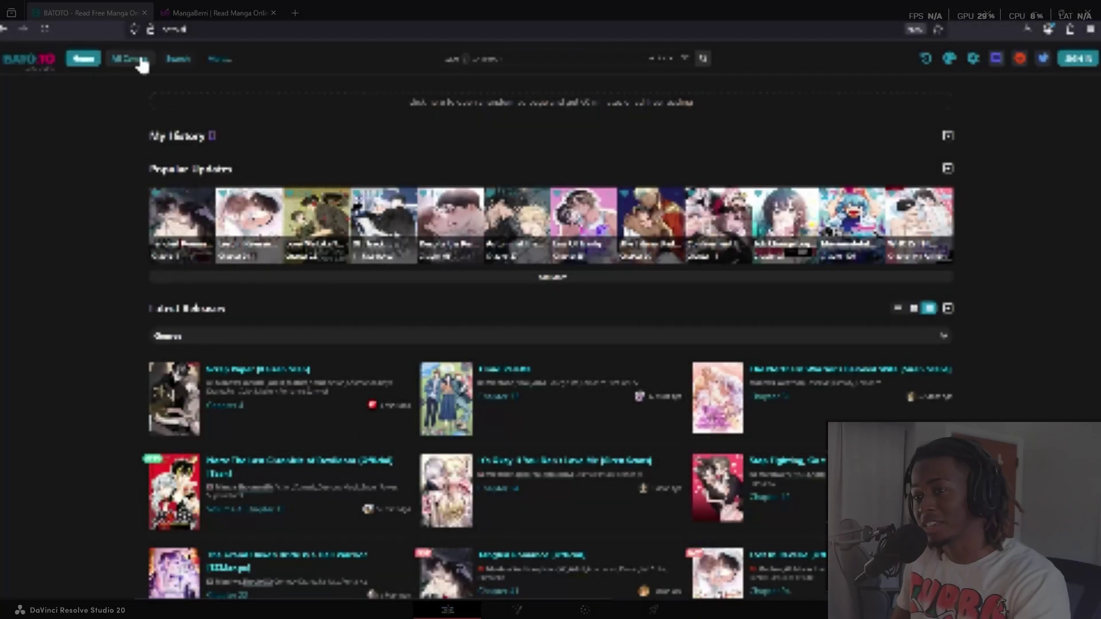
Browse the latest manga releases on bato.si and search the comics for Dragon Ball Super, chapter 62.
scroll(334, 308, down, 5)
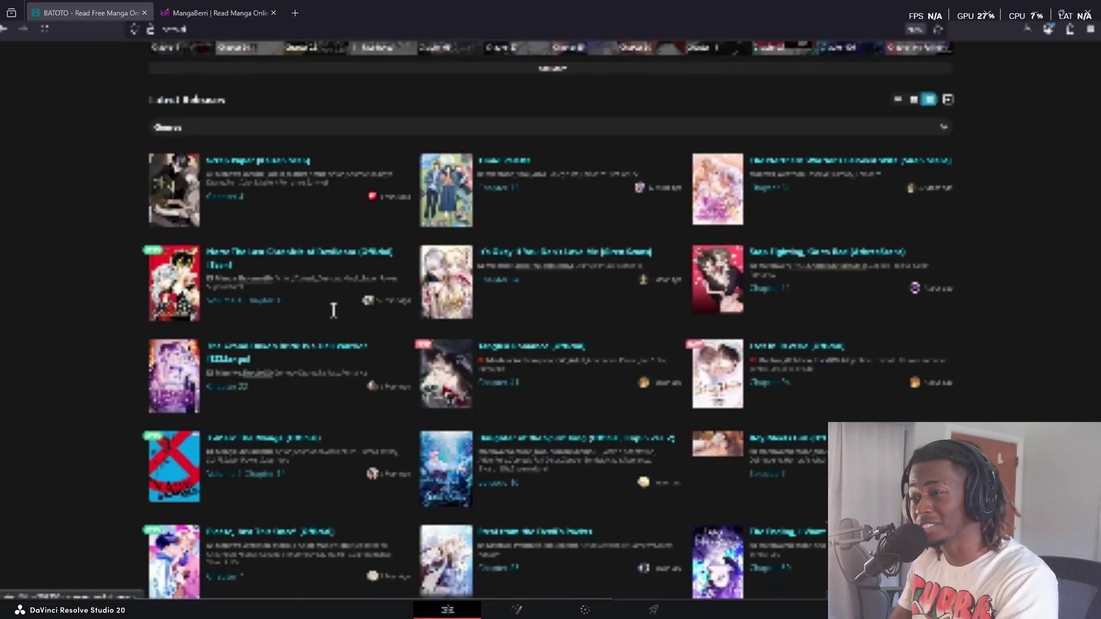
scroll(333, 310, down, 3)
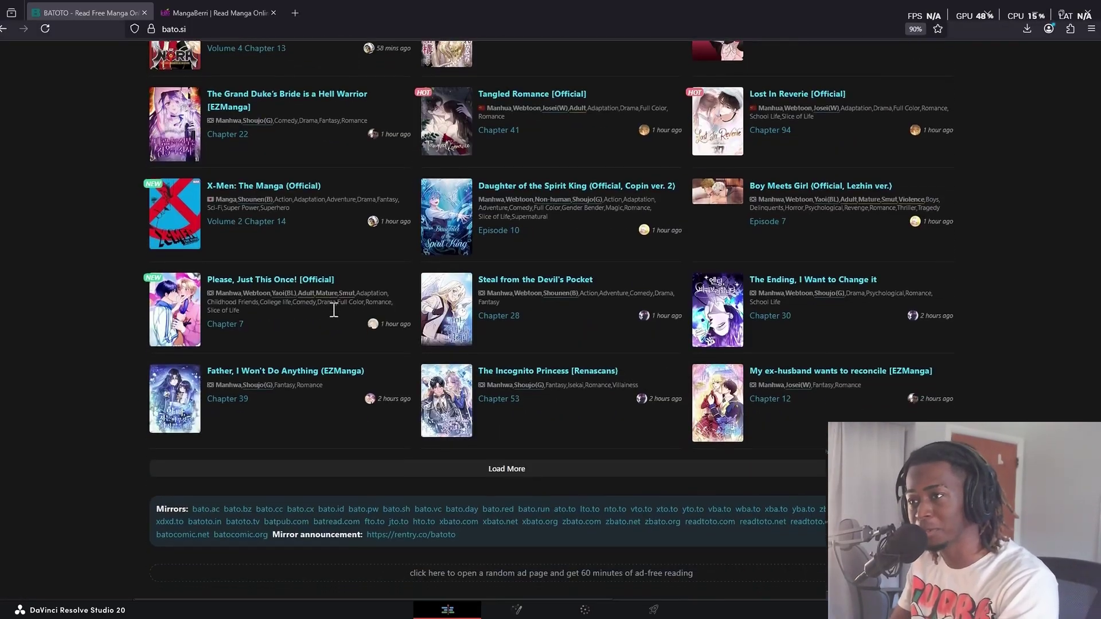
scroll(732, 431, down, 1)
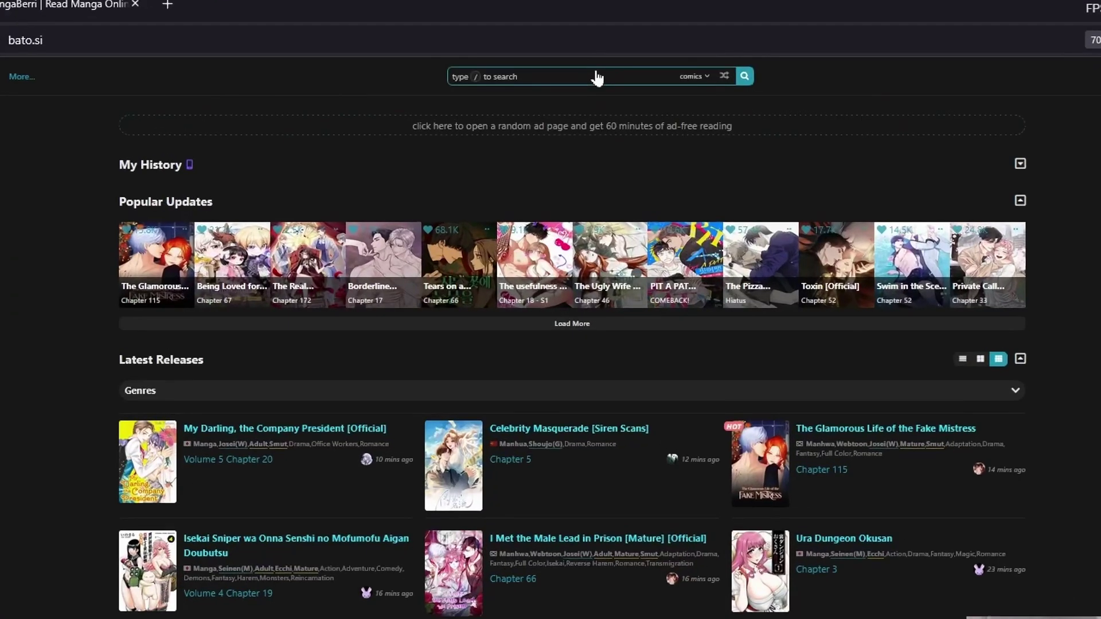
click(597, 74)
text(dr)
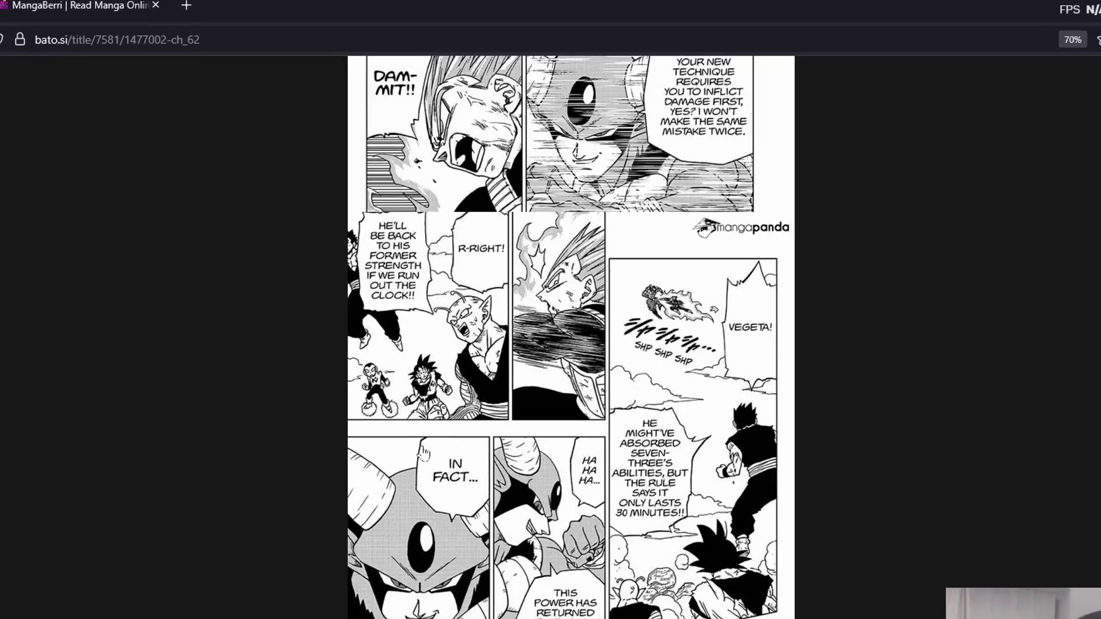
right_click(459, 331)
click(523, 353)
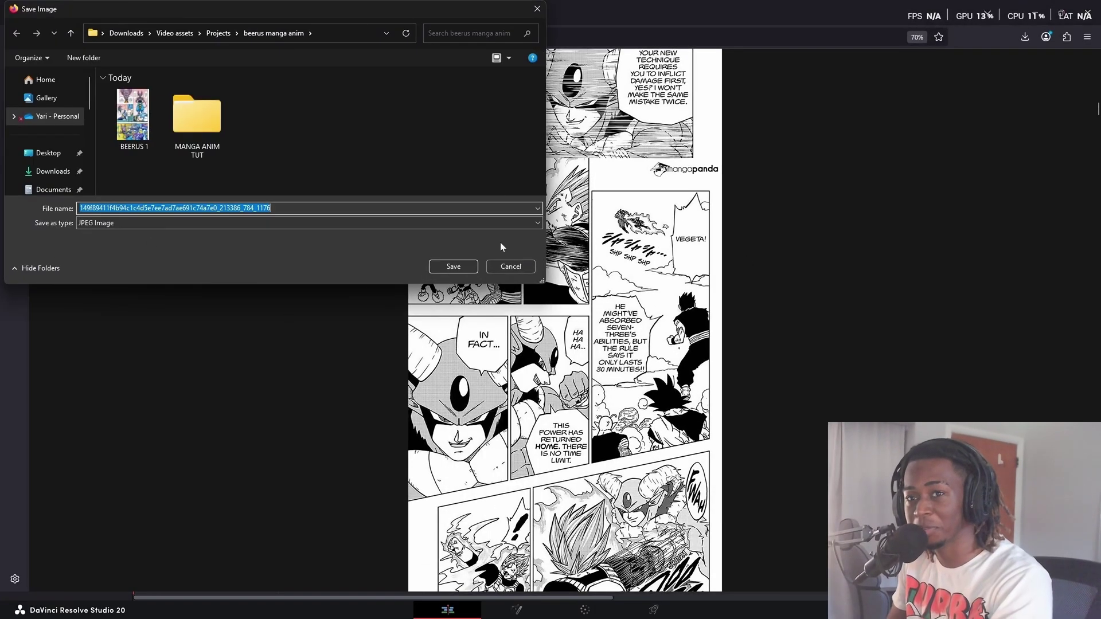
click(508, 268)
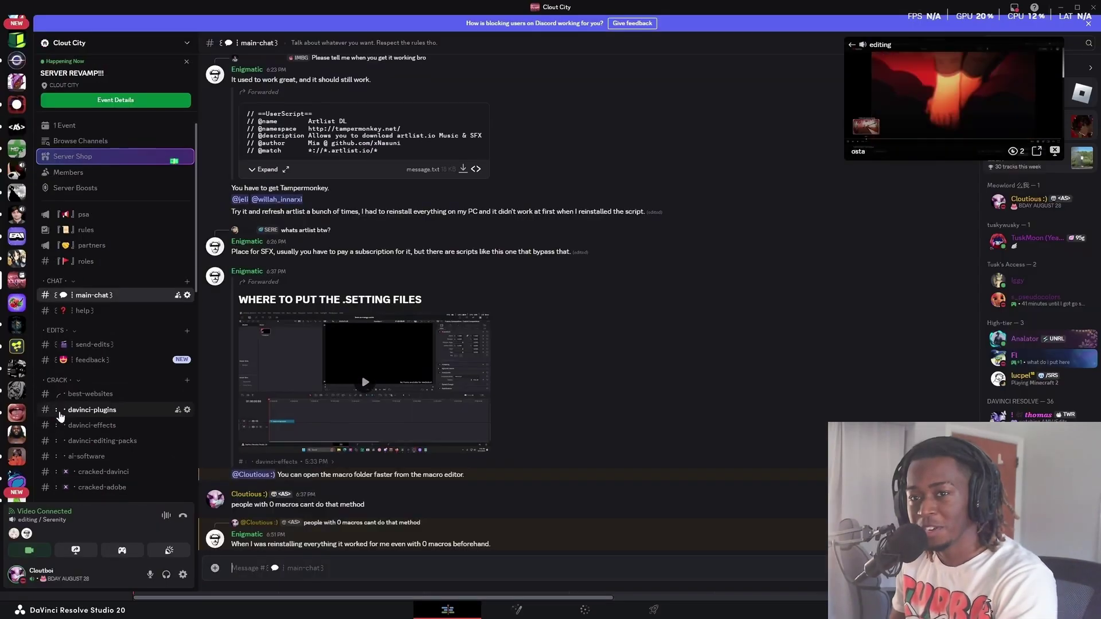
Switch to Discord and look up the Topaz Photo AI 3.6.2 entry in the server's ai-software channel.
scroll(98, 450, down, 3)
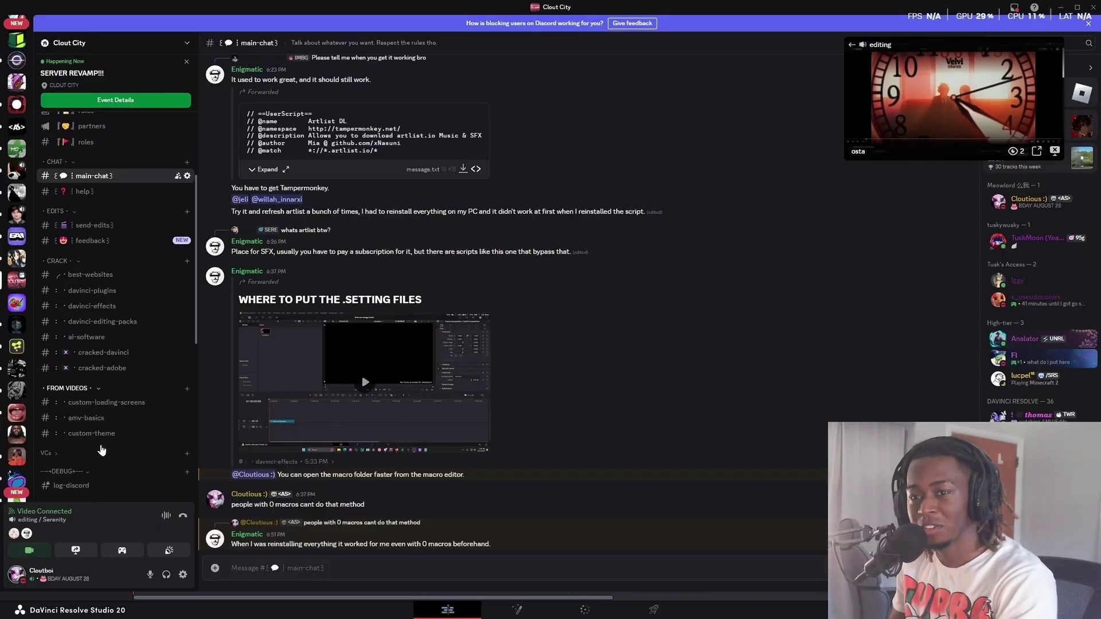
click(106, 299)
click(106, 311)
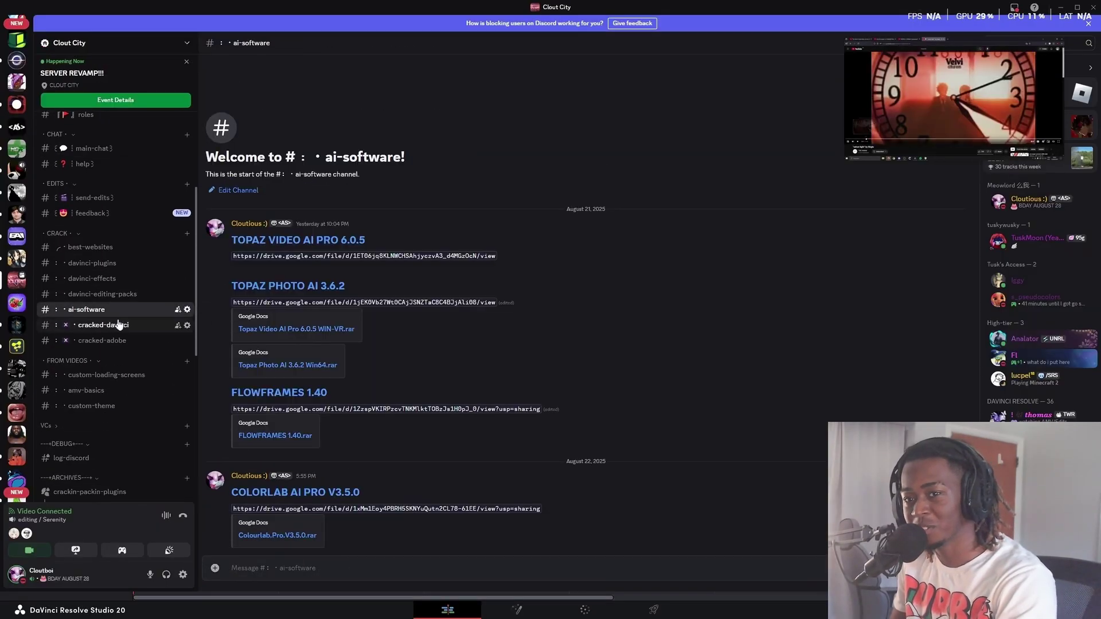
drag(232, 285, 465, 296)
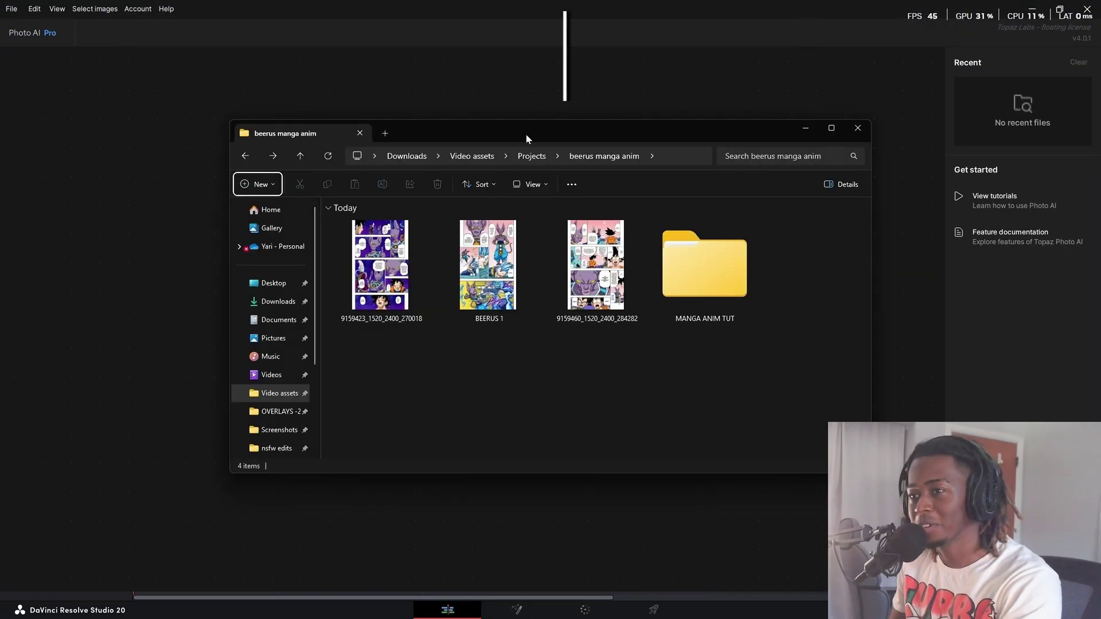
Load the BEERUS 1 image from the beerus manga anim folder into Topaz Photo AI.
drag(525, 135, 792, 196)
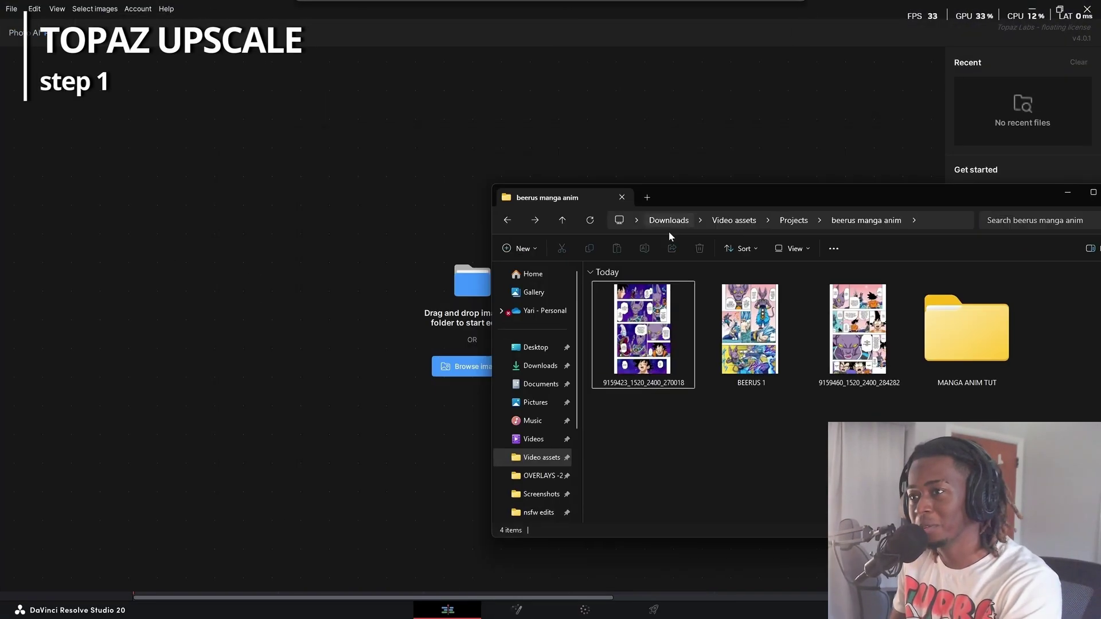
drag(751, 330, 198, 215)
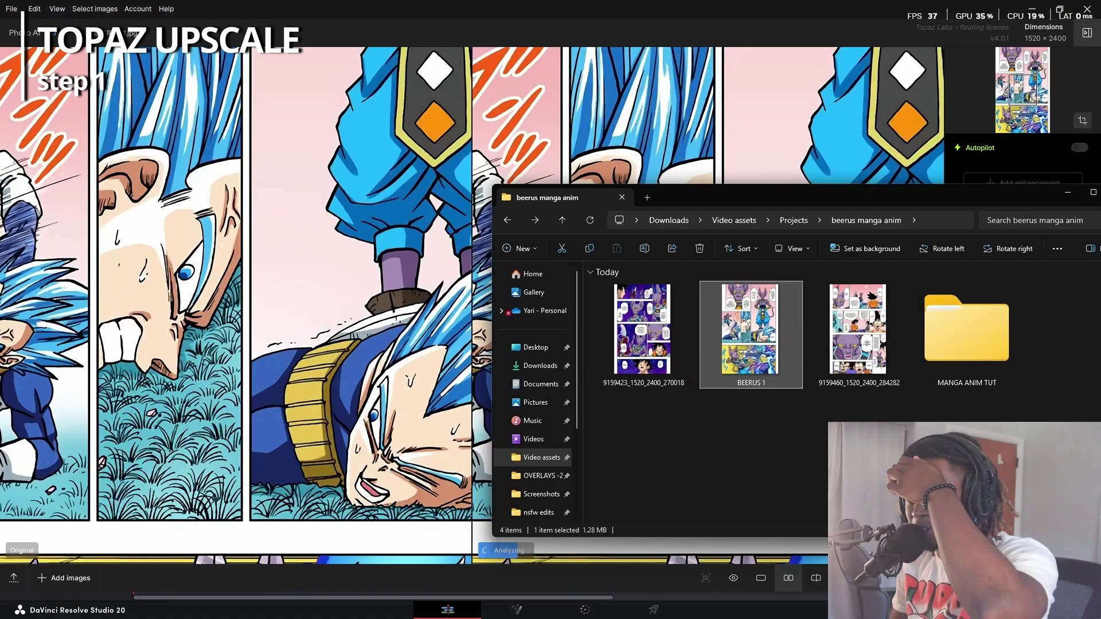
key(alt+Tab)
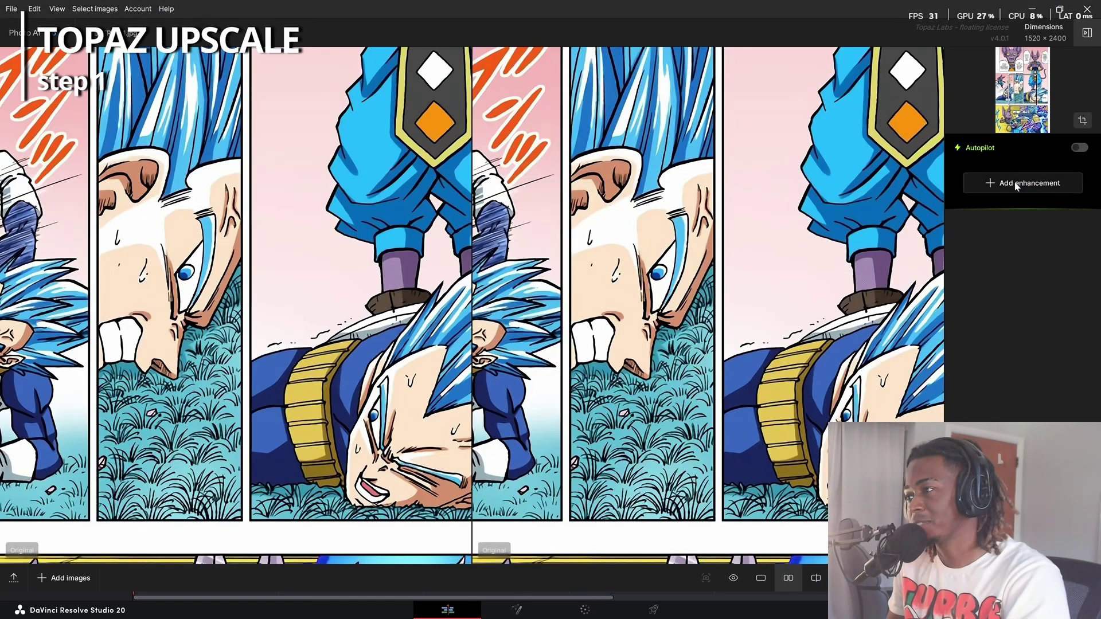
Add an Upscale enhancement to the manga page and set its scale to 2x.
click(1017, 183)
click(843, 459)
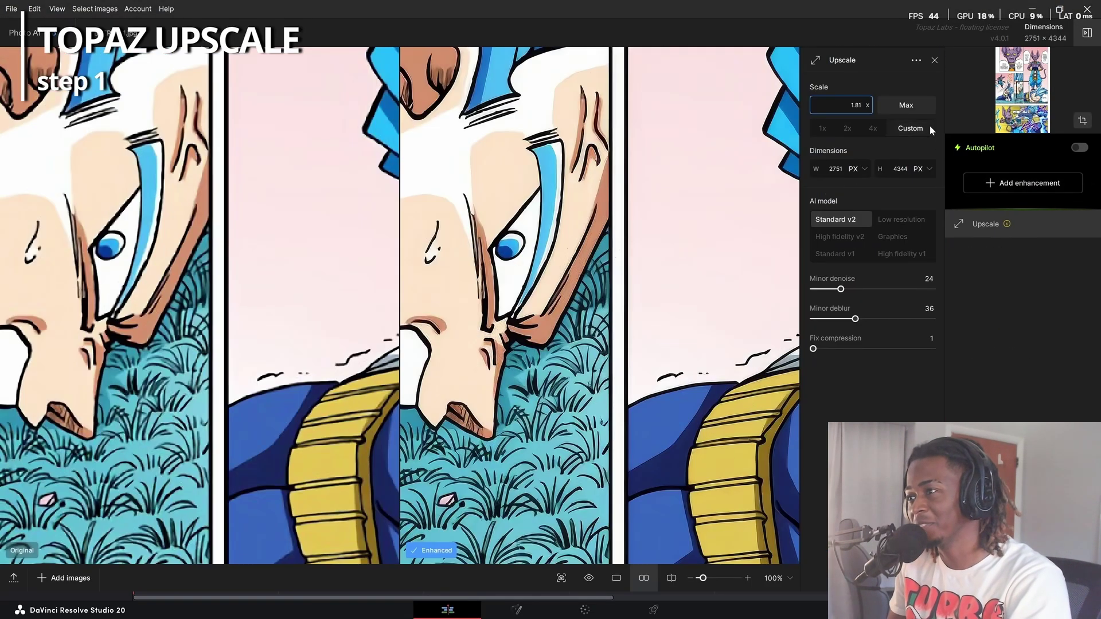
click(850, 130)
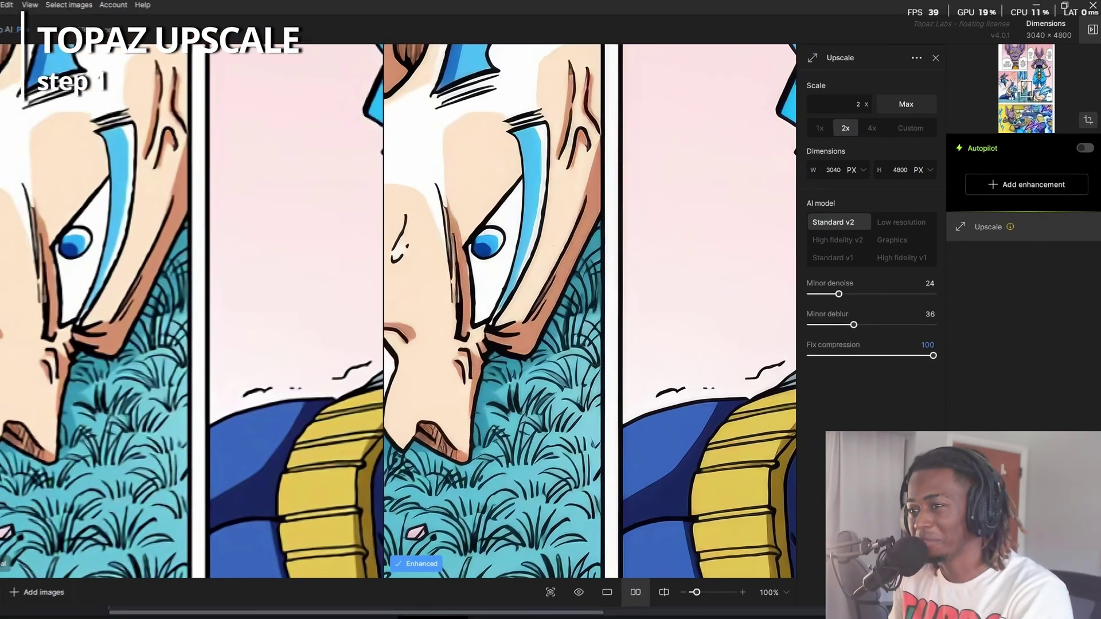
Set the upscale to the Graphics AI model with minor denoise 76 and minor deblur 100.
drag(767, 457, 916, 457)
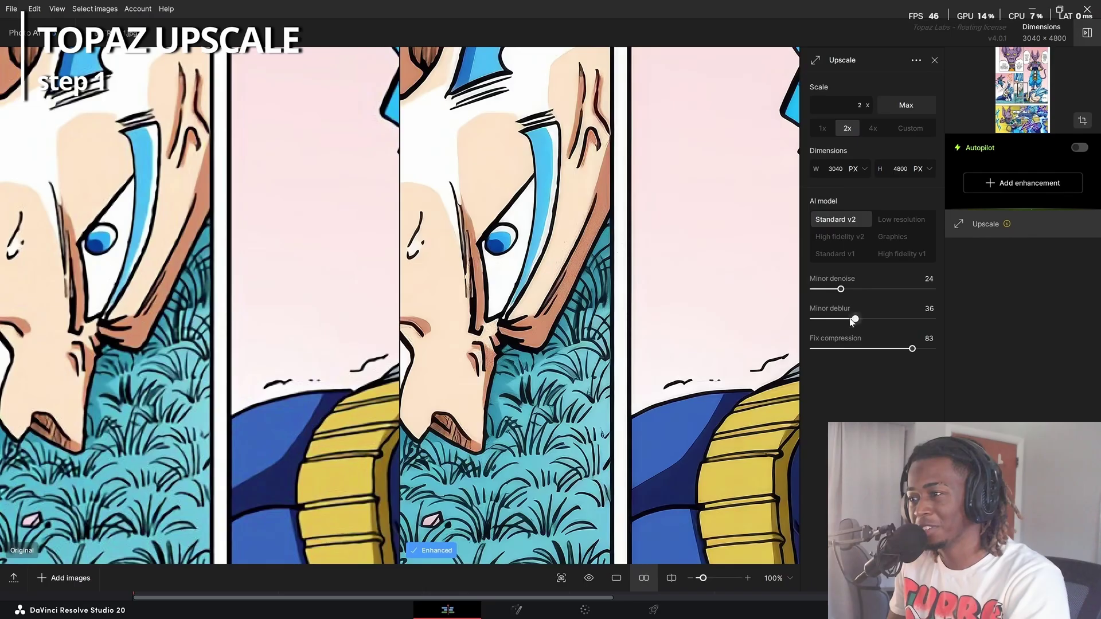
drag(856, 319, 895, 319)
drag(841, 289, 863, 289)
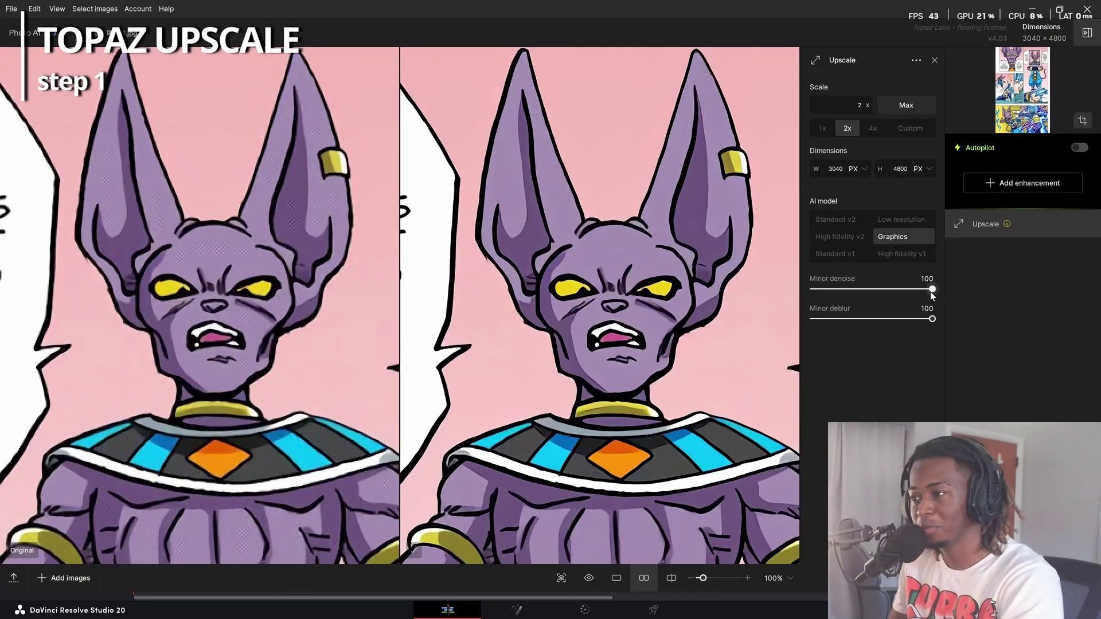
drag(932, 290, 904, 320)
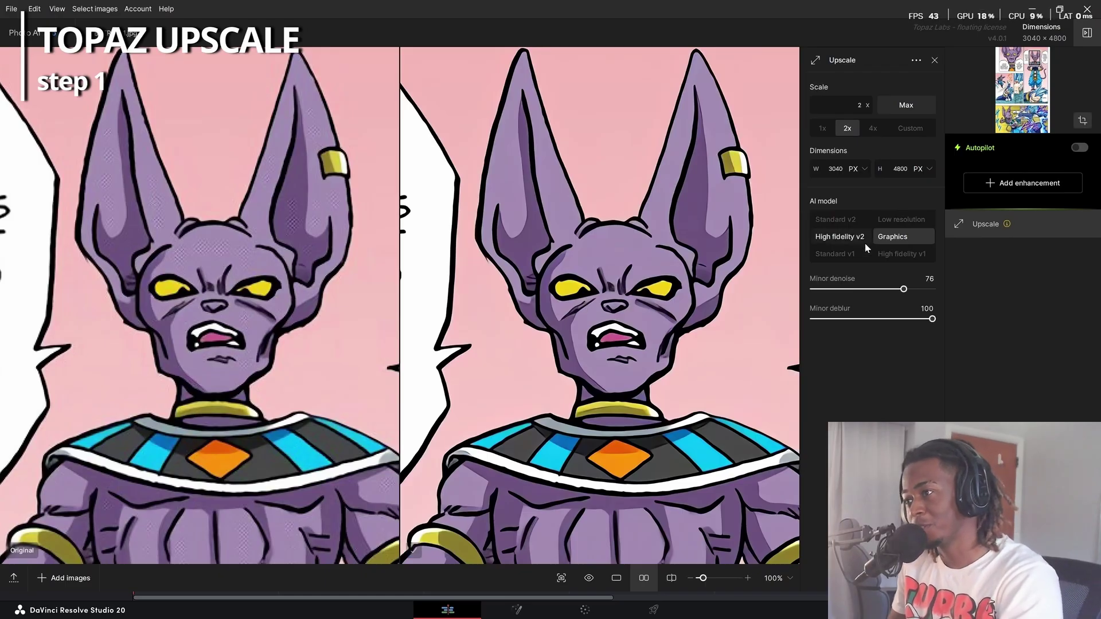
Export the upscaled image to its original folder in the input format and rename the exported file BEERUS PANEL 1 2K.
click(1022, 578)
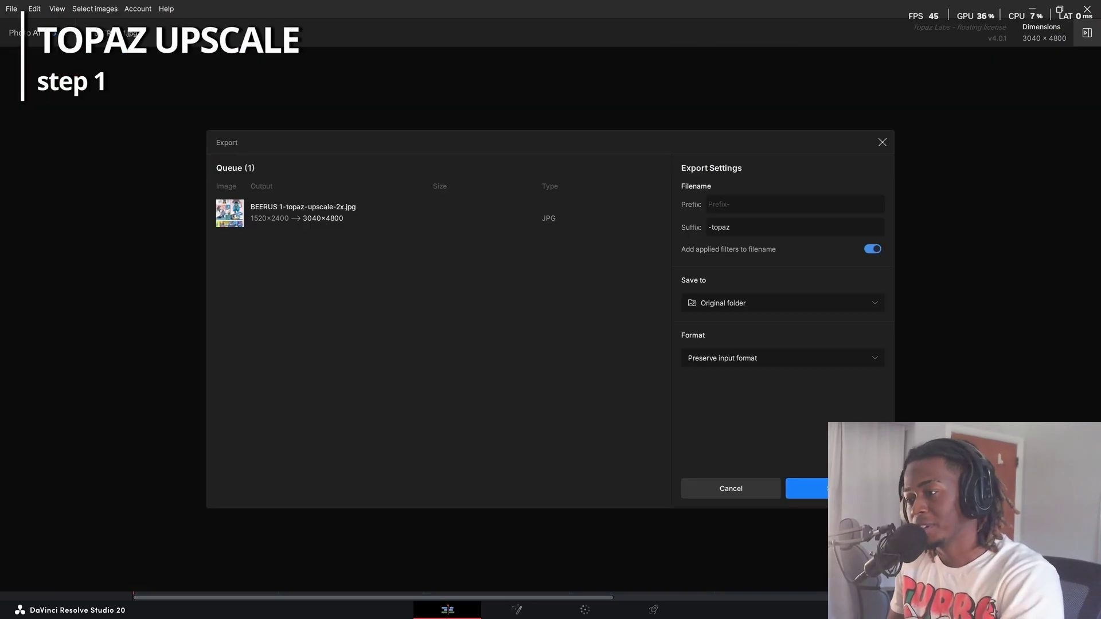
click(804, 490)
key(alt+Tab)
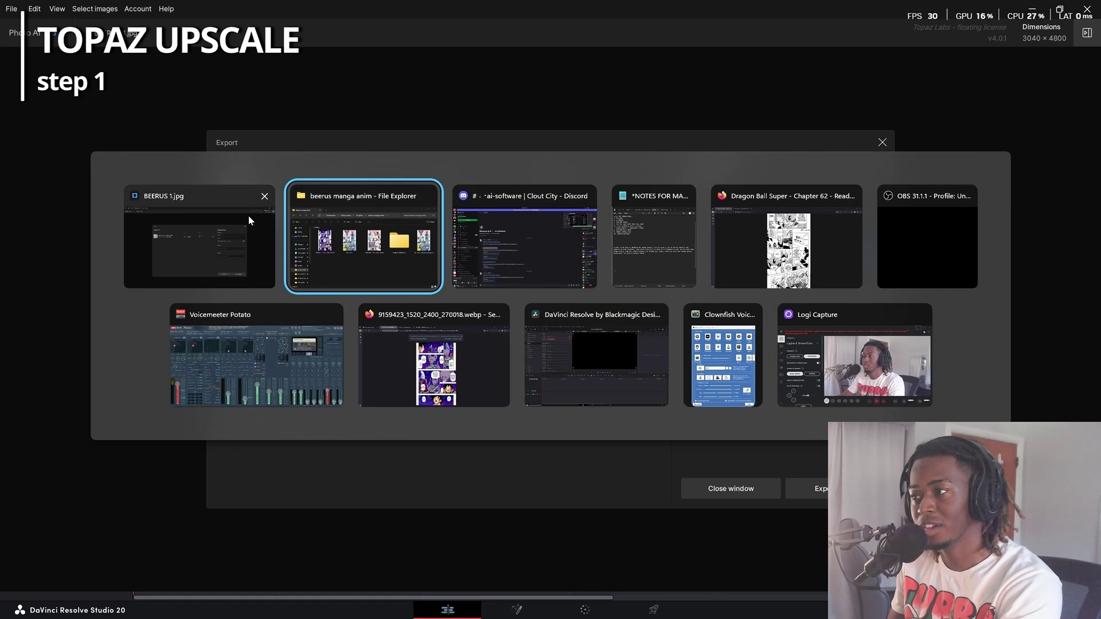
click(229, 235)
key(F2)
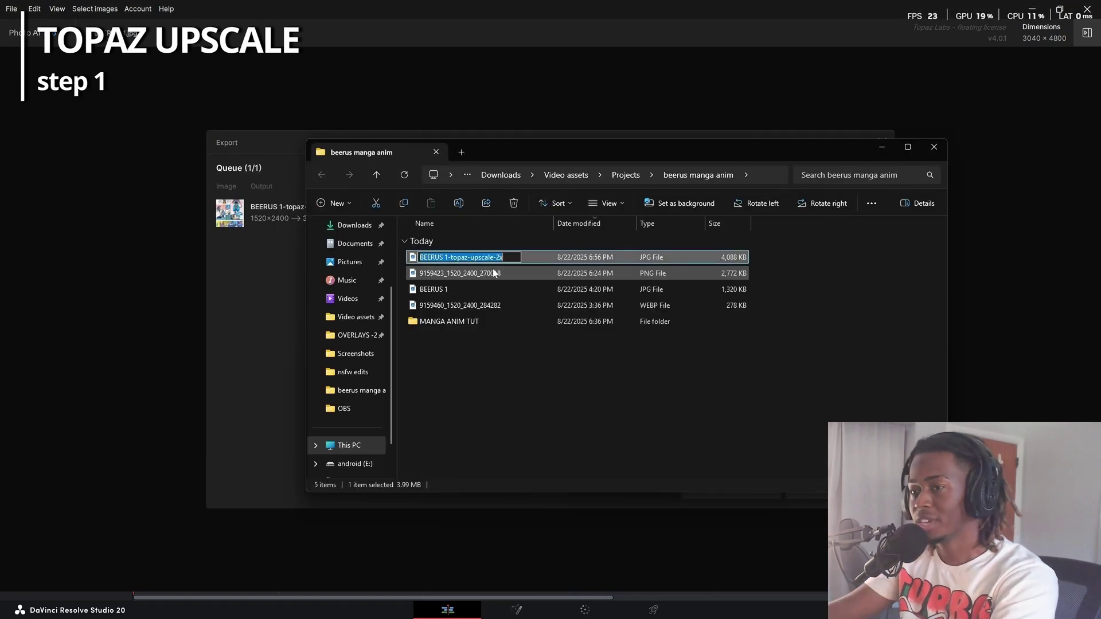
text(BEER)
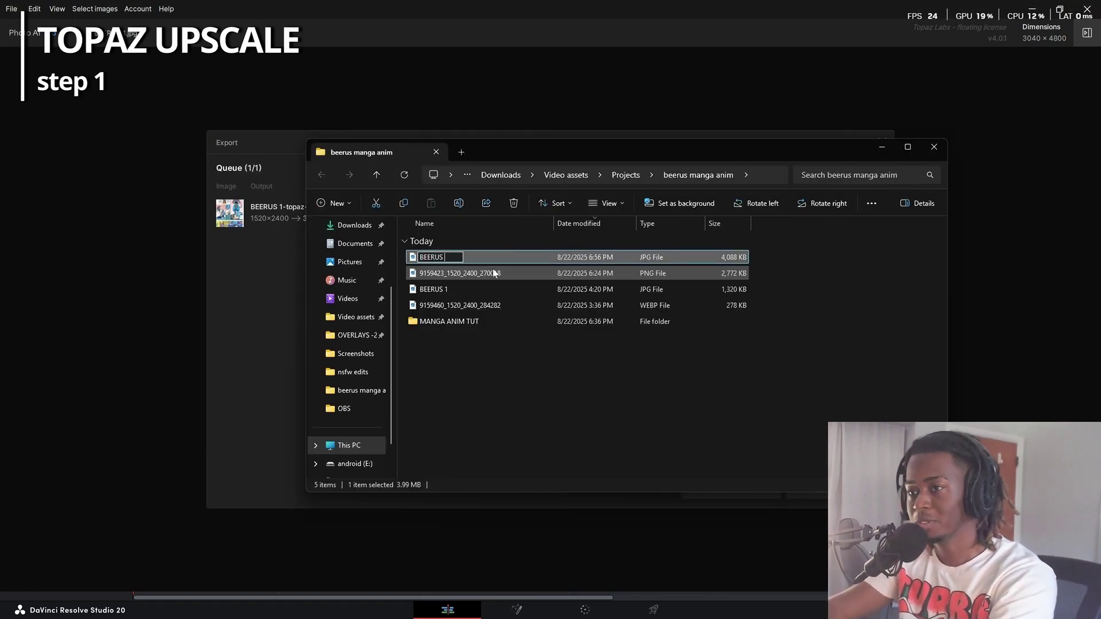
text(US)
key(Return)
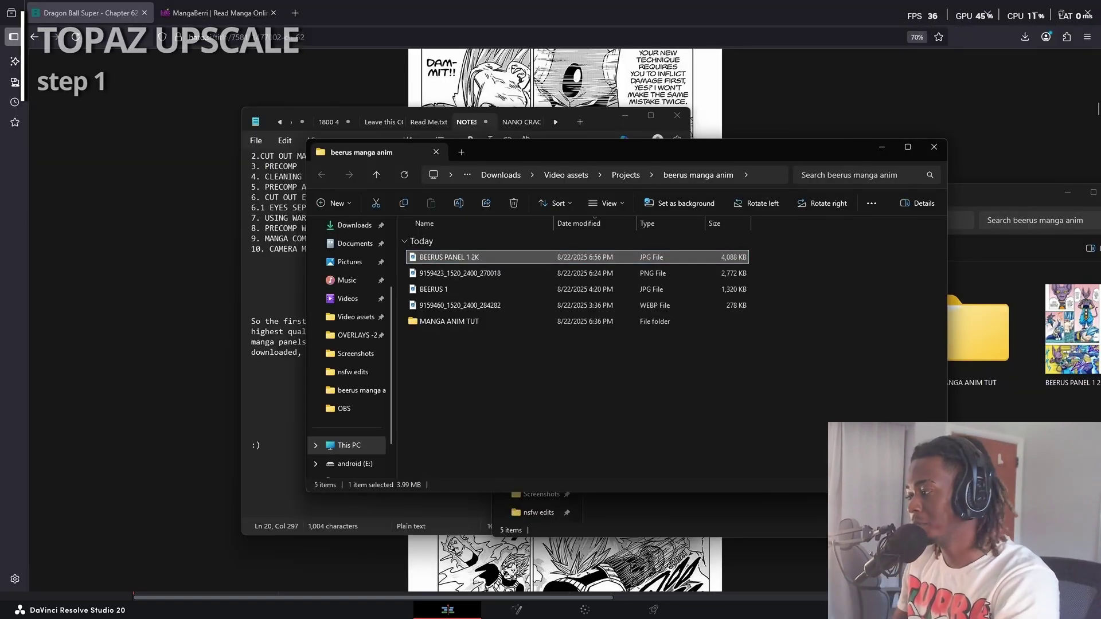
Switch to DaVinci Resolve and place a Fusion Composition at the start of video track V1.
key(alt+Tab)
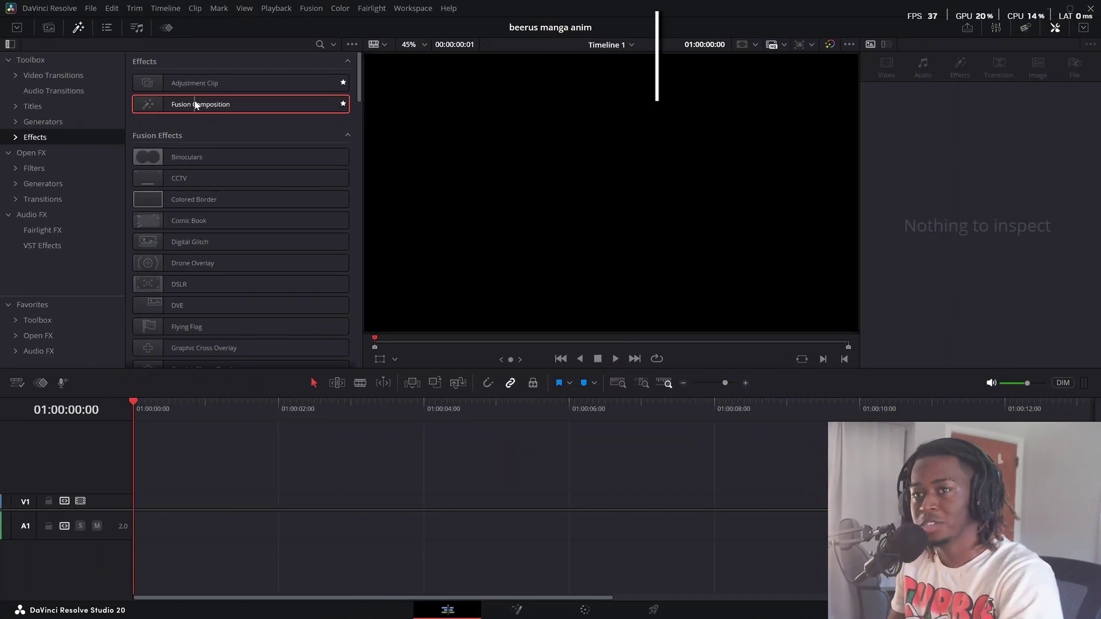
drag(62, 104, 9, 504)
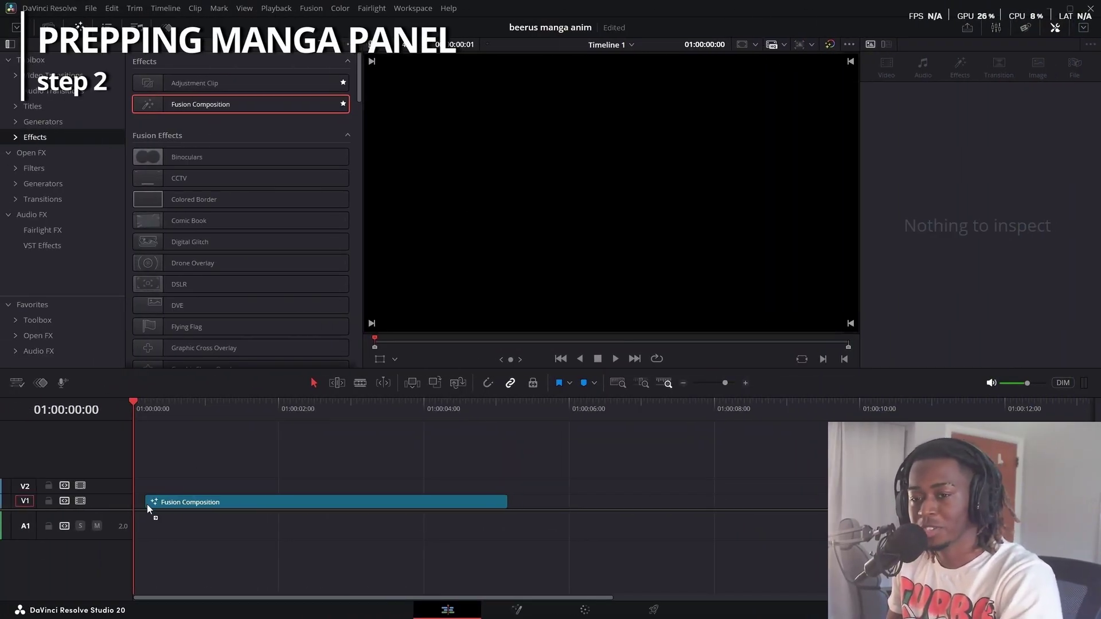
drag(147, 504, 137, 505)
click(165, 503)
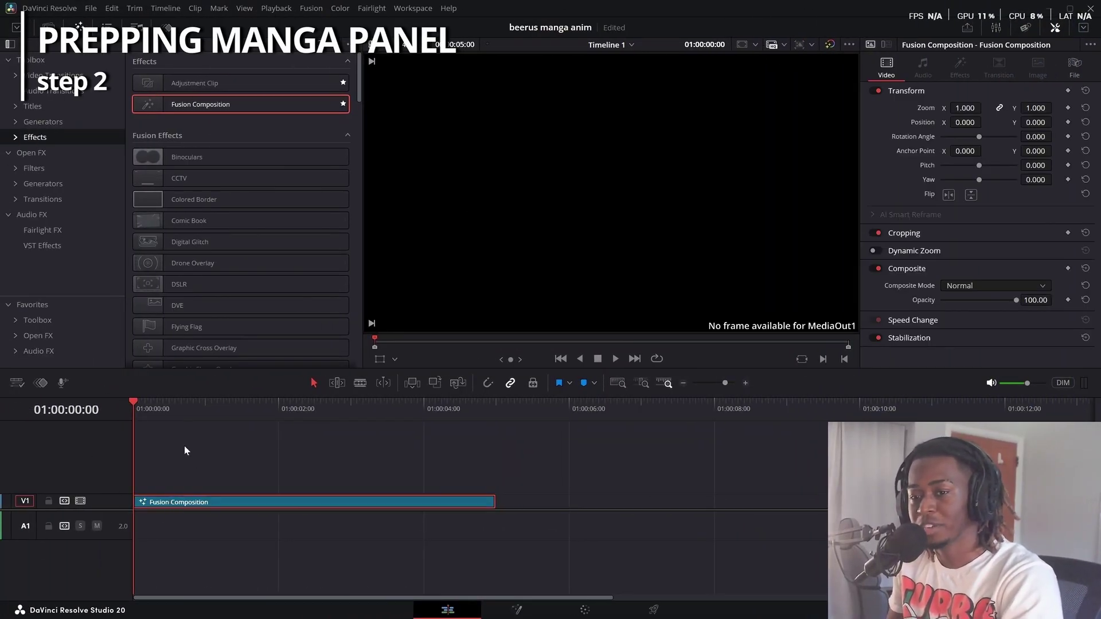
Import the BEERUS PANEL 1 2K image from the project folder into the media pool.
click(48, 27)
key(alt+Tab)
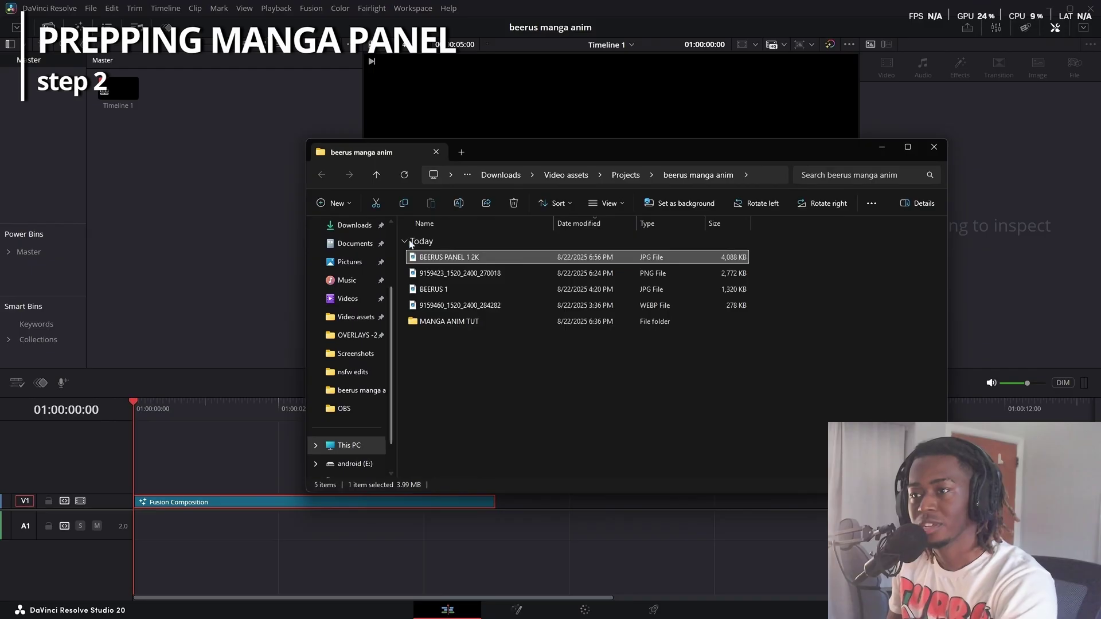
drag(418, 257, 180, 103)
click(110, 83)
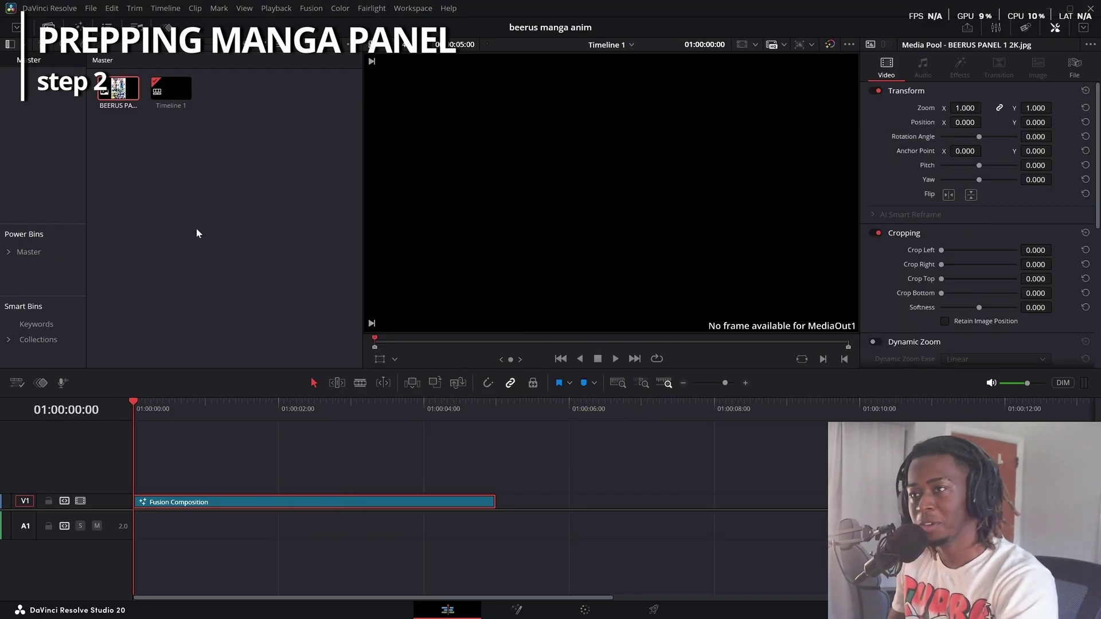
Create a new bin named PRECOMPS in the Master bin of the media pool.
key(ctrl+shift+n)
text(PRE)
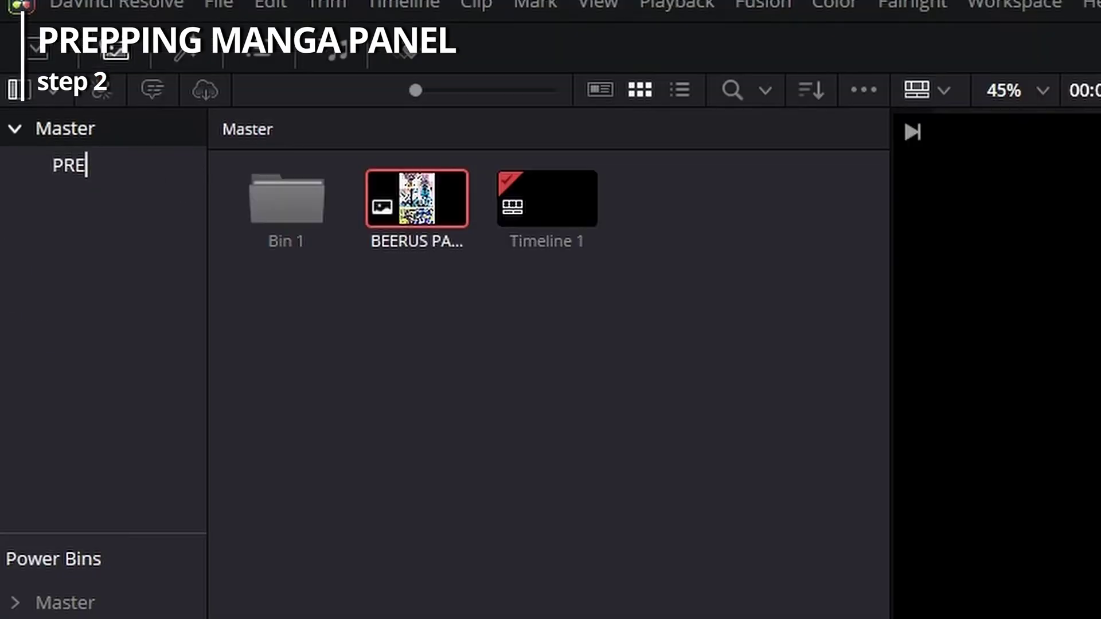
text(COMPS)
key(Return)
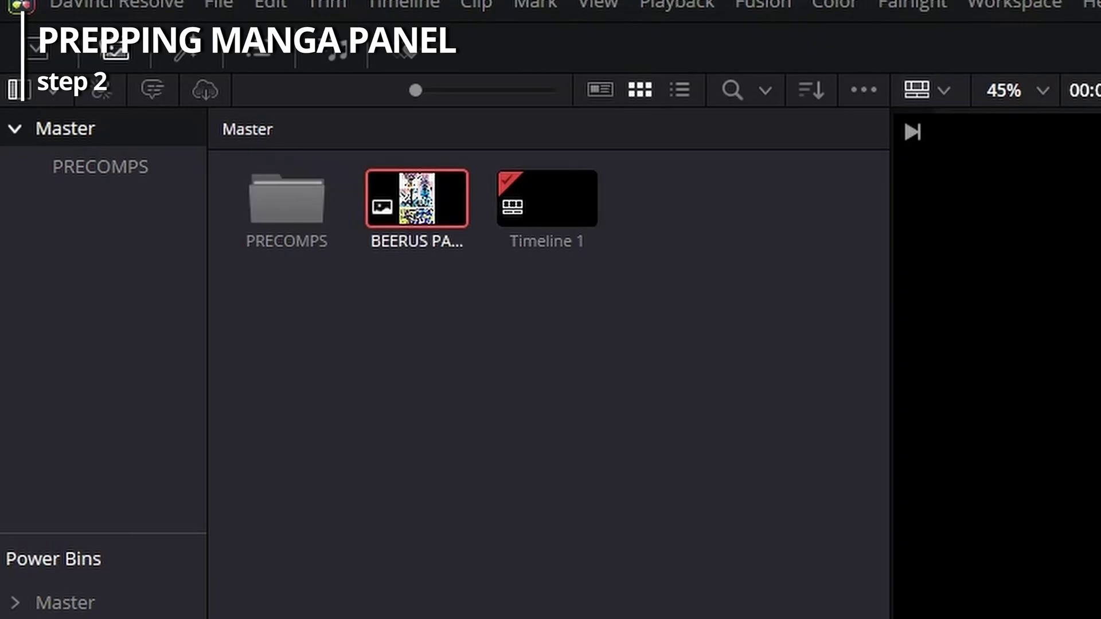
Try to bring the BEERUS PANEL 1 2K file from the project folder directly into the Fusion page.
key(alt+Tab)
key(alt+Tab)
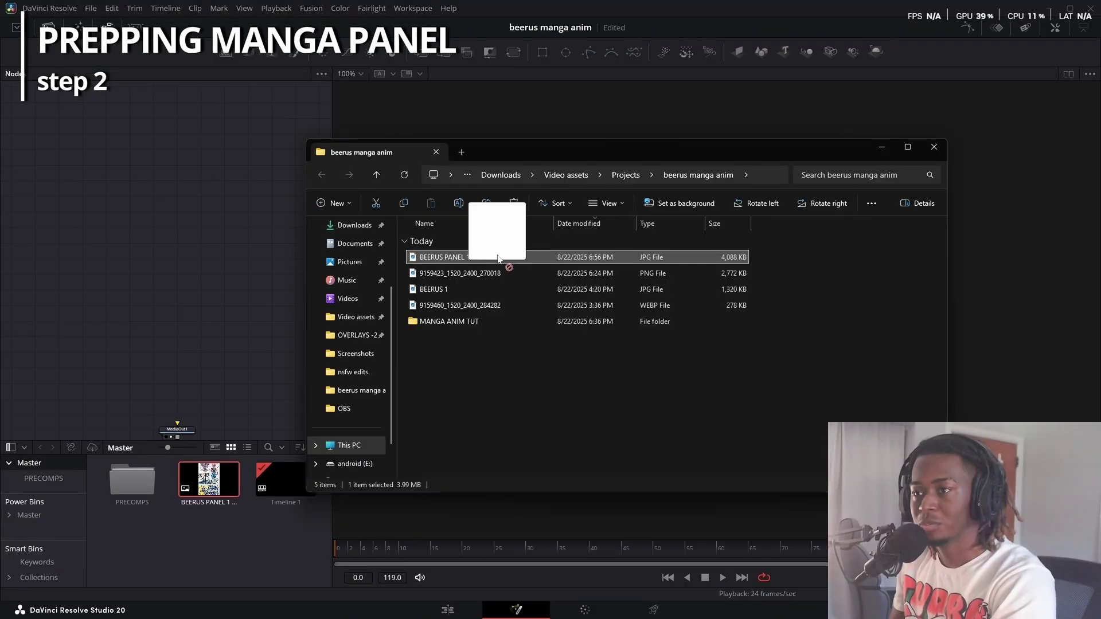
drag(499, 257, 380, 346)
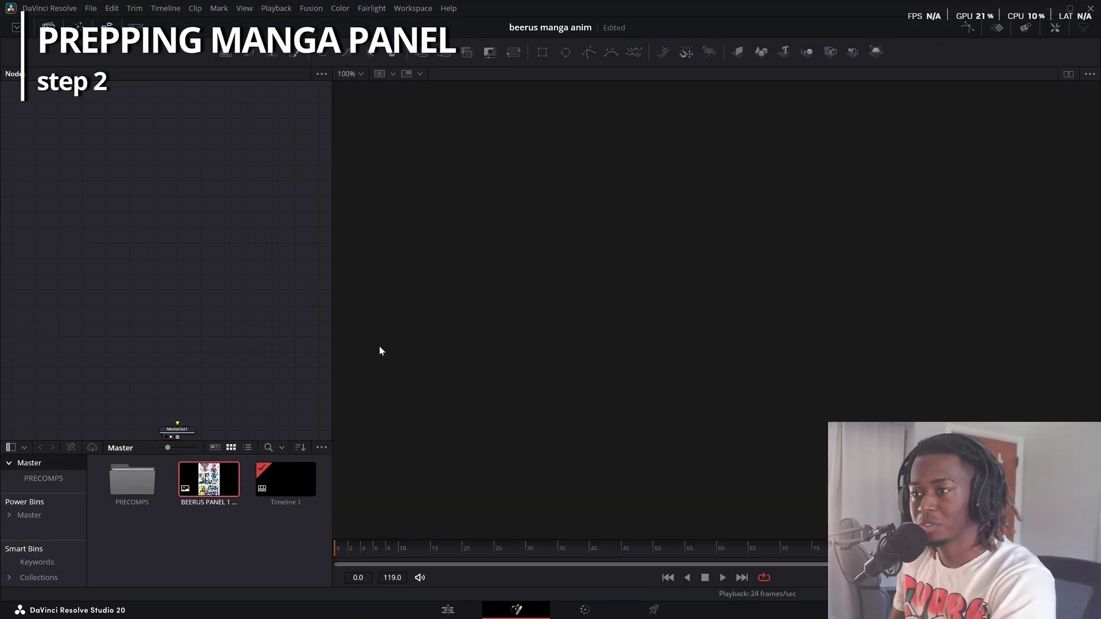
Return to the timeline, select the Fusion Composition clip on V1 and open it in the Fusion page.
key(shift+4)
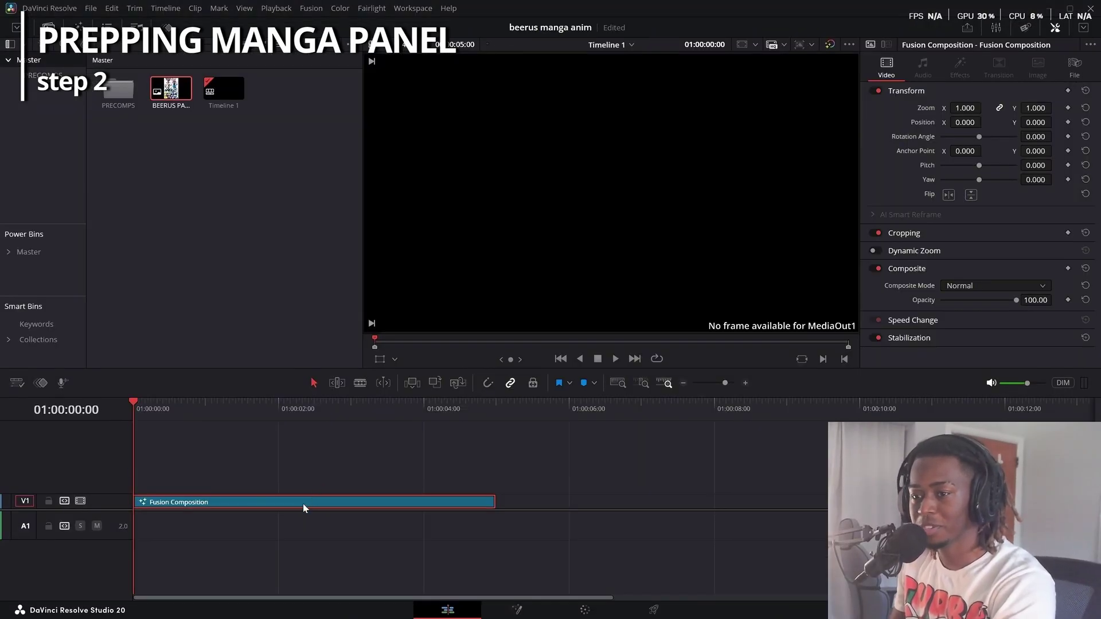
key(shift+5)
key(shift+4)
right_click(292, 493)
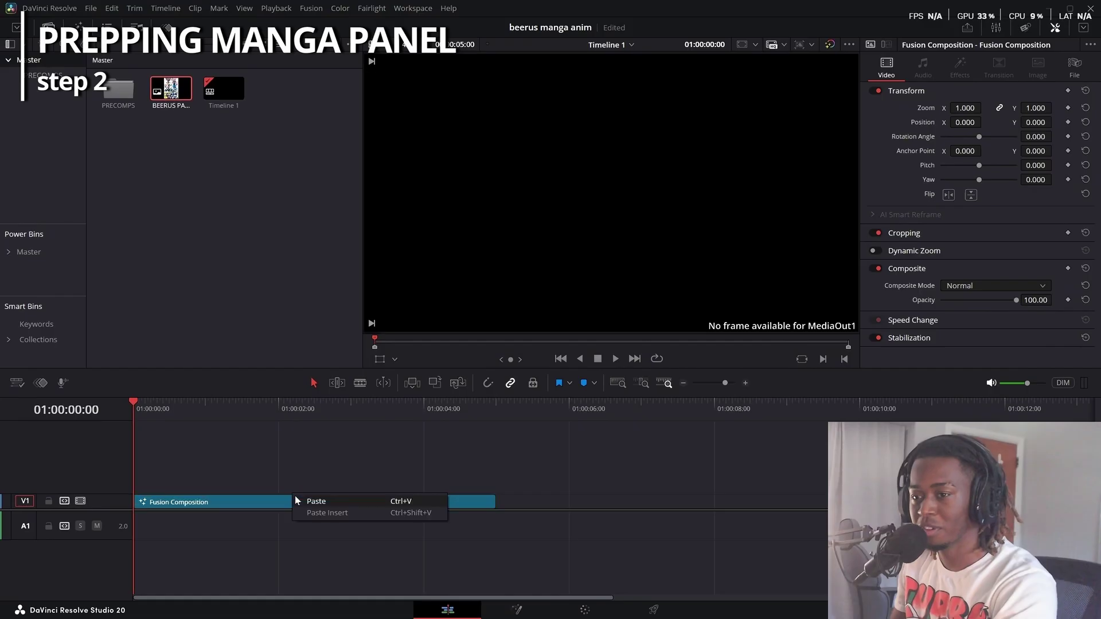
click(255, 498)
right_click(255, 498)
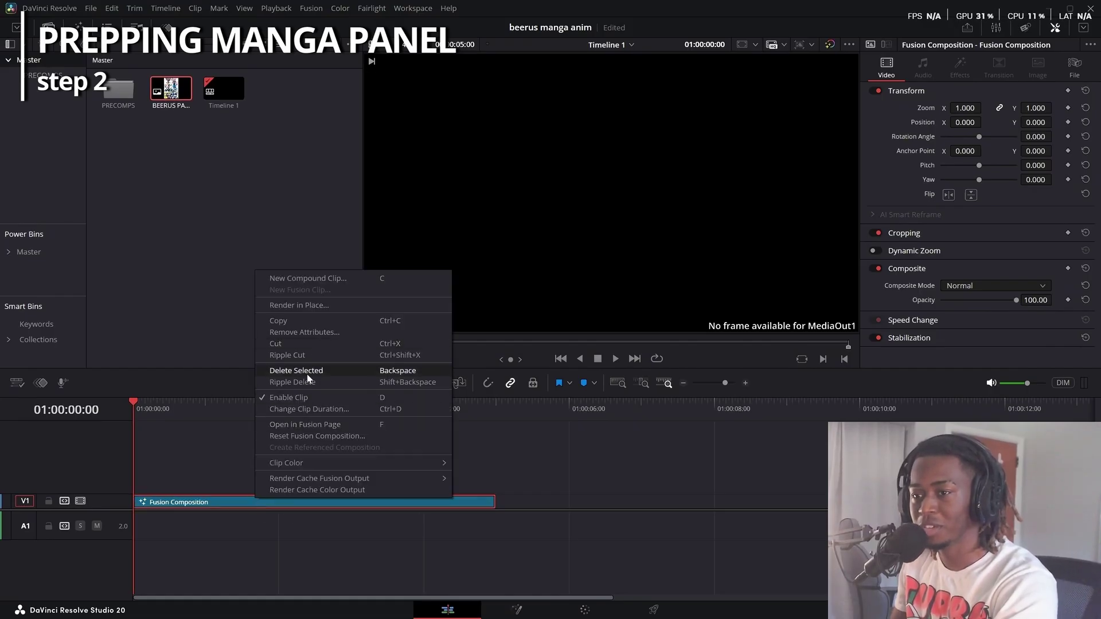
key(shift+5)
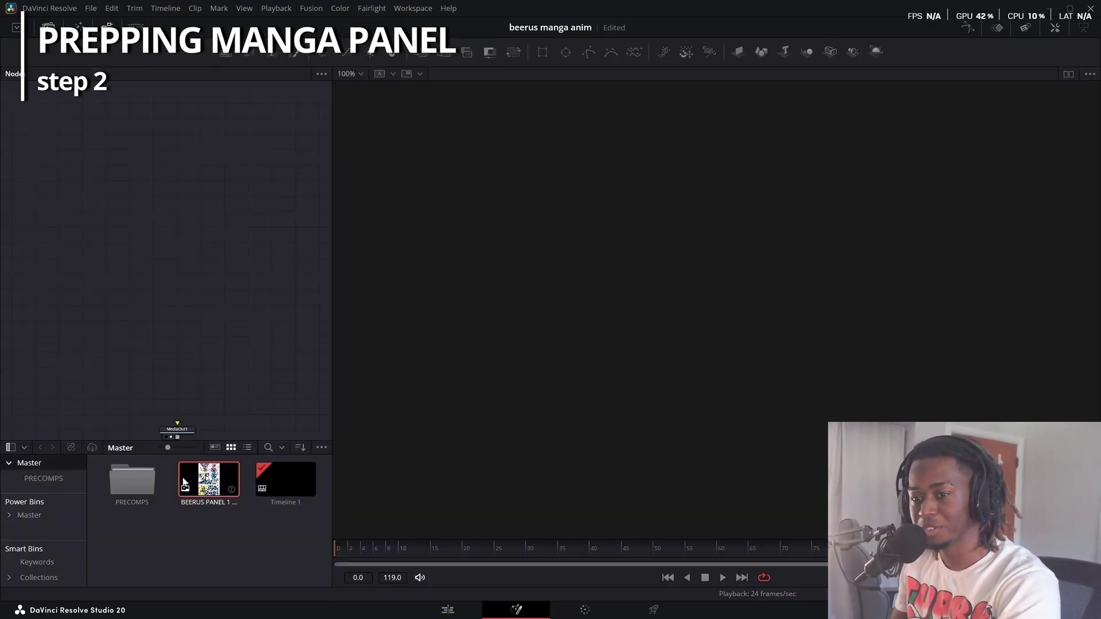
Add the BEERUS PANEL 1 2K image from the media pool to the node graph and display it in the viewer.
drag(209, 482, 153, 212)
drag(153, 212, 401, 218)
scroll(799, 184, up, 3)
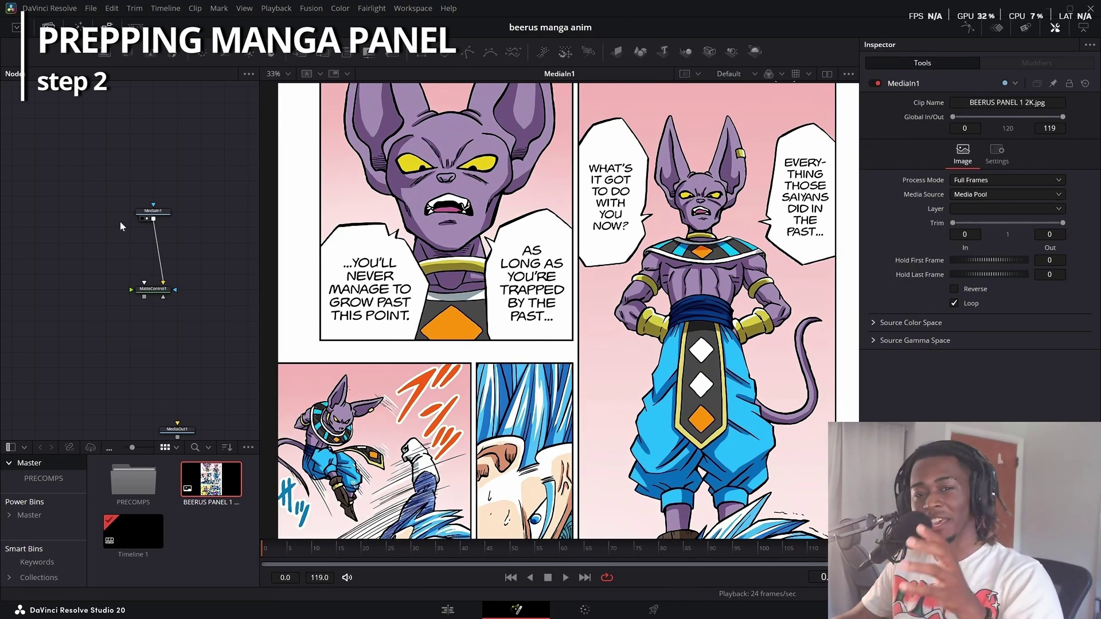
Add a DKeyer node, connect the MediaIn1 output to it and show its result in the viewer.
key(shift+space)
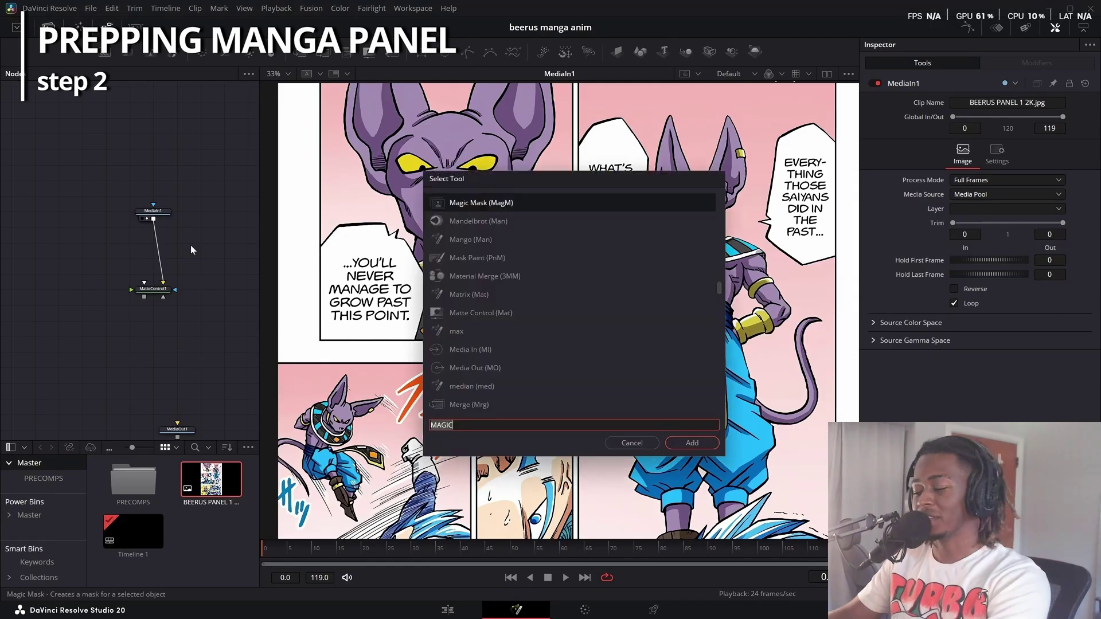
text(delta)
key(Return)
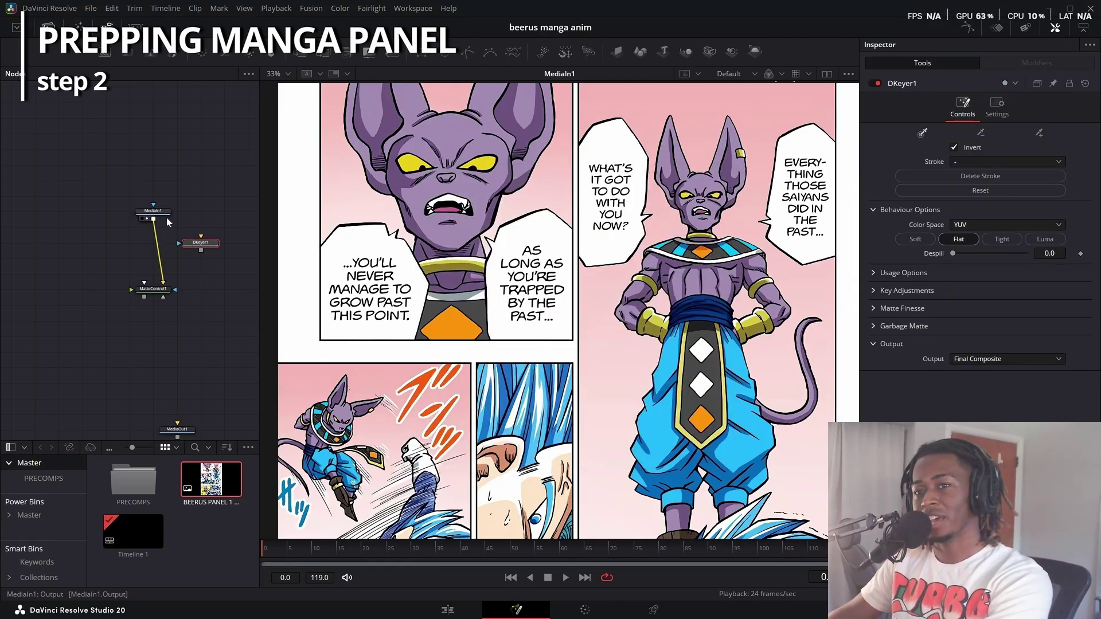
drag(153, 218, 198, 243)
key(2)
Try keying out the pink panel background around the standing Beerus, and delete the keyer node.
click(767, 240)
mouse_move(845, 339)
mouse_down()
mouse_move(814, 478)
mouse_move(811, 469)
mouse_up()
drag(759, 195, 768, 119)
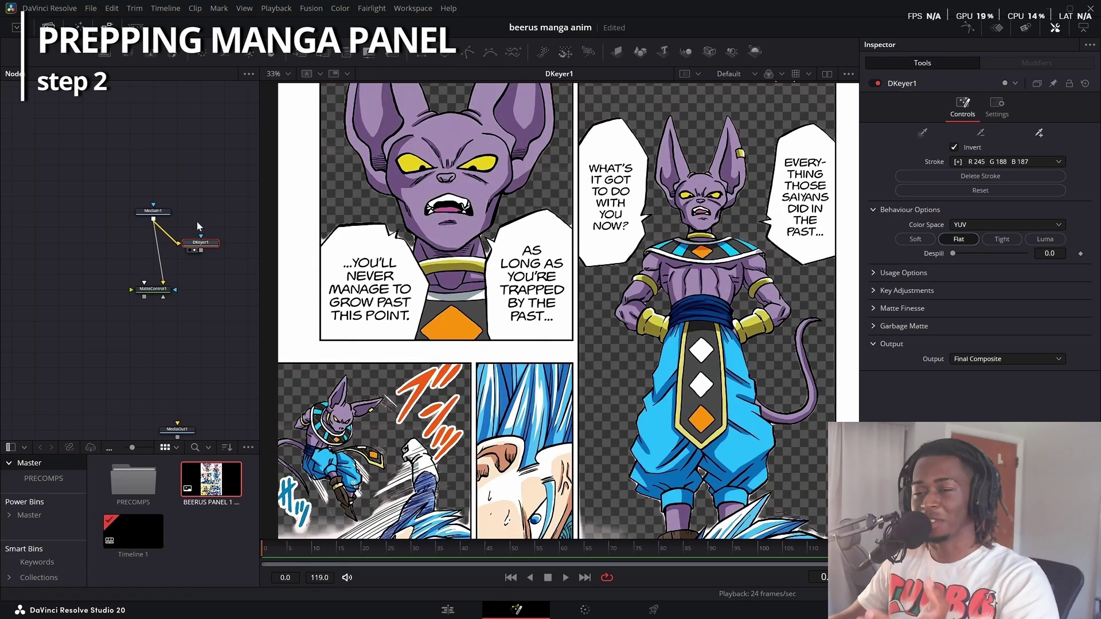
key(Delete)
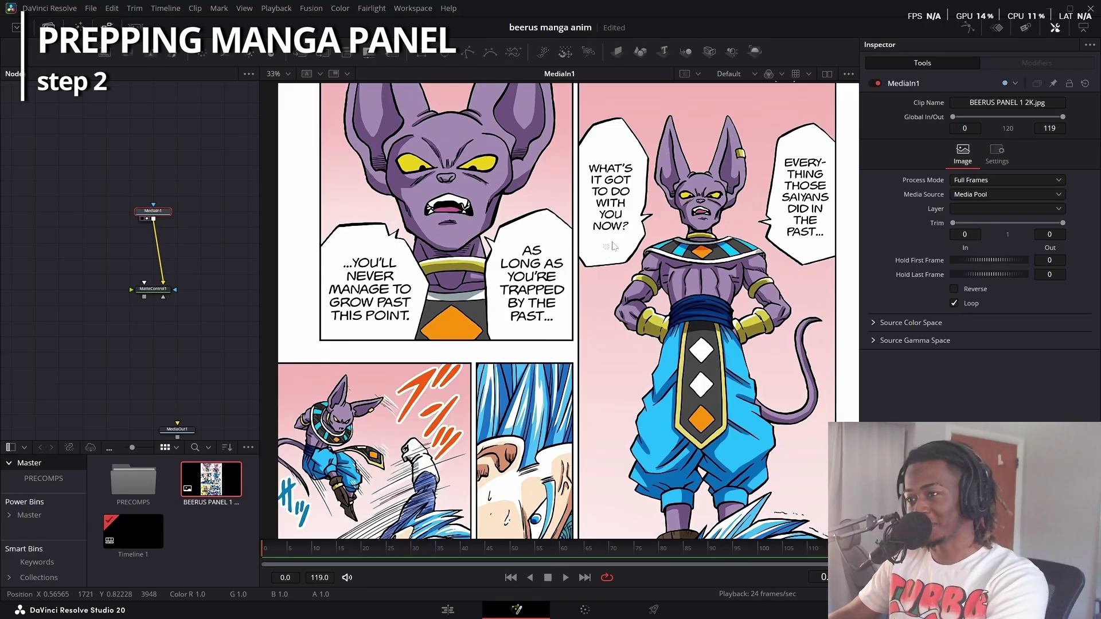
Restore the deleted keyer node to try keying out the white areas of the page, and delete it again.
key(ctrl+z)
click(200, 242)
key(1)
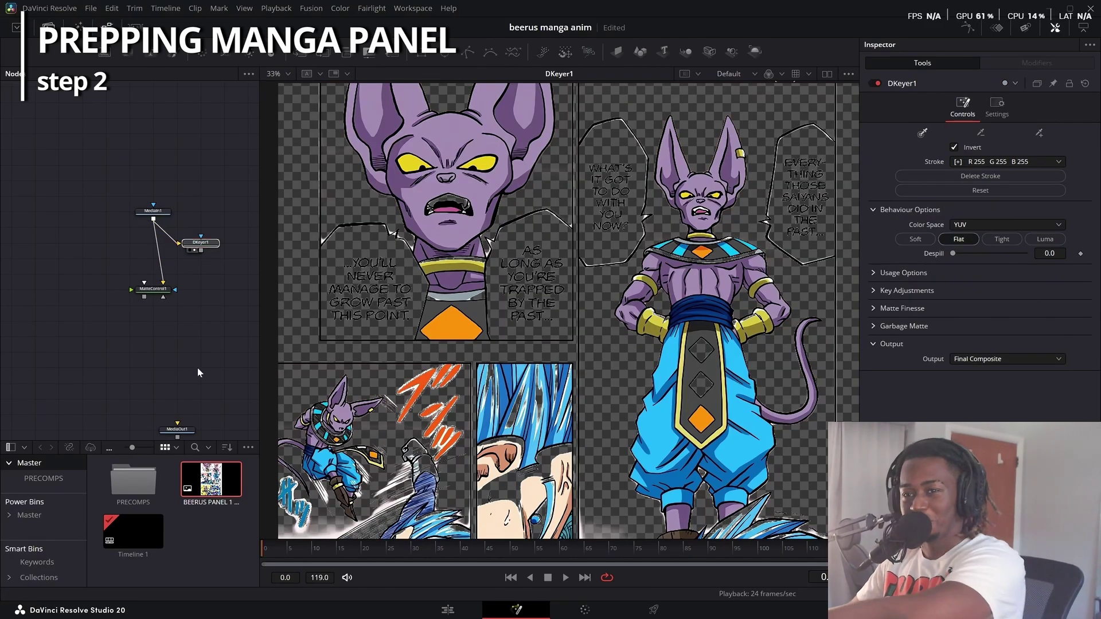
key(Delete)
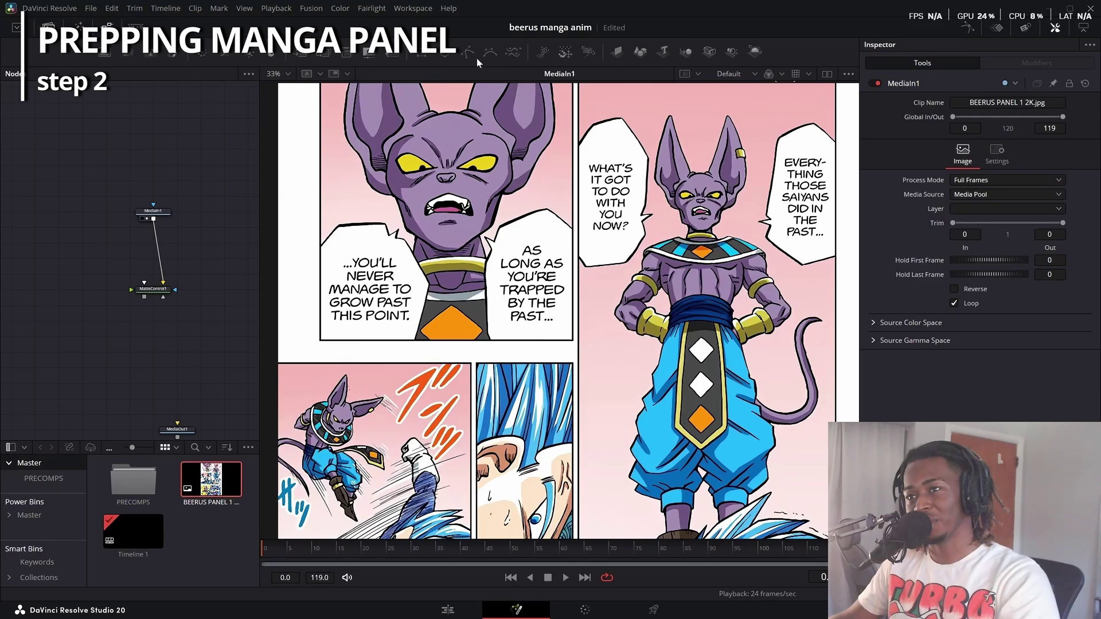
Try isolating the standing Beerus with a Magic Mask node in Better mode, subtracting the leftover background beside his neck.
key(shift+space)
text(MAGIC)
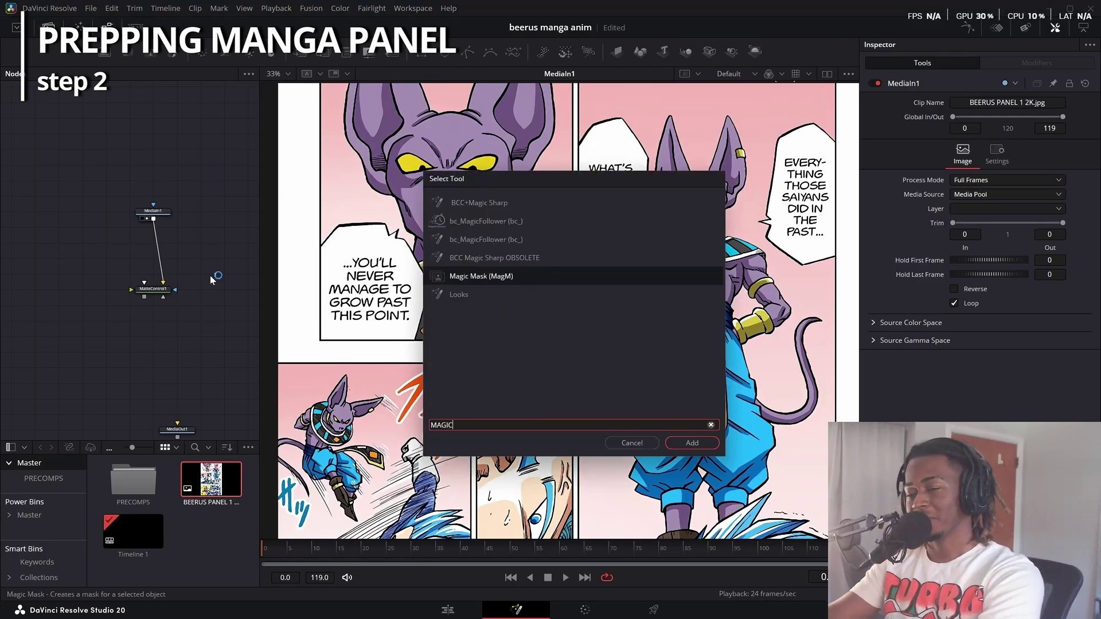
key(Return)
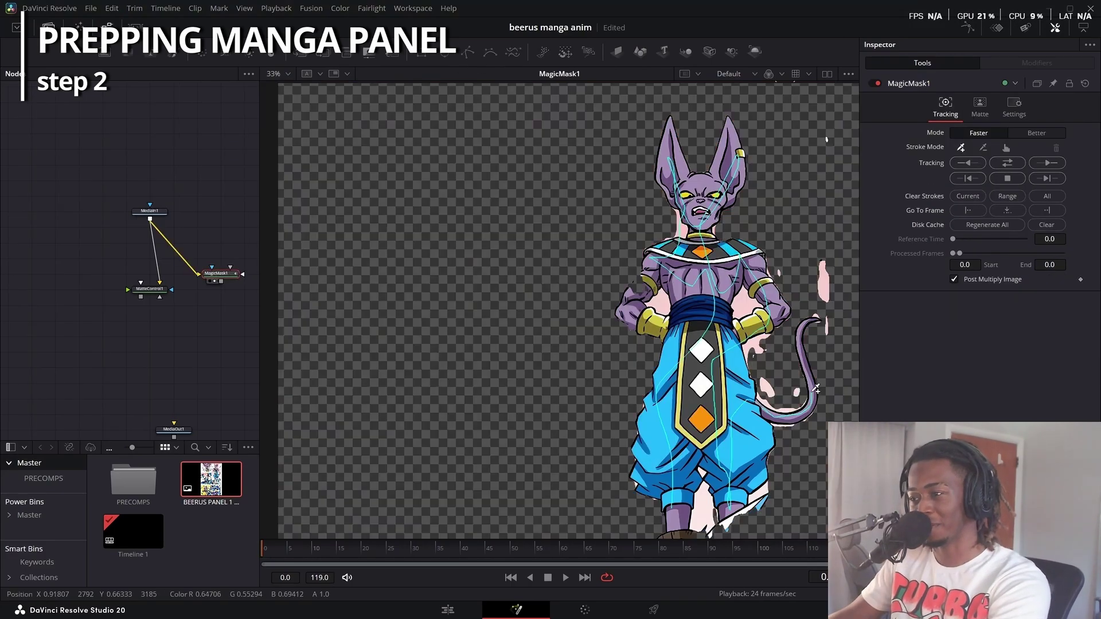
click(1037, 132)
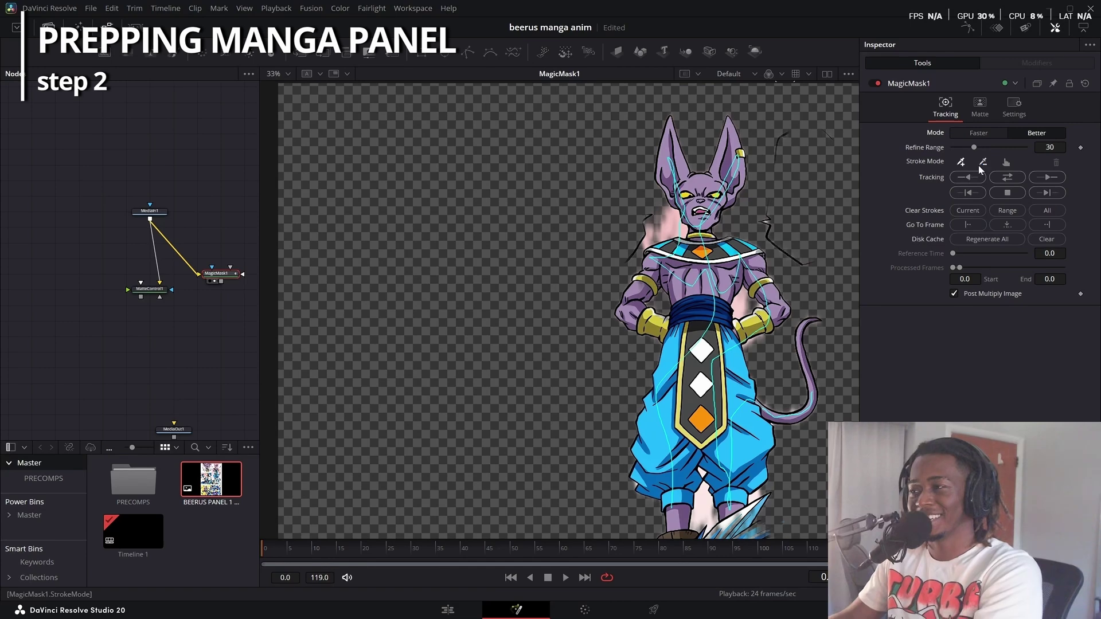
click(983, 163)
drag(664, 215, 674, 225)
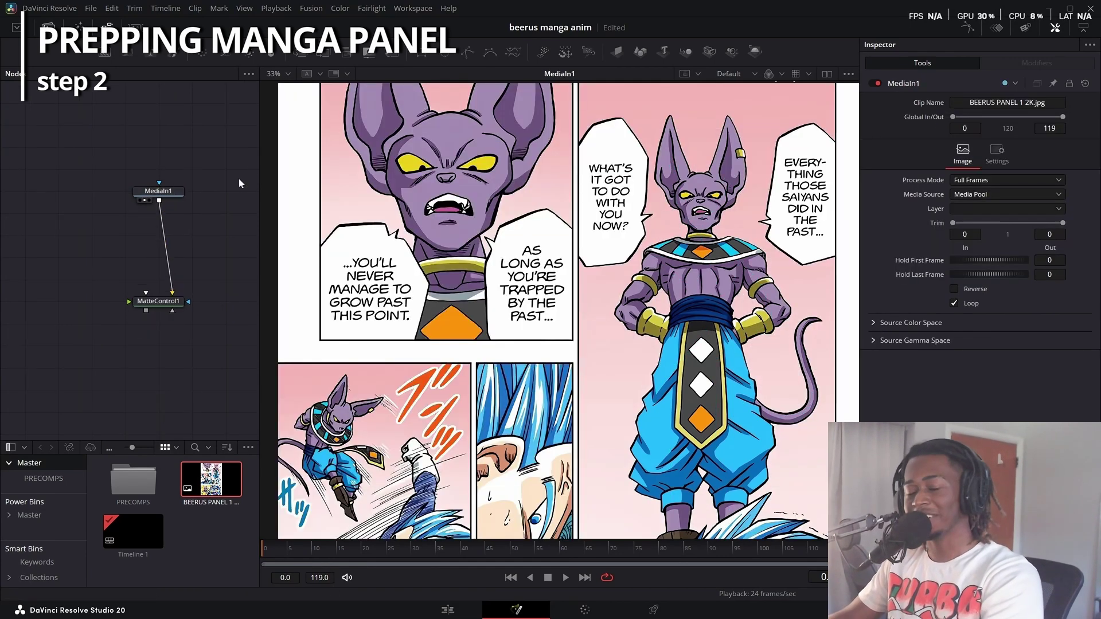
Add a Polygon mask node and connect it to MatteControl1 as its garbage matte.
click(164, 301)
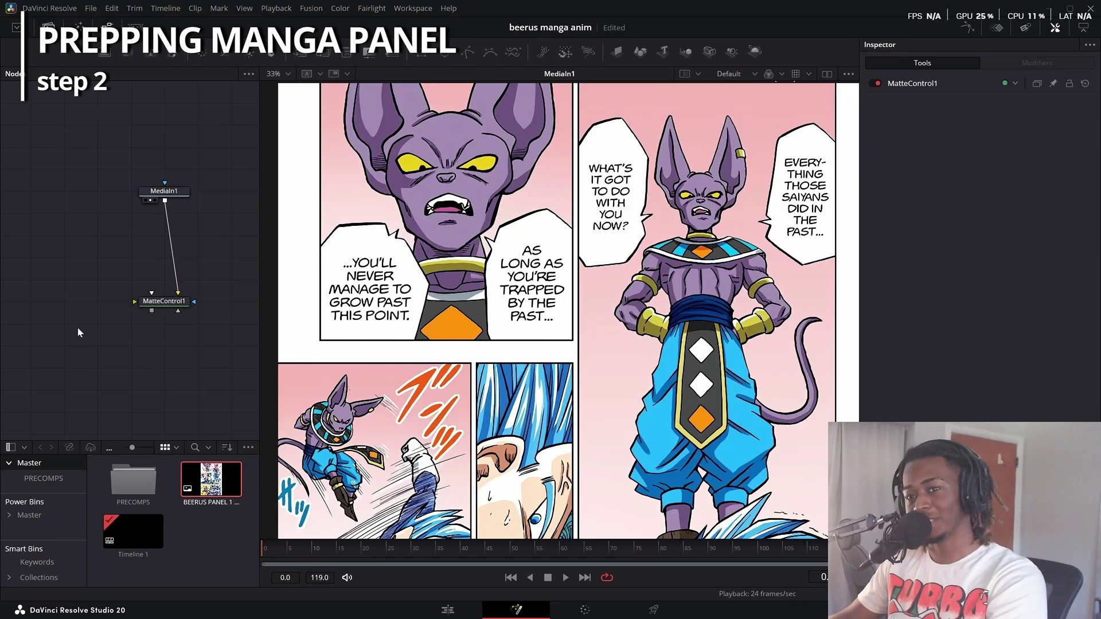
drag(163, 301, 163, 279)
drag(468, 52, 228, 276)
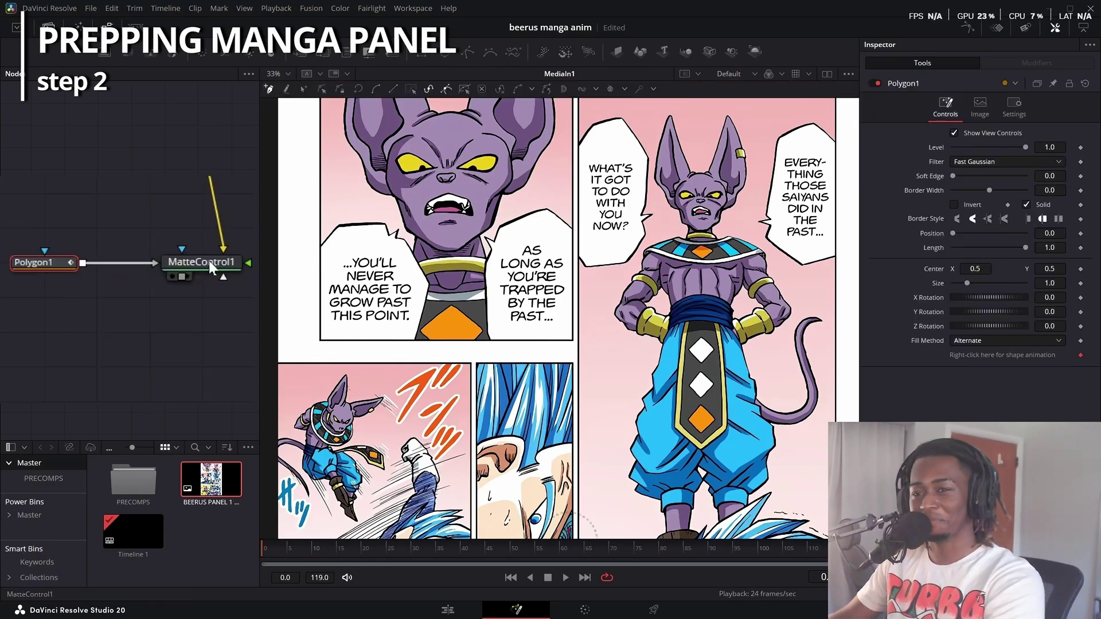
click(209, 261)
click(49, 266)
Invert the garbage matte in MatteControl1 to isolate Beerus and Vegeta, and inspect the cut-out edges.
scroll(91, 264, down, 2)
scroll(648, 312, up, 3)
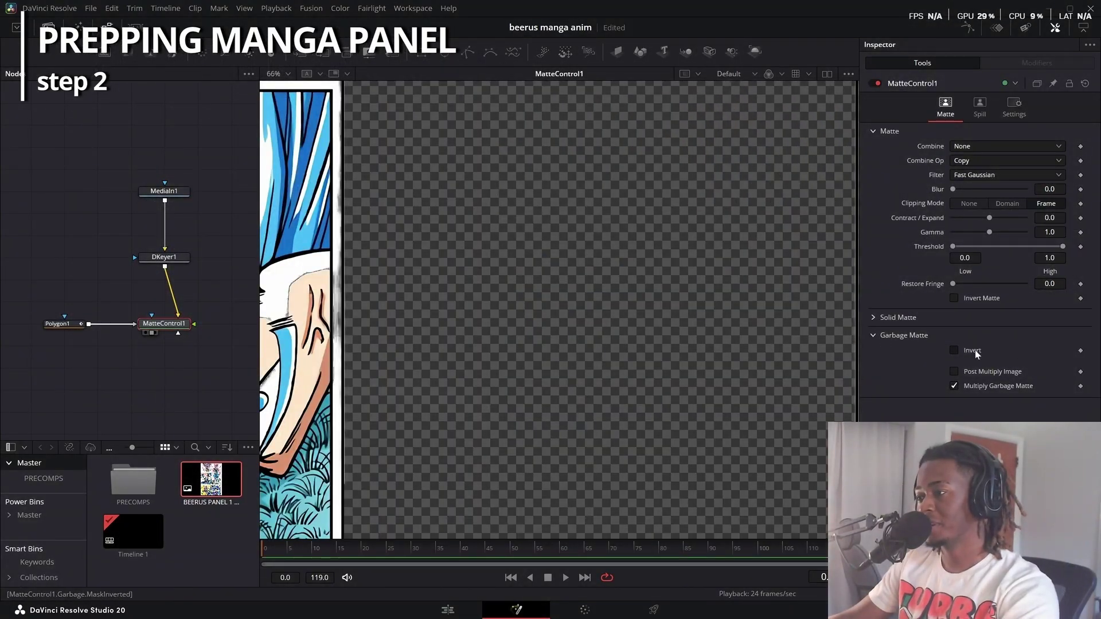
click(954, 351)
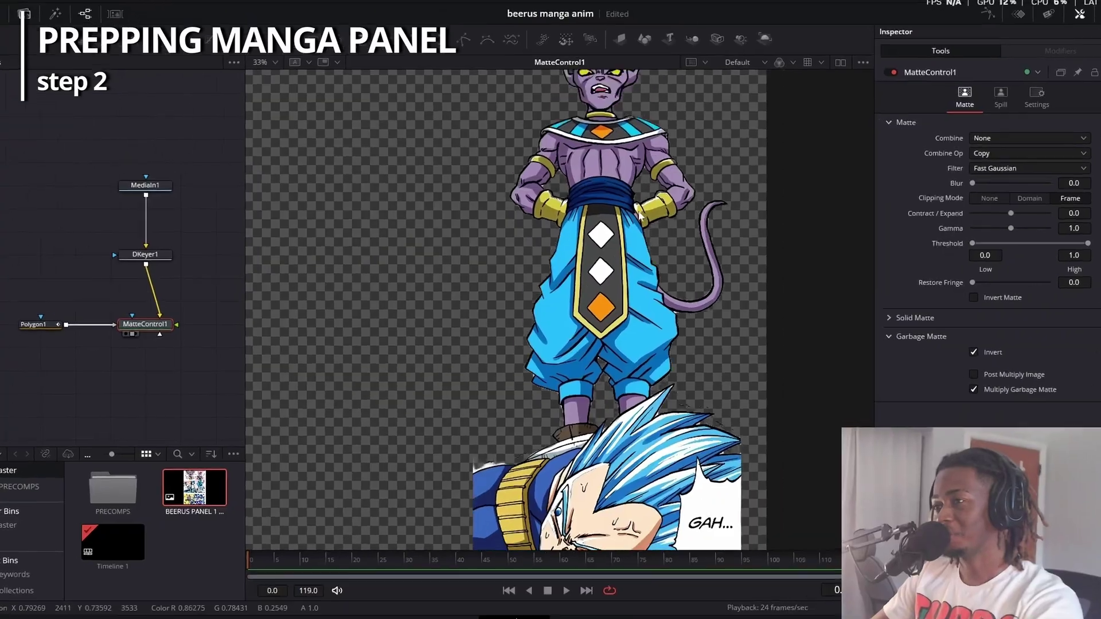
drag(640, 215, 629, 157)
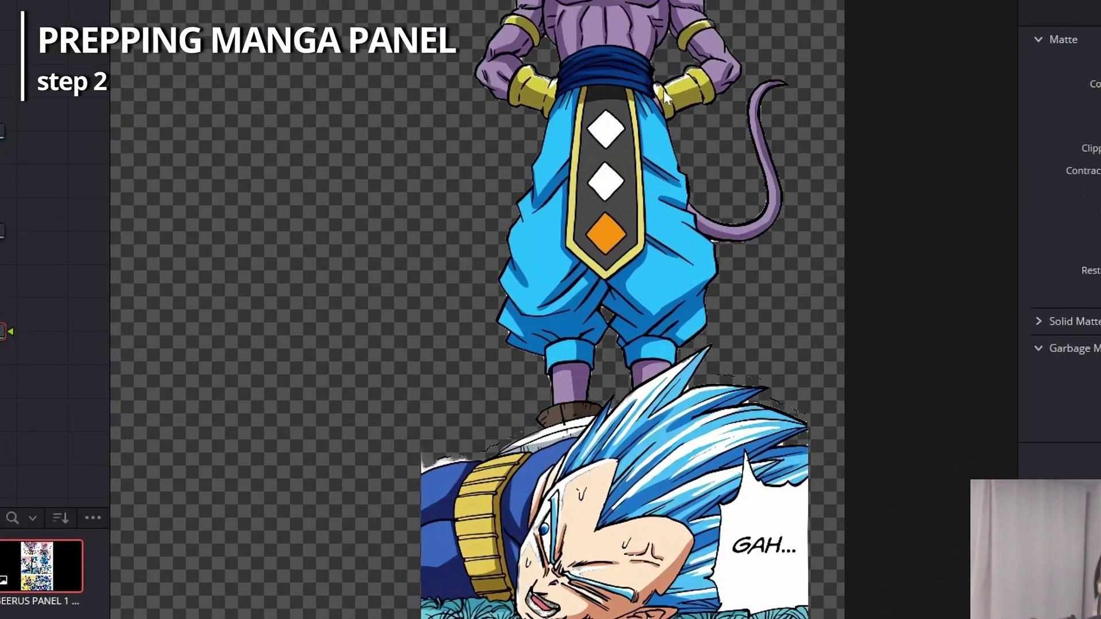
drag(664, 91, 594, 283)
scroll(438, 295, down, 2)
drag(585, 476, 555, 573)
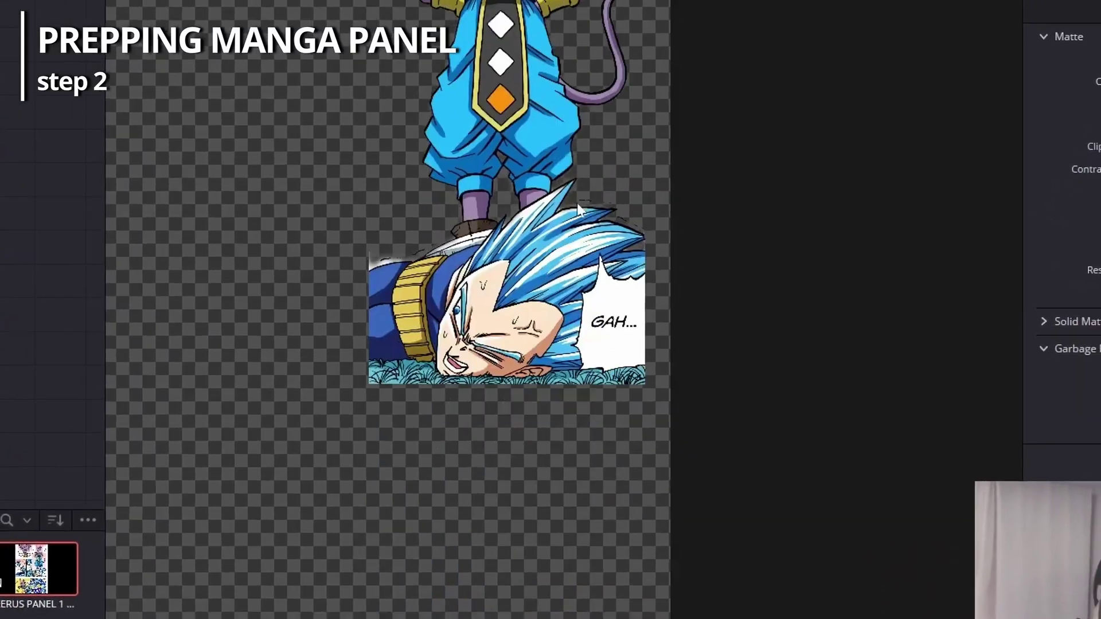
scroll(577, 203, up, 2)
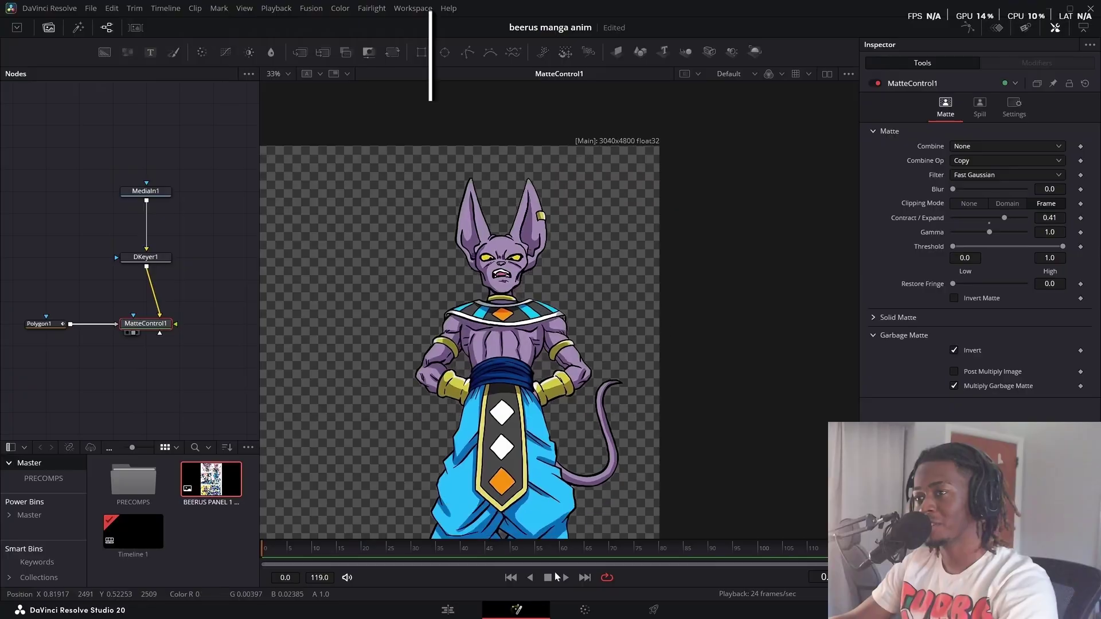
Add a Crop node below MatteControl1, feed it the MatteControl1 output and show it in the viewer.
key(shift+space)
text(CROP)
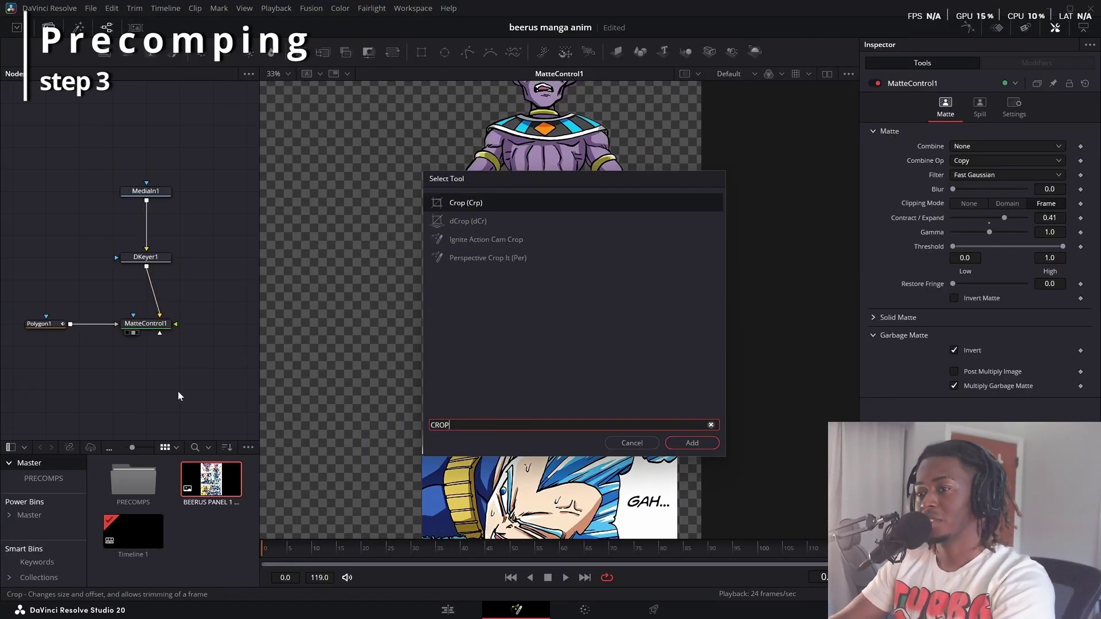
key(Return)
drag(179, 394, 144, 394)
drag(159, 334, 147, 385)
key(2)
Auto-crop the frame of Crop1 to the isolated characters and fit the image in the viewer.
click(979, 108)
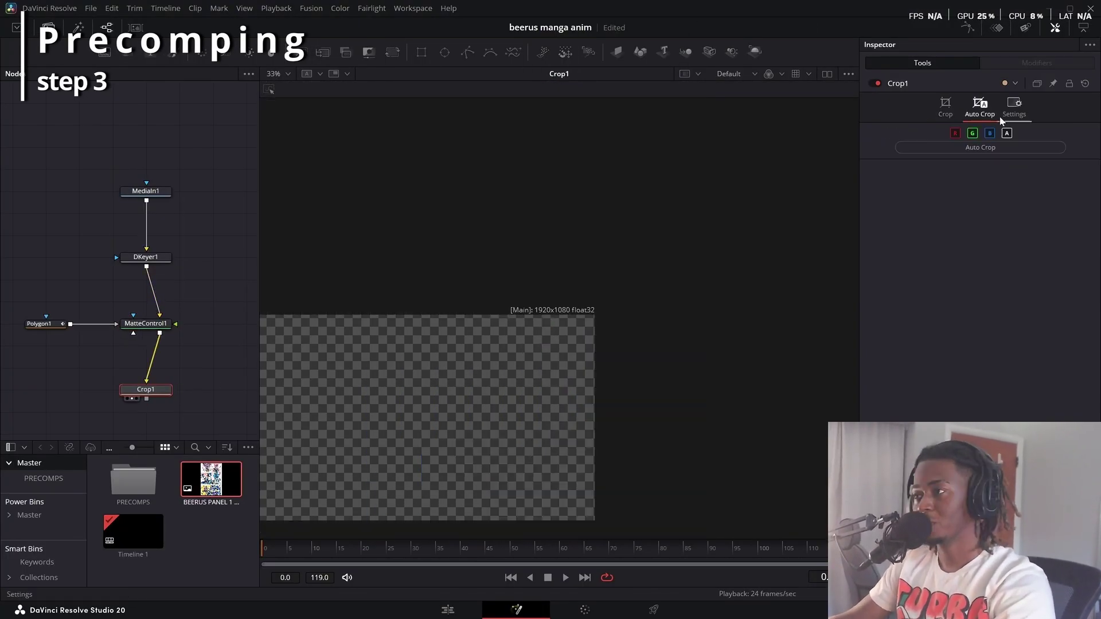
click(981, 147)
key(ctrl+f)
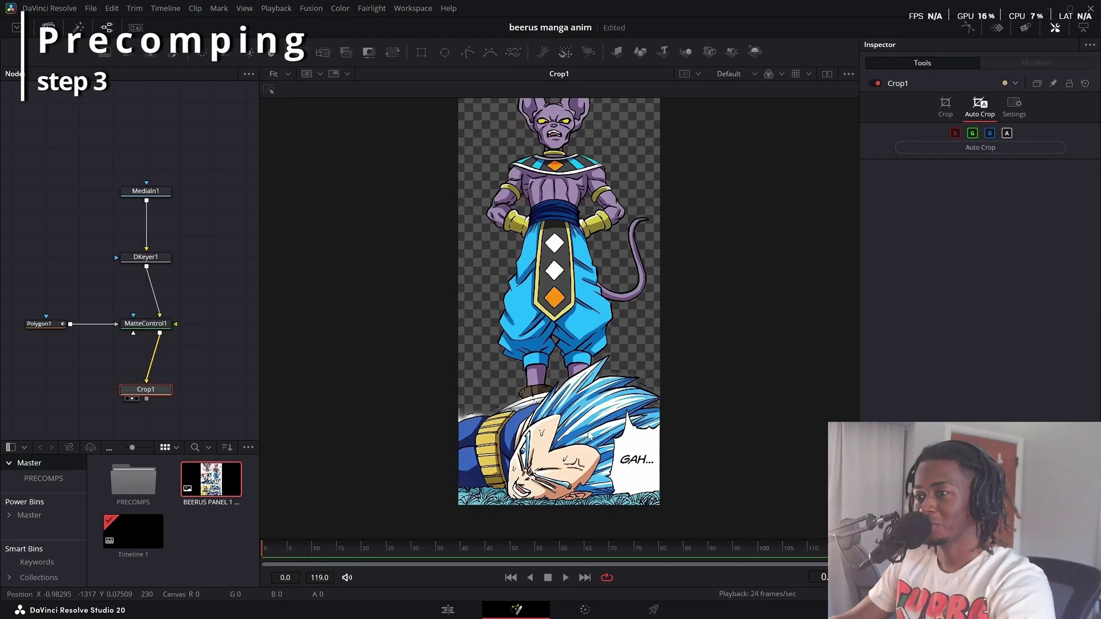
Move the MediaOut1 node further below Crop1 in the node graph.
scroll(589, 436, down, 2)
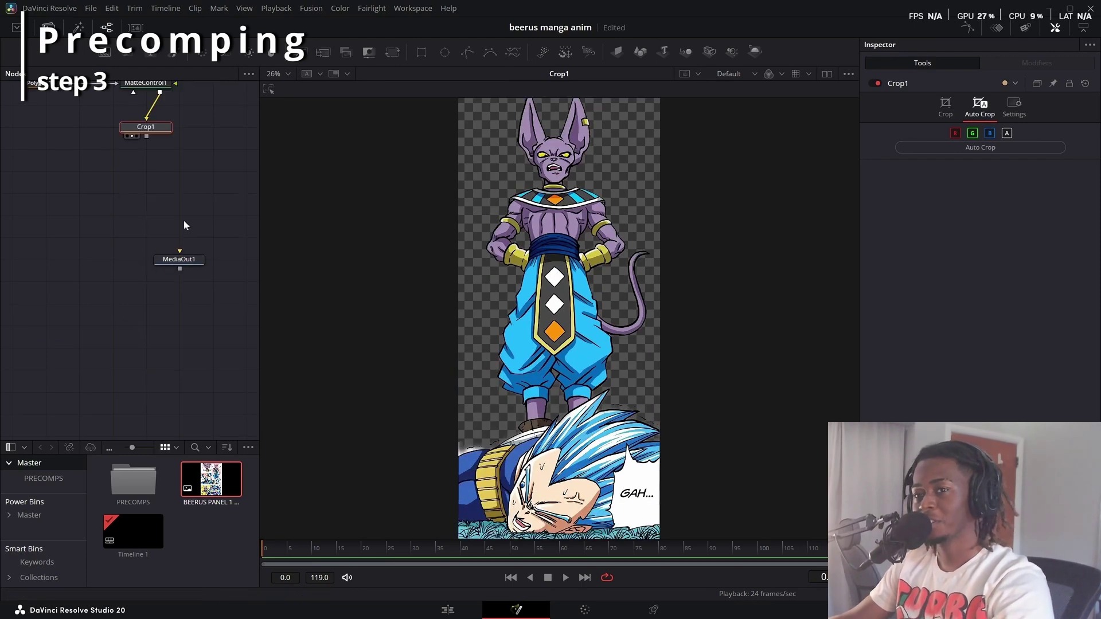
drag(187, 259, 156, 388)
scroll(119, 248, up, 6)
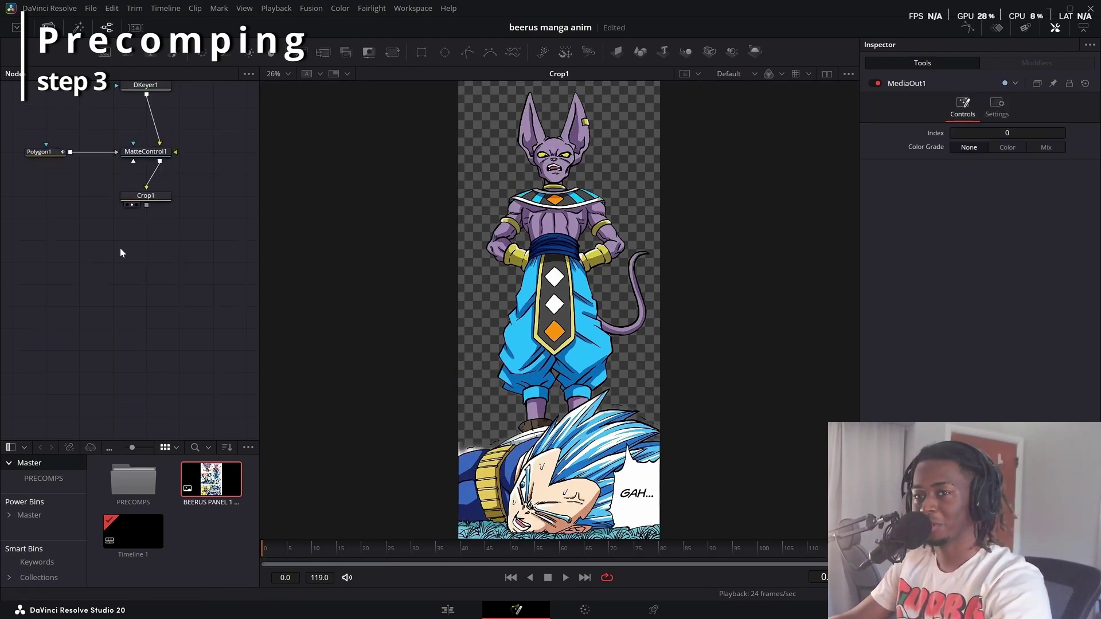
drag(54, 172, 170, 390)
scroll(160, 346, down, 3)
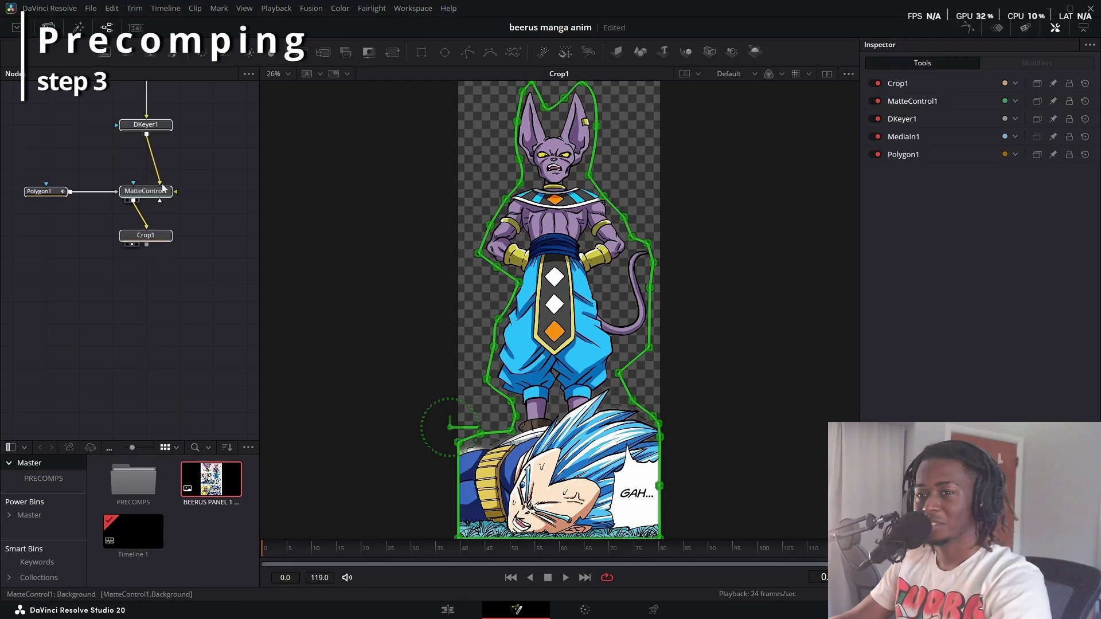
drag(191, 110, 26, 362)
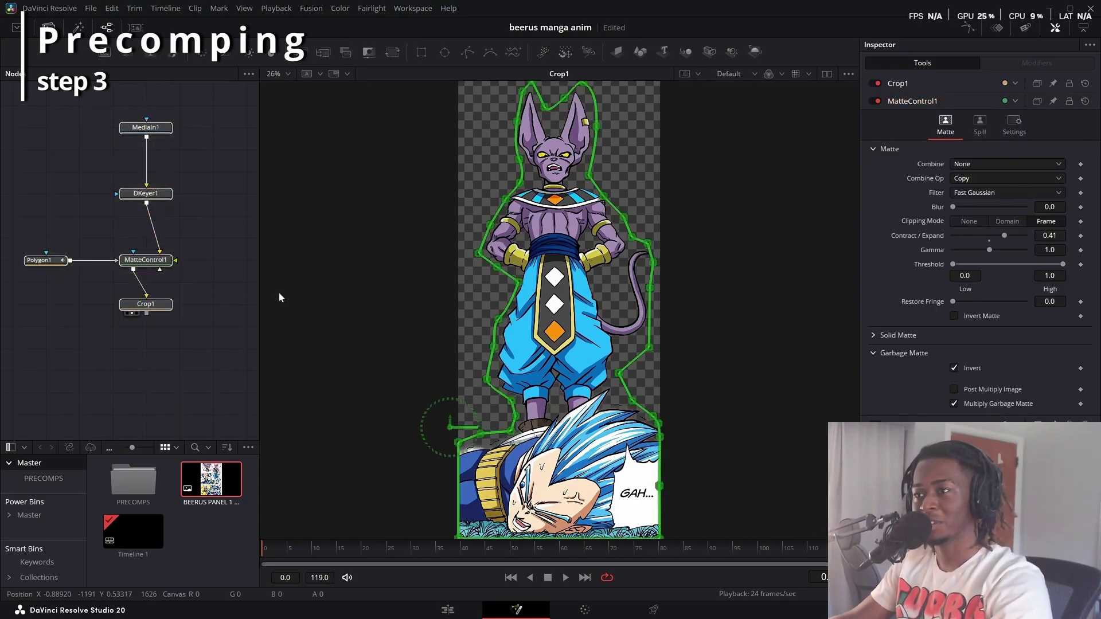
click(249, 276)
Start saving the Crop1 viewer image to the beerus manga anim folder as a PNG named Beerus precomp 1.
right_click(532, 313)
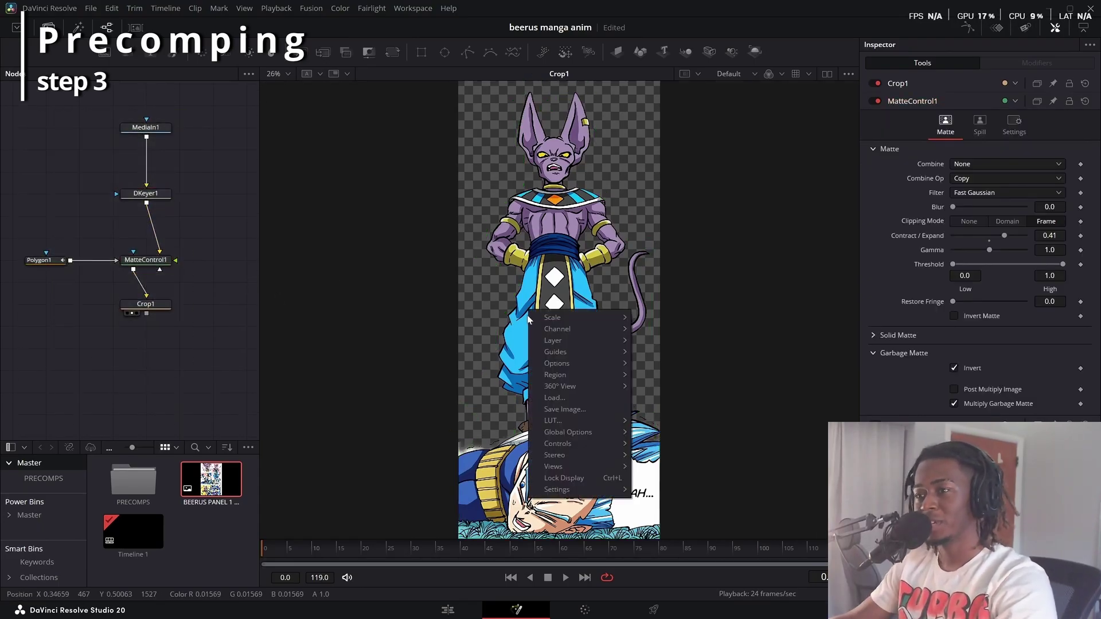
click(555, 409)
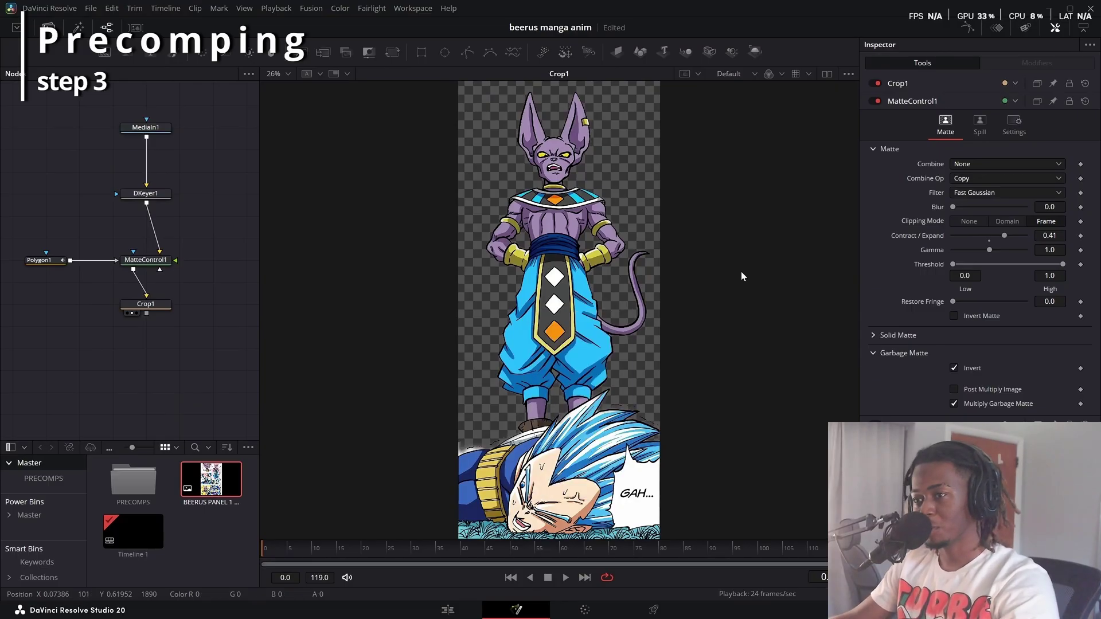
right_click(579, 246)
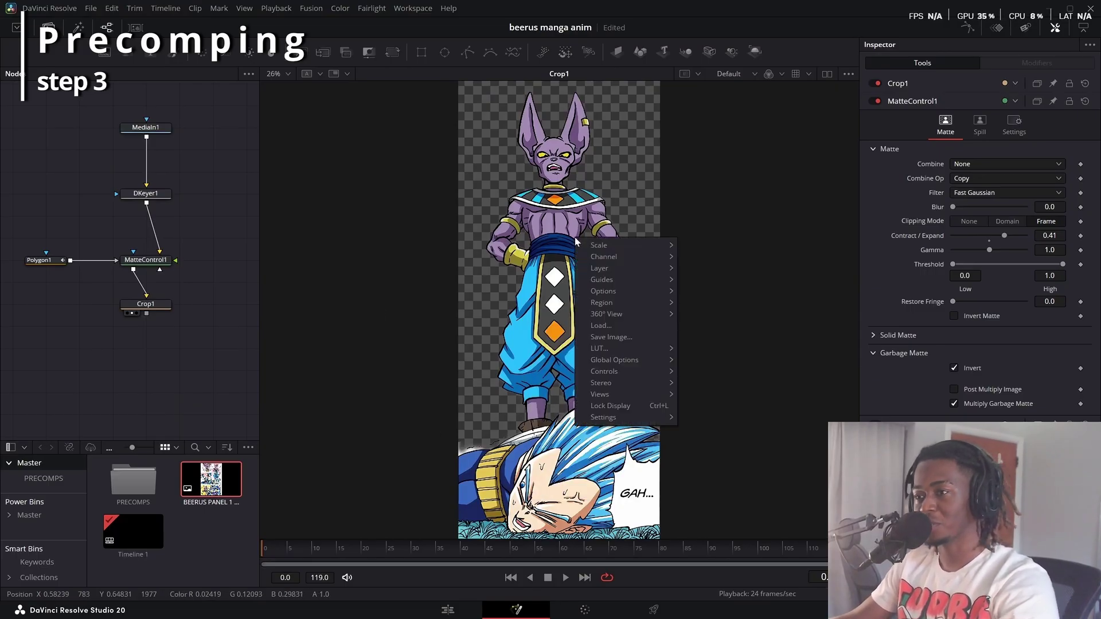
click(618, 336)
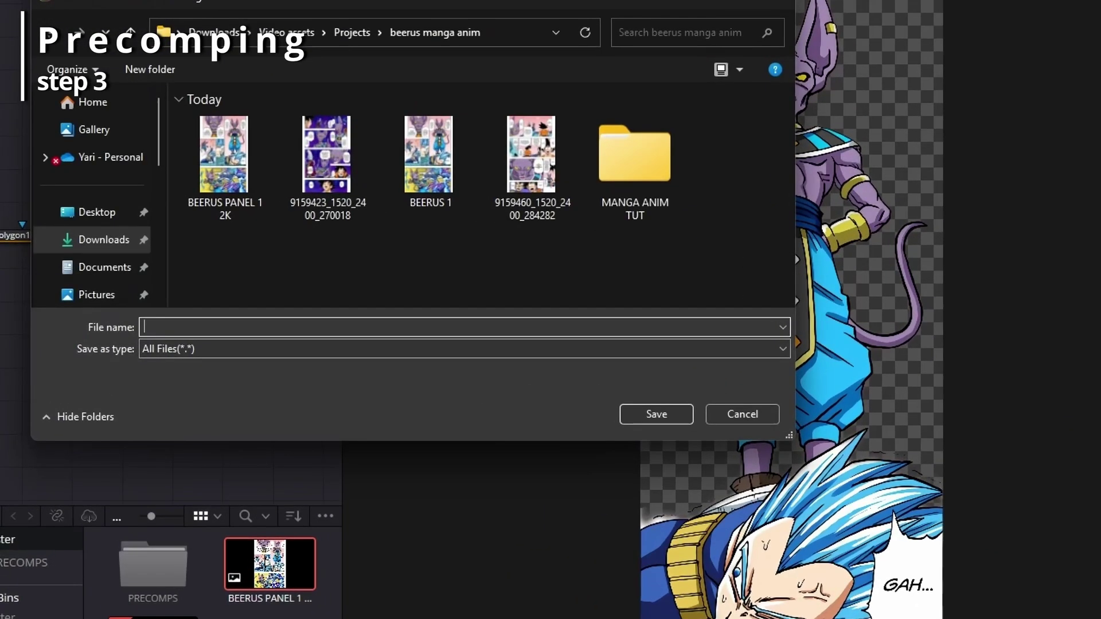
text(bEE)
key(BackSpace)
key(BackSpace)
key(BackSpace)
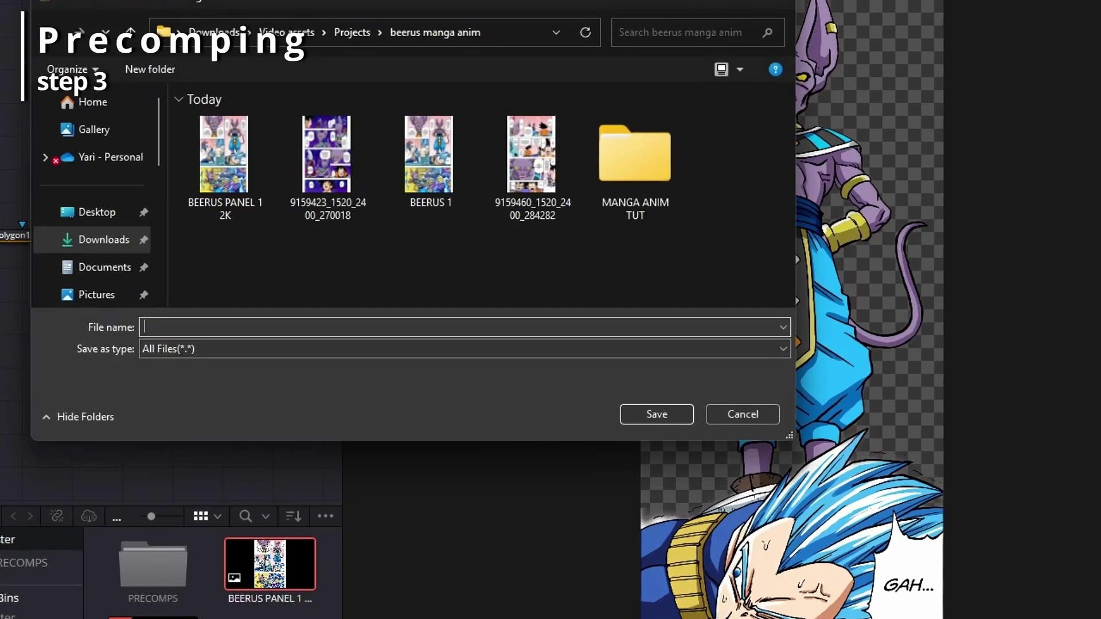
text(Beerus precomp 1)
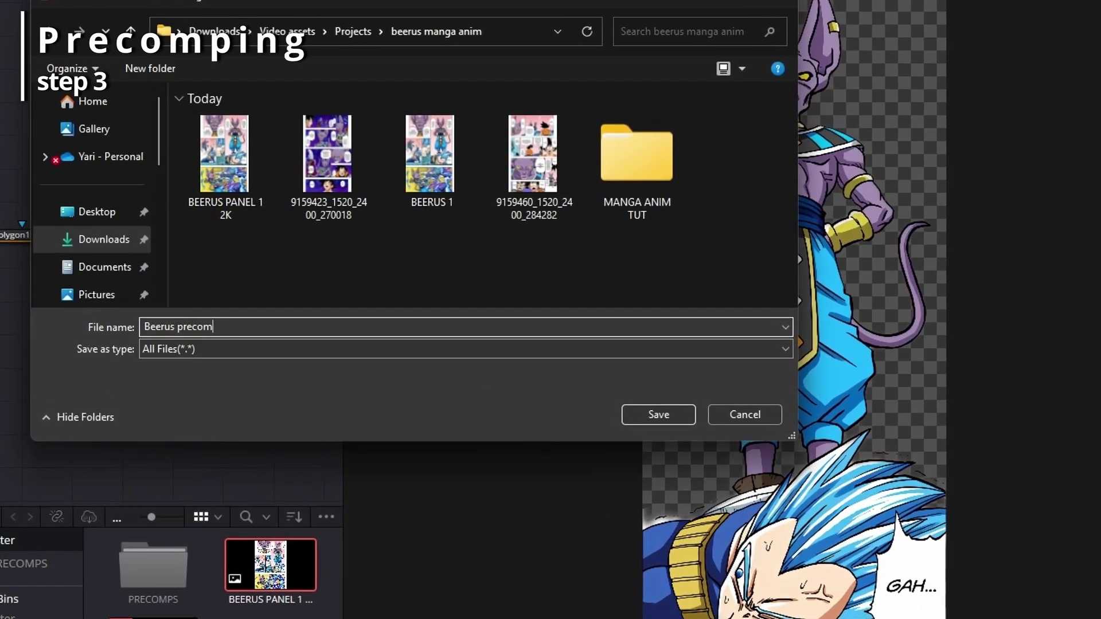
click(194, 349)
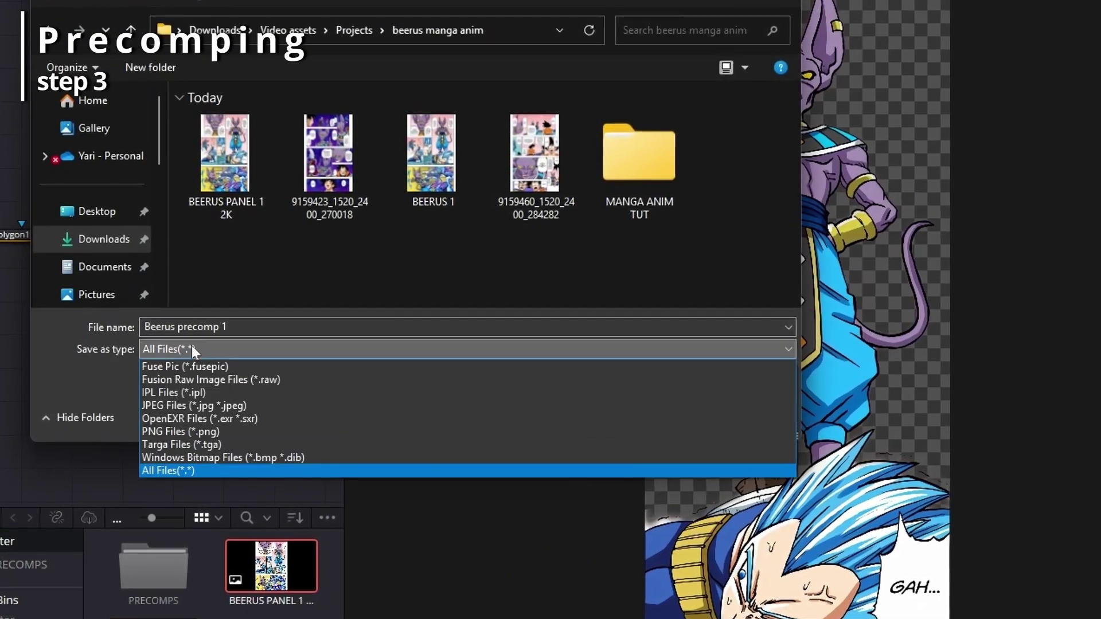
click(213, 432)
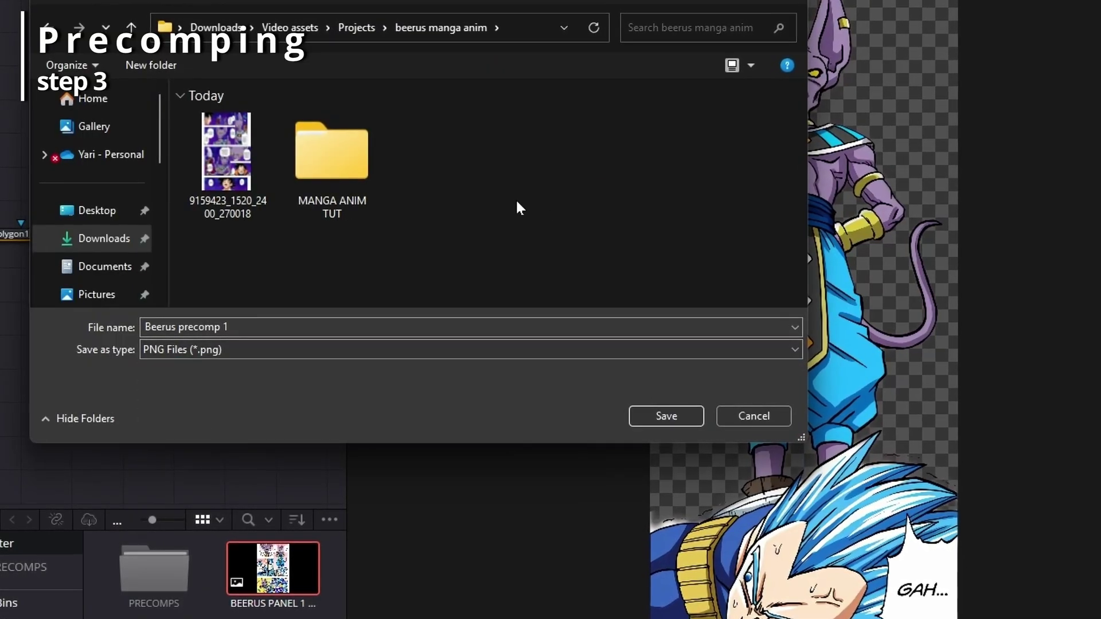
Create a PRECOMP folder inside beerus manga anim and save the image there as the PNG Beerus precomp 1.
right_click(517, 201)
mouse_move(531, 370)
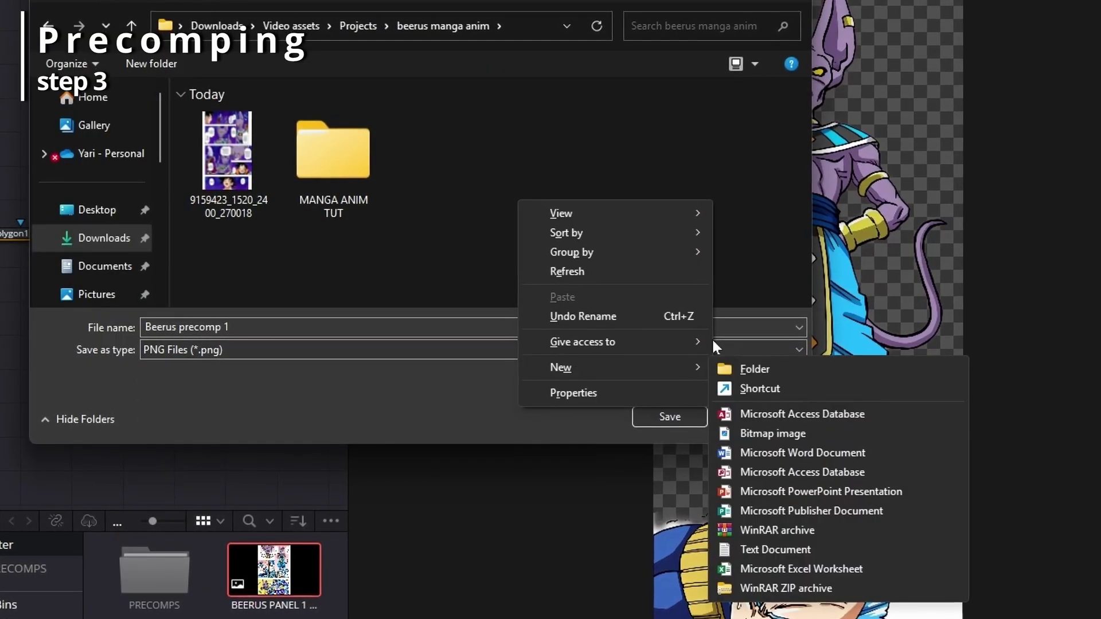
click(748, 369)
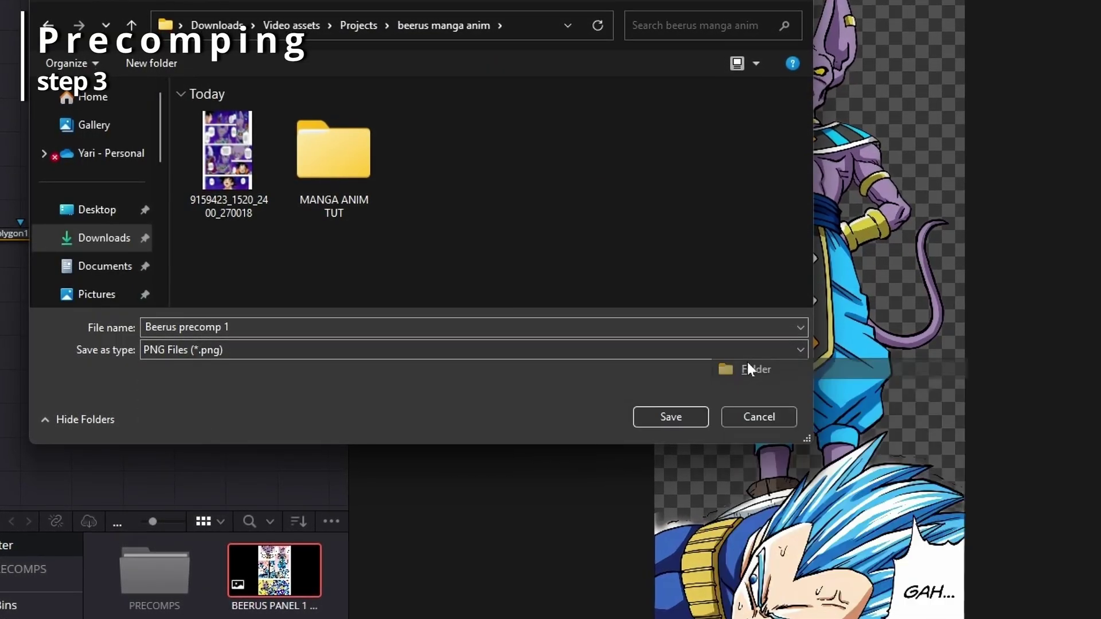
text(PRECOMP)
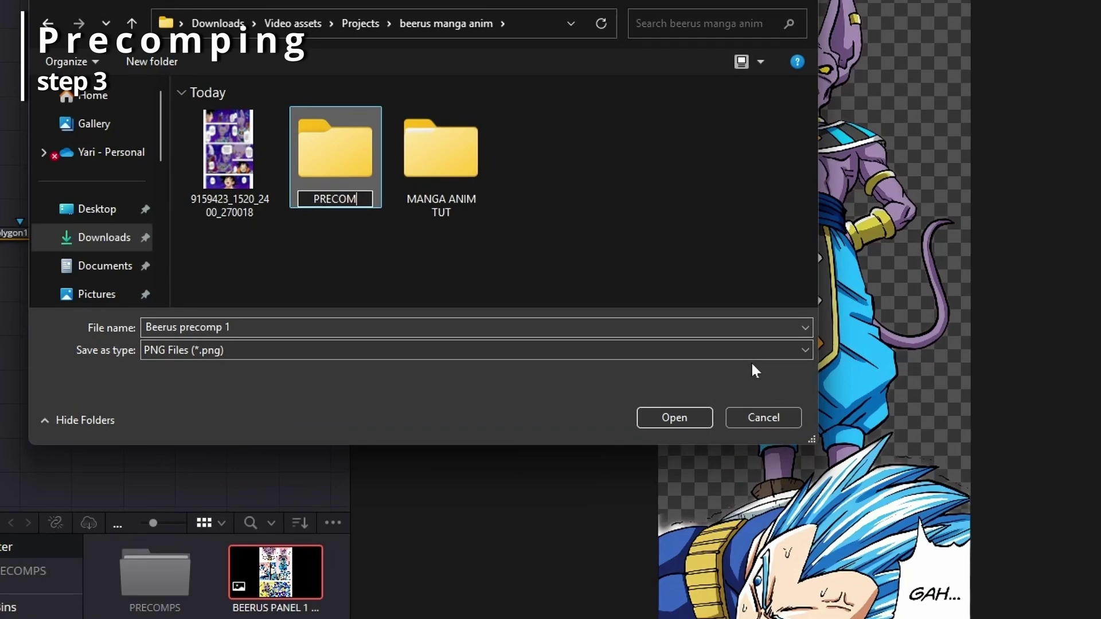
key(Return)
key(Return)
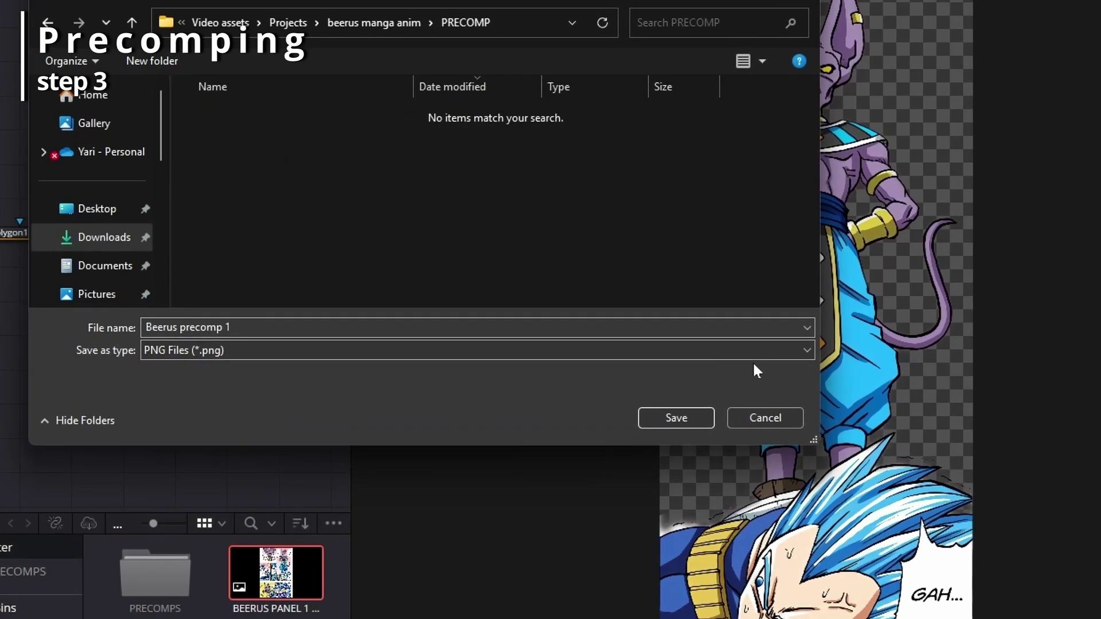
click(670, 415)
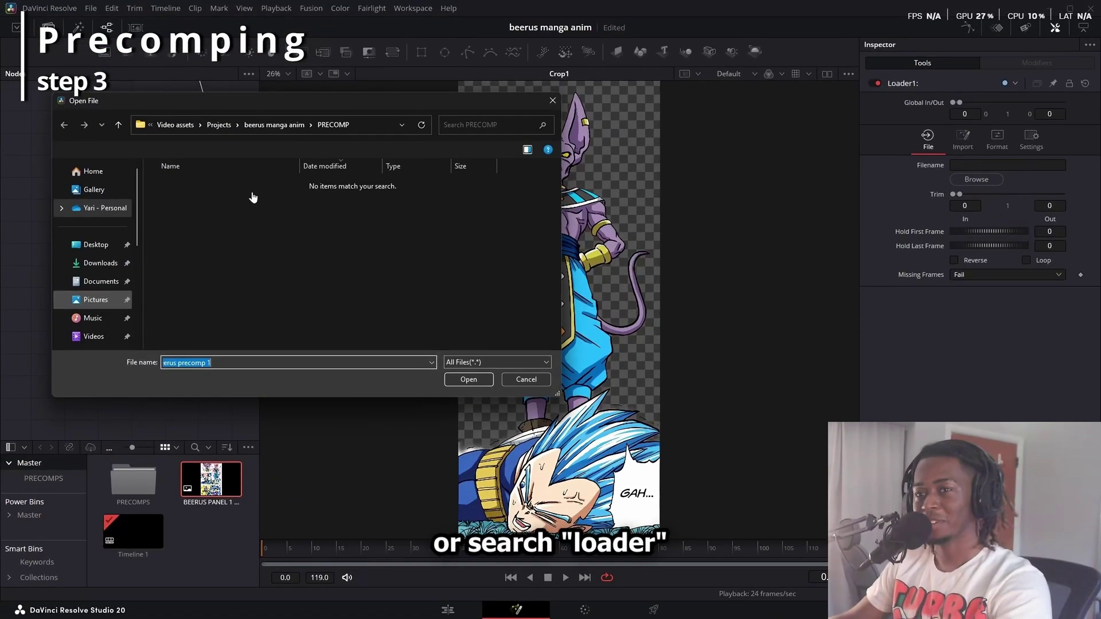
Load Beerus precomp 1 from the PRECOMP folder into the Loader node and reposition it in the node graph.
click(216, 202)
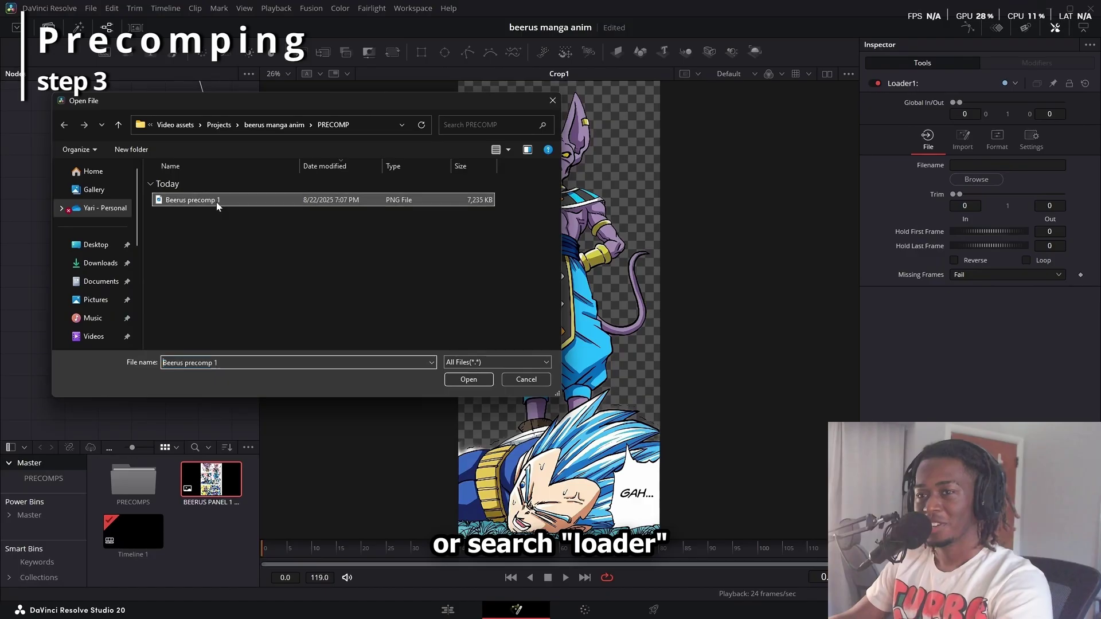
double_click(213, 201)
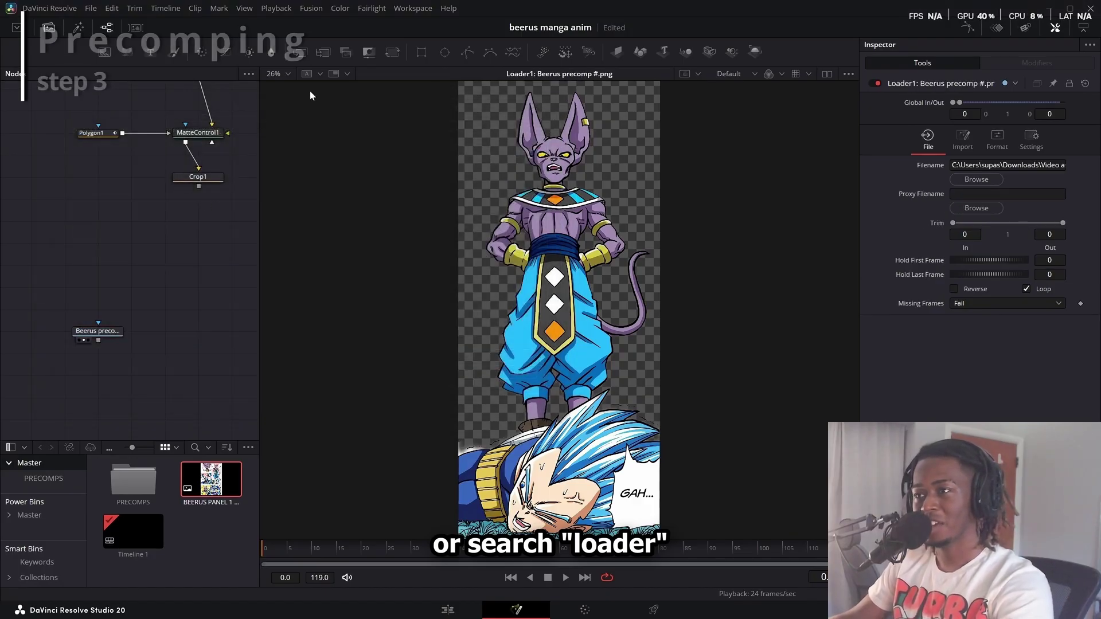
drag(88, 325, 184, 283)
drag(125, 242, 249, 338)
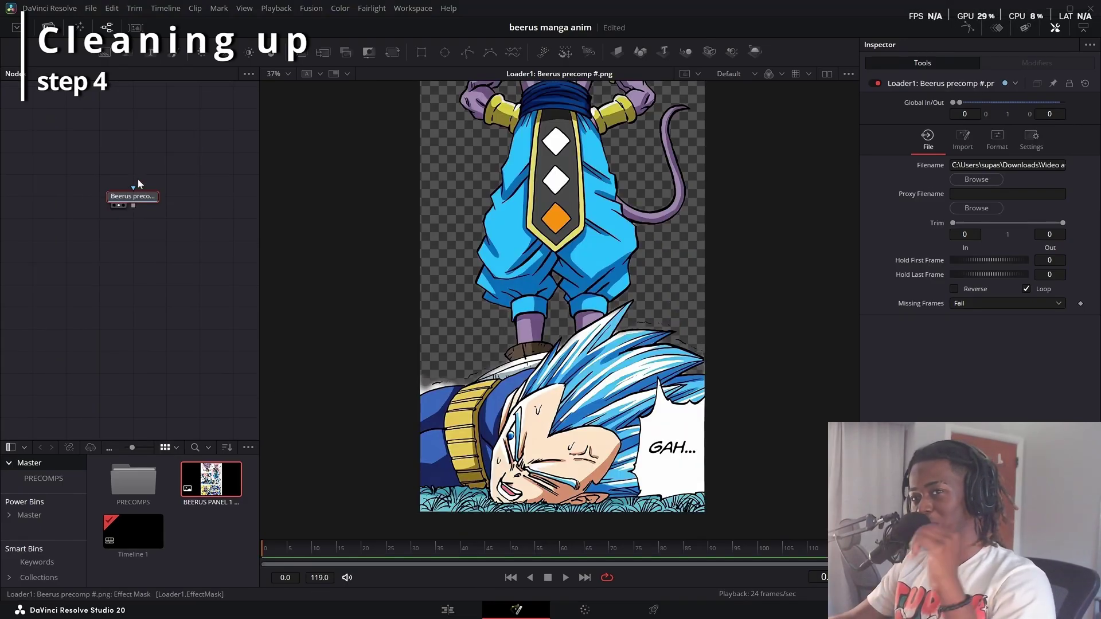
Add a Paint node after the Beerus precomp Loader, show it in the viewer and choose its Stroke tool.
drag(178, 51, 126, 263)
key(1)
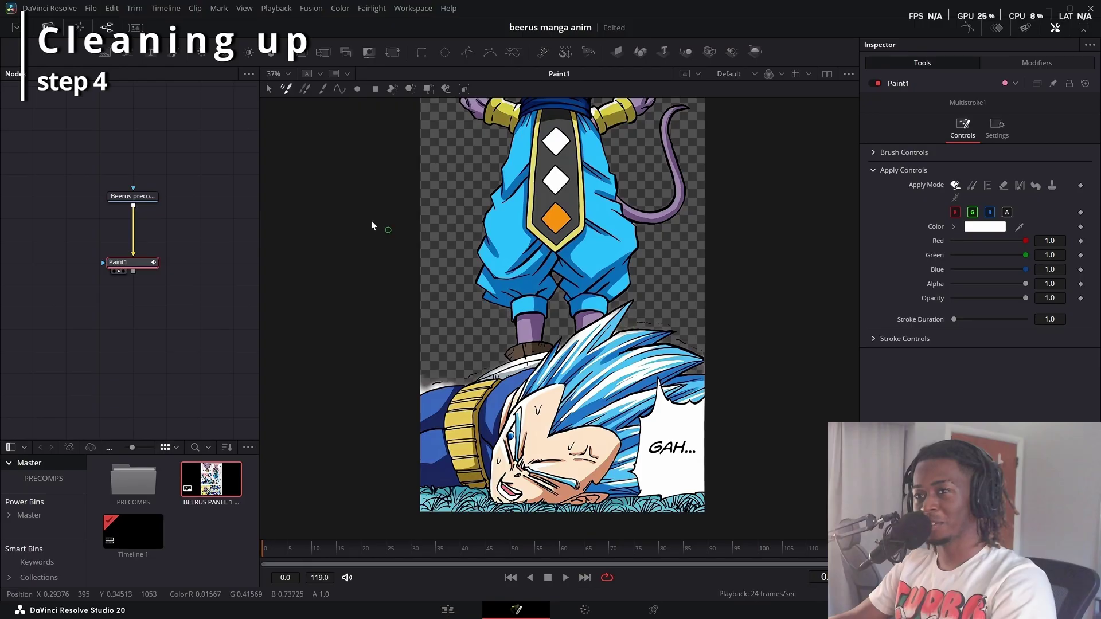
click(321, 90)
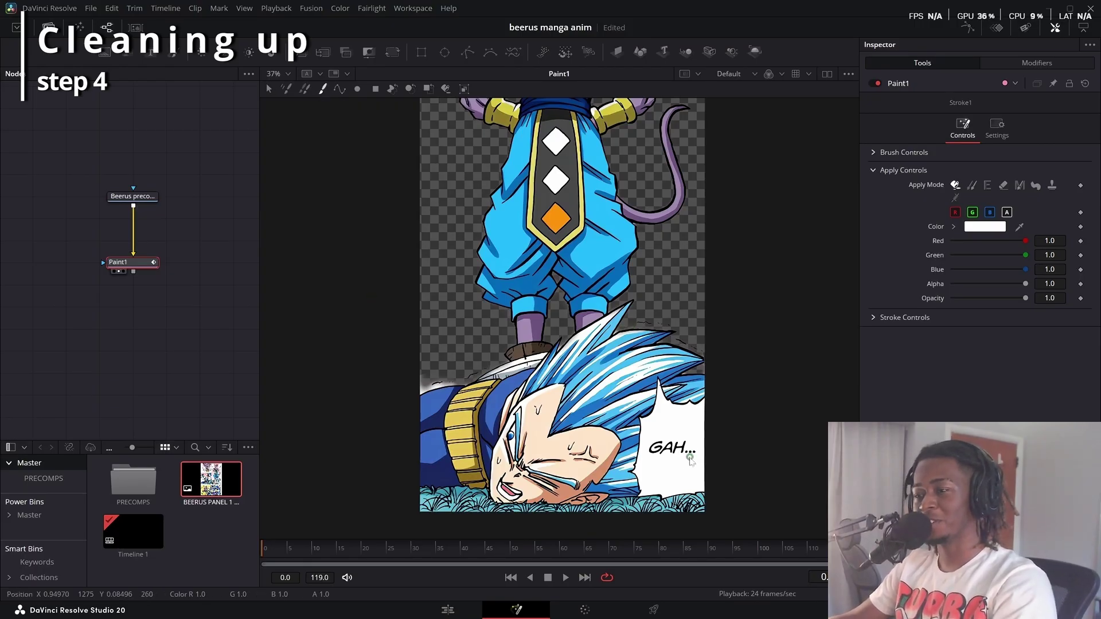
Try painting over the GAH... text in the speech bubble with a white brush of size 0.037.
scroll(691, 461, up, 4)
click(875, 153)
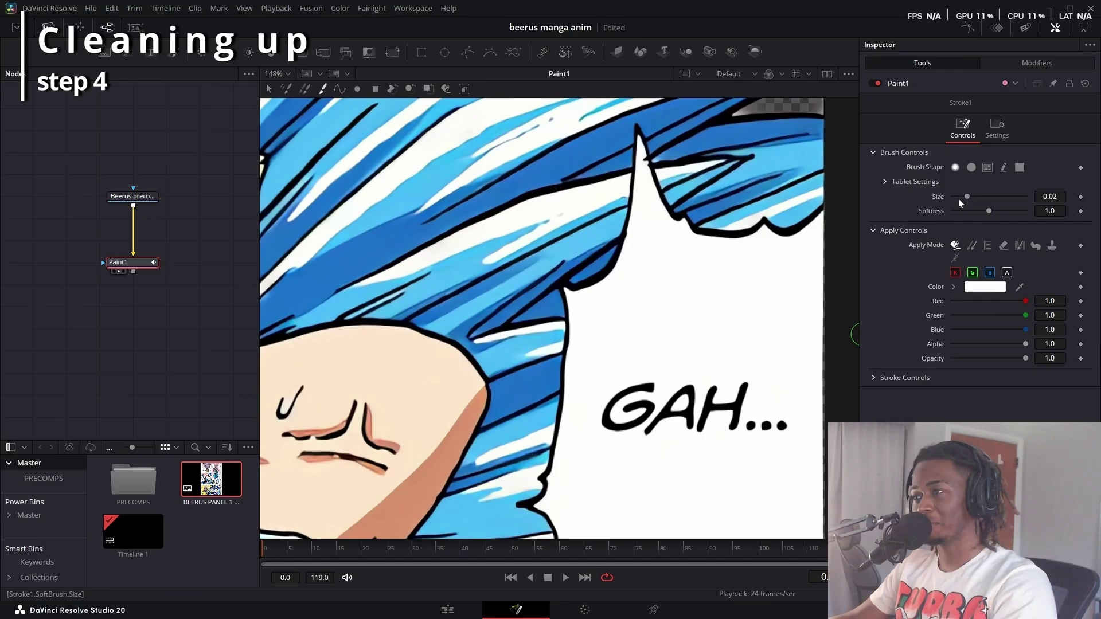
drag(966, 196, 979, 198)
drag(695, 347, 617, 232)
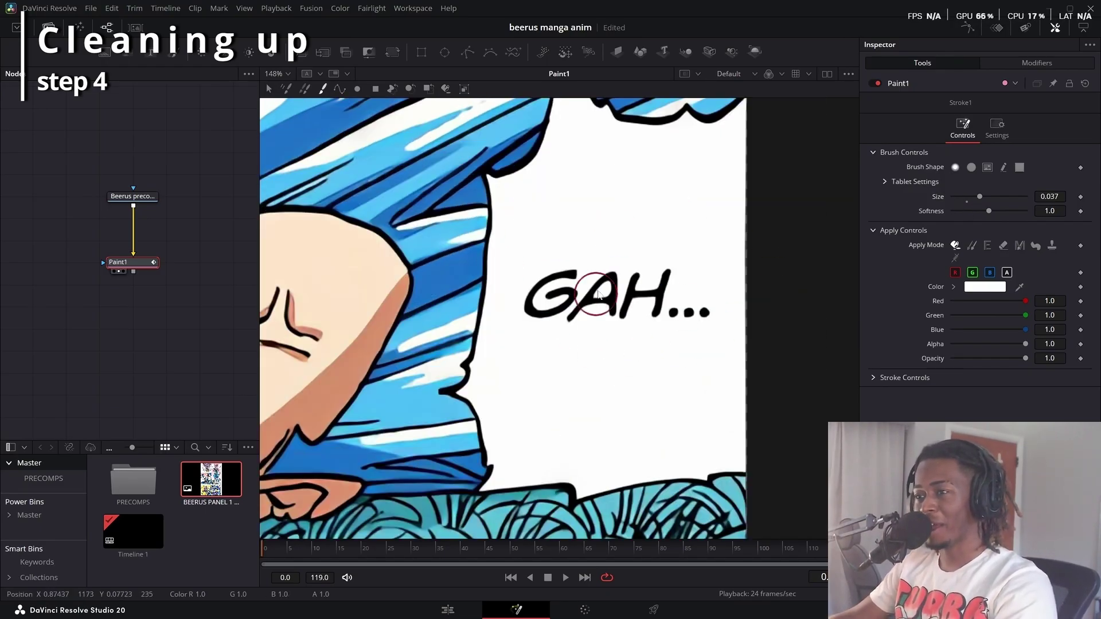
drag(546, 267, 553, 356)
mouse_move(579, 287)
mouse_down()
mouse_move(572, 338)
mouse_move(582, 304)
mouse_up()
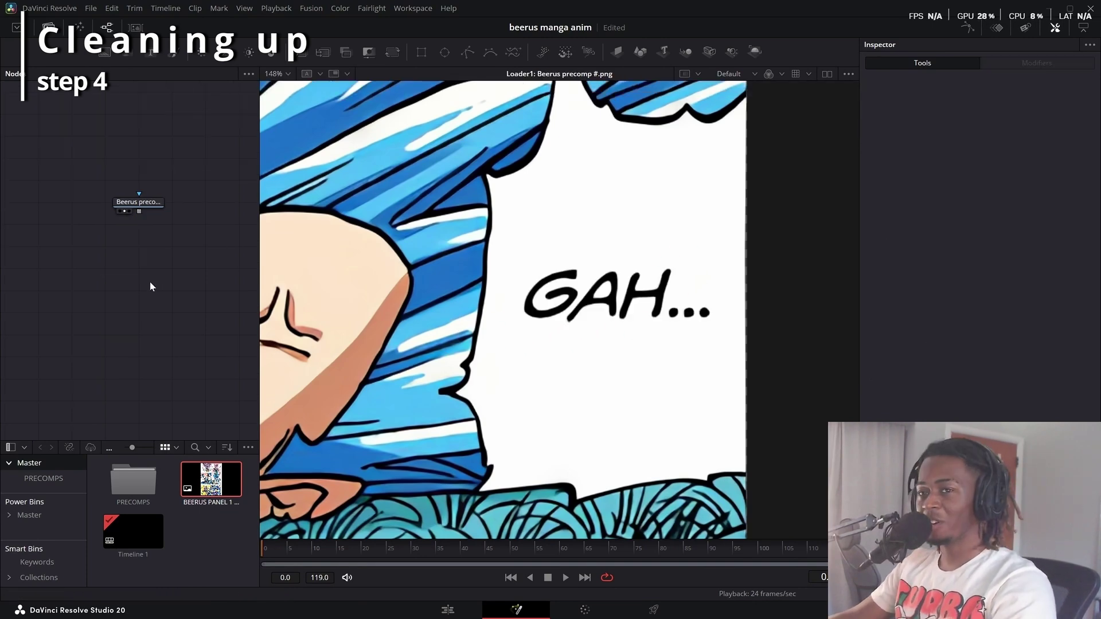
Add a Matte Control node after the Beerus precomp Loader and connect a new Polygon mask to it.
key(ctrl+v)
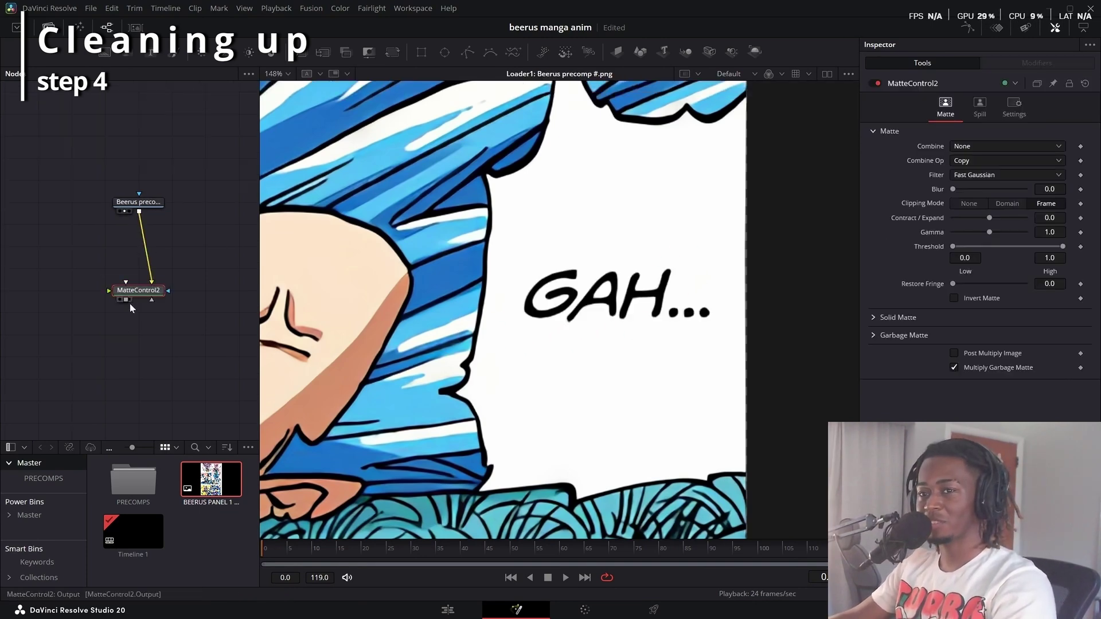
click(72, 268)
click(467, 53)
drag(149, 297, 135, 292)
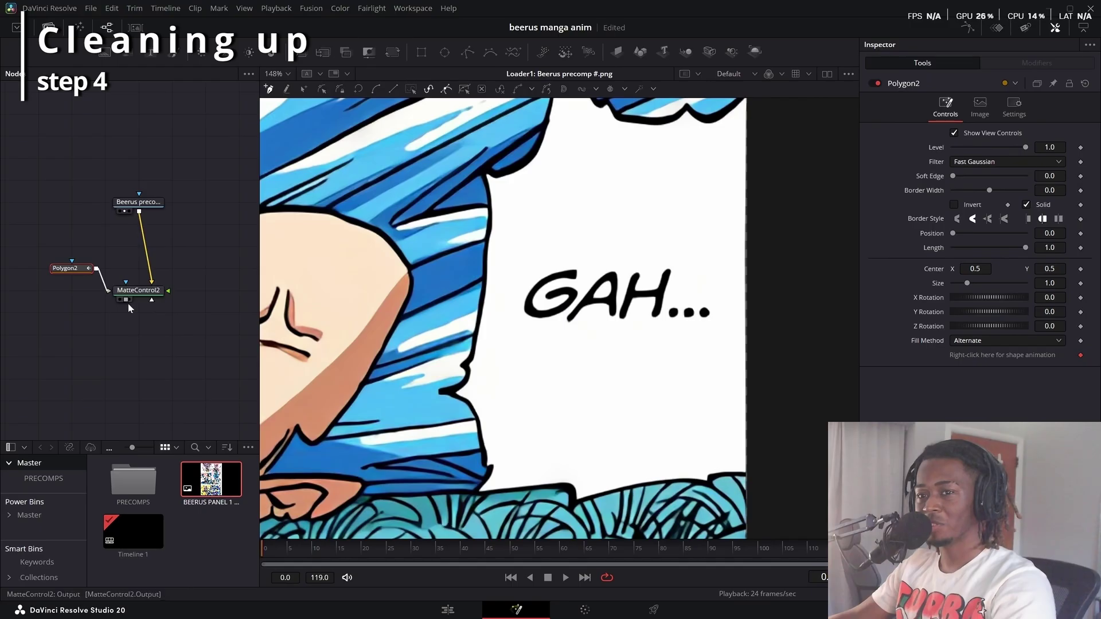
Draw a closed five-point polygon mask around the GAH... text in the speech bubble.
click(518, 266)
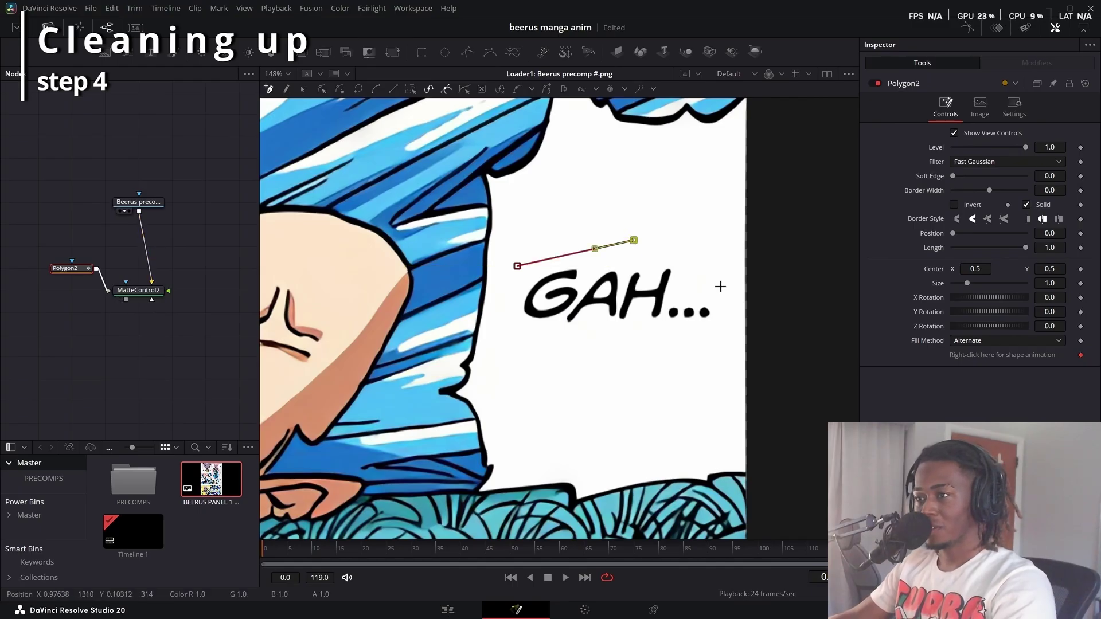
click(720, 287)
click(508, 338)
click(517, 266)
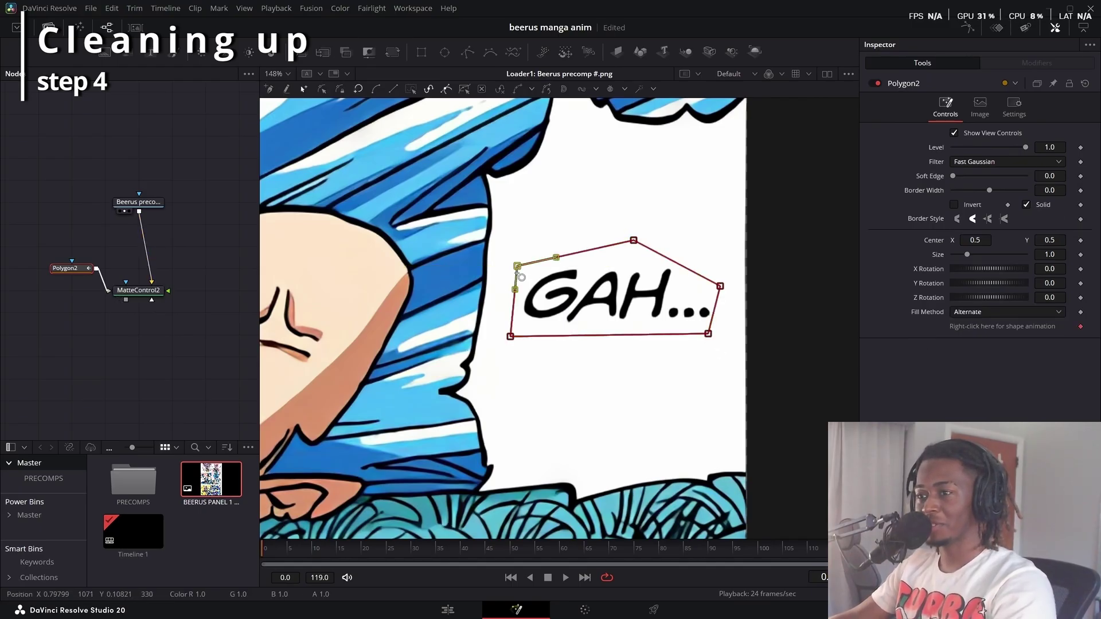
Show MatteControl2 in the viewer and add a Clean Plate node after it.
click(151, 293)
key(shift+space)
text(CLEAN)
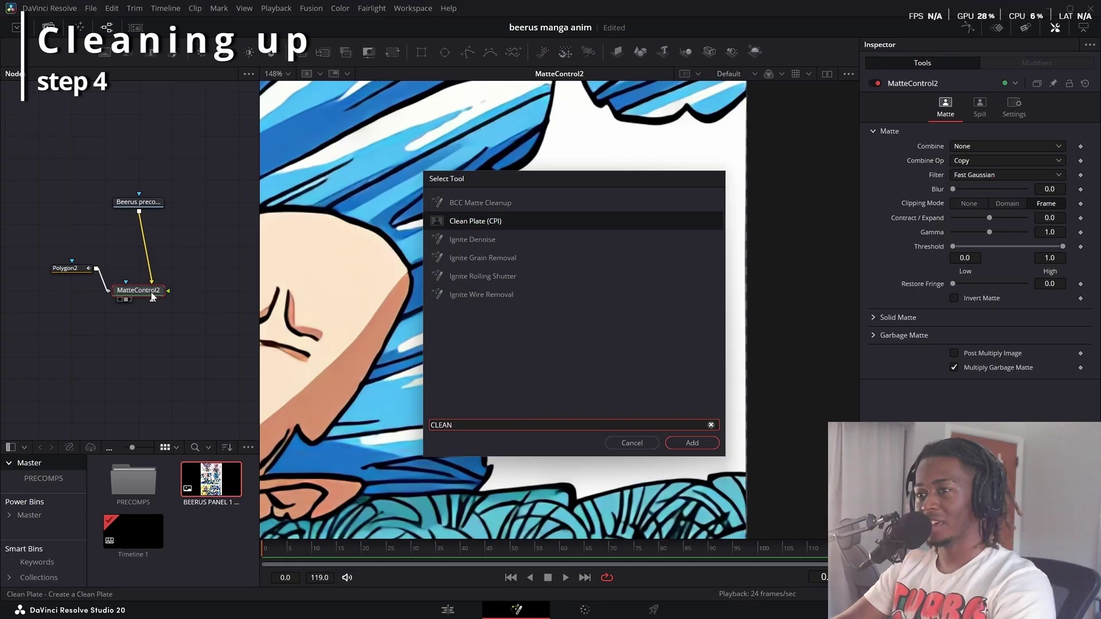
key(Return)
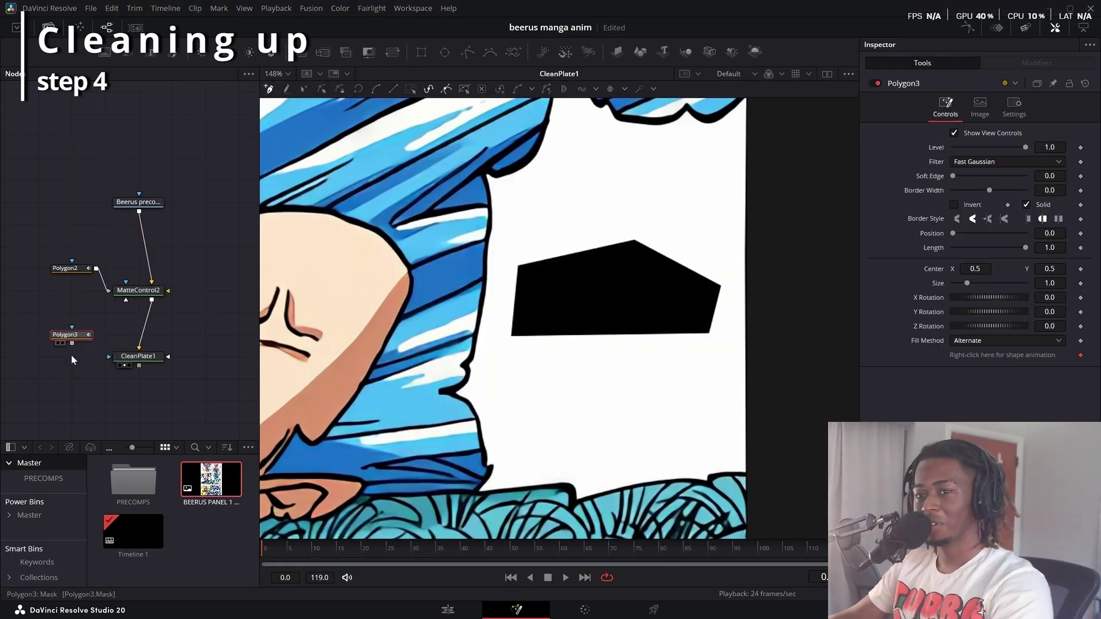
Connect the Polygon3 mask to CleanPlate1 and draw its closed outline slightly outside the hole in the speech bubble.
drag(96, 335, 130, 367)
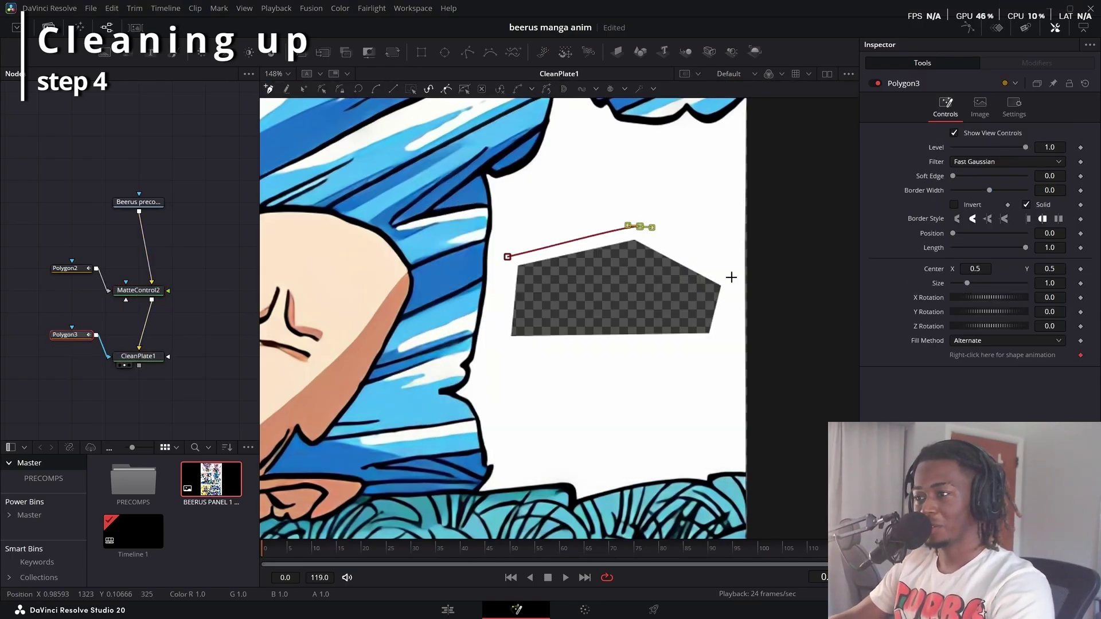
click(731, 277)
click(726, 342)
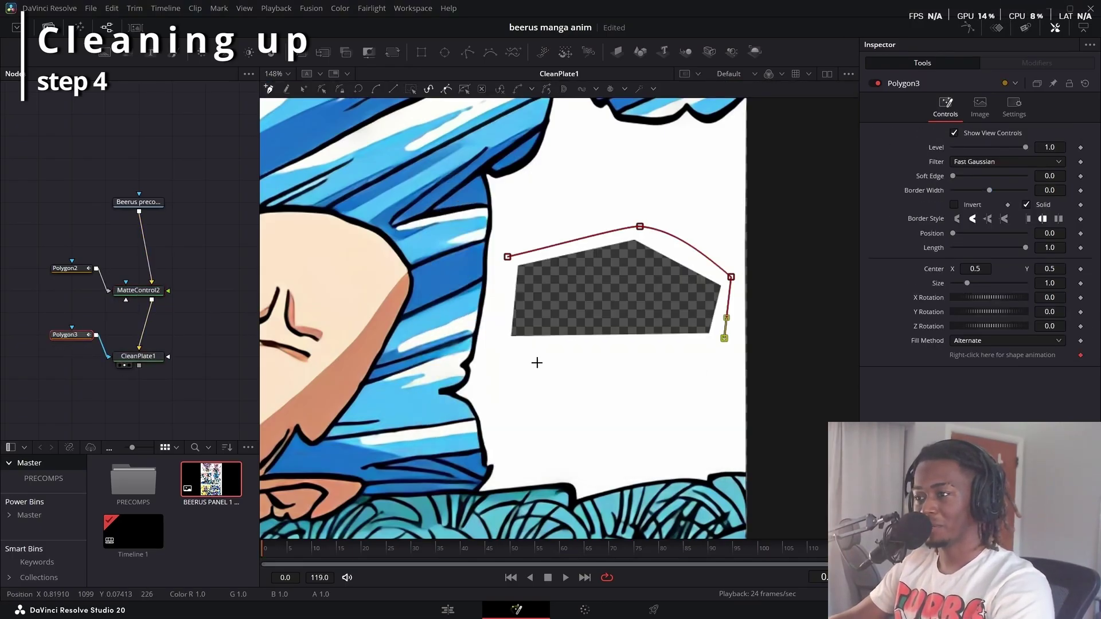
click(504, 346)
click(507, 257)
Set CleanPlate1 to the Ranges method and enable Fill to close the hole in the speech bubble.
click(138, 356)
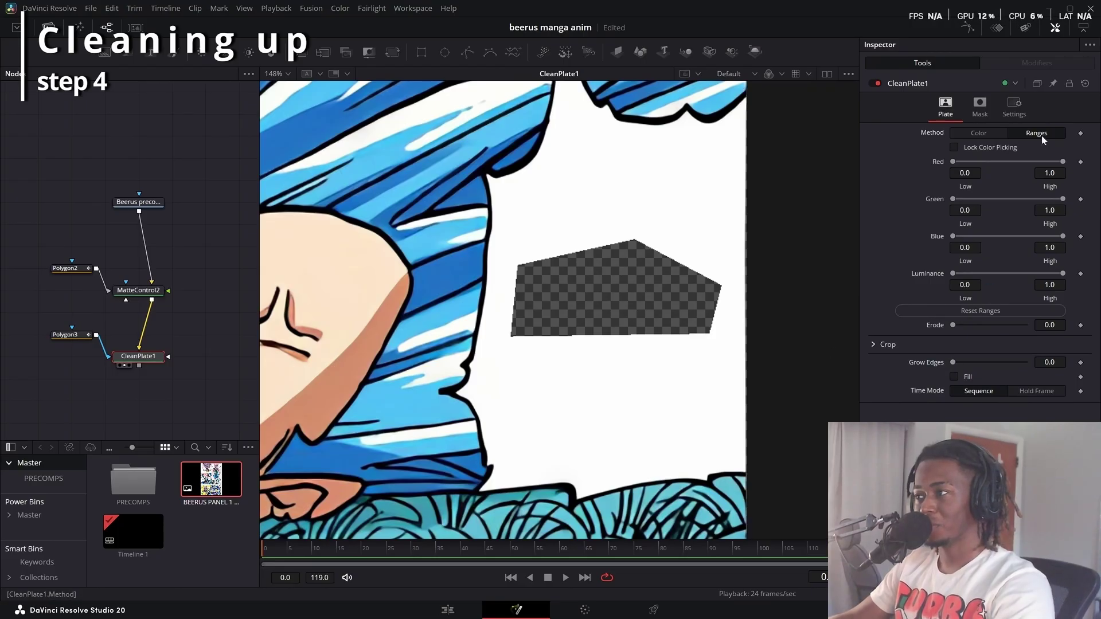
drag(953, 363, 961, 369)
click(961, 376)
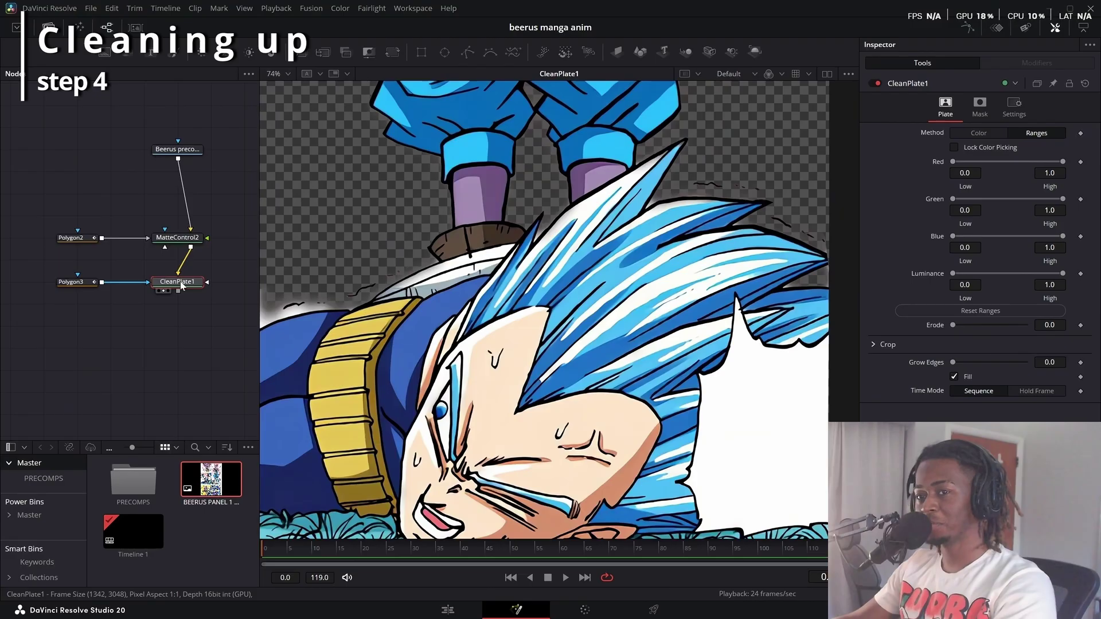
Add a second Matte Control node after CleanPlate1 and place it lower in the node graph.
key(shift+space)
text(matte control)
key(Return)
drag(184, 307, 184, 351)
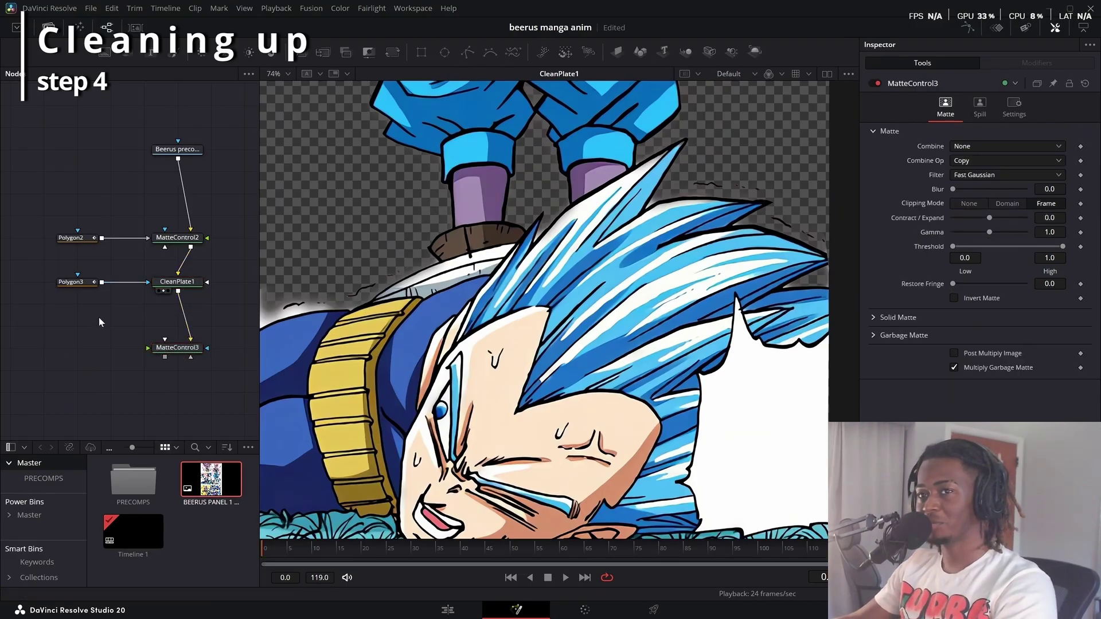
Add a Mask Paint node and connect its output to MatteControl3.
key(shift+space)
text(MASK)
key(Return)
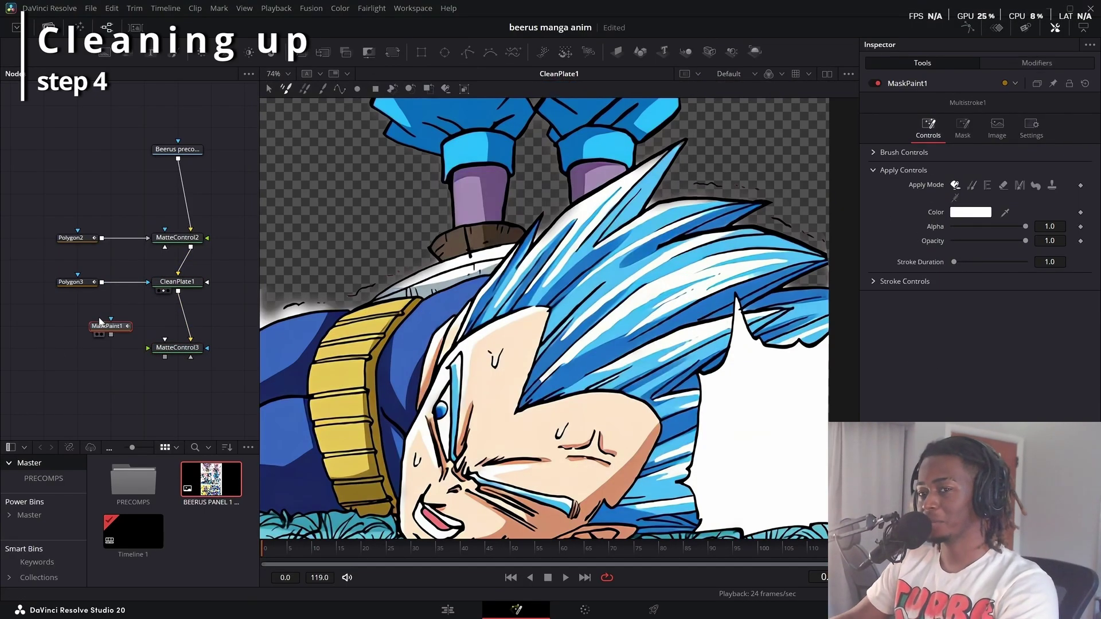
drag(136, 326, 148, 347)
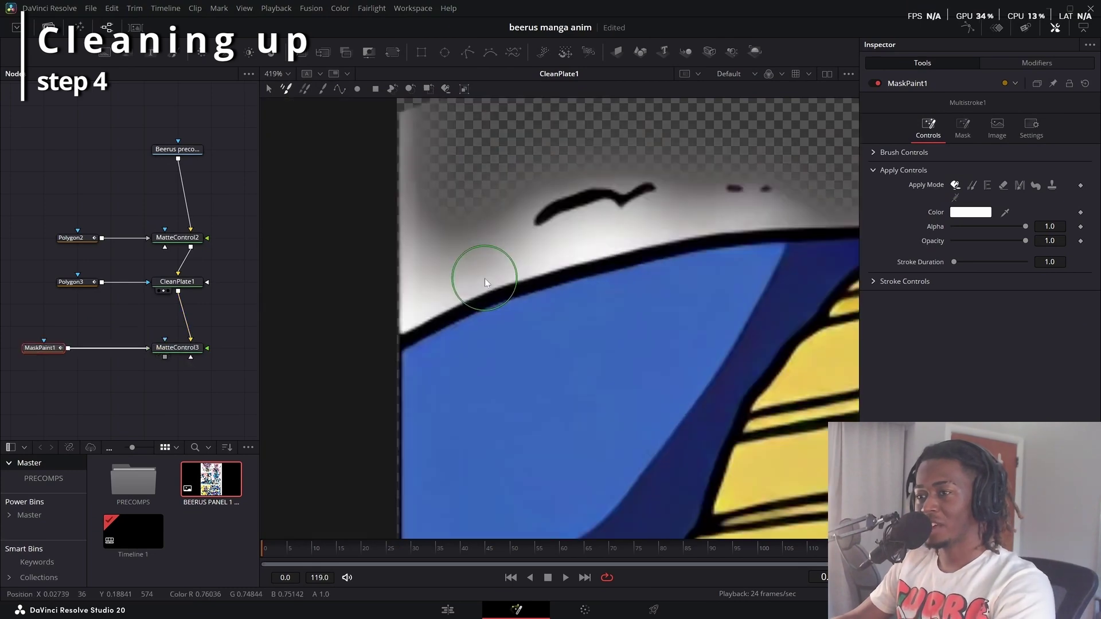
Choose the Stroke tool for MaskPaint1 and try painting out the white smudge above Vegeta's shoulder.
drag(484, 277, 465, 355)
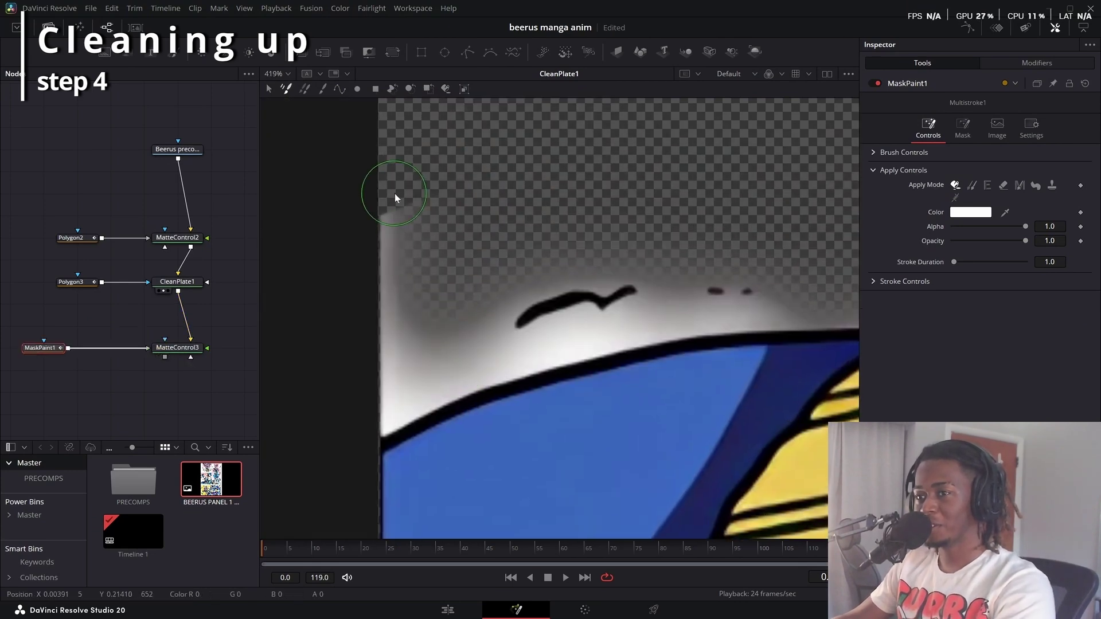
click(322, 90)
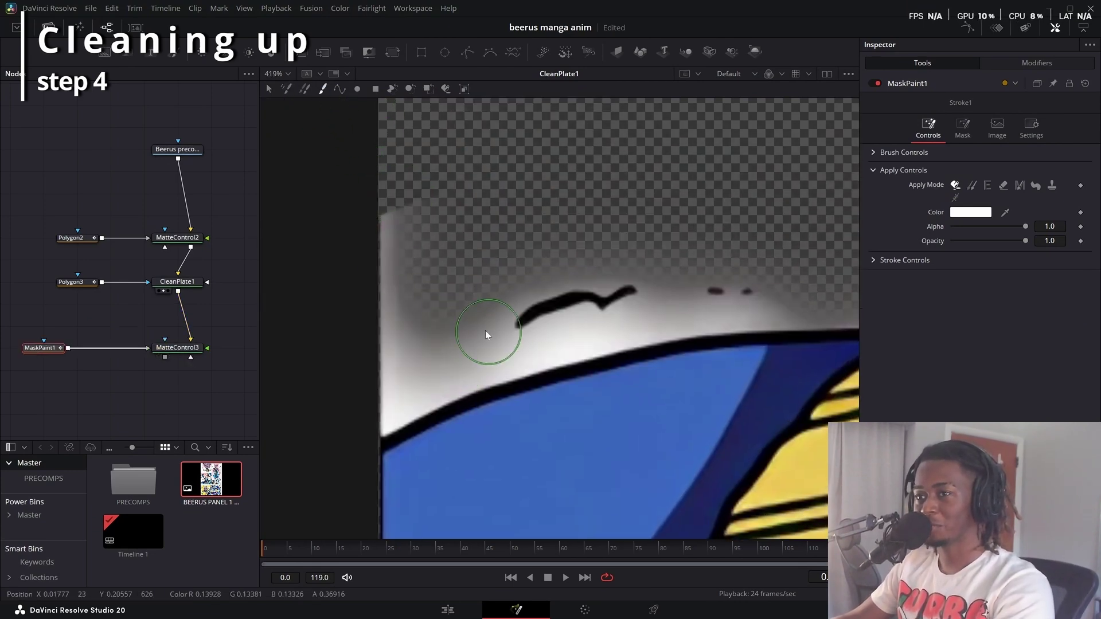
drag(549, 347, 584, 325)
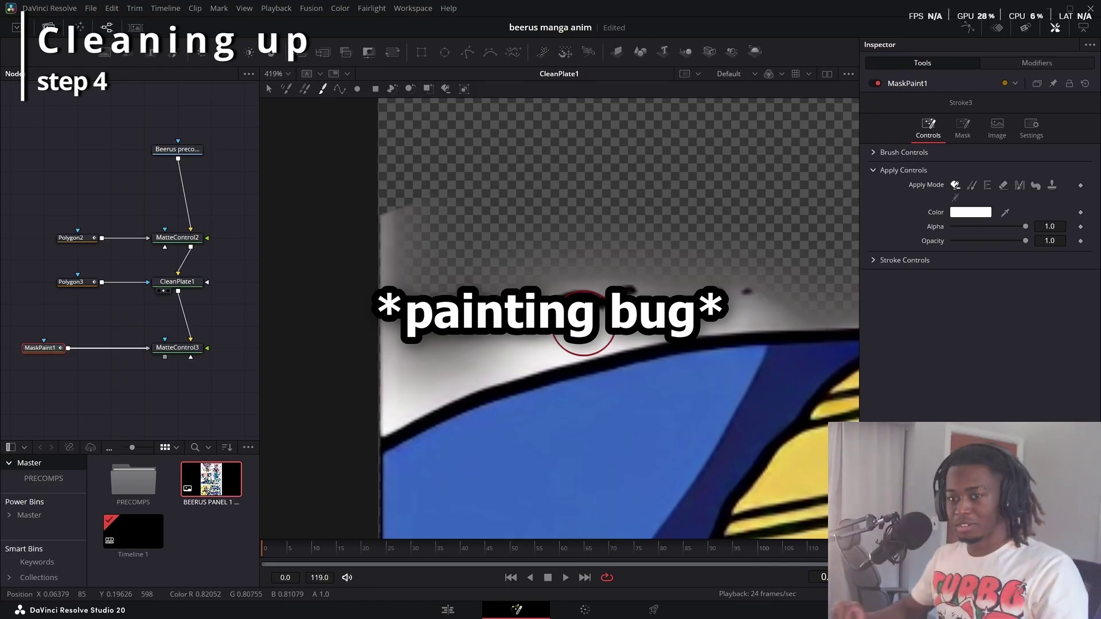
Show MatteControl3 in the viewer and paint out the white smudge and stray ink marks above Vegeta's shoulder.
click(165, 357)
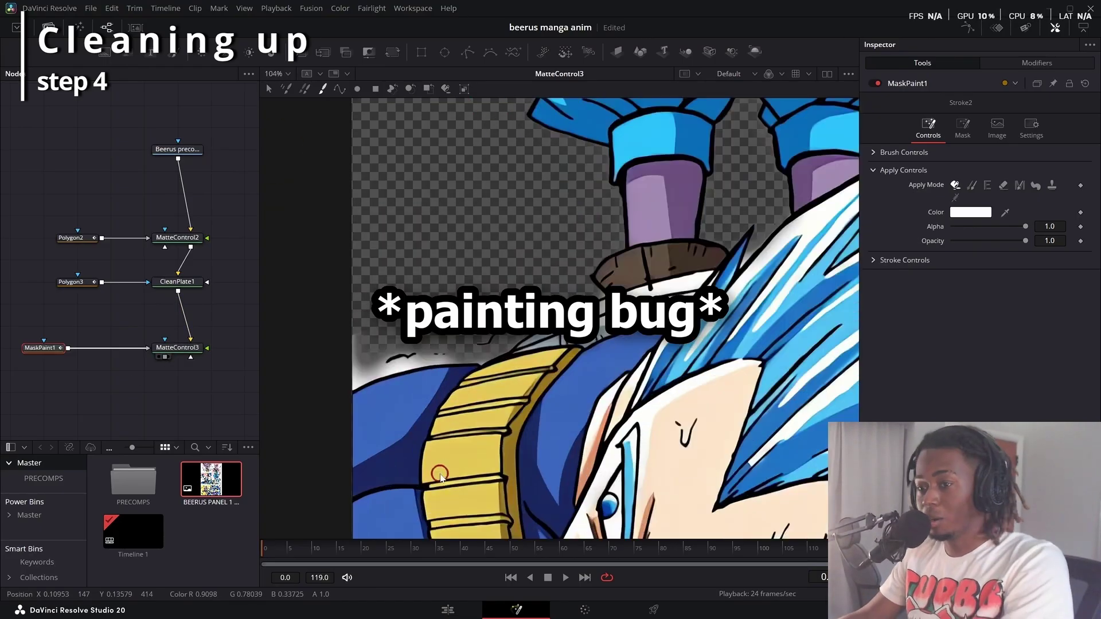
scroll(440, 475, up, 2)
drag(490, 468, 663, 450)
scroll(621, 422, up, 5)
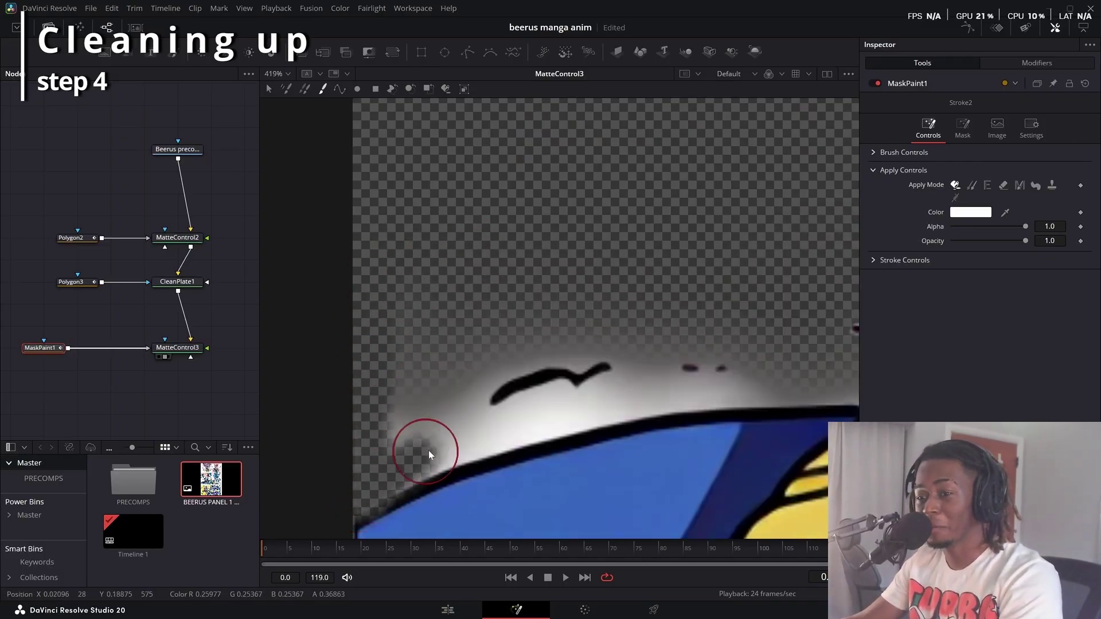
mouse_move(429, 450)
mouse_down()
mouse_move(457, 432)
mouse_move(459, 392)
mouse_move(424, 428)
mouse_move(554, 372)
mouse_move(444, 403)
mouse_move(706, 372)
mouse_move(670, 365)
mouse_move(471, 424)
mouse_move(330, 407)
mouse_move(373, 392)
mouse_move(446, 322)
mouse_move(593, 343)
mouse_up()
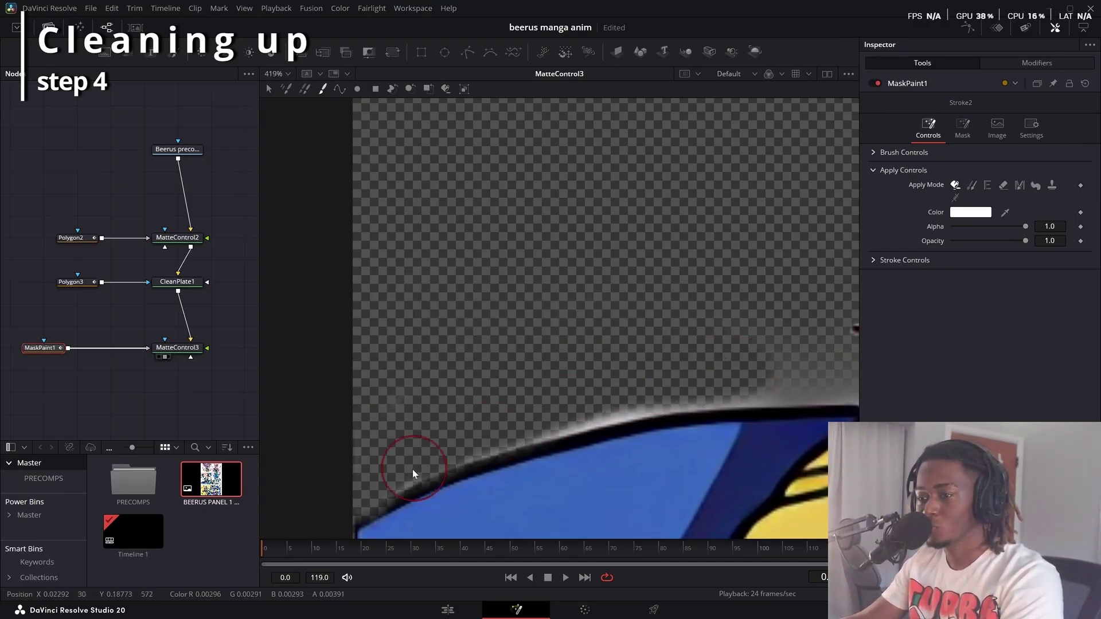
Paint out the remaining grey haze and stray marks along Vegeta's upper outline up to Beerus's shoe.
drag(774, 333, 405, 358)
drag(566, 322, 373, 430)
drag(519, 407, 668, 338)
drag(736, 253, 412, 367)
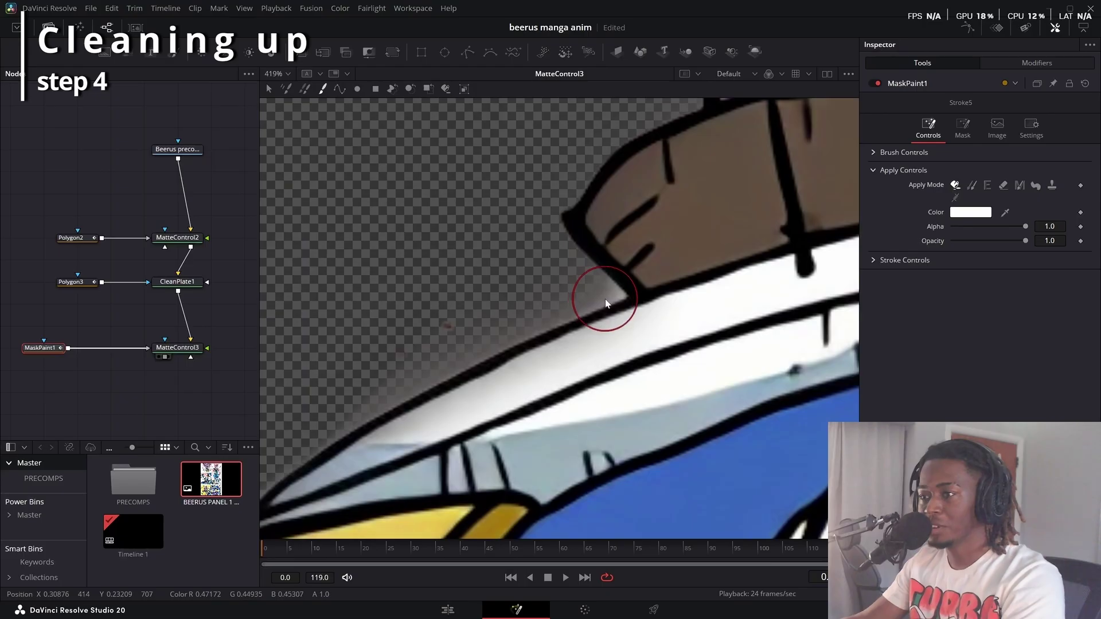
drag(576, 296, 371, 377)
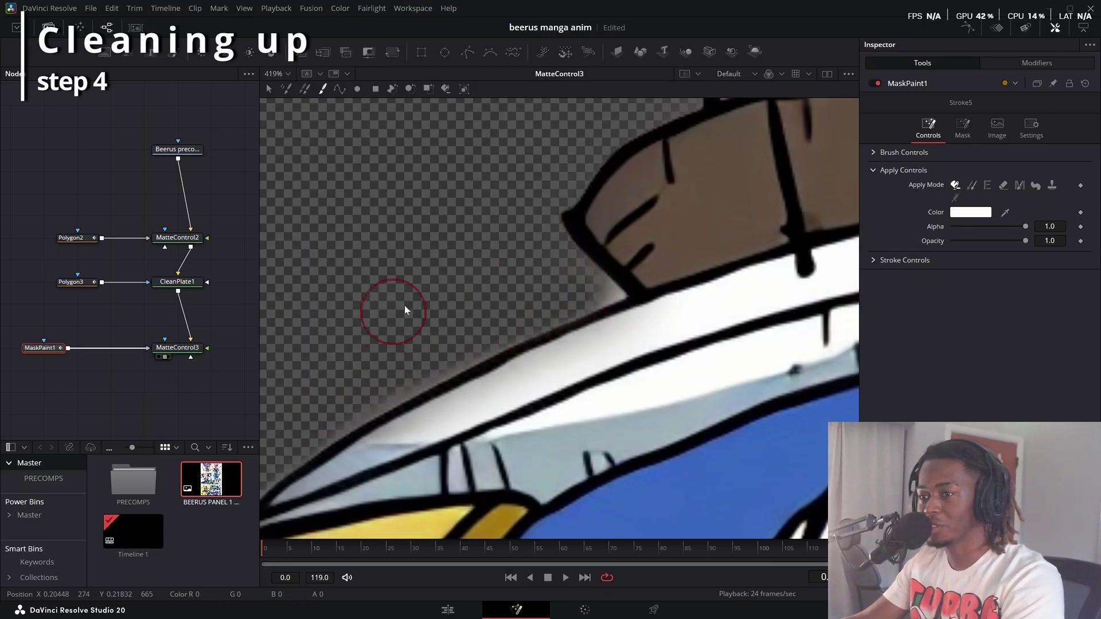
drag(401, 311, 708, 236)
drag(346, 347, 592, 261)
drag(491, 384, 376, 426)
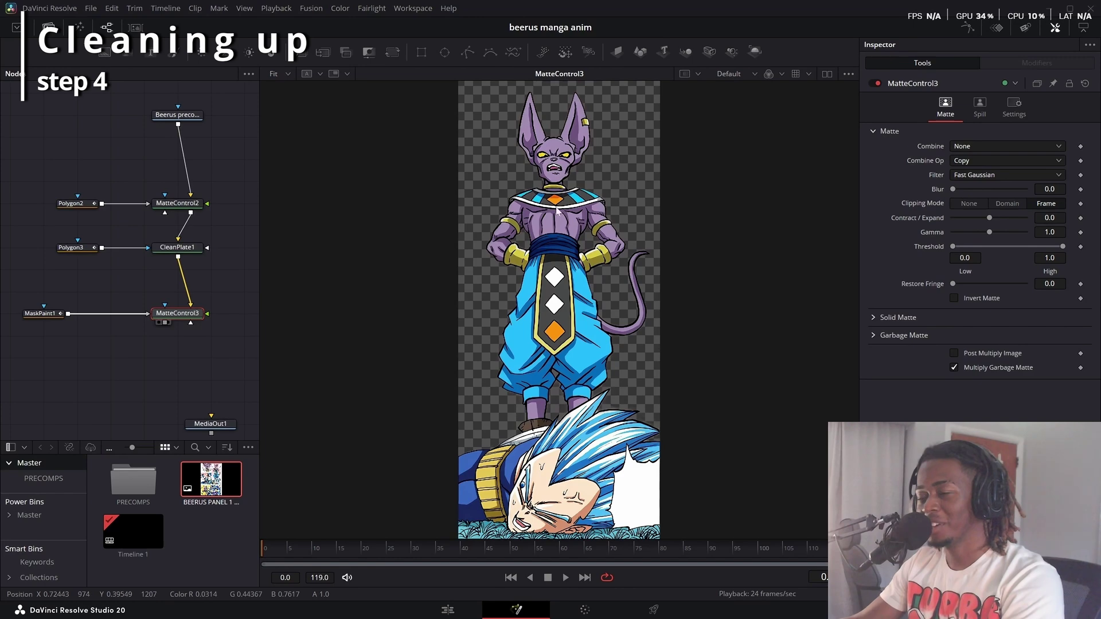
Save the cleaned MatteControl3 image as a PNG named Beerus precomp 2 clean in the PRECOMP folder.
right_click(555, 272)
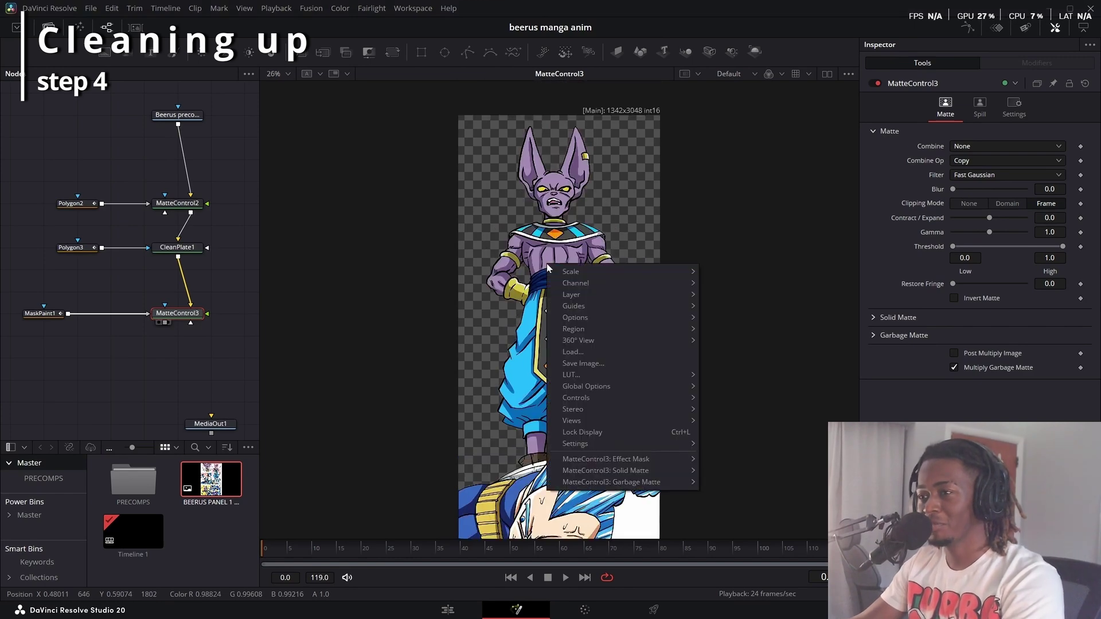
click(581, 365)
key(End)
key(BackSpace)
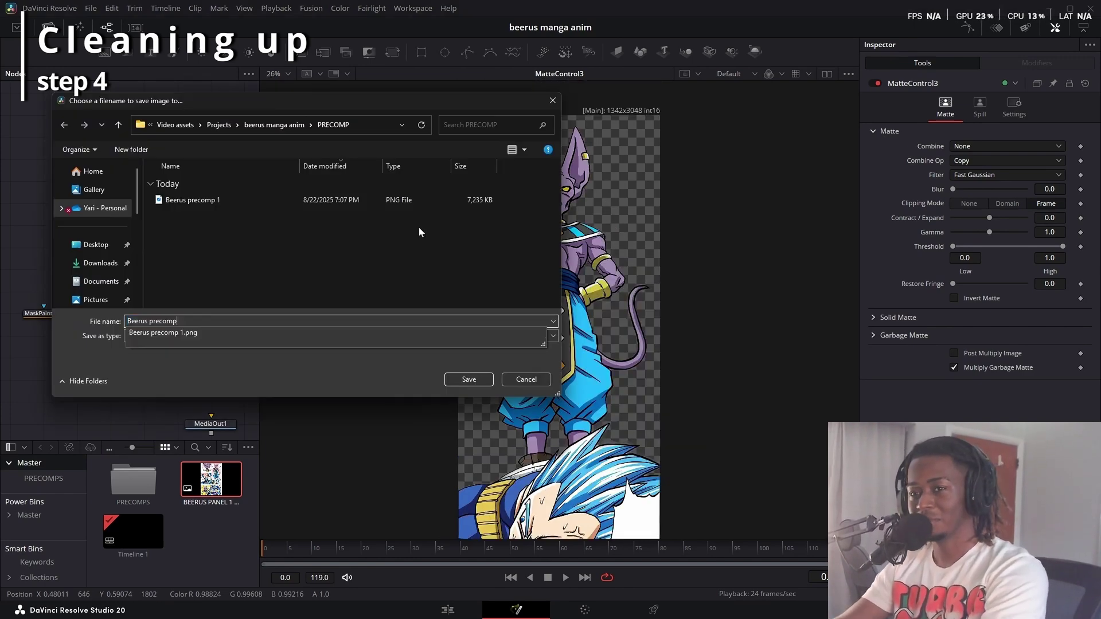
text(2)
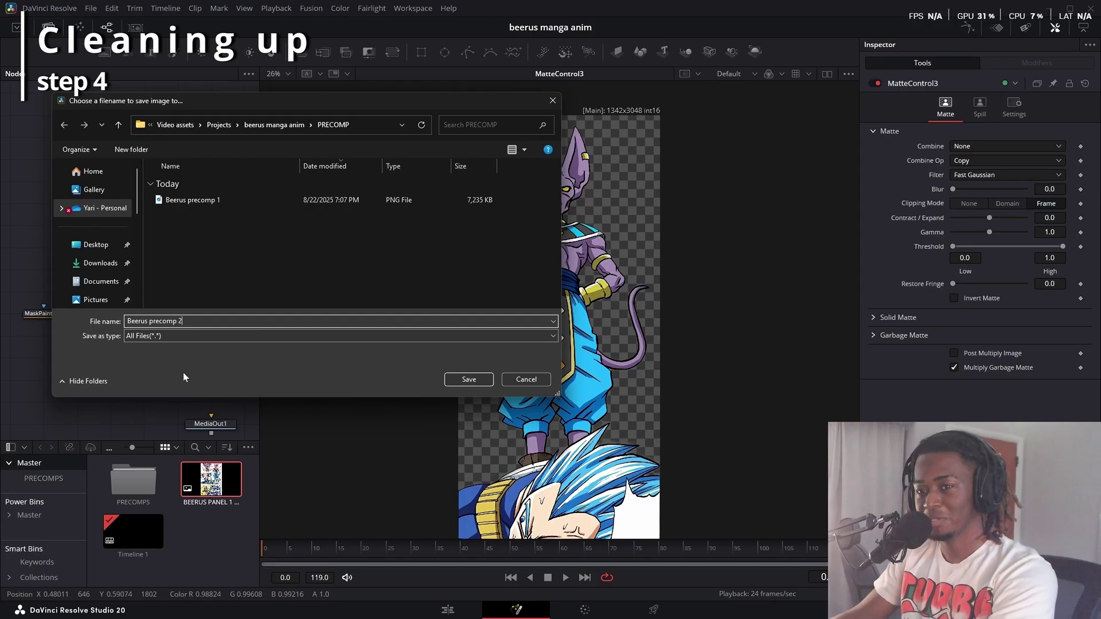
text( clean)
click(176, 339)
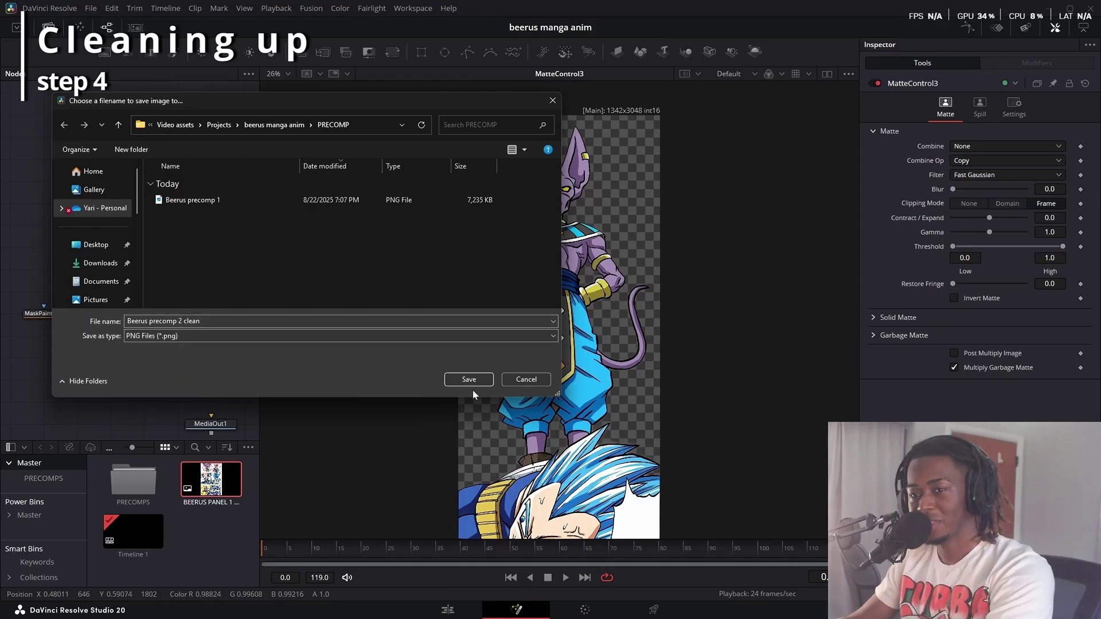
click(455, 379)
Load Beerus precomp 2 clean into a new Loader node and show it in the viewer.
scroll(143, 271, down, 2)
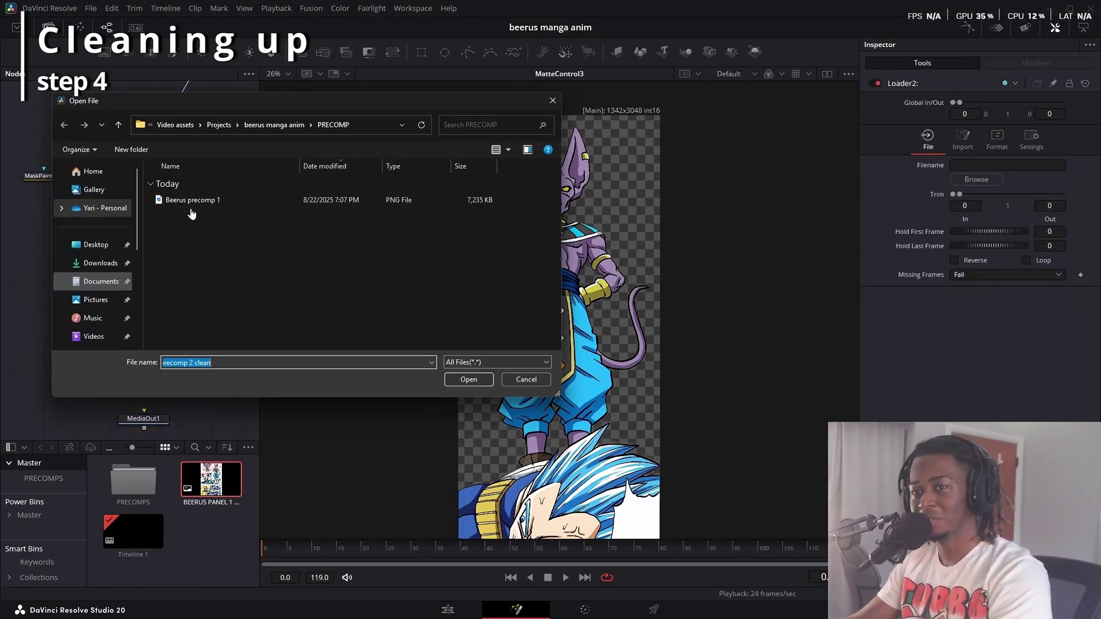
click(469, 379)
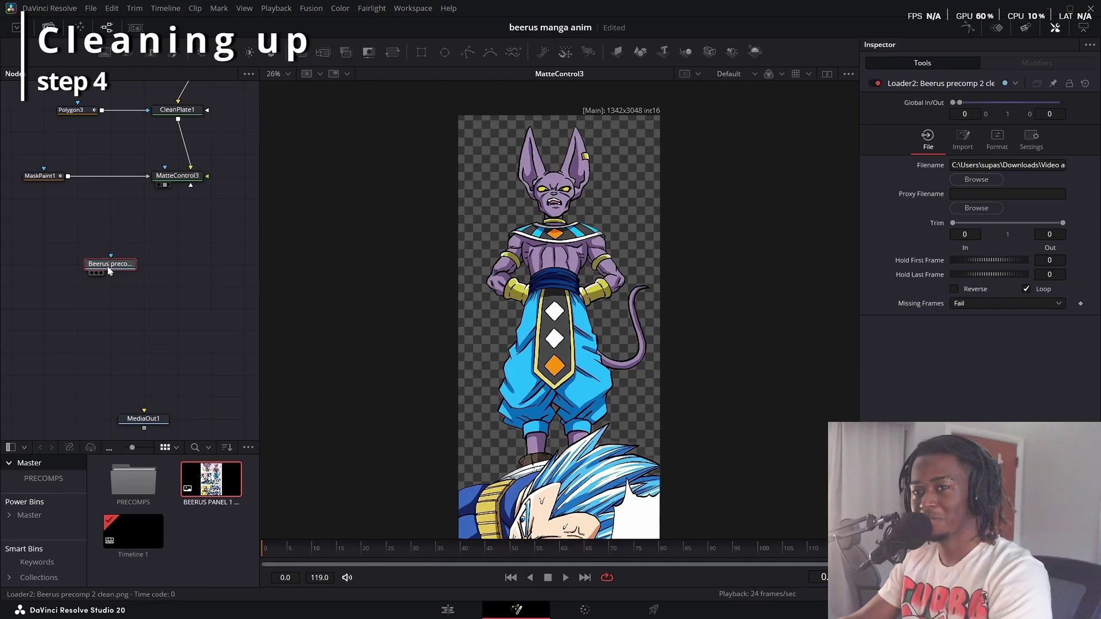
key(1)
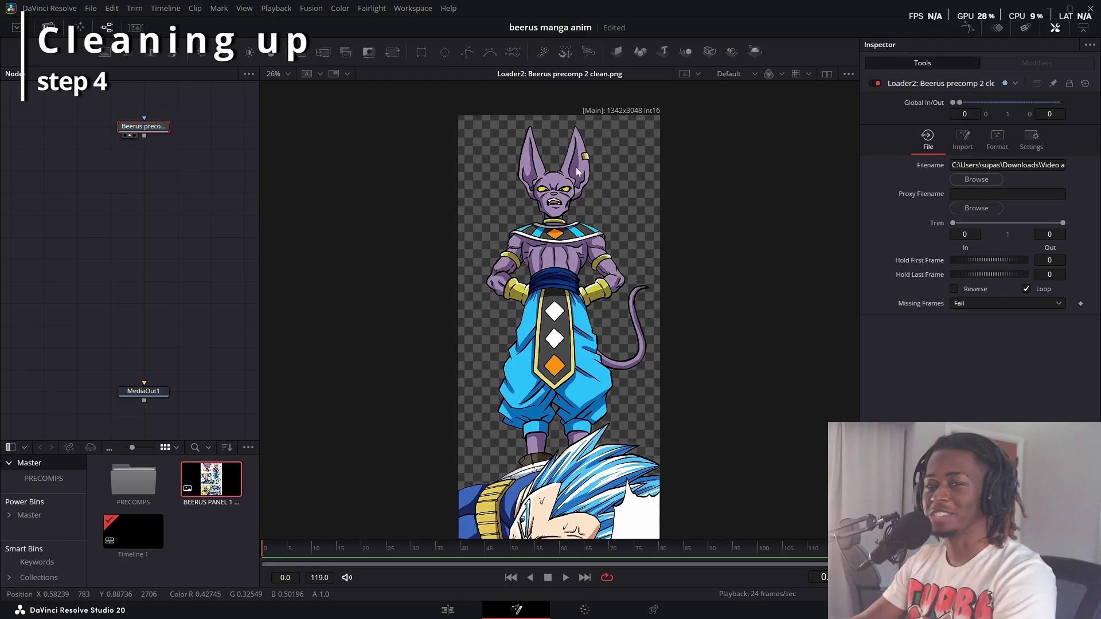
Examine the cleaned Beerus image up close, including the face, collar, body and legs.
scroll(604, 373, up, 5)
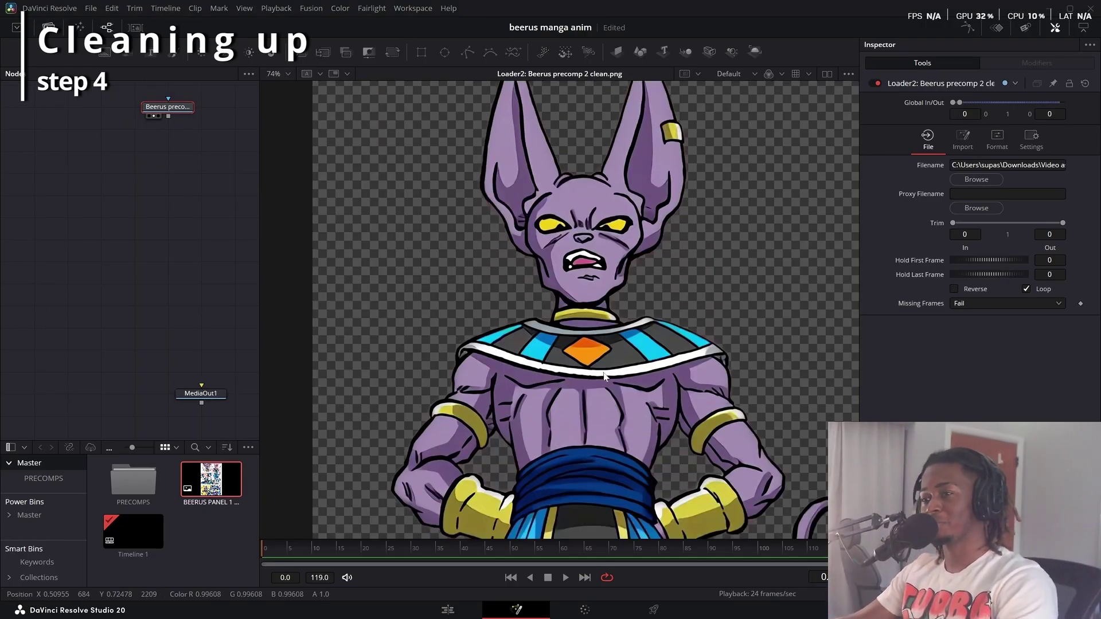
scroll(563, 210, up, 6)
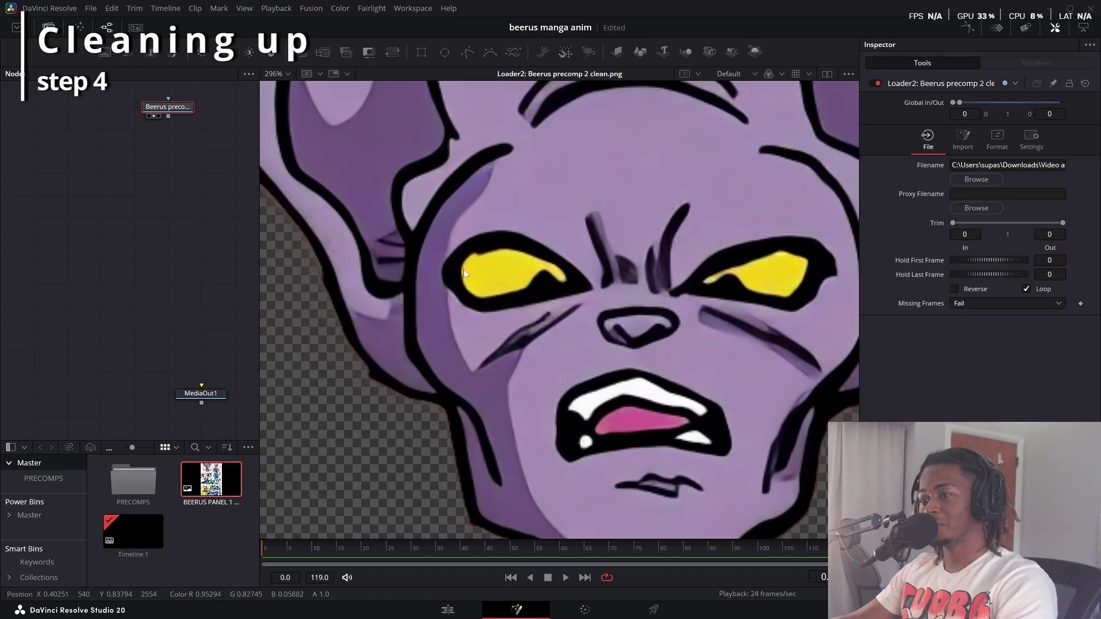
scroll(547, 425, down, 3)
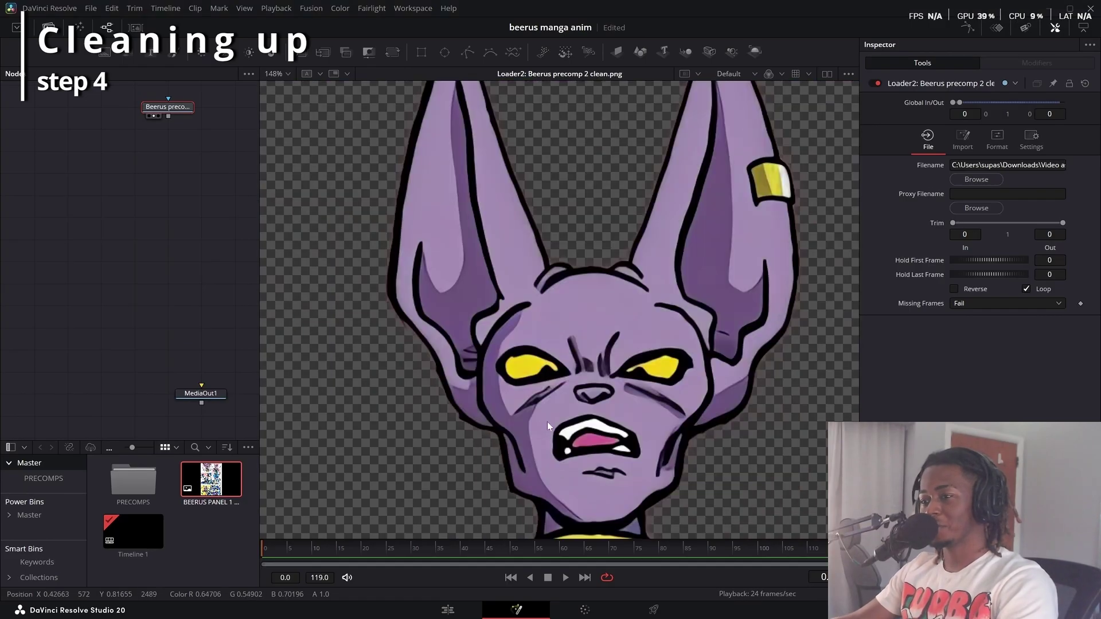
scroll(629, 451, down, 4)
scroll(627, 451, up, 3)
drag(580, 283, 564, 431)
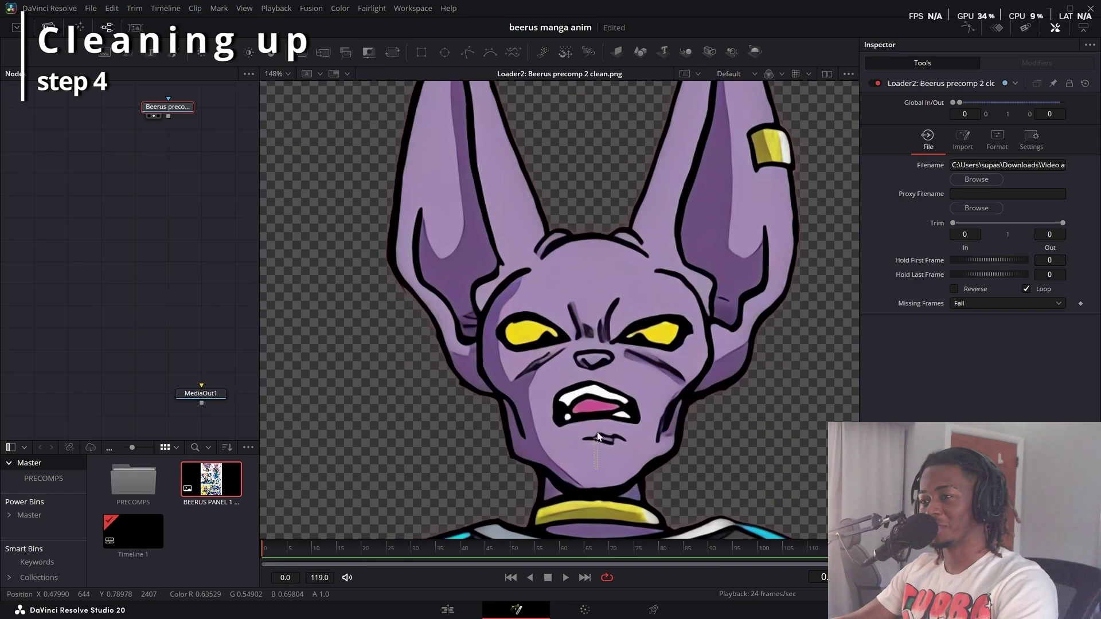
scroll(605, 418, down, 6)
scroll(604, 418, up, 7)
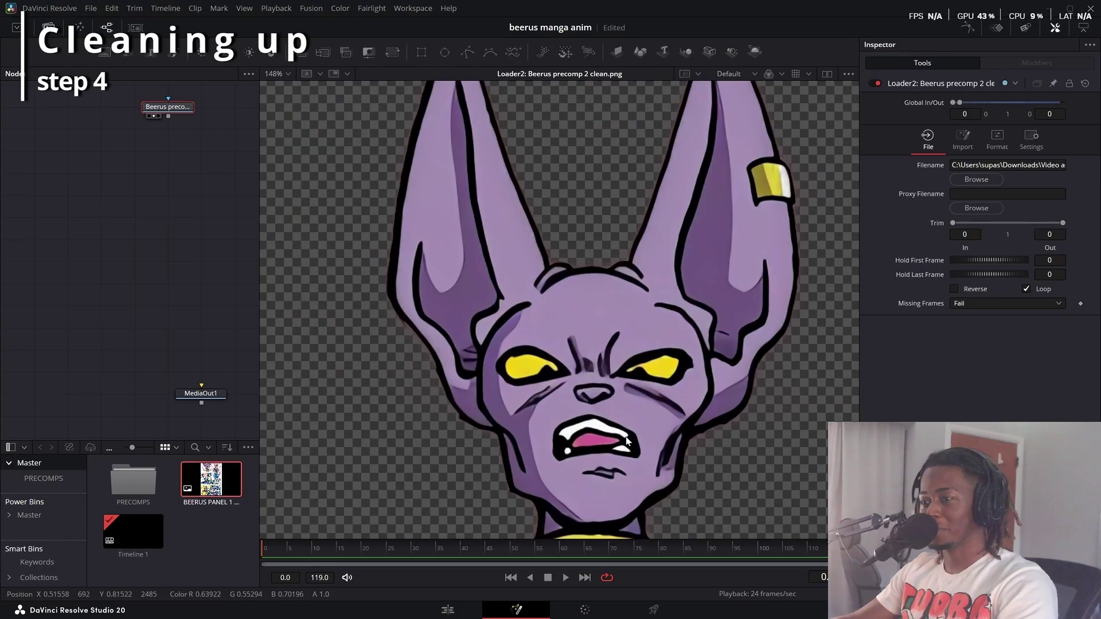
scroll(593, 407, down, 2)
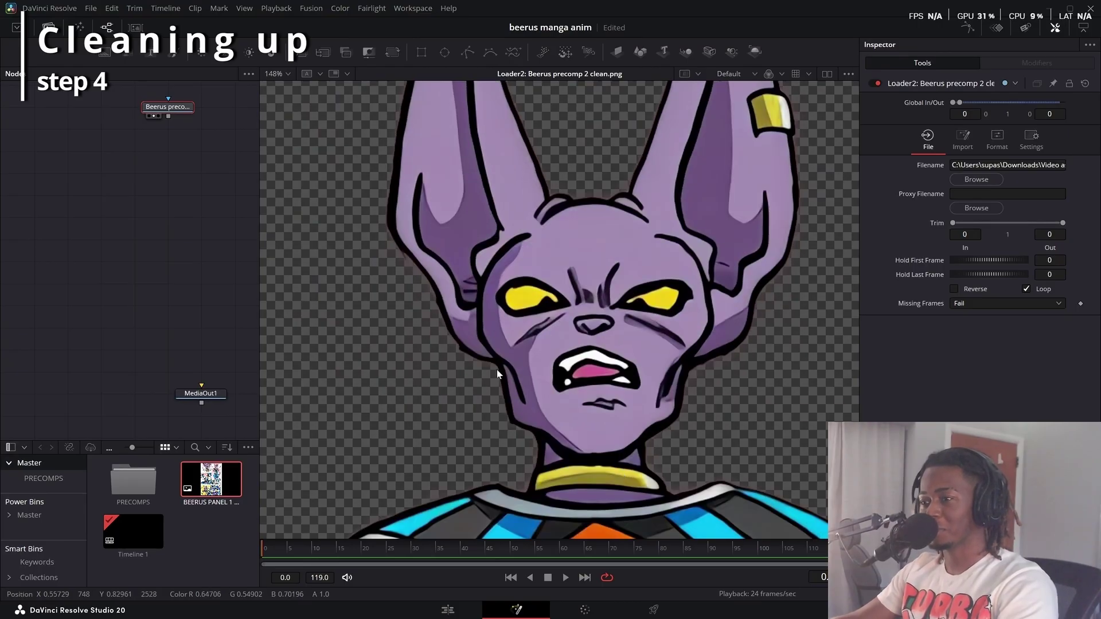
scroll(697, 387, down, 3)
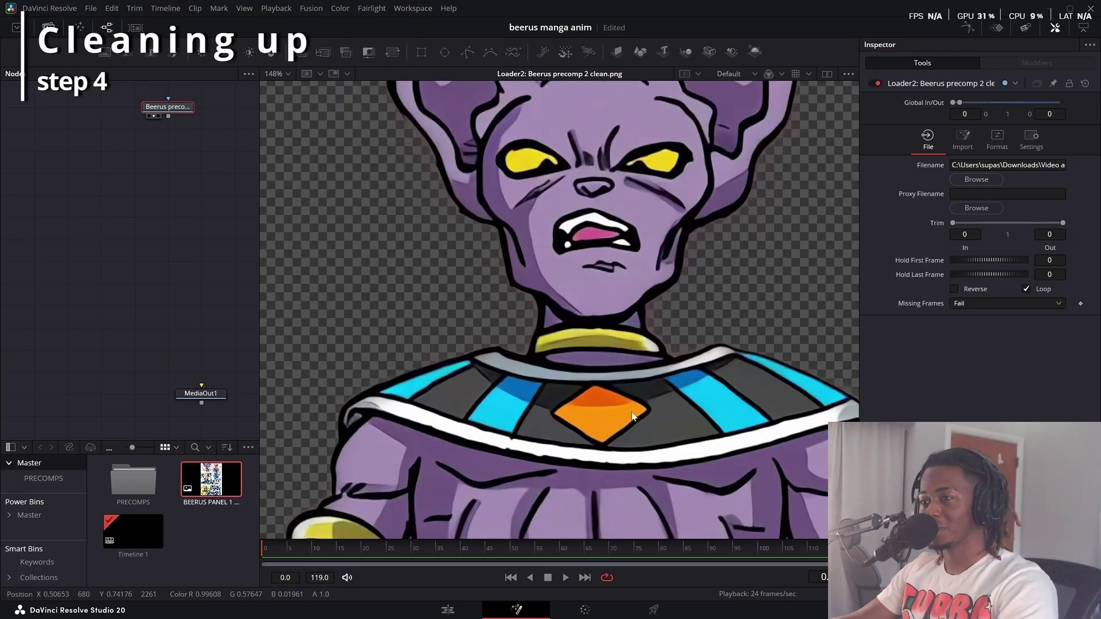
scroll(553, 219, down, 4)
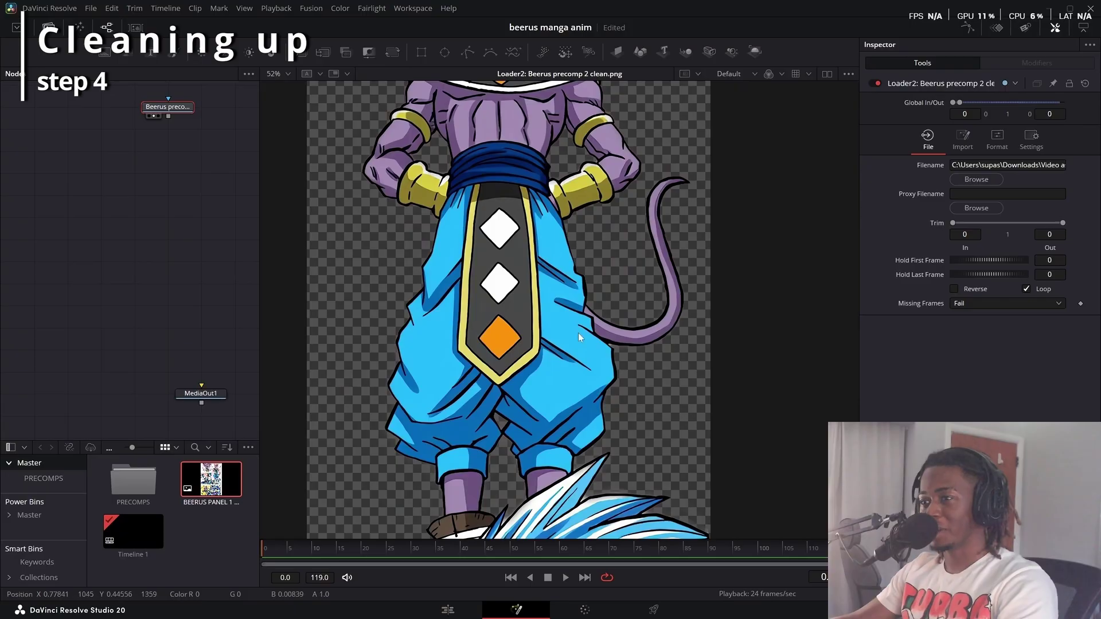
drag(473, 243, 547, 175)
scroll(549, 178, up, 4)
scroll(578, 375, down, 2)
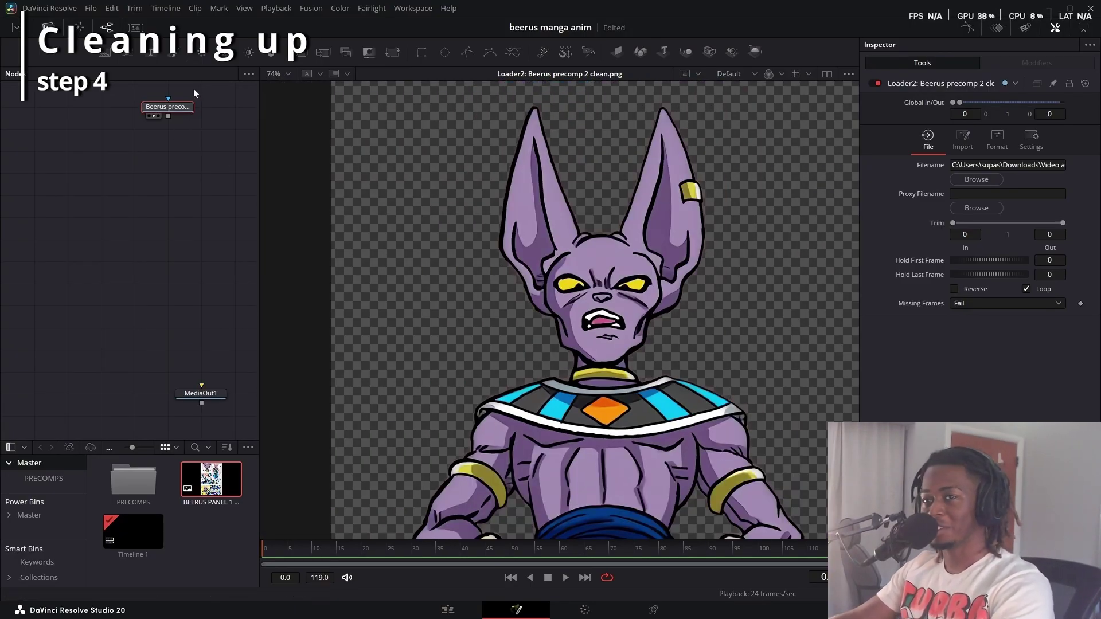
Add a Paint node after the loader and paint out Beerus's eyes, nose and mouth in skin purple, using a smaller brush for leftover edges.
drag(167, 176, 727, 232)
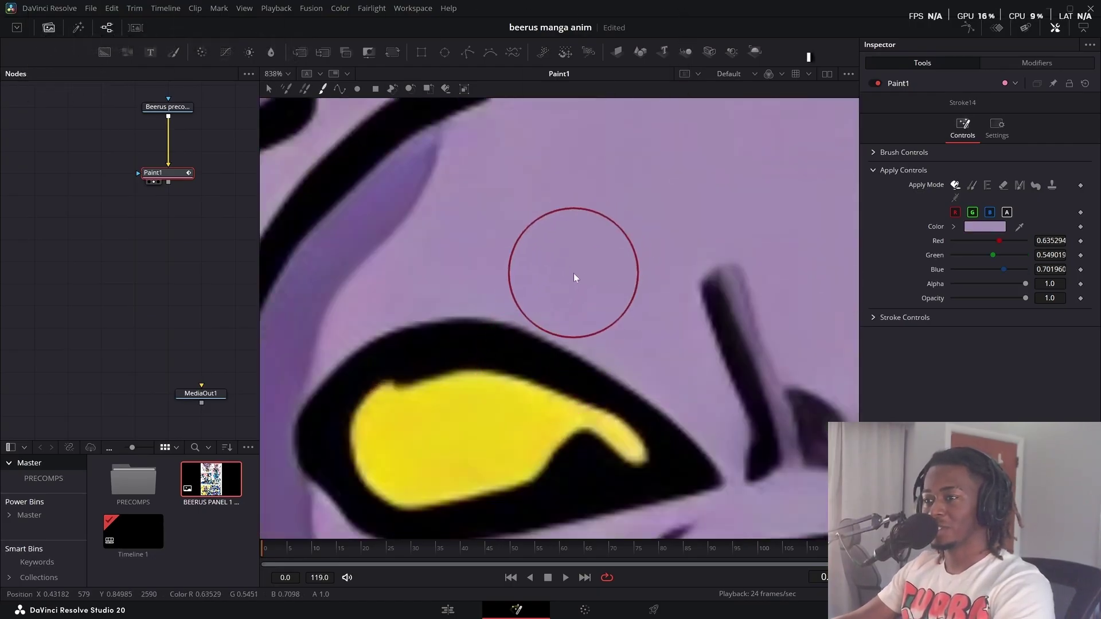
scroll(574, 273, down, 2)
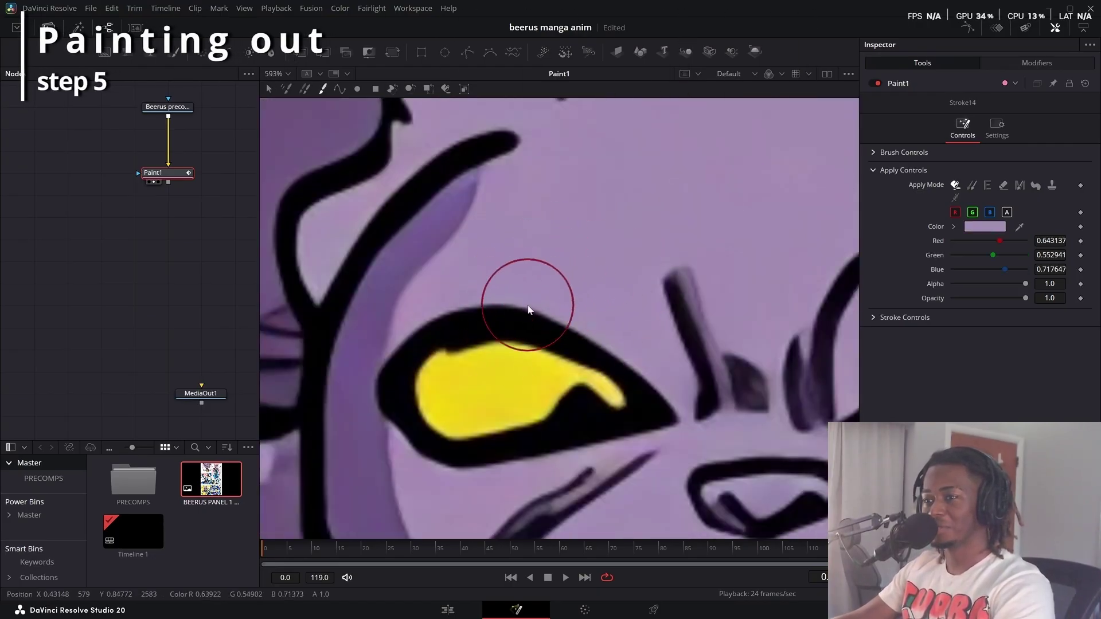
mouse_move(529, 310)
mouse_down()
mouse_move(570, 304)
mouse_move(525, 392)
mouse_move(559, 402)
mouse_move(573, 425)
mouse_move(616, 393)
mouse_move(656, 423)
mouse_move(654, 392)
mouse_move(664, 411)
mouse_move(544, 436)
mouse_up()
scroll(498, 438, up, 2)
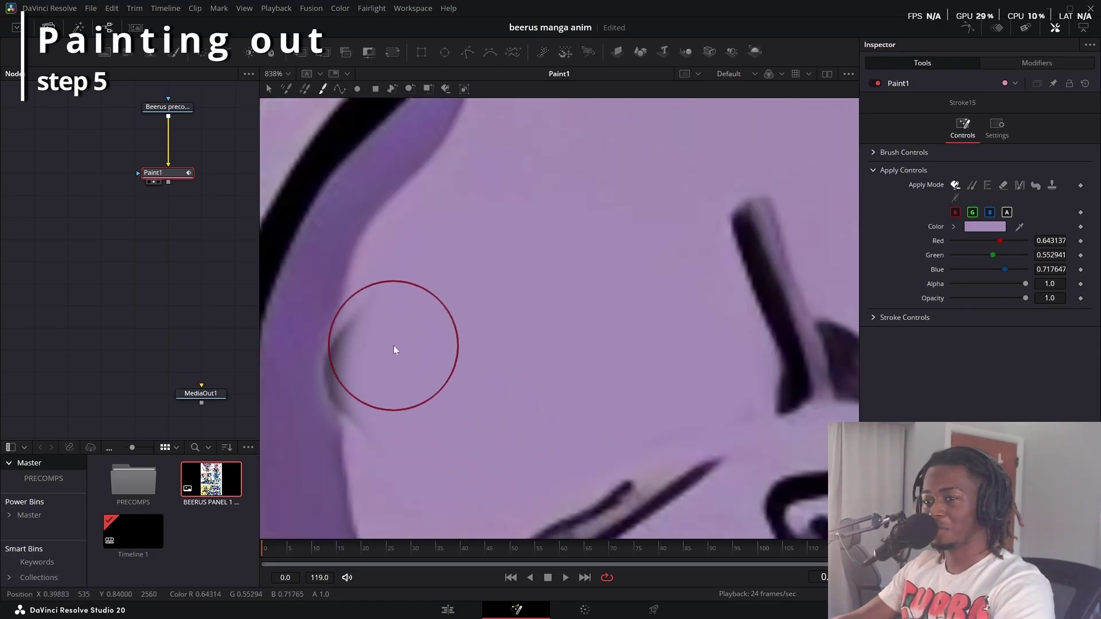
click(884, 153)
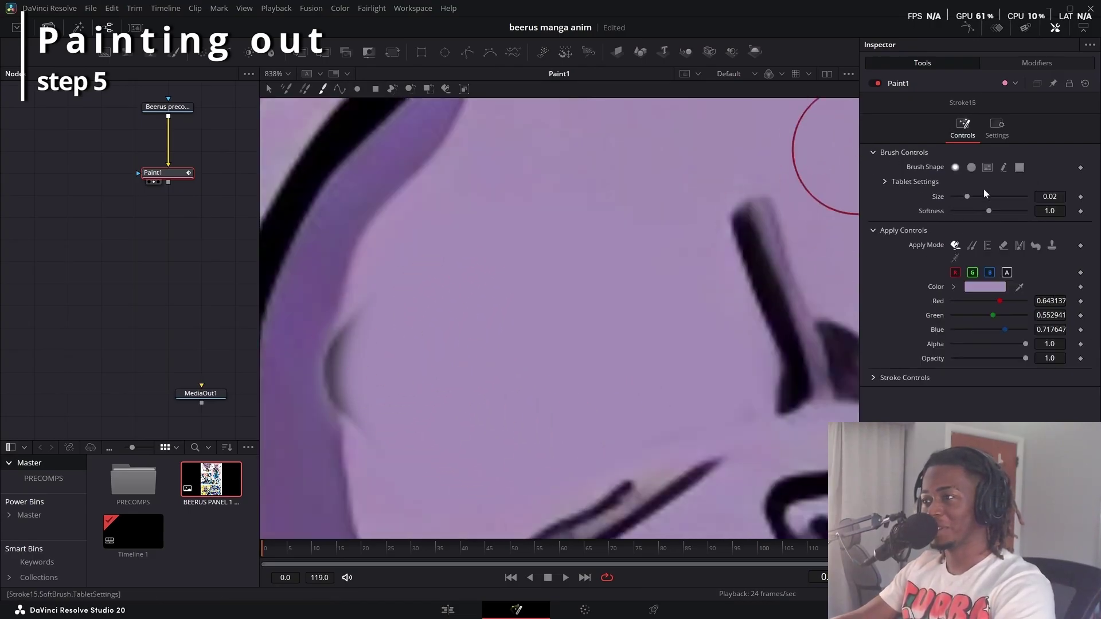
drag(968, 196, 960, 196)
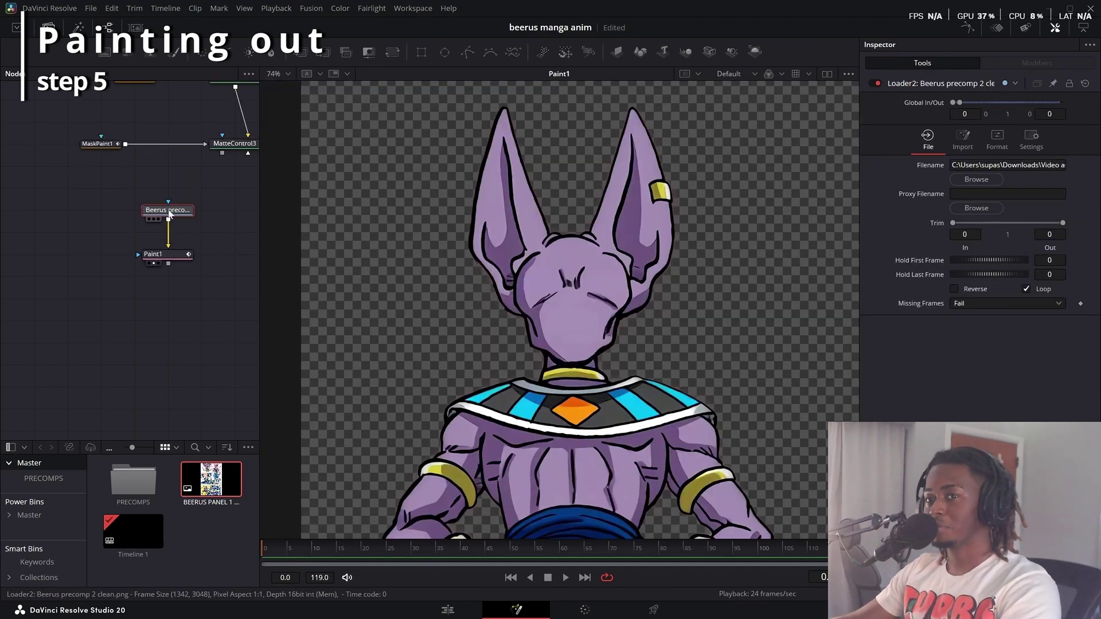
Paste a copy of the Beerus precomp 2 clean loader beside the original and feed it into a new Matte Control node.
drag(187, 409, 261, 270)
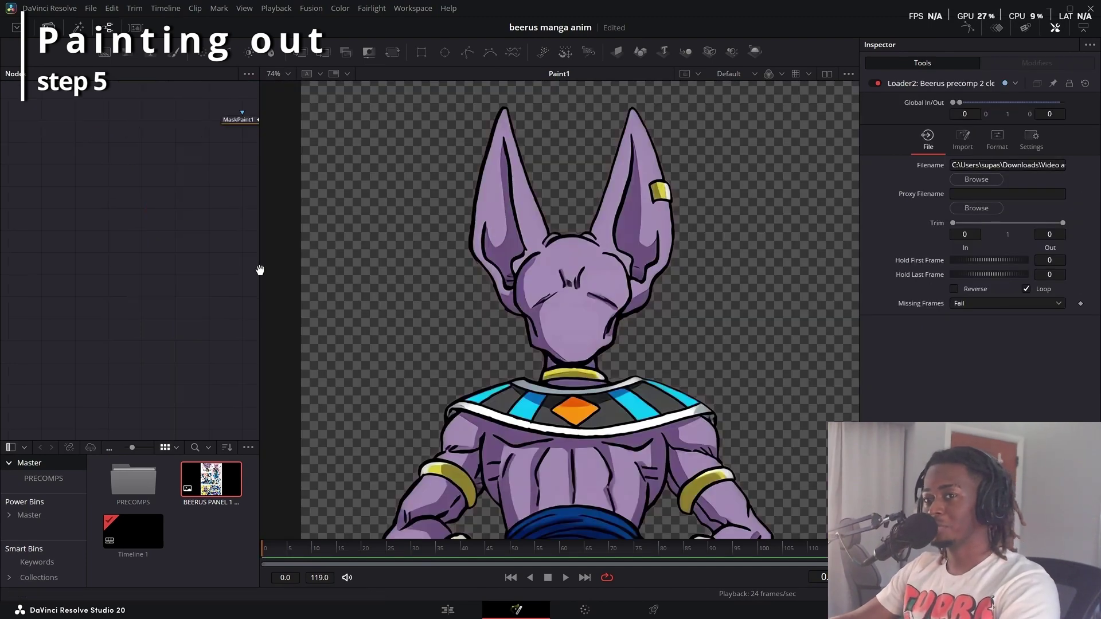
drag(133, 265, 111, 364)
click(47, 218)
key(ctrl+v)
mouse_move(57, 220)
mouse_down()
mouse_move(91, 220)
mouse_move(54, 216)
mouse_up()
key(2)
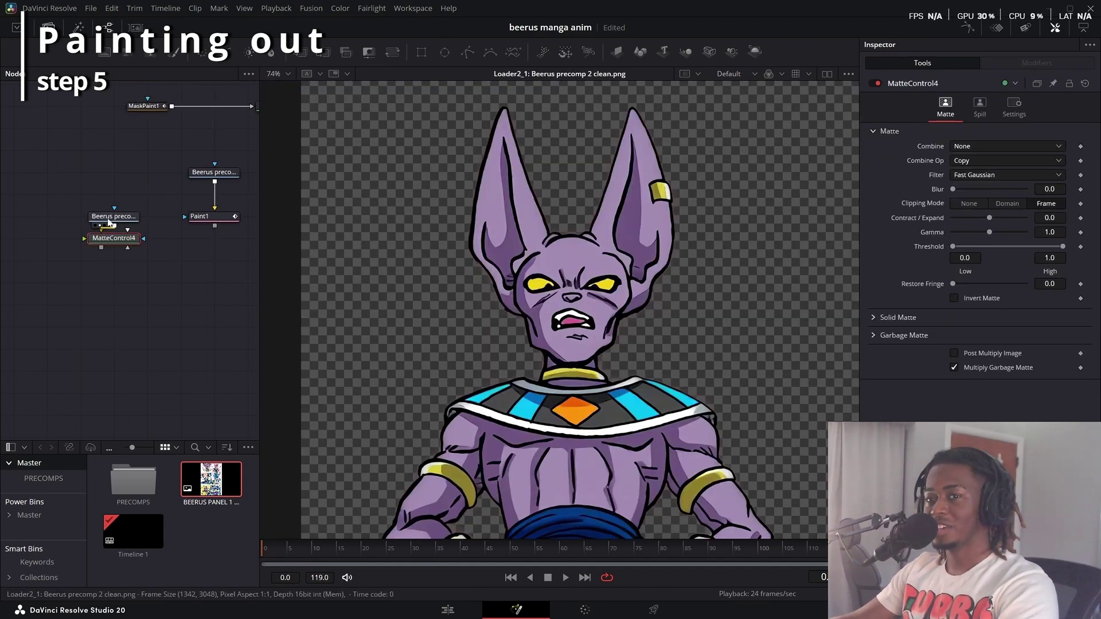
drag(109, 222, 58, 219)
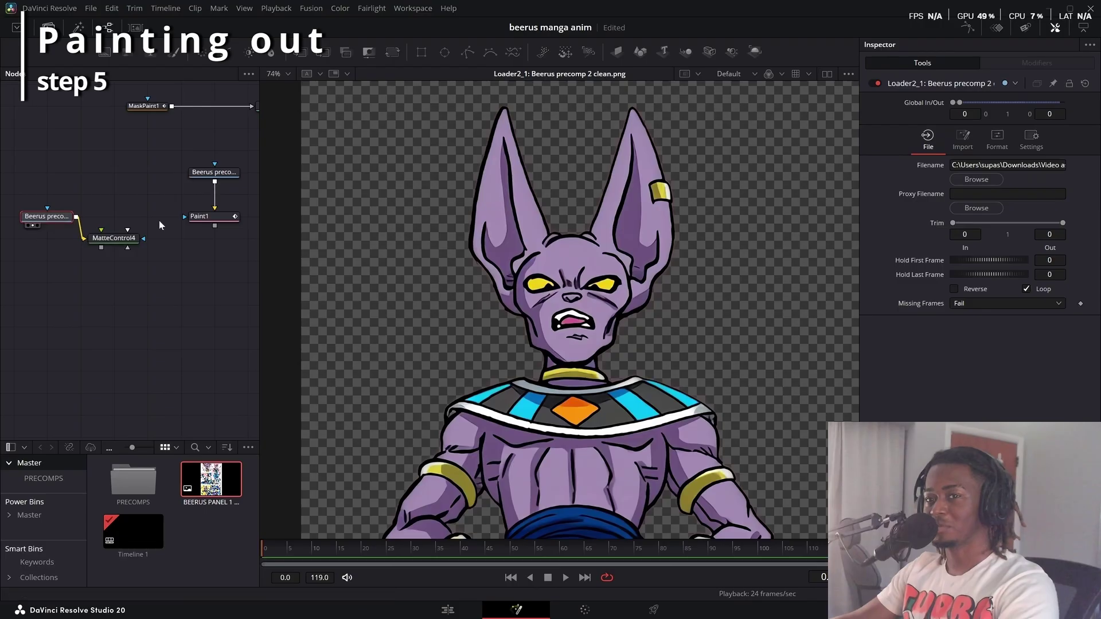
Space out the two node branches in a wider node area and add a MultiMerge node fed by Paint1.
drag(260, 231, 478, 232)
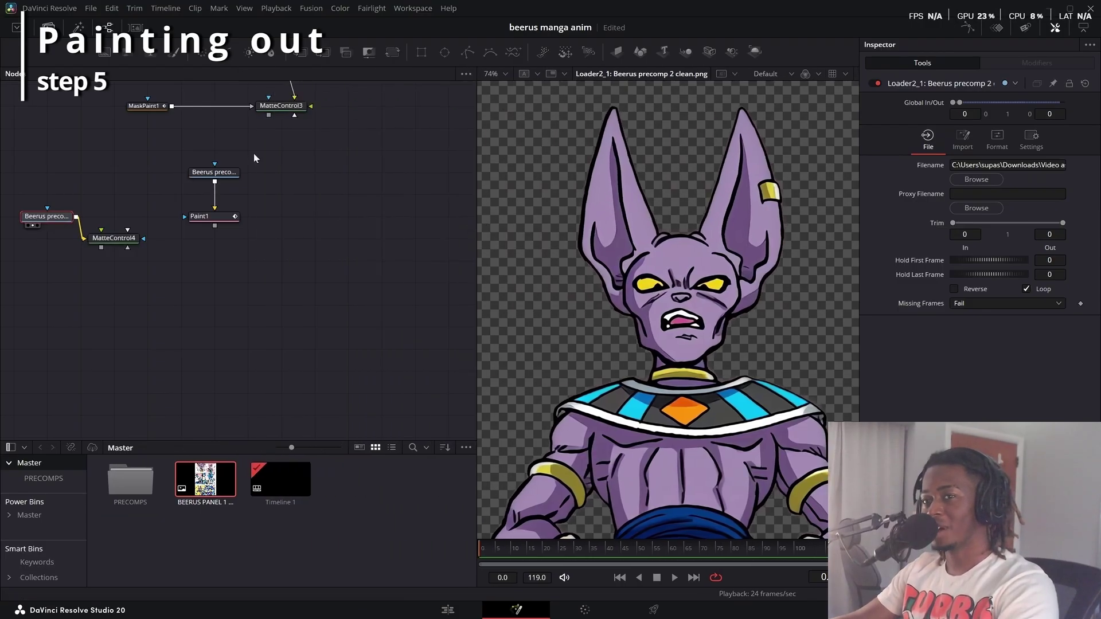
mouse_move(178, 155)
mouse_down()
mouse_move(253, 235)
mouse_move(374, 194)
mouse_up()
drag(137, 245, 170, 223)
click(297, 261)
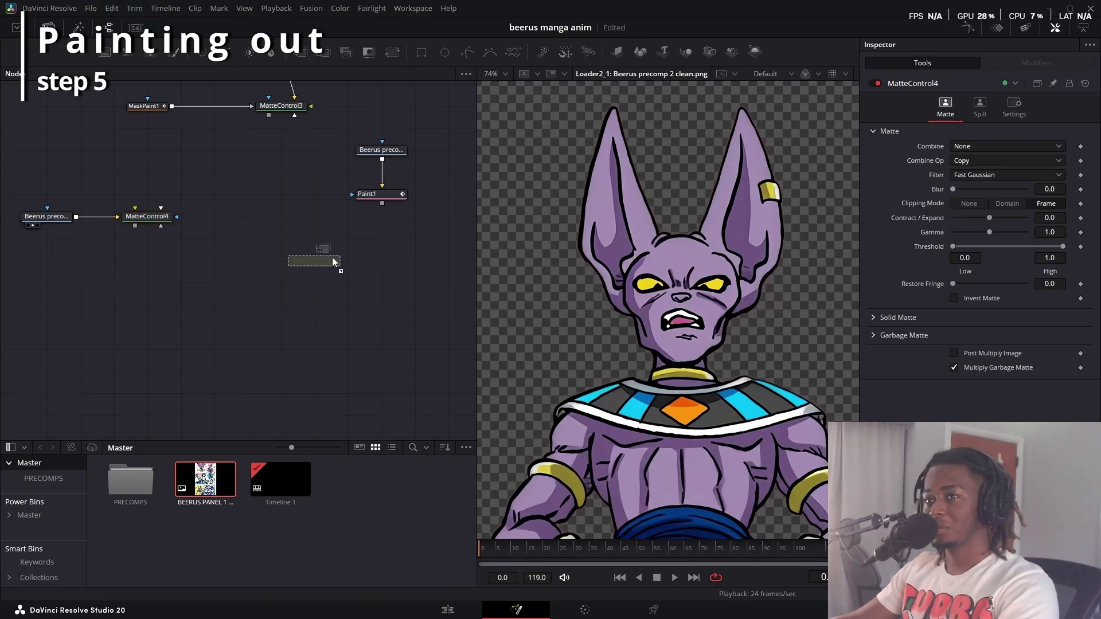
drag(339, 226, 344, 240)
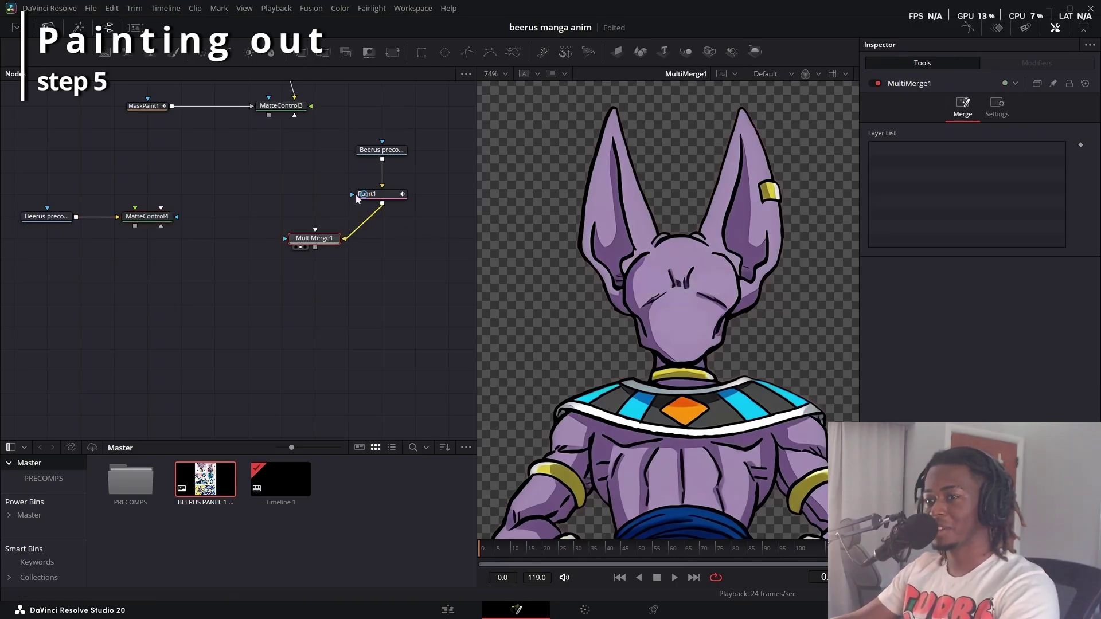
Connect MatteControl4 to MultiMerge1 as a foreground layer and attach a new Polygon mask node to MatteControl4.
drag(101, 245, 216, 222)
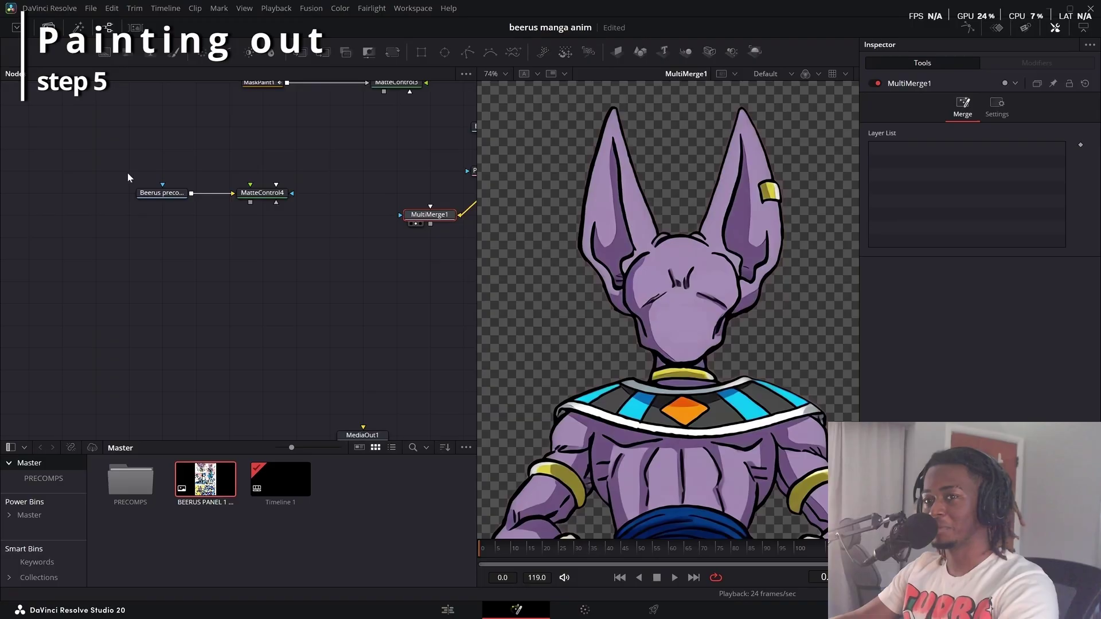
drag(128, 177, 241, 217)
drag(216, 224, 427, 218)
click(429, 217)
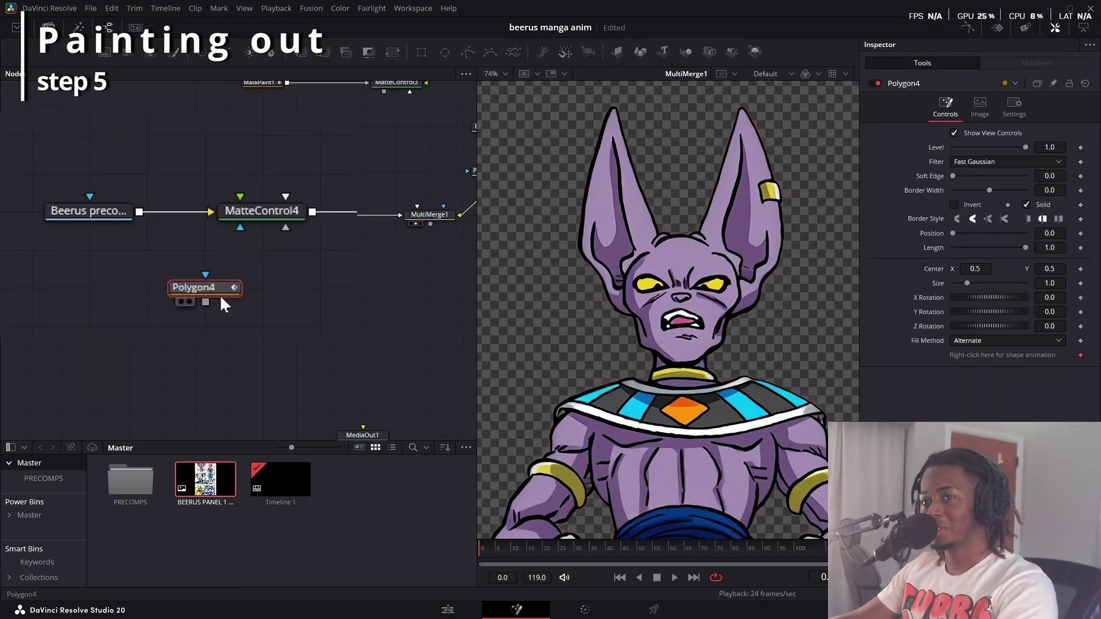
drag(205, 275, 240, 228)
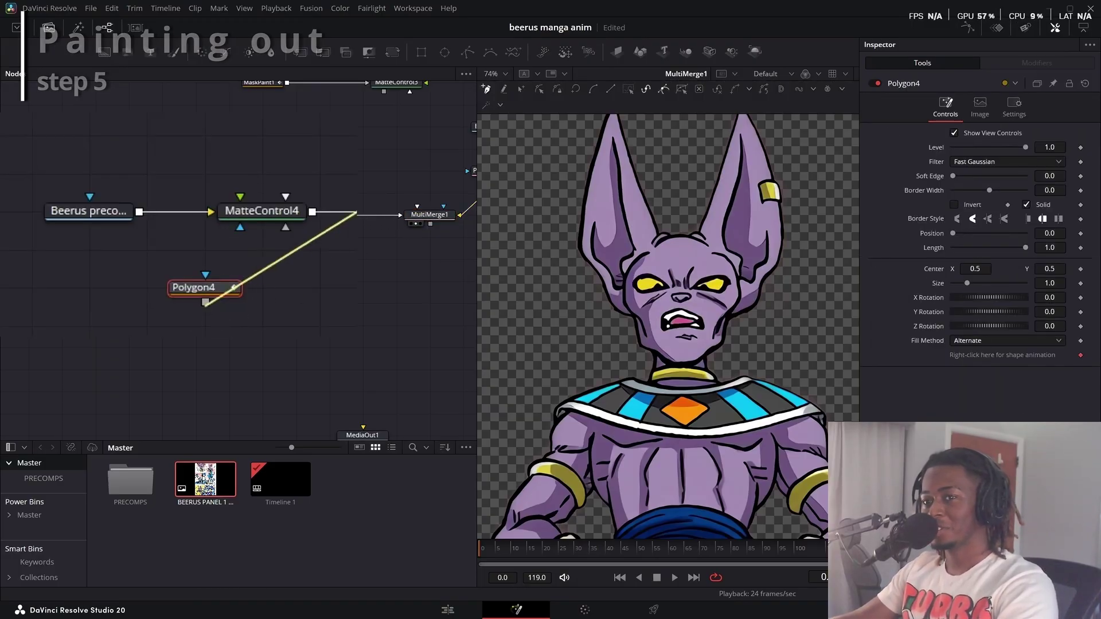
Trace Polygon4 closely around the outline of Beerus's left-hand eye and invert the mask to isolate the eye.
scroll(701, 301, up, 4)
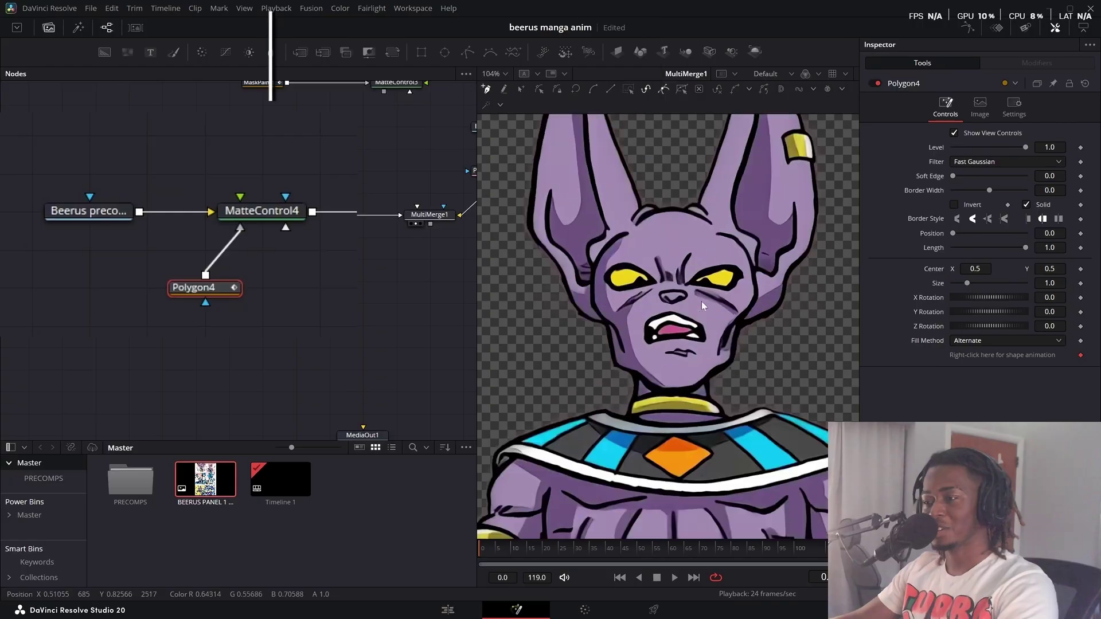
scroll(655, 324, up, 8)
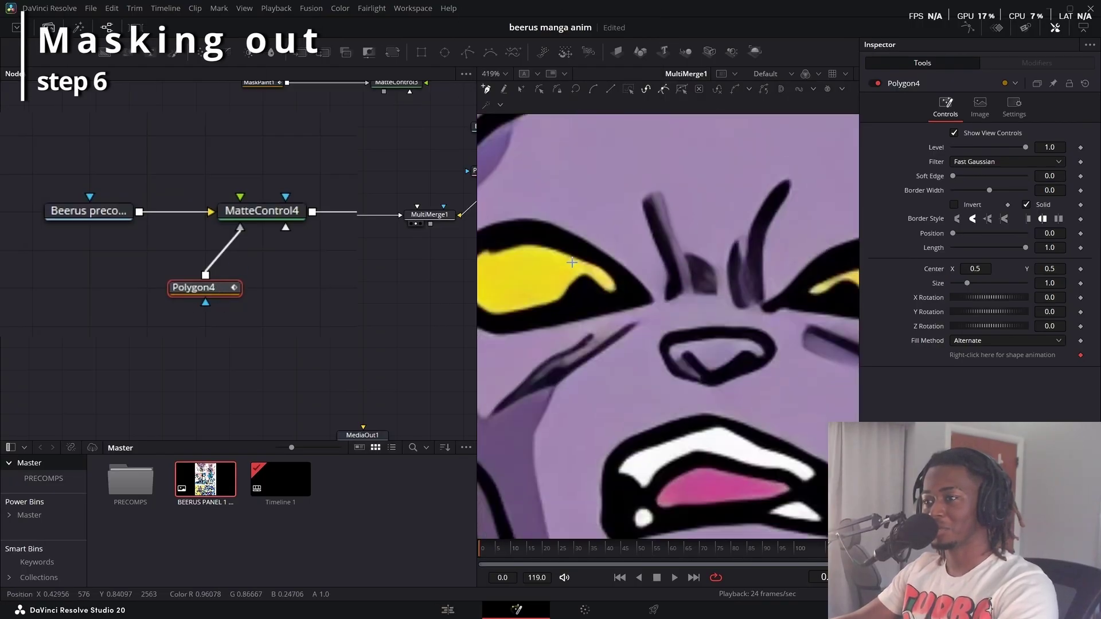
key(ctrl+z)
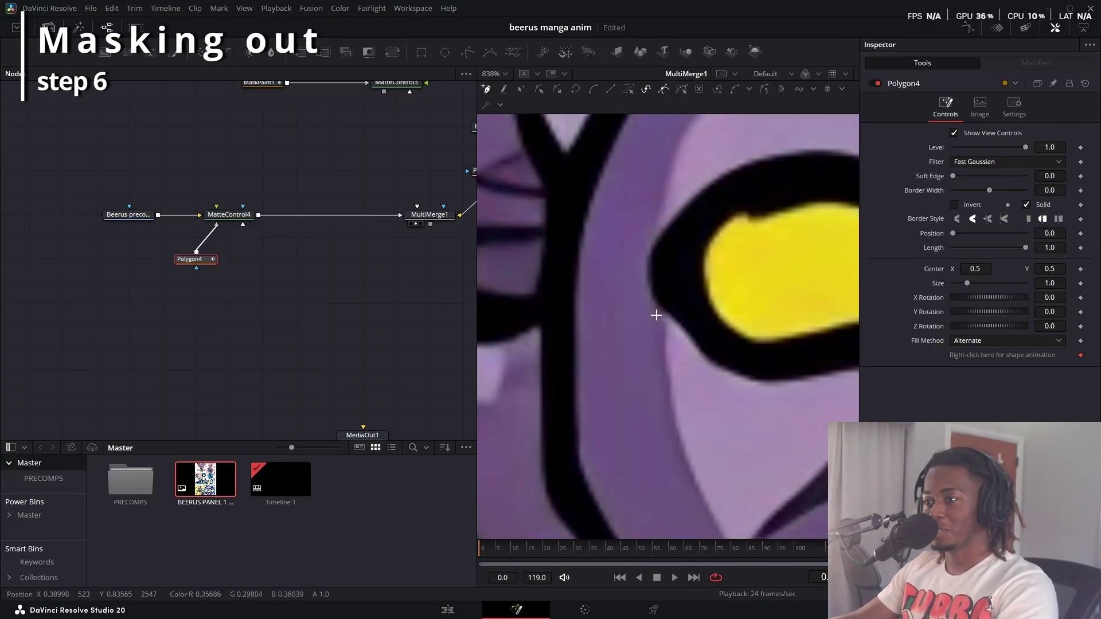
click(651, 316)
click(640, 275)
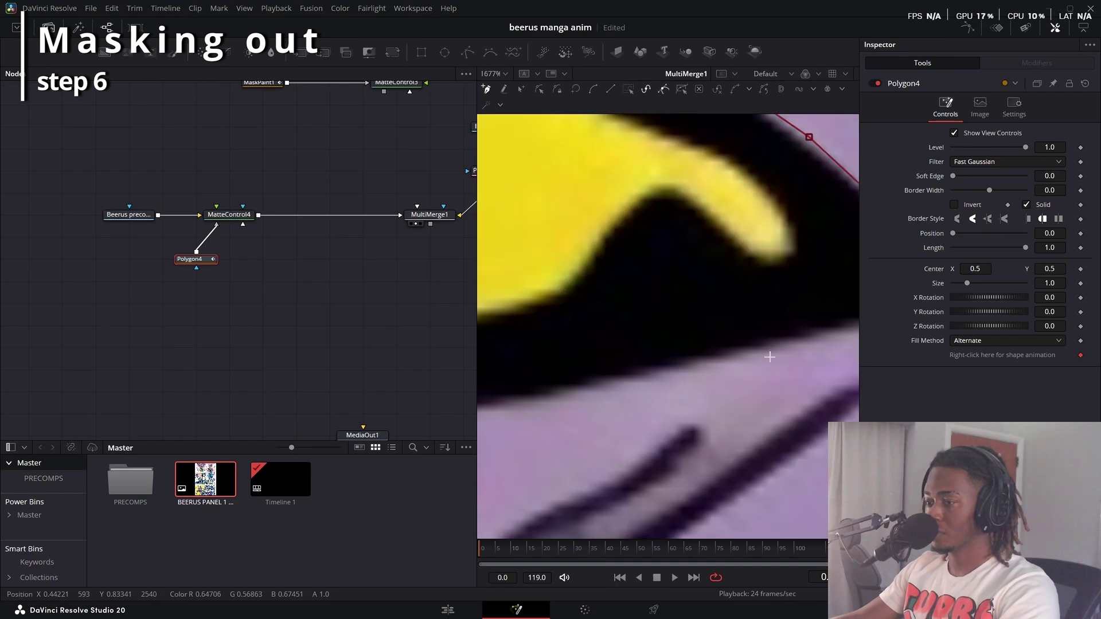
click(954, 204)
scroll(669, 327, down, 3)
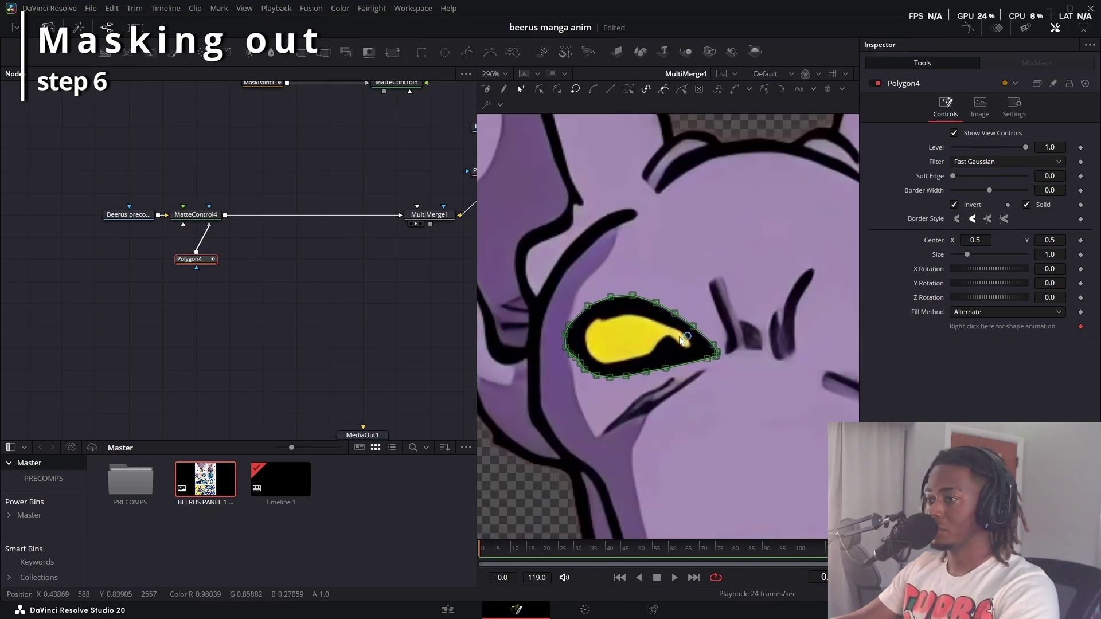
Paste another Beerus precomp 2 clean loader below the first eye branch and feed it into a new Matte Control node shown in the viewer.
scroll(669, 327, up, 2)
click(183, 330)
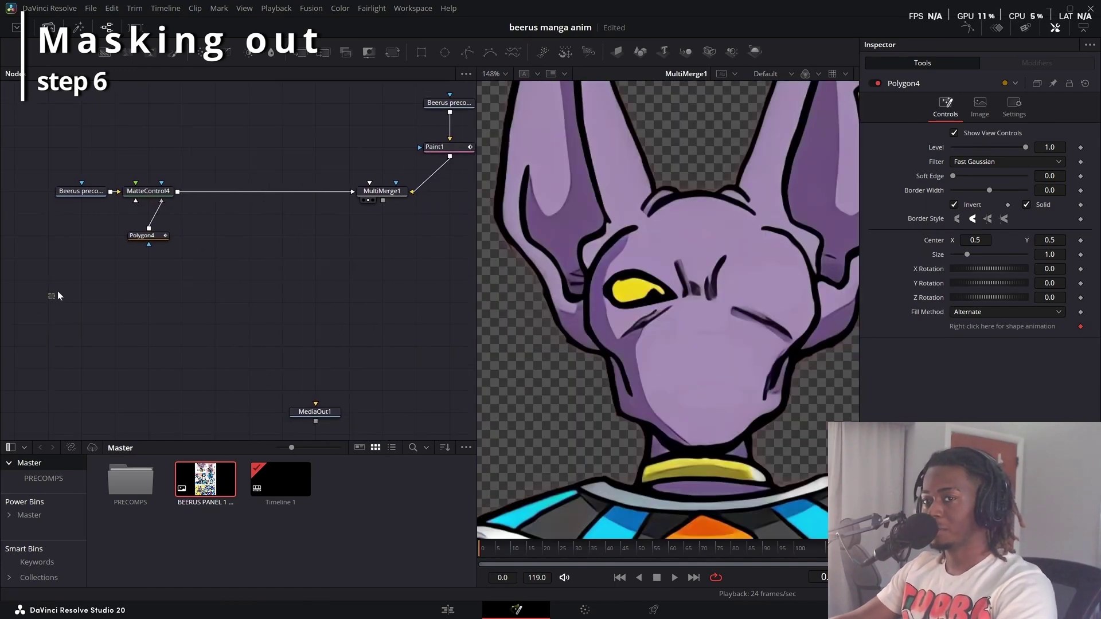
key(ctrl+v)
key(Return)
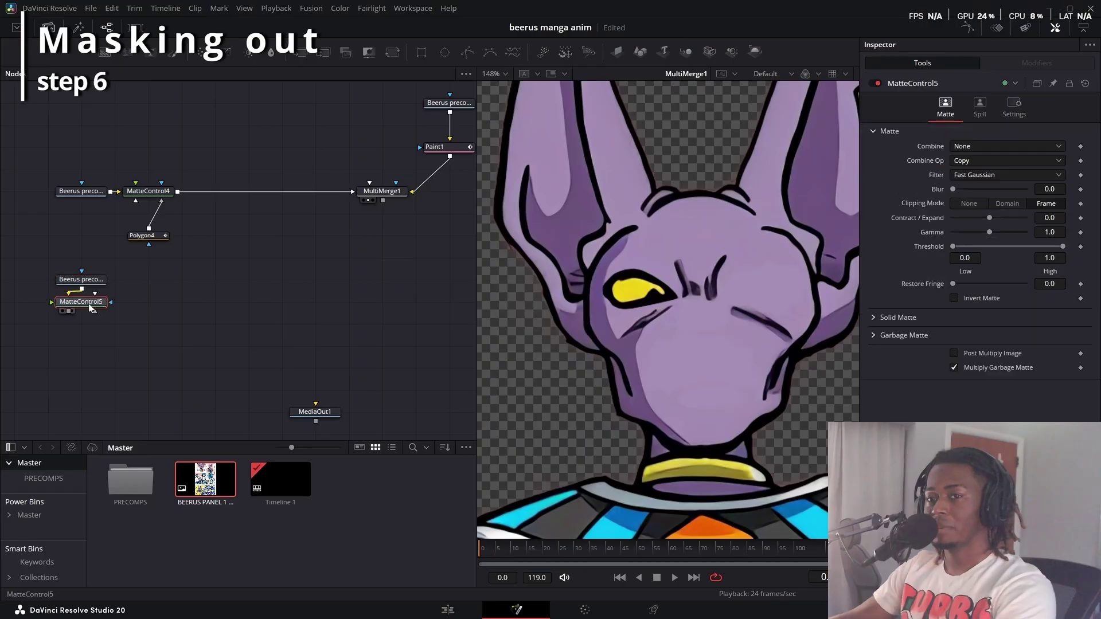
key(1)
Trace a new Polygon mask for MatteControl5 closely around the outline of Beerus's right-hand eye.
scroll(590, 269, up, 5)
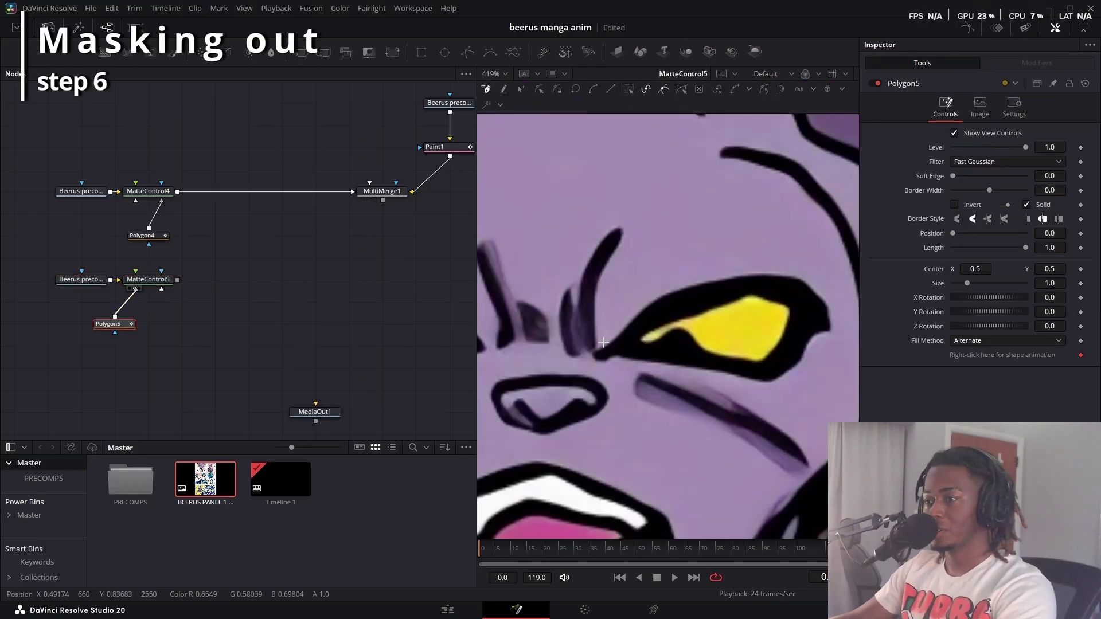
click(601, 343)
click(634, 308)
click(665, 292)
scroll(669, 295, up, 3)
click(787, 304)
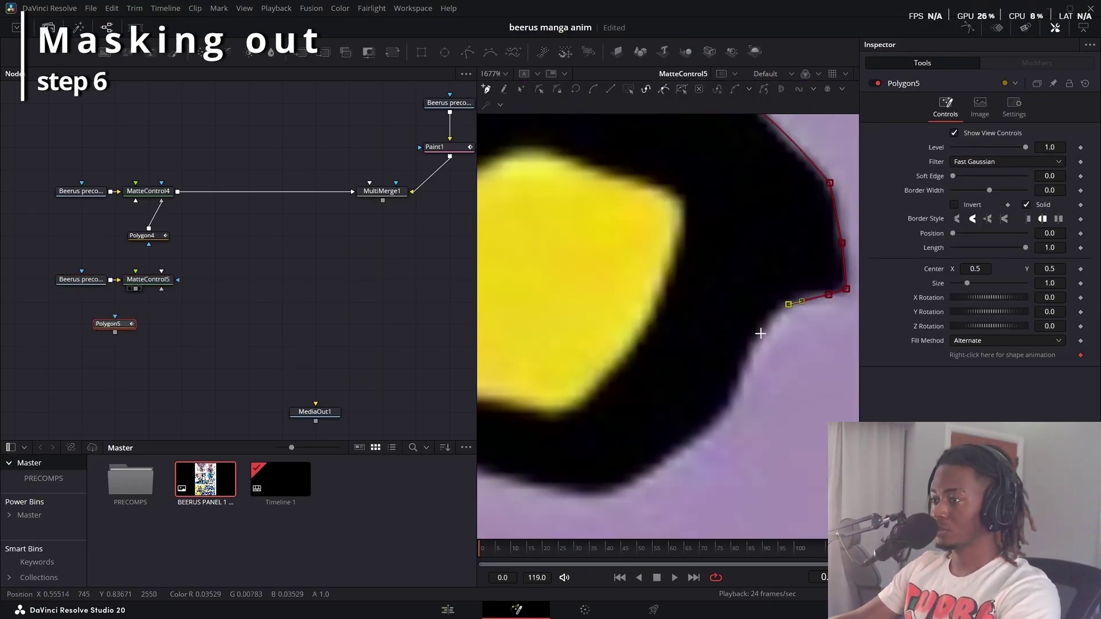
click(693, 369)
click(618, 384)
click(629, 335)
scroll(629, 336, down, 4)
Group the loader, MatteControl4 and Polygon4 nodes and rename the group LEFT_EYE.
click(148, 280)
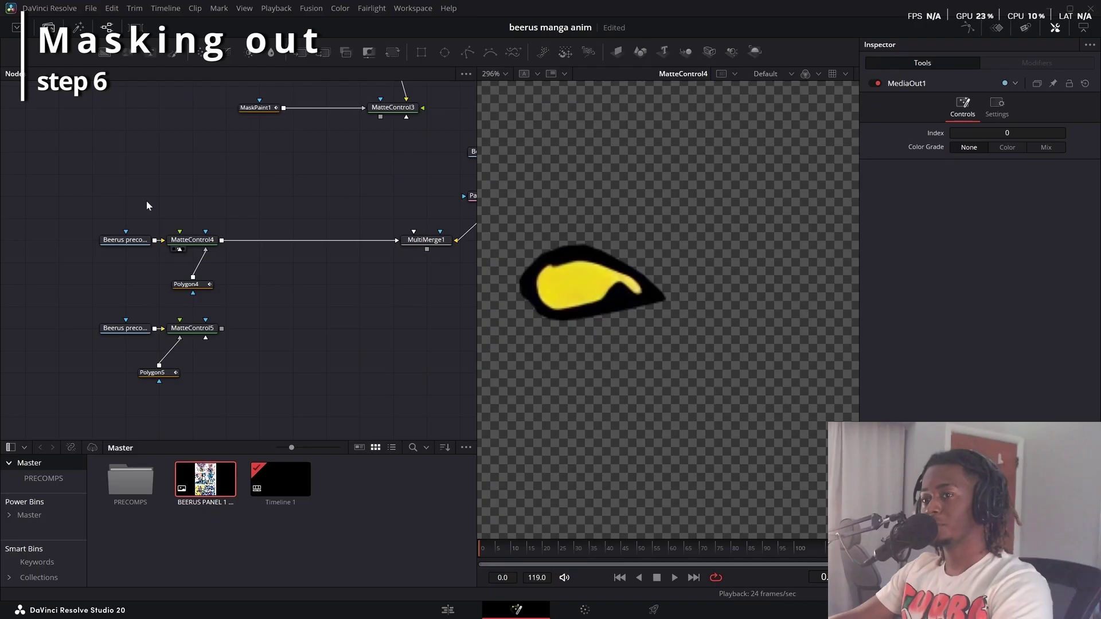
drag(425, 269, 461, 272)
scroll(238, 228, down, 1)
drag(123, 172, 277, 260)
scroll(594, 244, down, 2)
drag(152, 181, 251, 267)
key(ctrl+g)
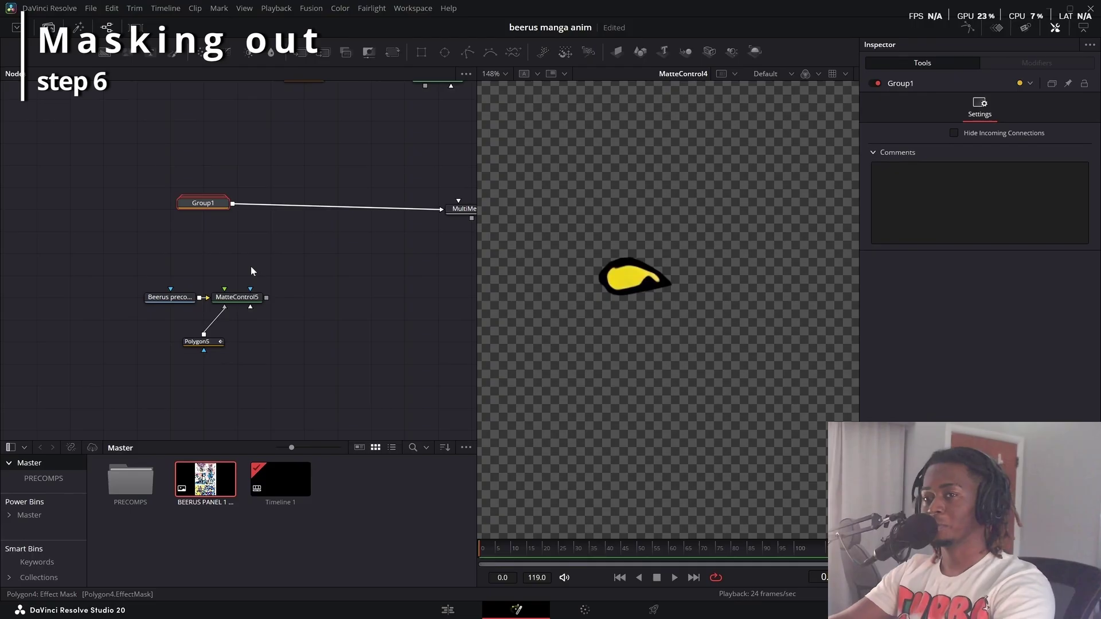
key(F2)
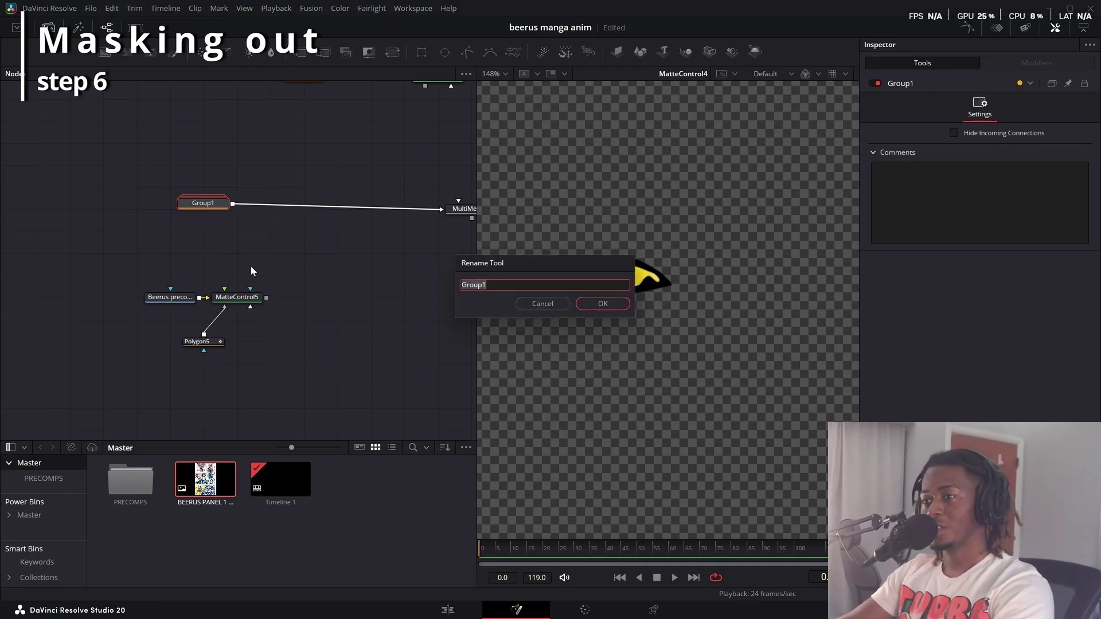
key(BackSpace)
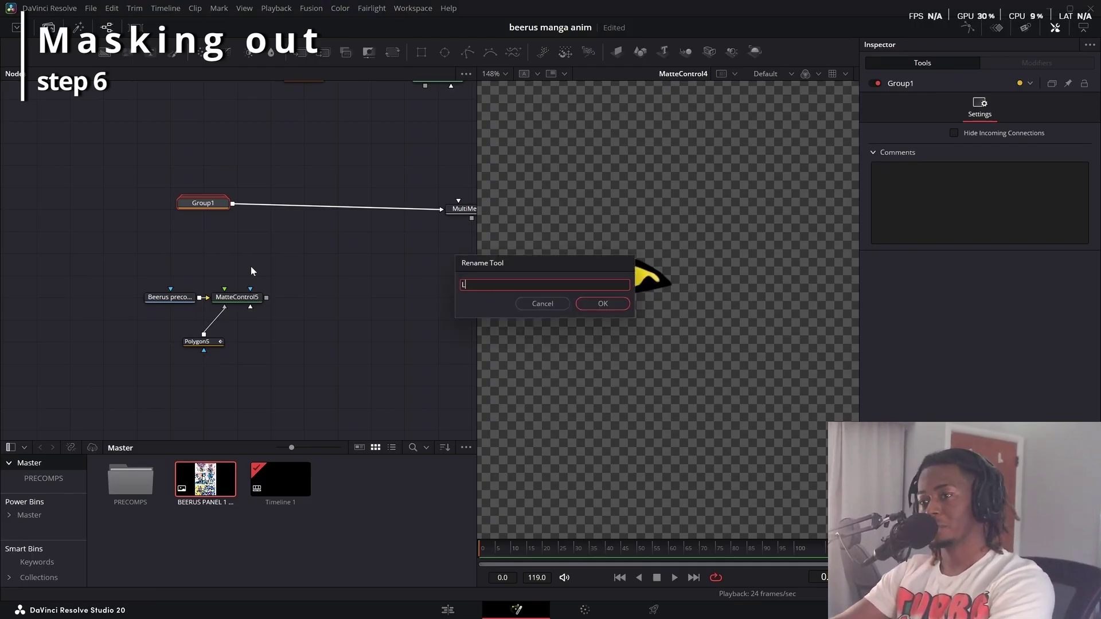
text(LEFT_EYE)
key(Return)
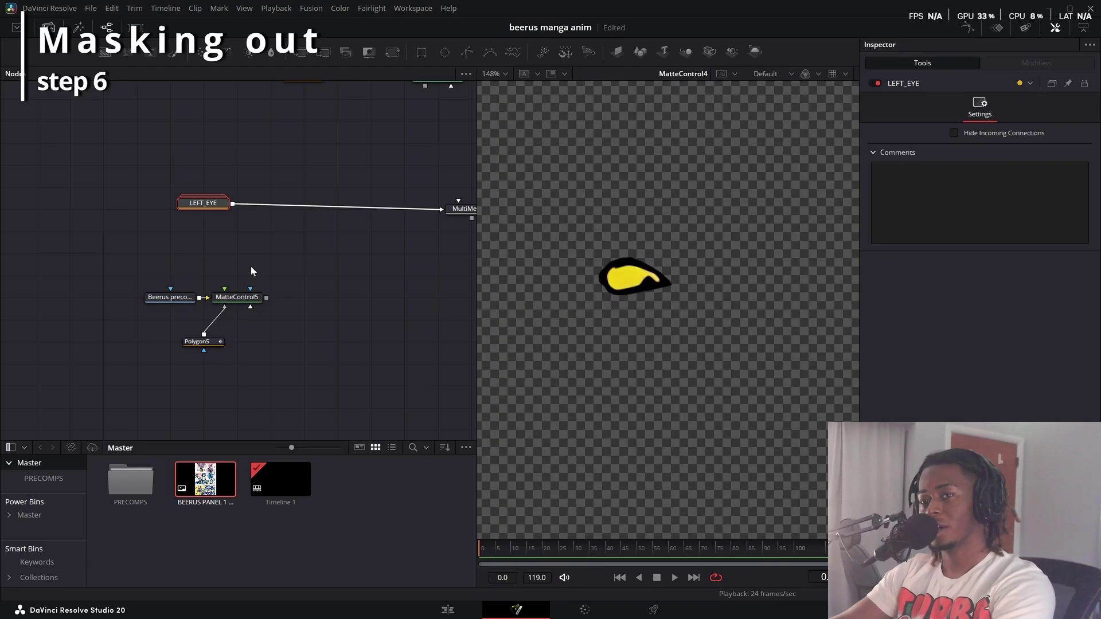
Group the loader, MatteControl5 and Polygon5 nodes and rename the group RIGHT_EYE.
drag(174, 218, 325, 345)
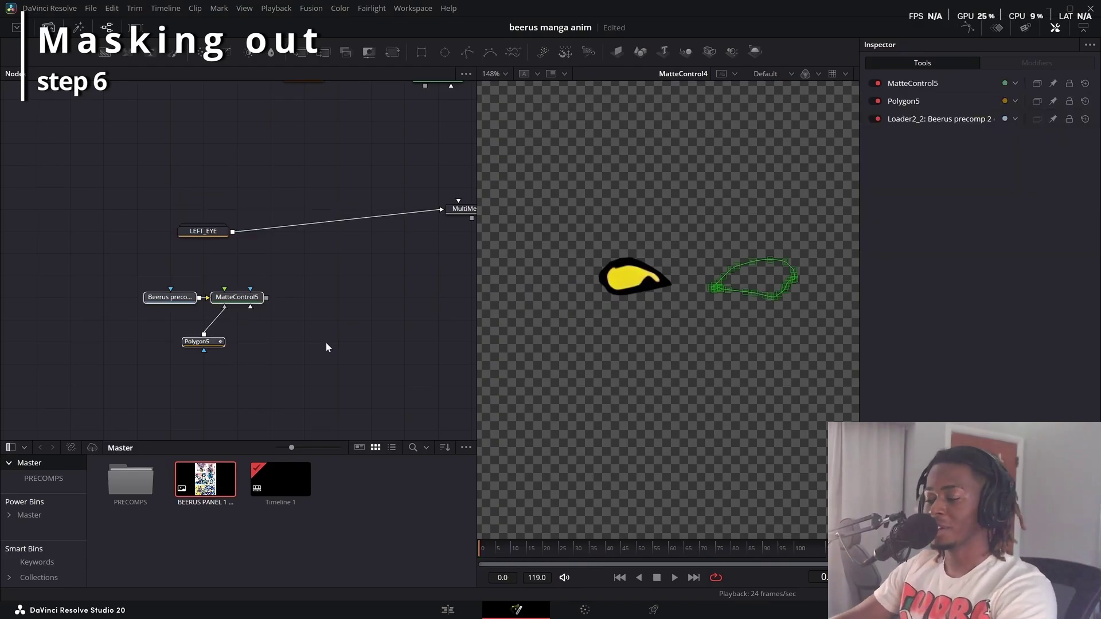
key(ctrl+g)
key(F2)
key(BackSpace)
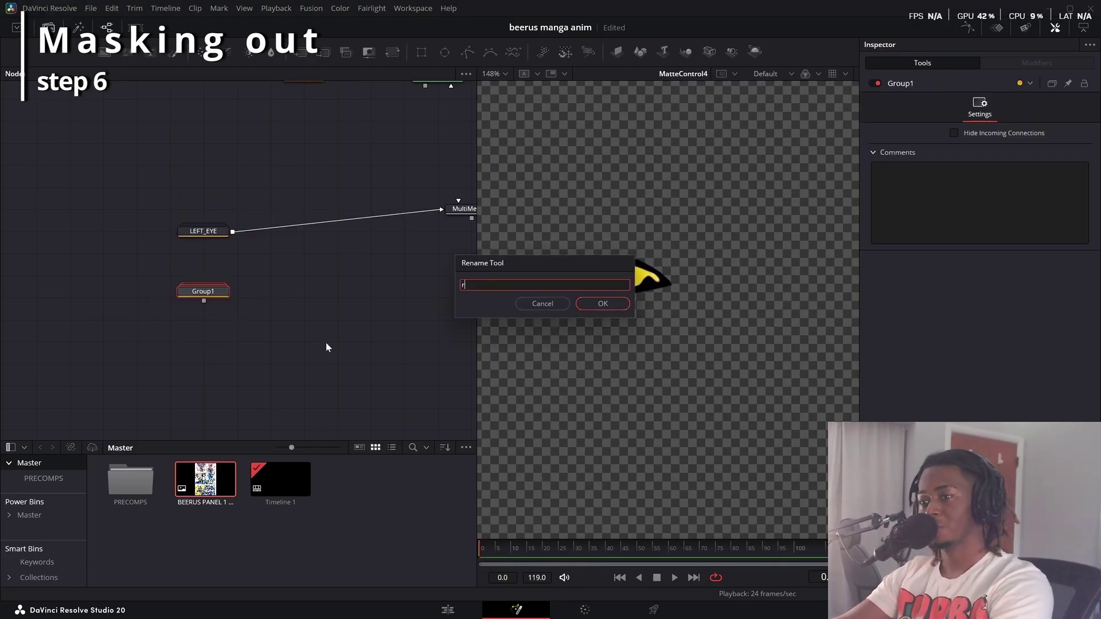
text(RIGHT_EYE)
key(Return)
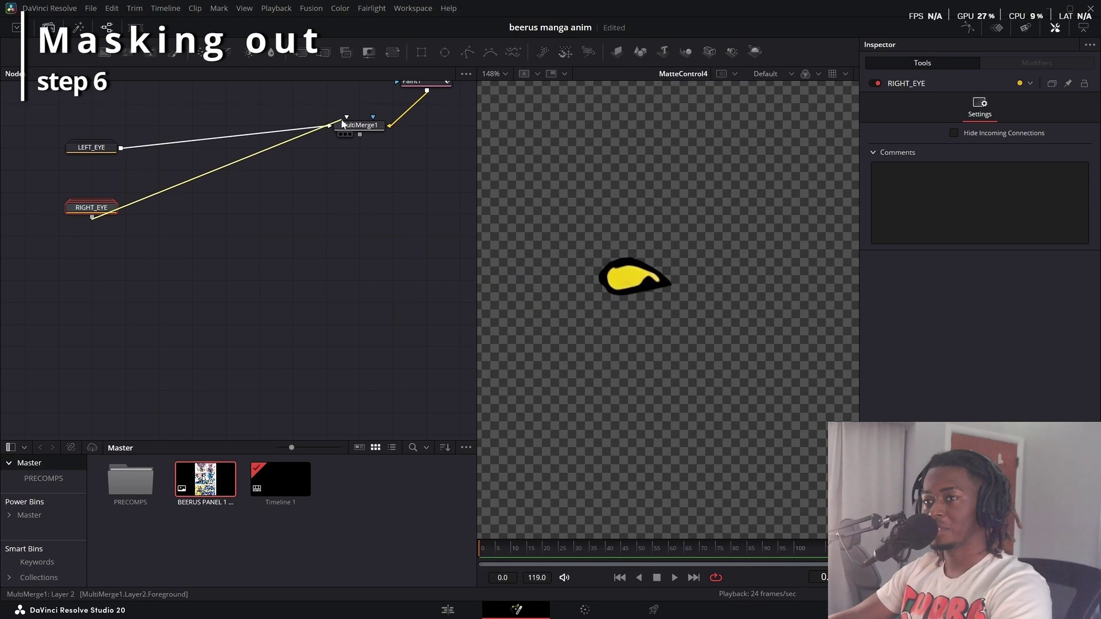
Connect the RIGHT_EYE group to MultiMerge1 as a second foreground layer and display the merged result.
mouse_move(355, 127)
mouse_down()
mouse_move(356, 149)
mouse_move(252, 285)
mouse_up()
key(1)
drag(222, 277, 290, 278)
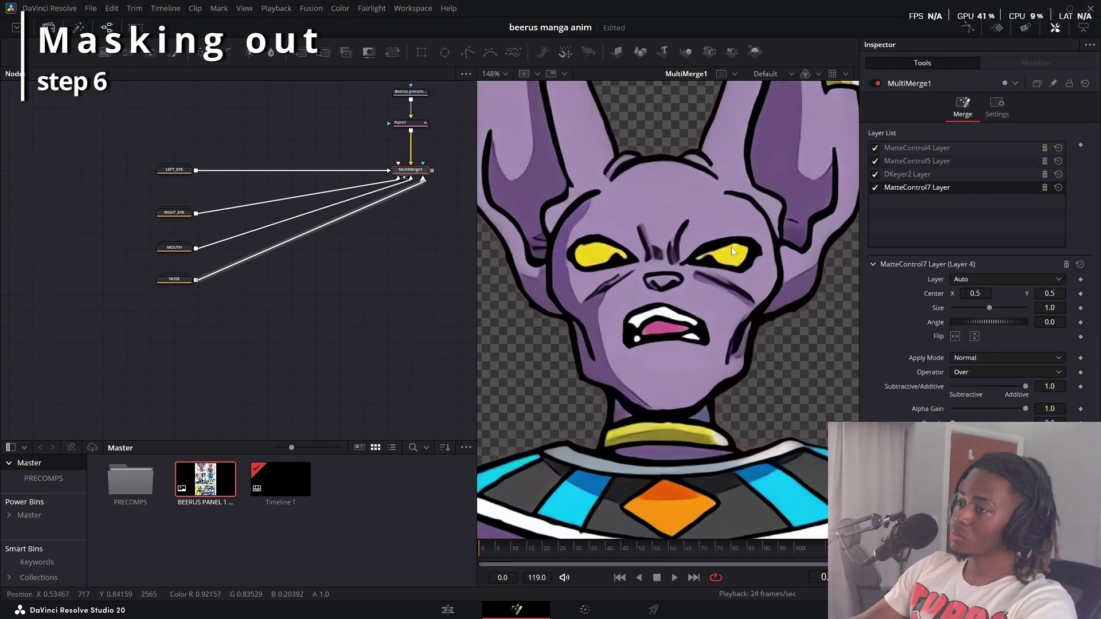
Insert a Matte Control node after Paint1 and connect a new Polygon mask to its garbage matte input.
click(422, 125)
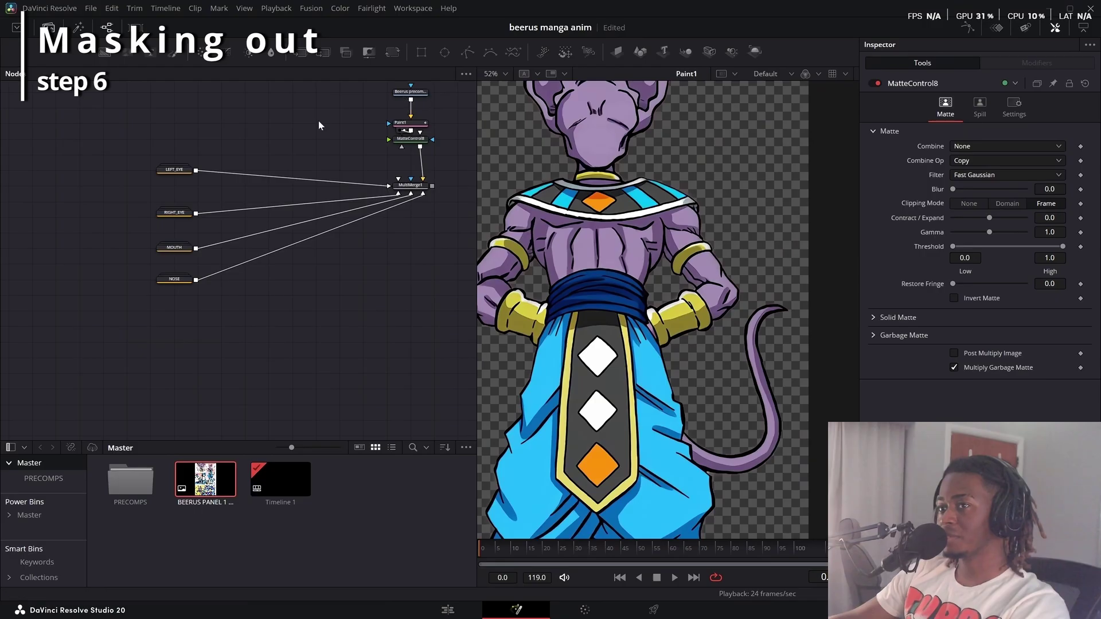
key(p)
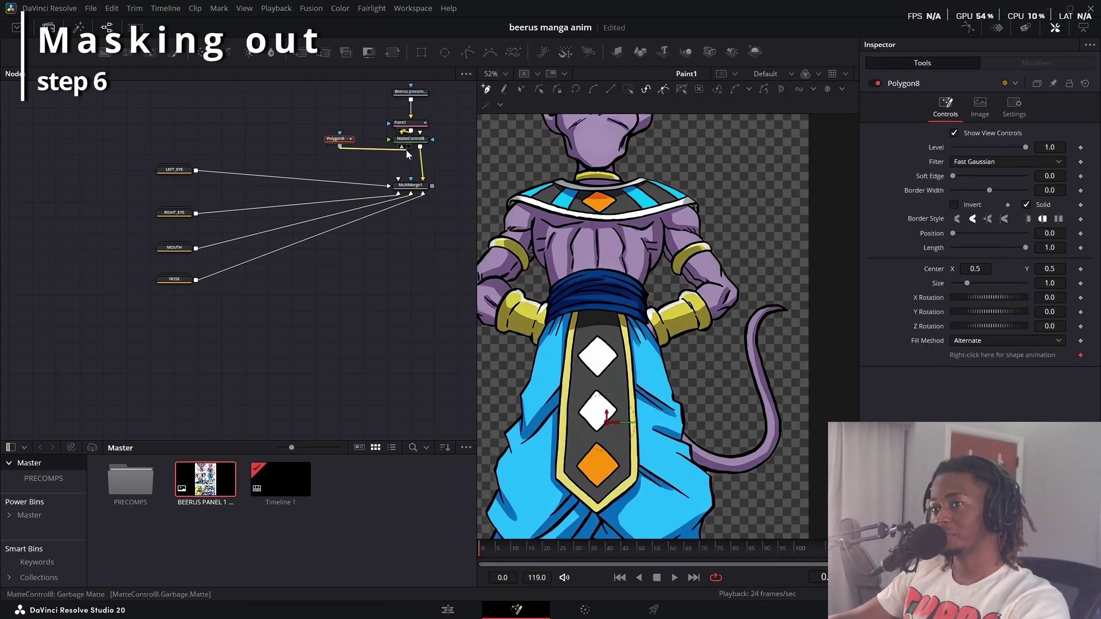
drag(407, 149, 407, 142)
Trace Polygon8 along the edge where Beerus's tail meets his blue trousers.
scroll(601, 244, up, 6)
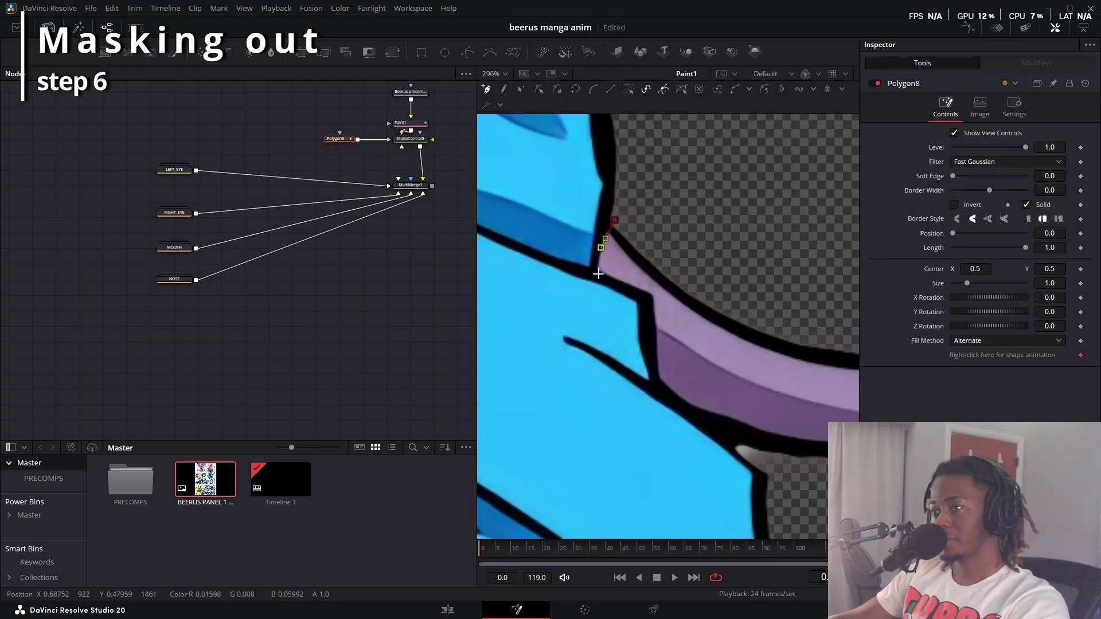
scroll(647, 287, up, 2)
click(642, 284)
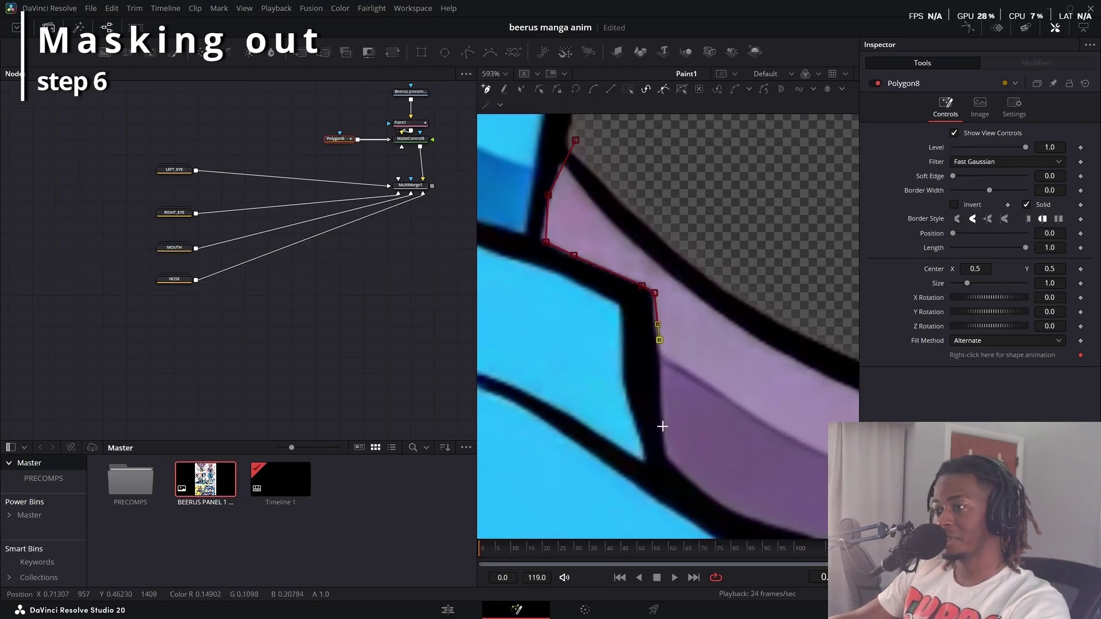
scroll(662, 426, down, 4)
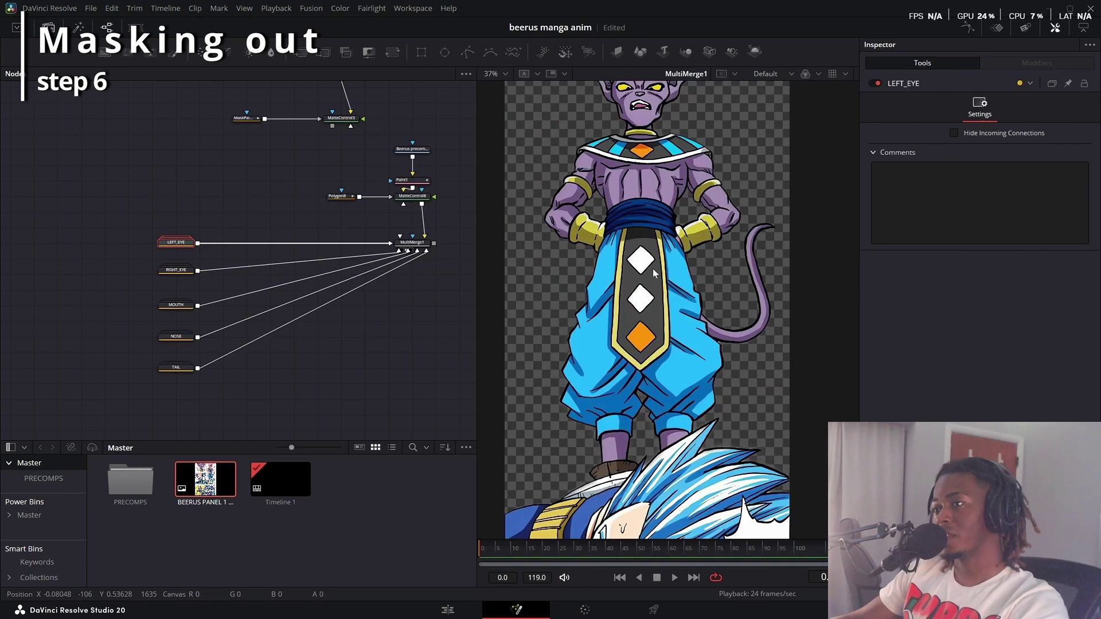
Compare the MultiMerge1 composite of all layers with the original Beerus precomp 2 clean image in the viewer.
key(ctrl+f)
key(Escape)
click(418, 244)
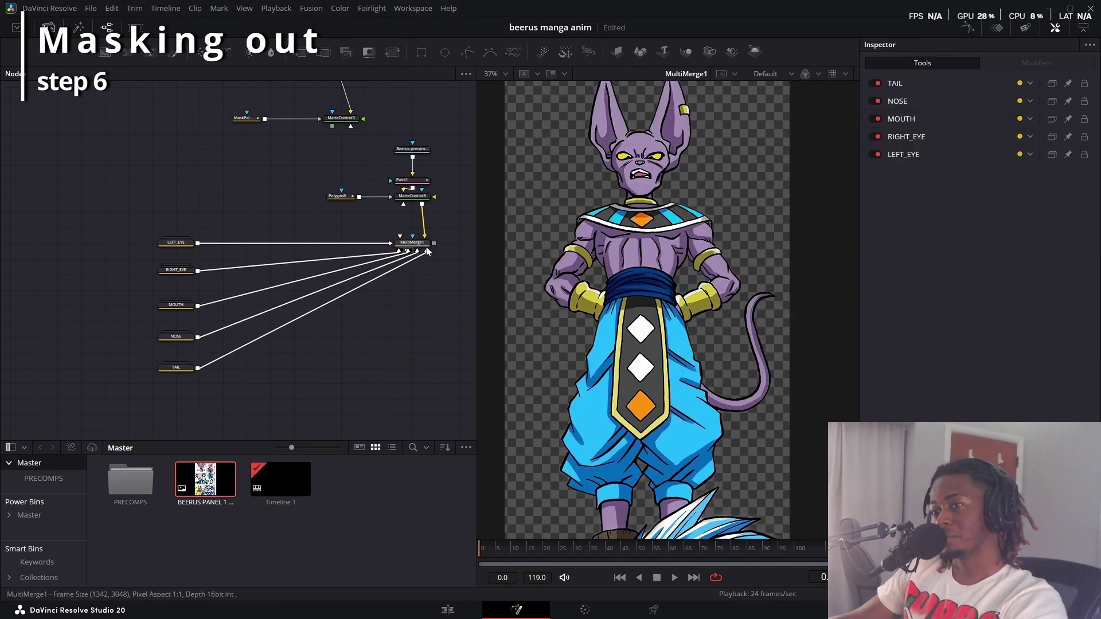
click(419, 245)
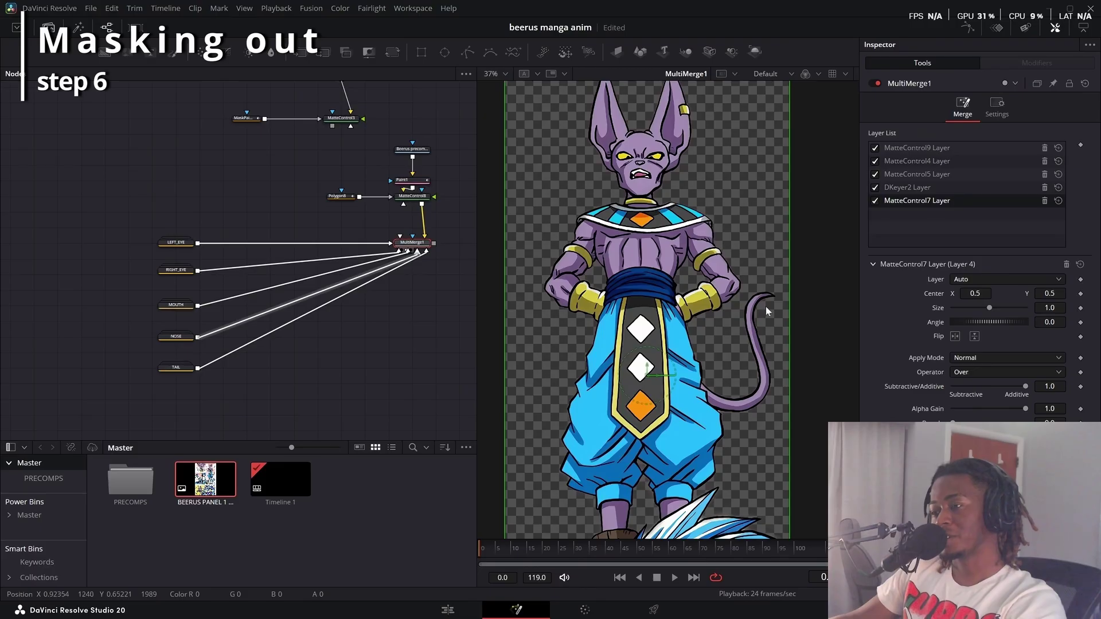
drag(418, 156, 641, 210)
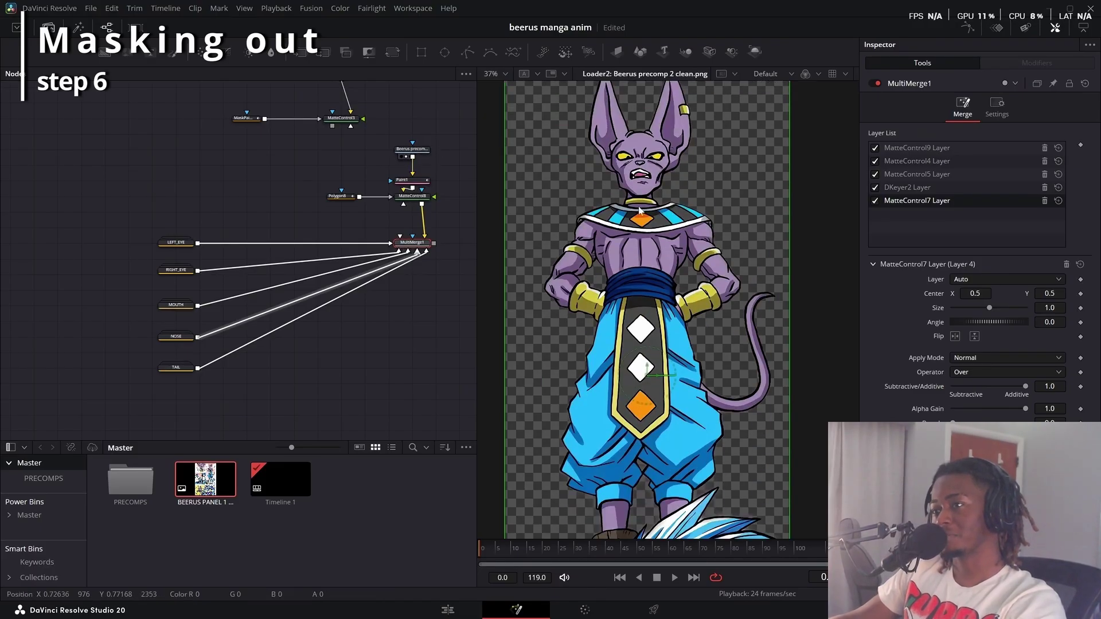
click(408, 151)
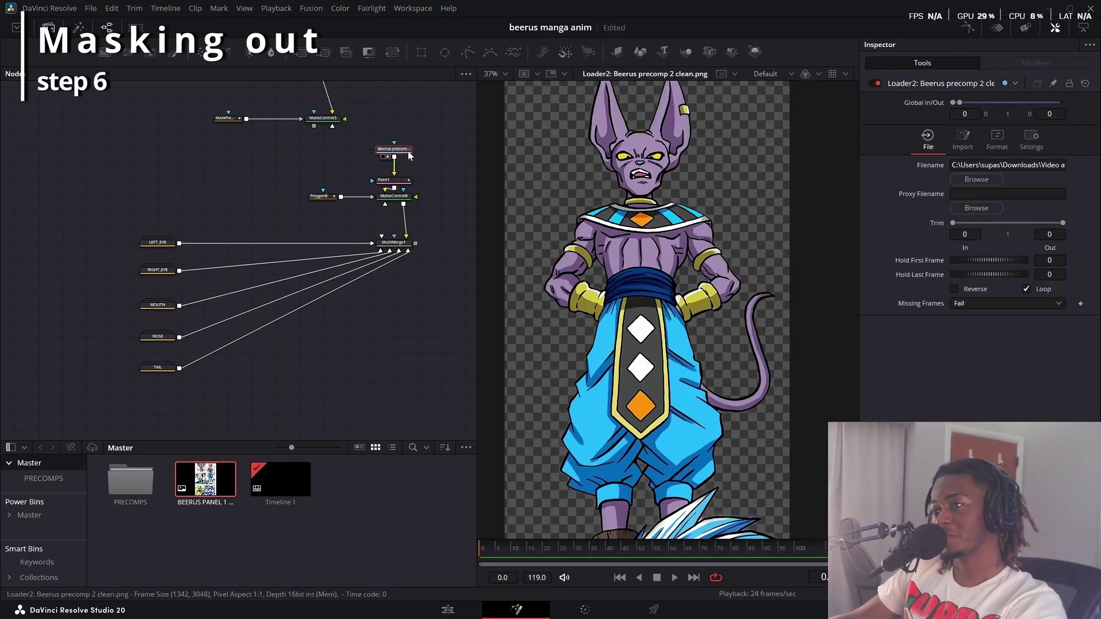
click(393, 245)
key(1)
drag(394, 150, 488, 157)
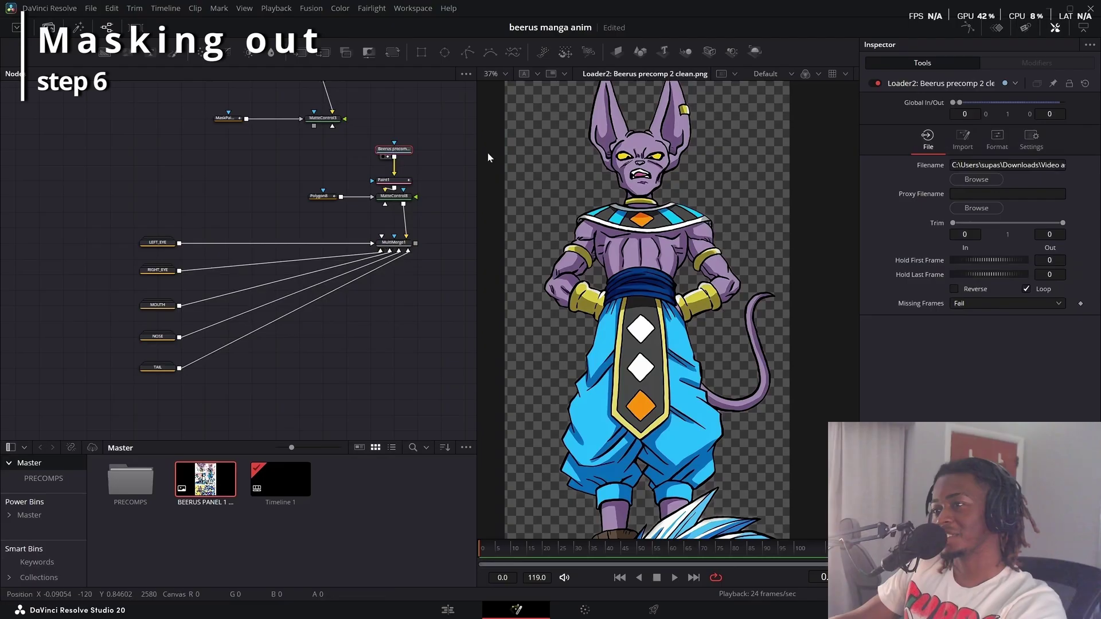
Insert a Warper node between the LEFT_EYE group and MultiMerge1.
scroll(642, 167, up, 8)
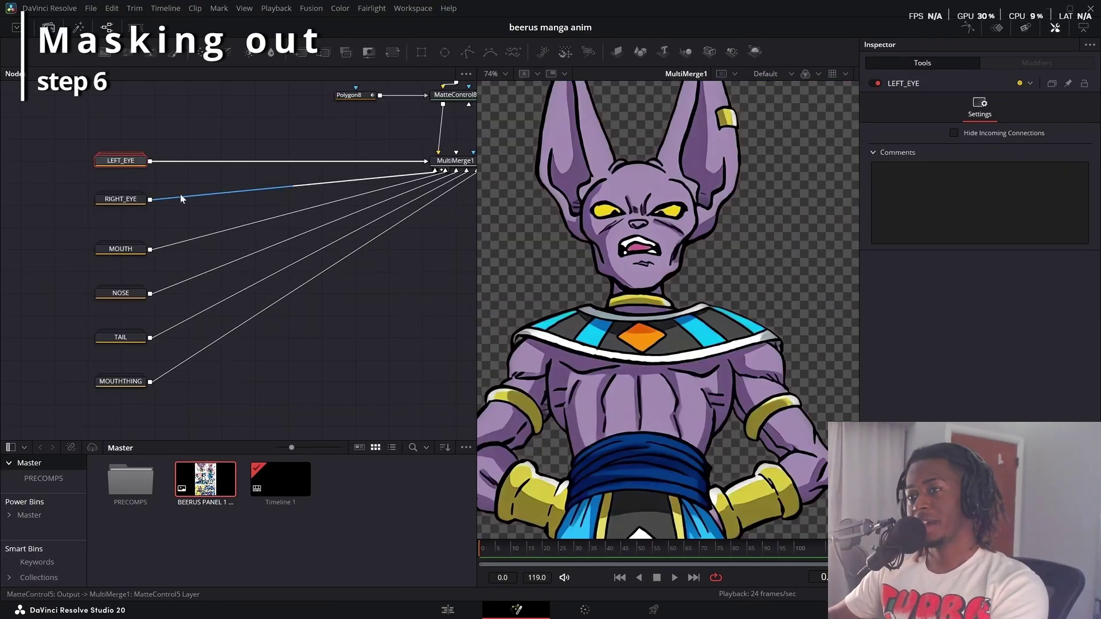
key(shift+space)
text(warper)
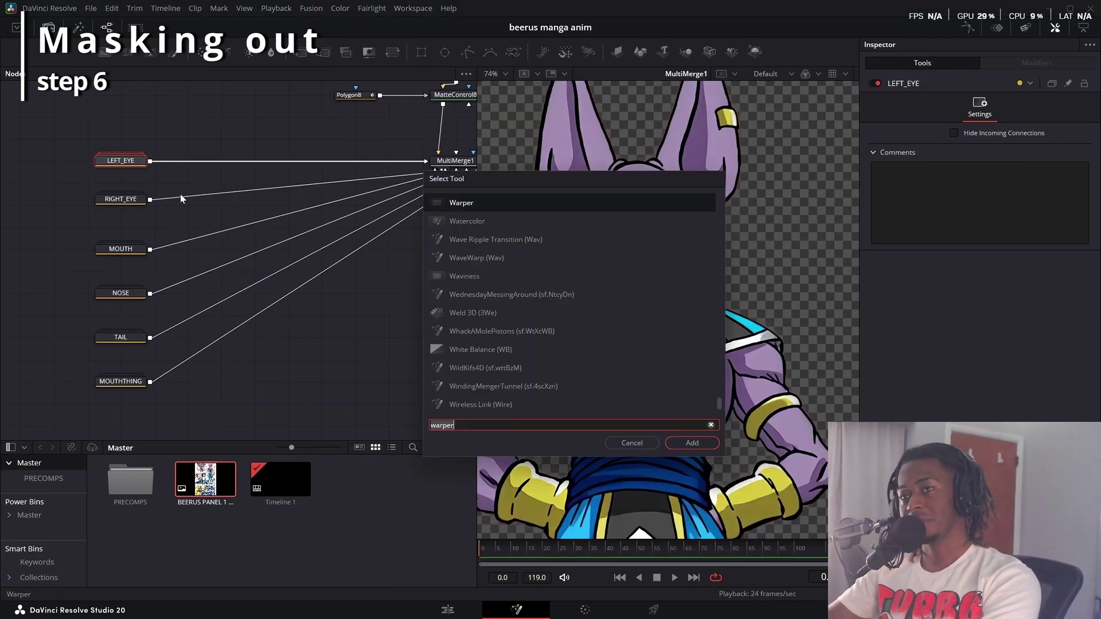
key(Return)
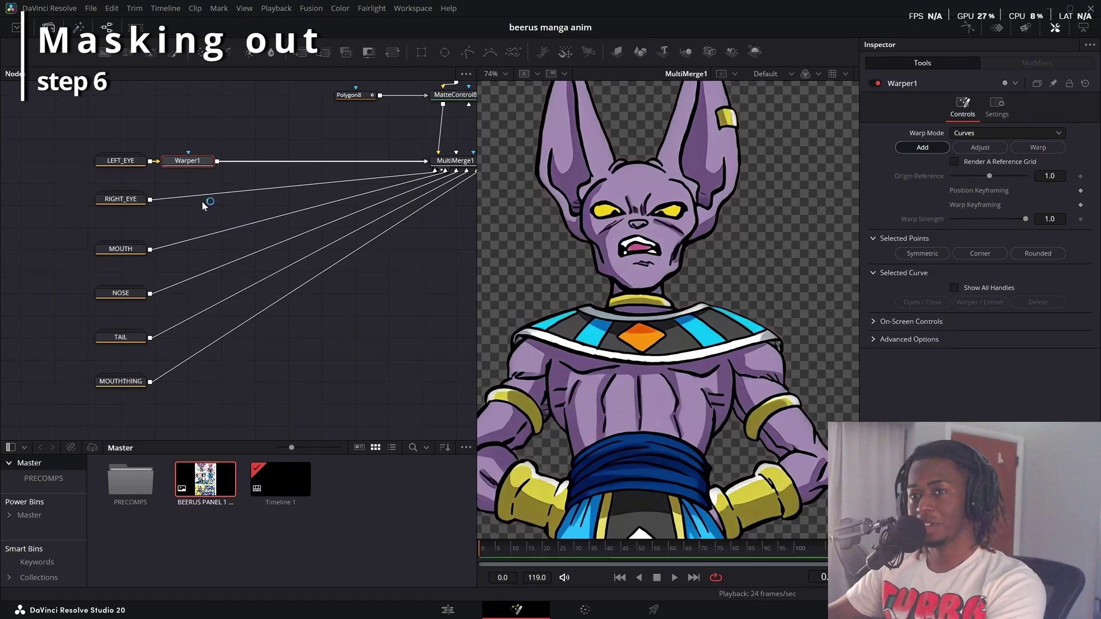
Insert a Warper node after each of the RIGHT_EYE, MOUTH, NOSE, TAIL and MOUTHTHING groups.
scroll(172, 203, up, 2)
click(136, 198)
click(135, 234)
key(shift+space)
text(warper)
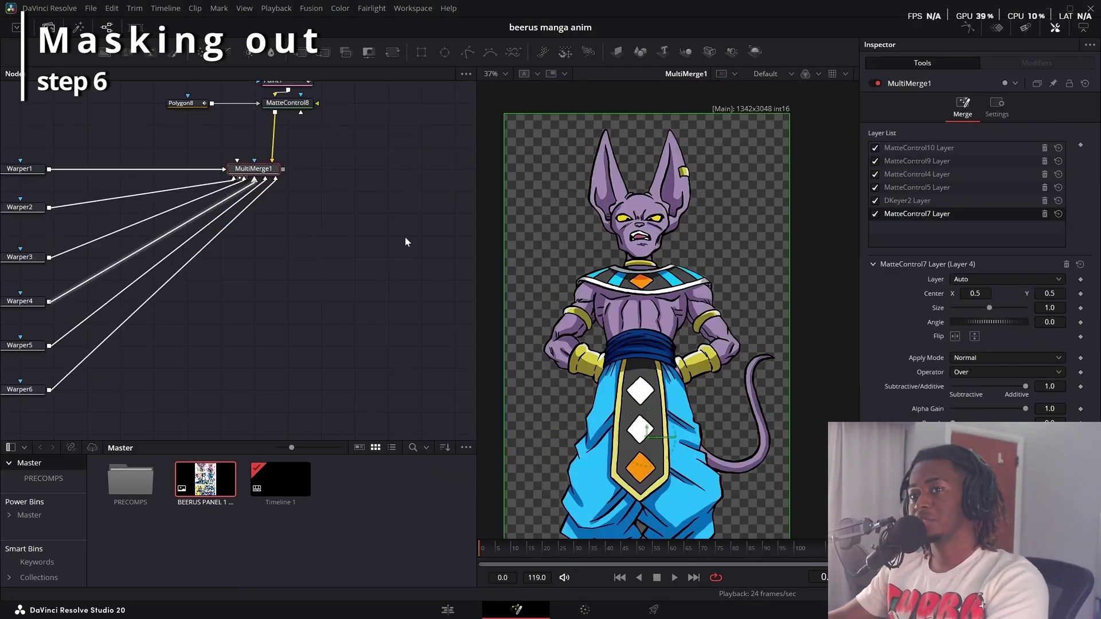
Add a Warper node after MultiMerge1 and set its warp mode to Points.
key(shift+space)
text(warper)
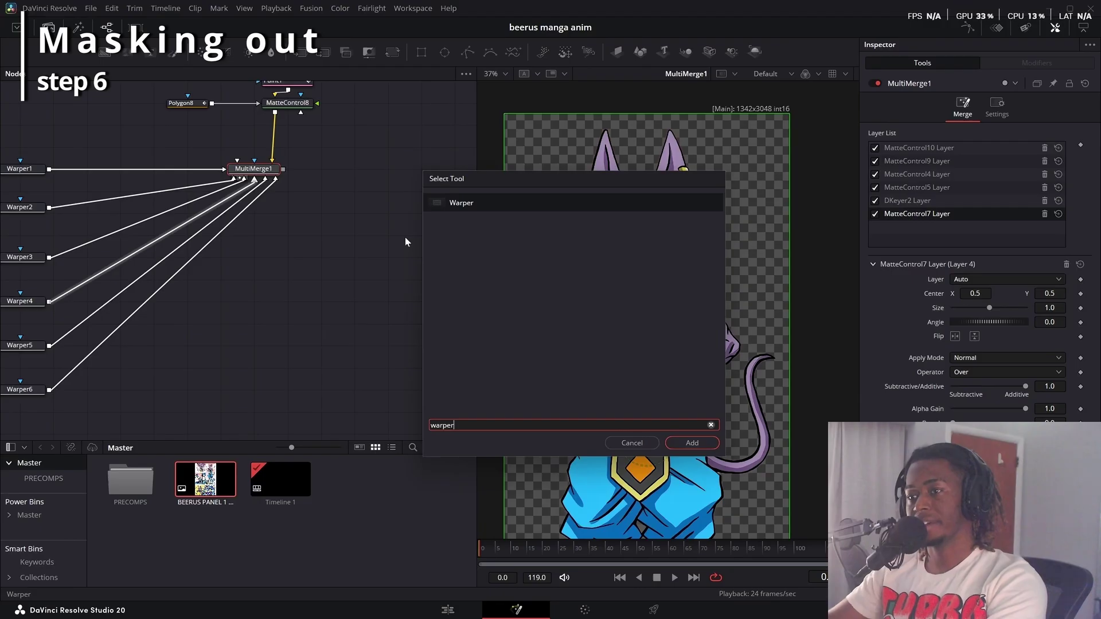
key(Return)
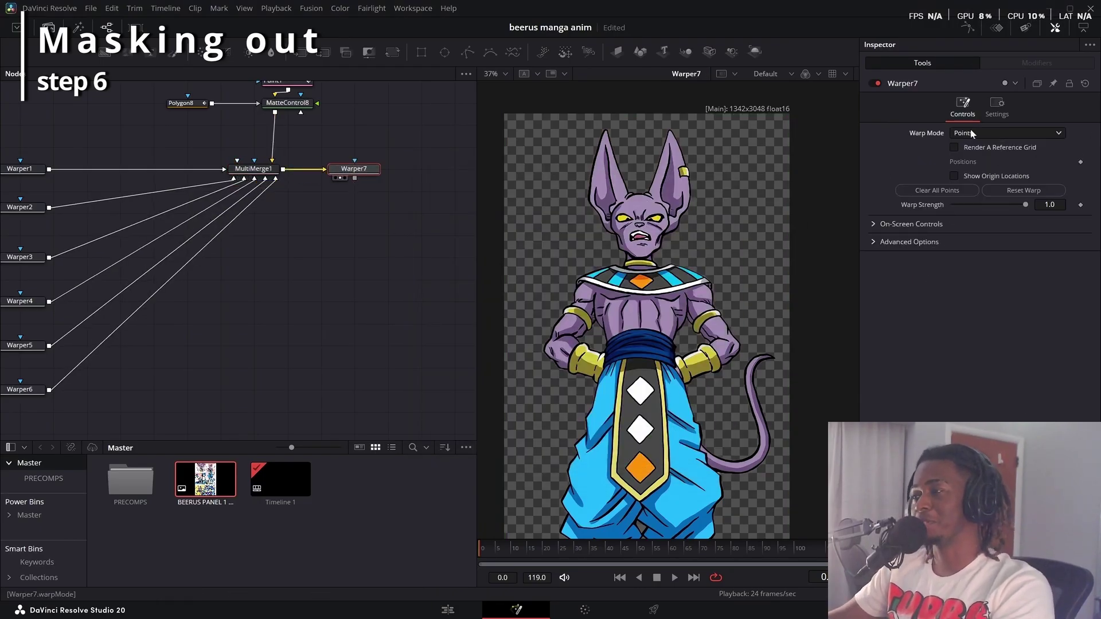
click(971, 133)
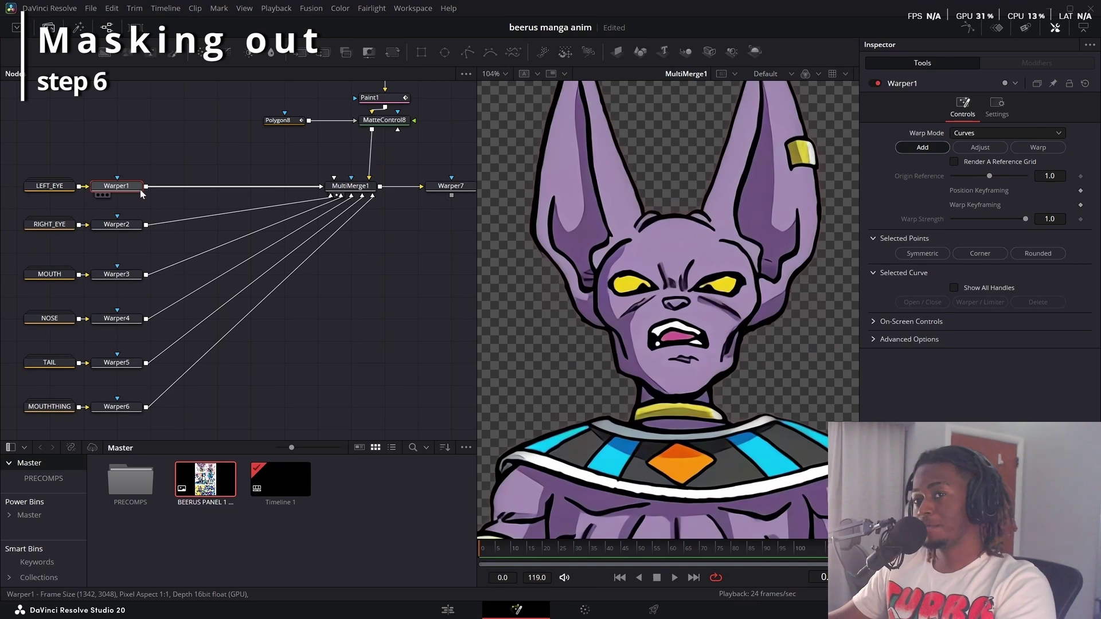
View Warper1 on its own and draw a closed four-point warp curve around the left eye.
scroll(617, 281, up, 2)
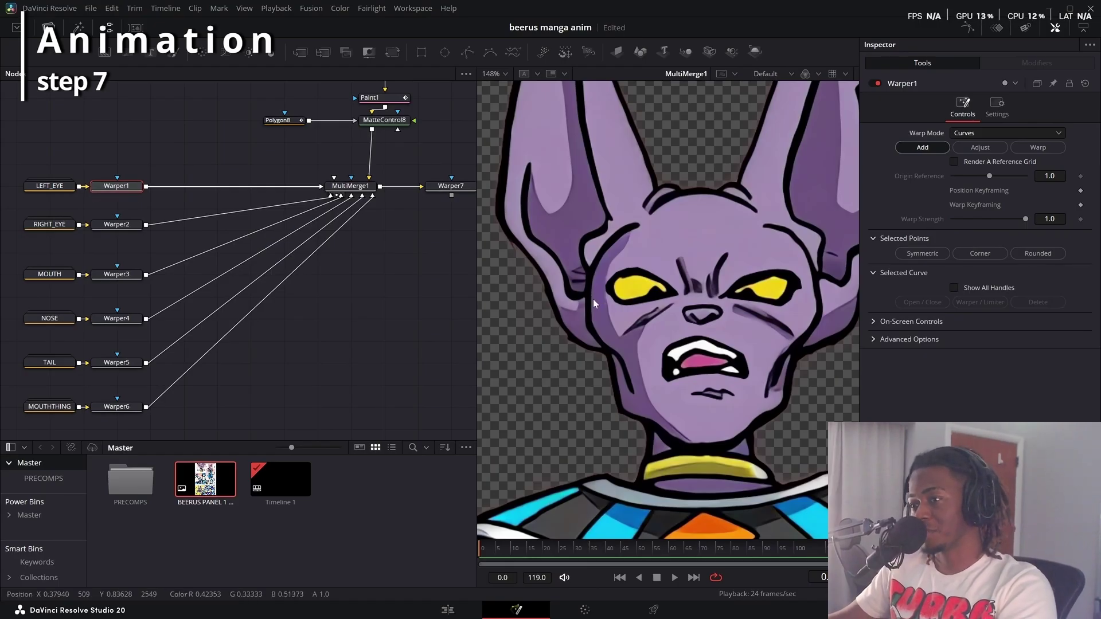
key(1)
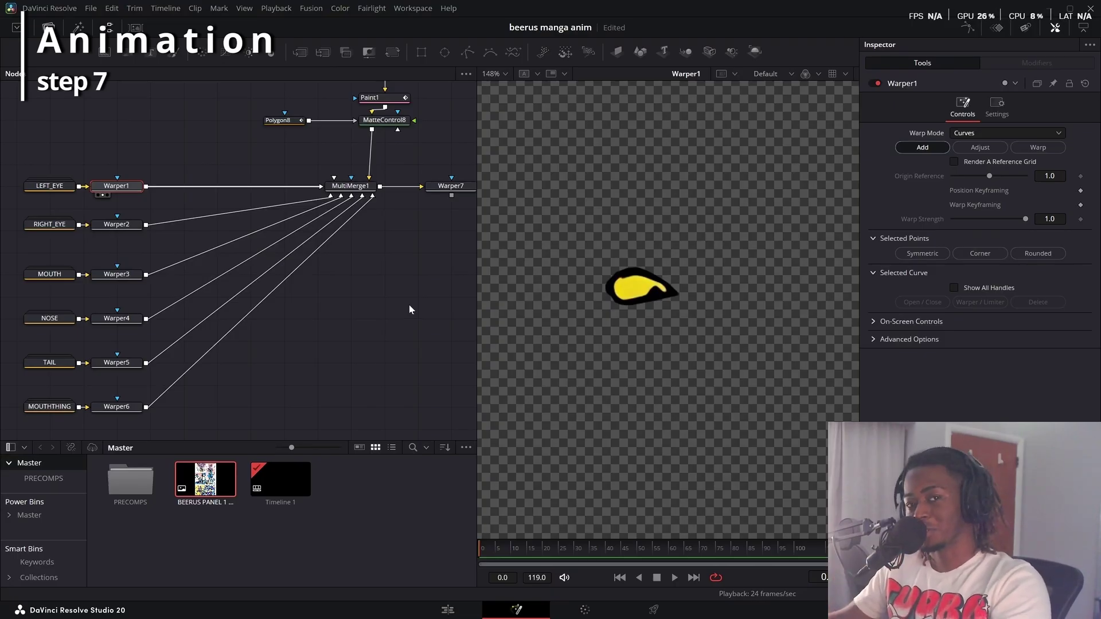
scroll(627, 265, up, 3)
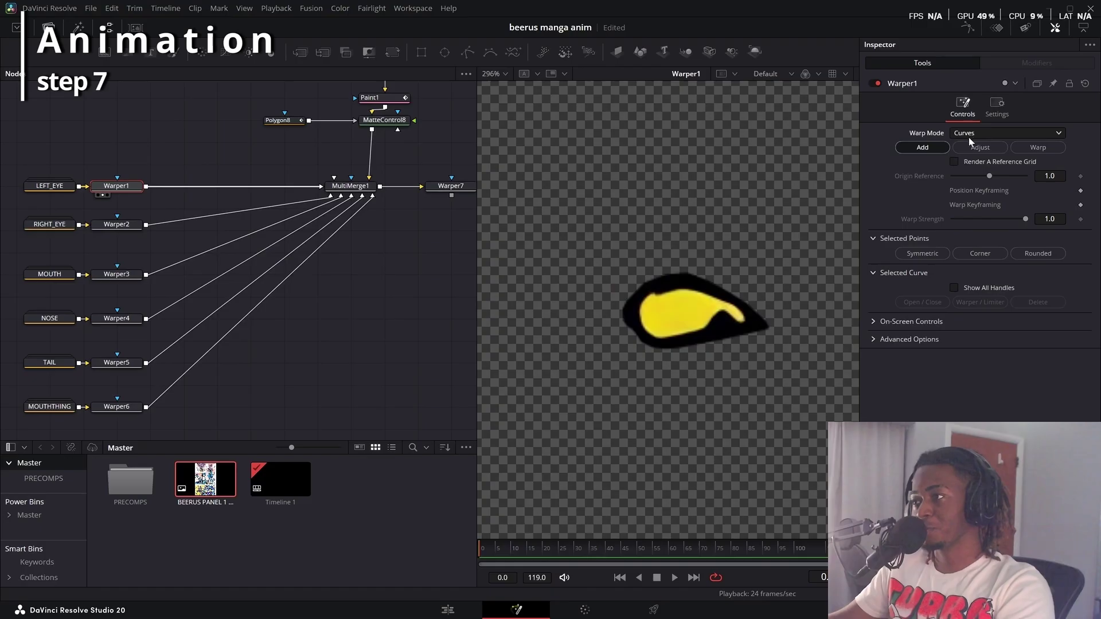
click(594, 259)
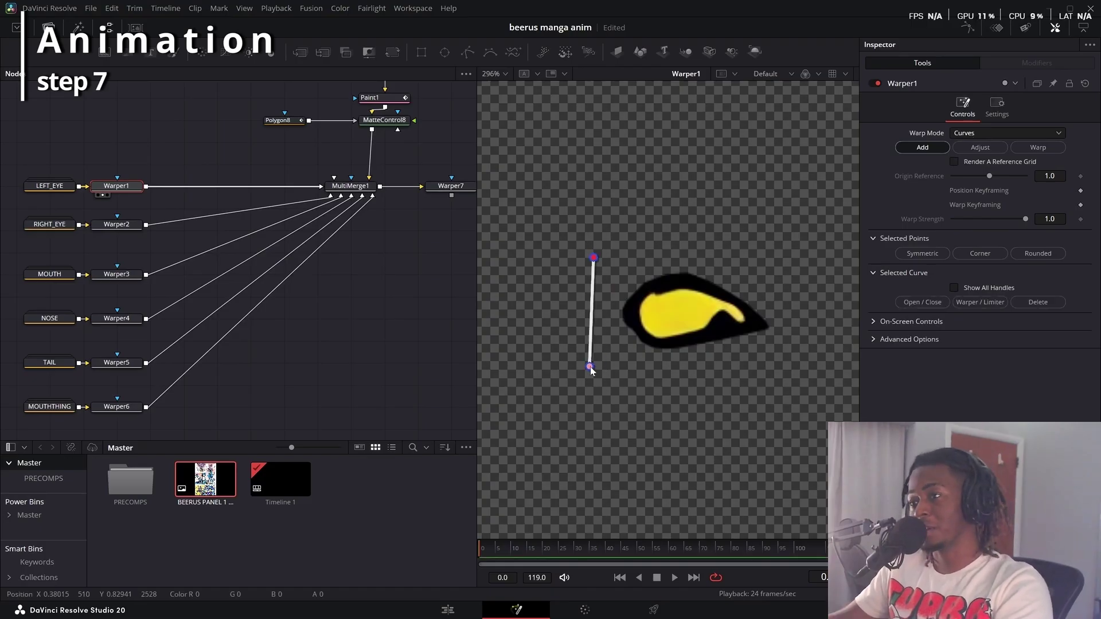
click(598, 367)
click(815, 343)
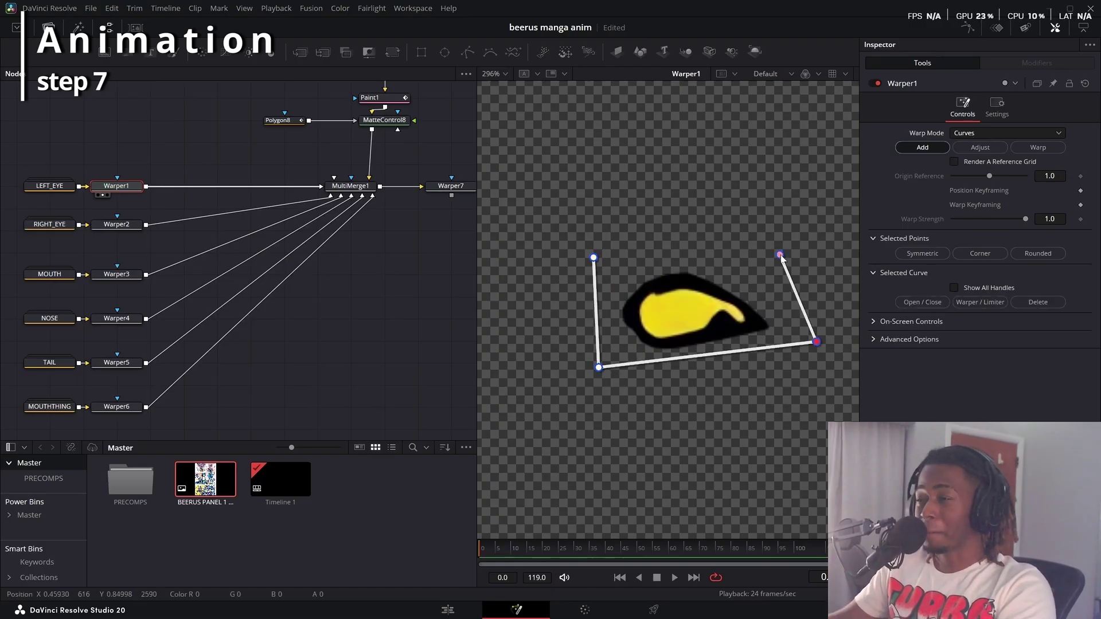
click(779, 254)
click(595, 258)
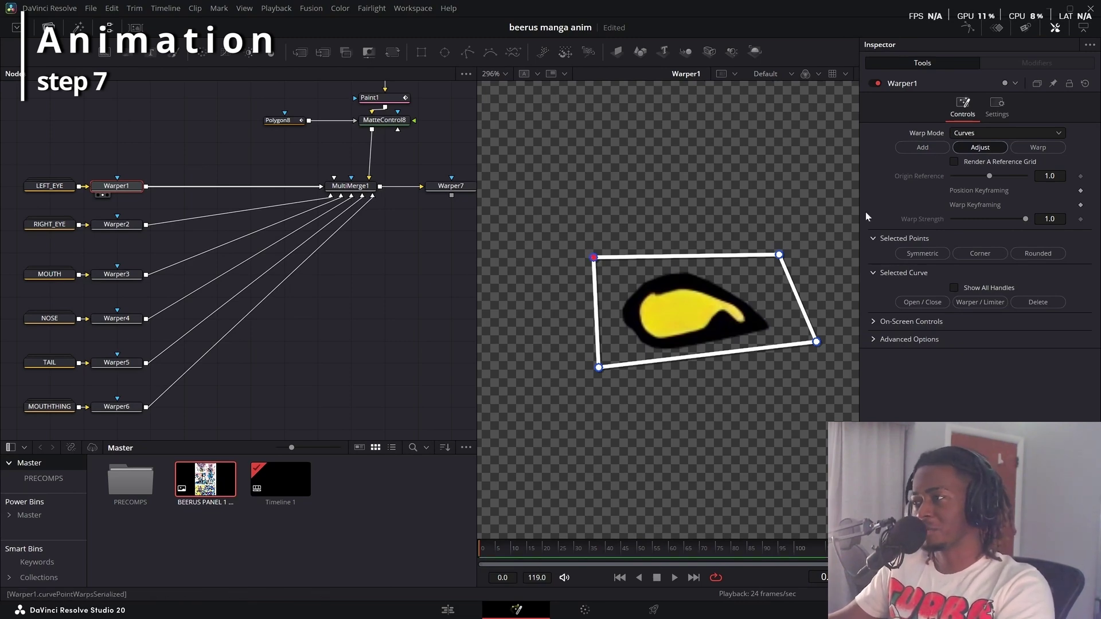
Adjust the four corners of the warp curve to fit more tightly around the left eye.
drag(779, 255, 761, 270)
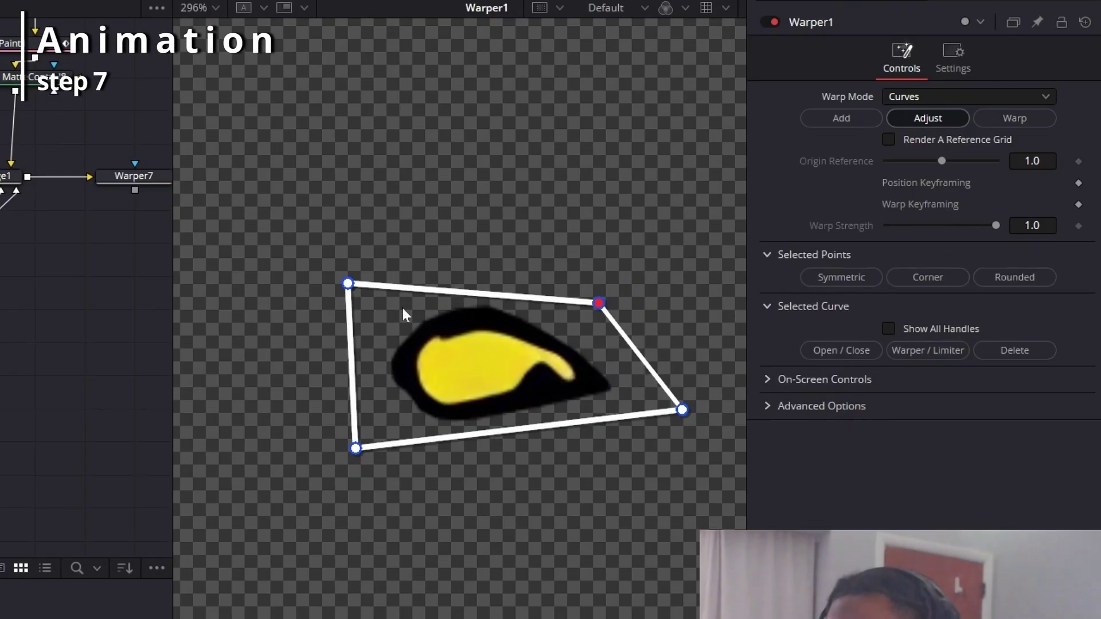
click(594, 258)
drag(346, 287, 362, 306)
drag(353, 449, 355, 435)
drag(681, 410, 656, 408)
Warp the curve's corner points toward each other until the left eye is squashed into a thin closed slit.
click(1015, 117)
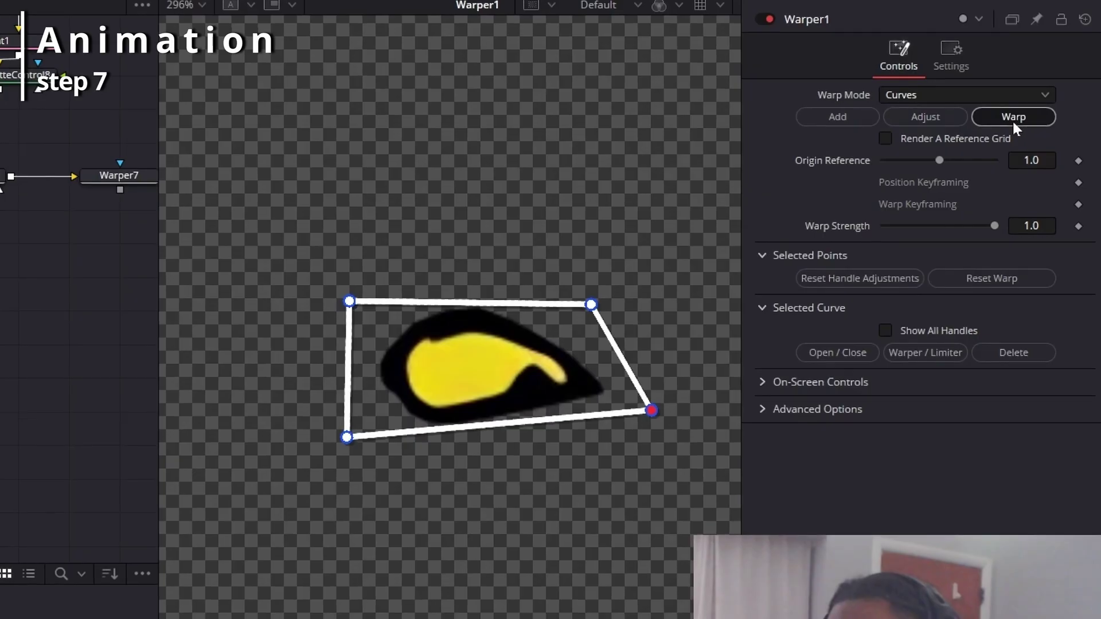
click(353, 301)
drag(348, 306, 350, 326)
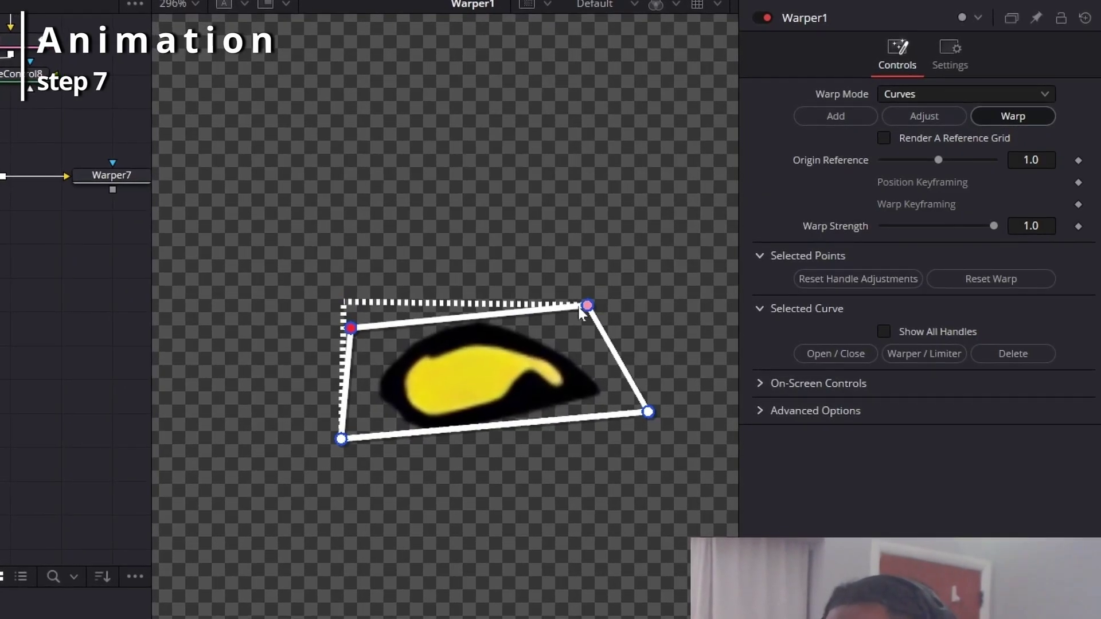
drag(590, 305, 587, 336)
drag(647, 412, 634, 395)
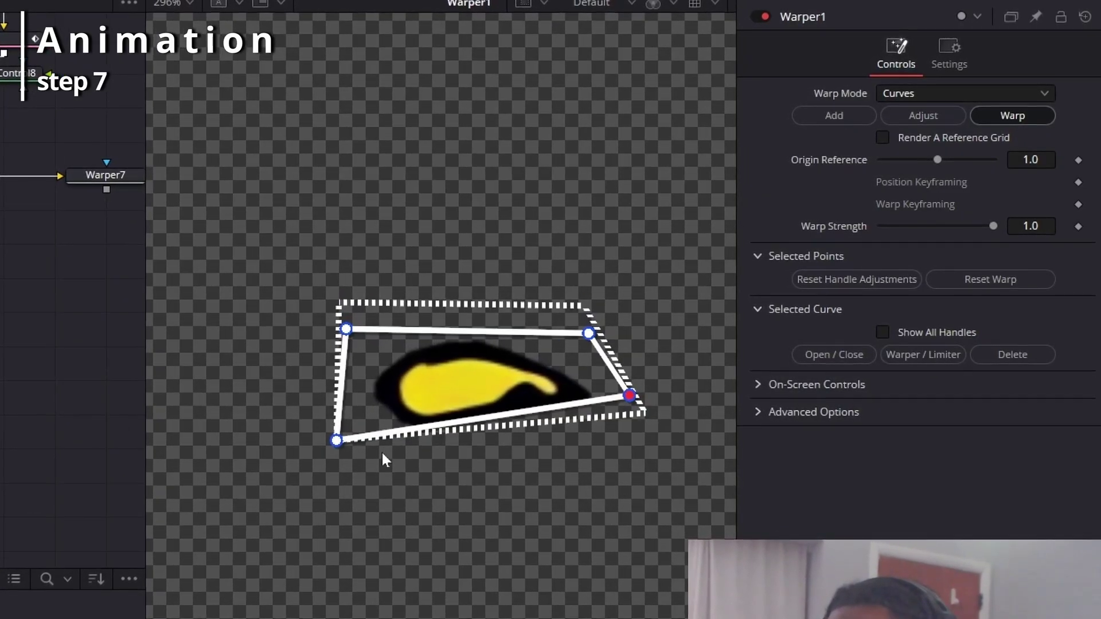
drag(340, 440, 344, 410)
drag(345, 329, 347, 355)
drag(588, 333, 591, 363)
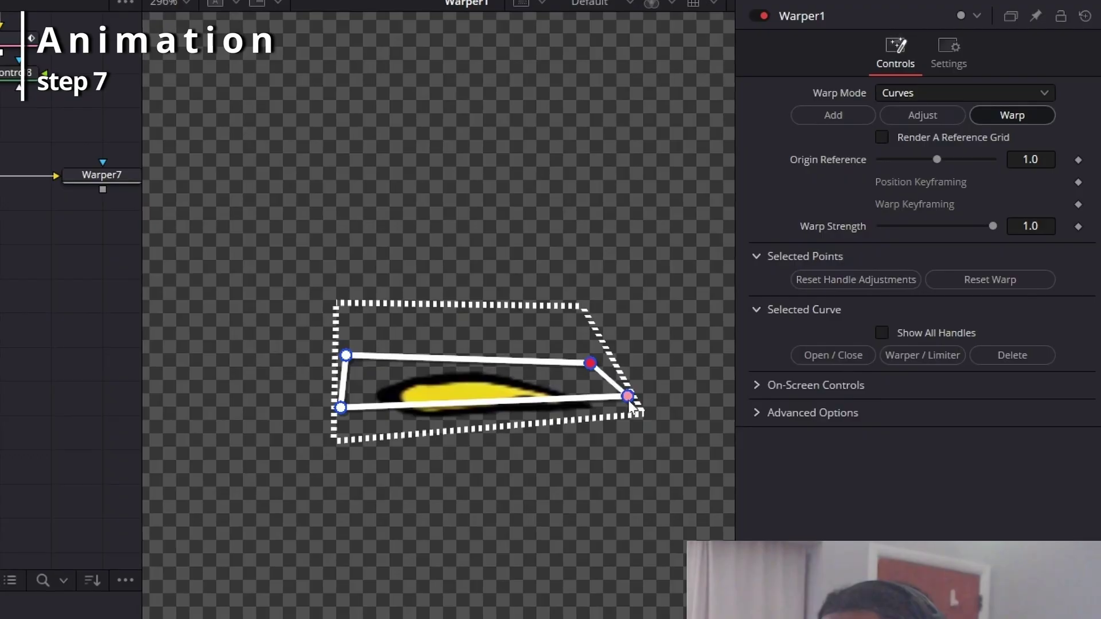
drag(628, 395, 621, 380)
drag(340, 408, 336, 352)
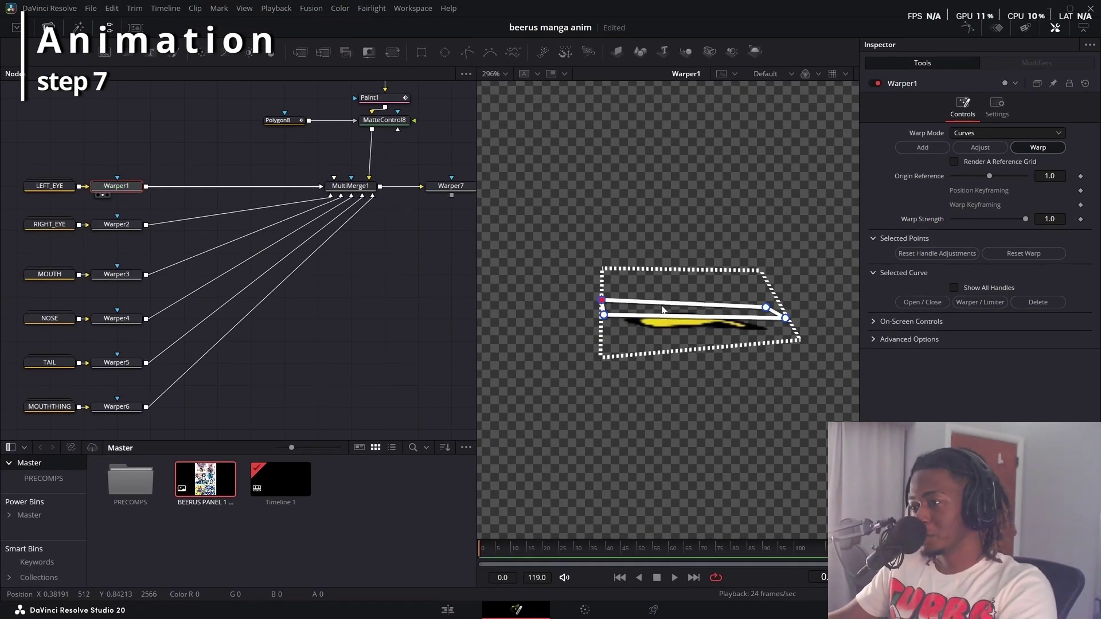
mouse_move(766, 308)
mouse_down()
mouse_move(768, 297)
mouse_move(767, 308)
mouse_up()
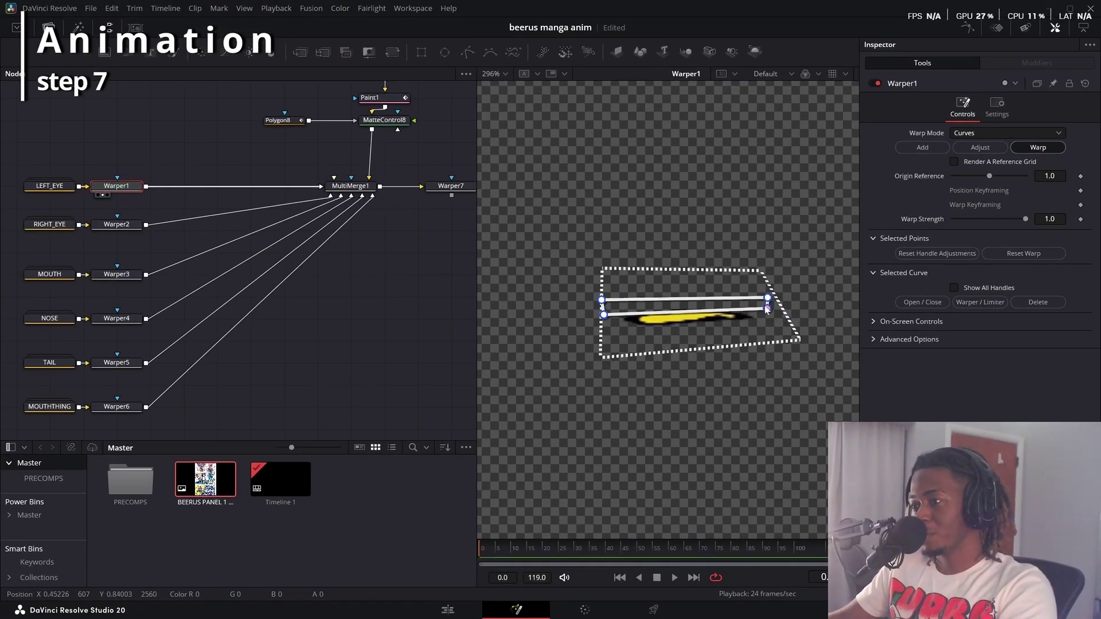
drag(604, 315, 596, 303)
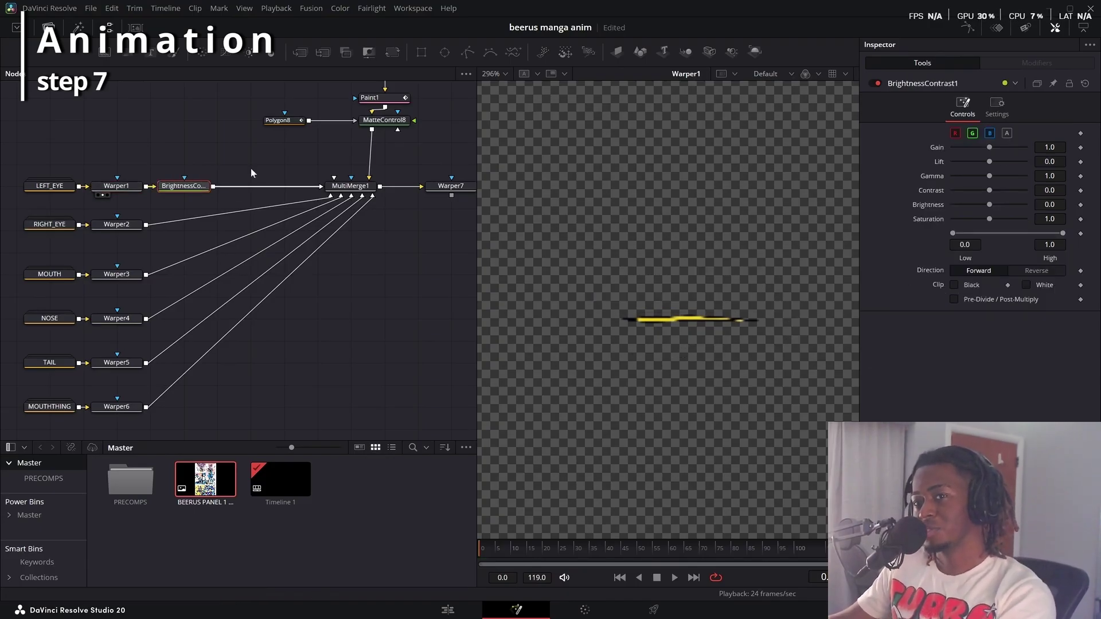
Mask BrightnessContrast1 with Warper1's output and keyframe its Low/High range from blacked-out at frame 0 to 0.0 and 1.0 at frame 2.
key(2)
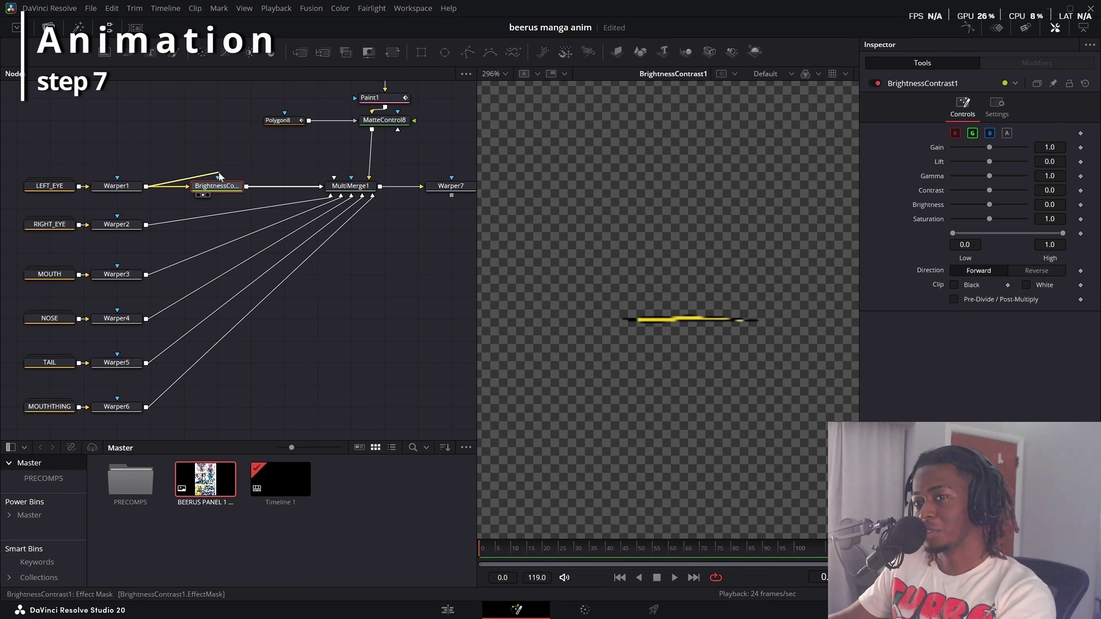
drag(221, 177, 221, 179)
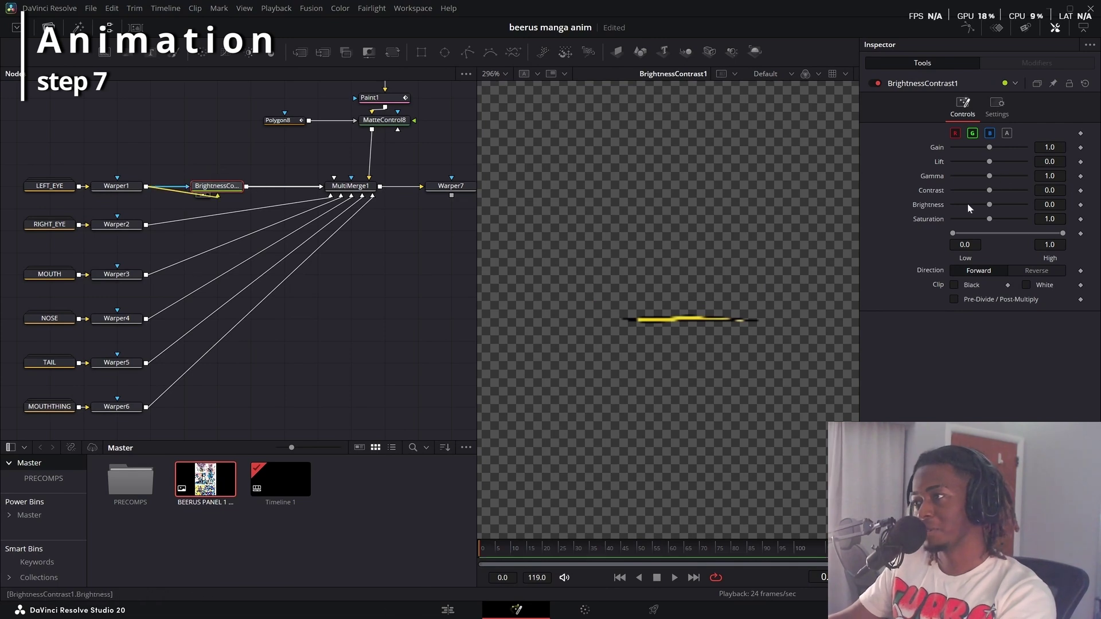
drag(955, 233, 1063, 234)
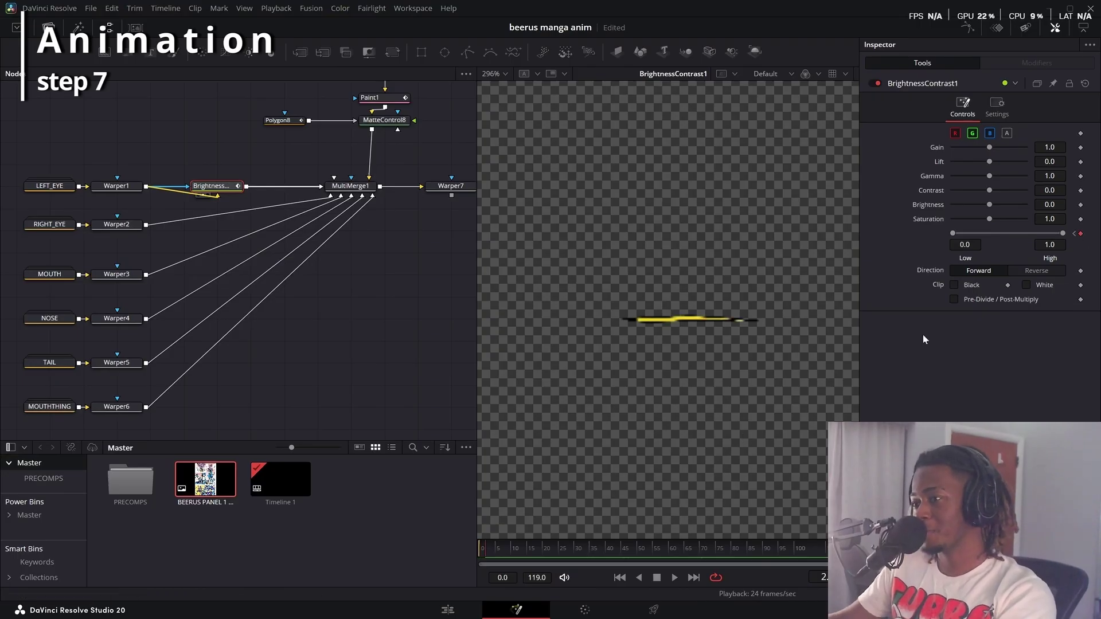
Animate the left eye opening by keyframing Warper1's Warp Strength to 0.0 at frame 14, and play it back.
click(115, 186)
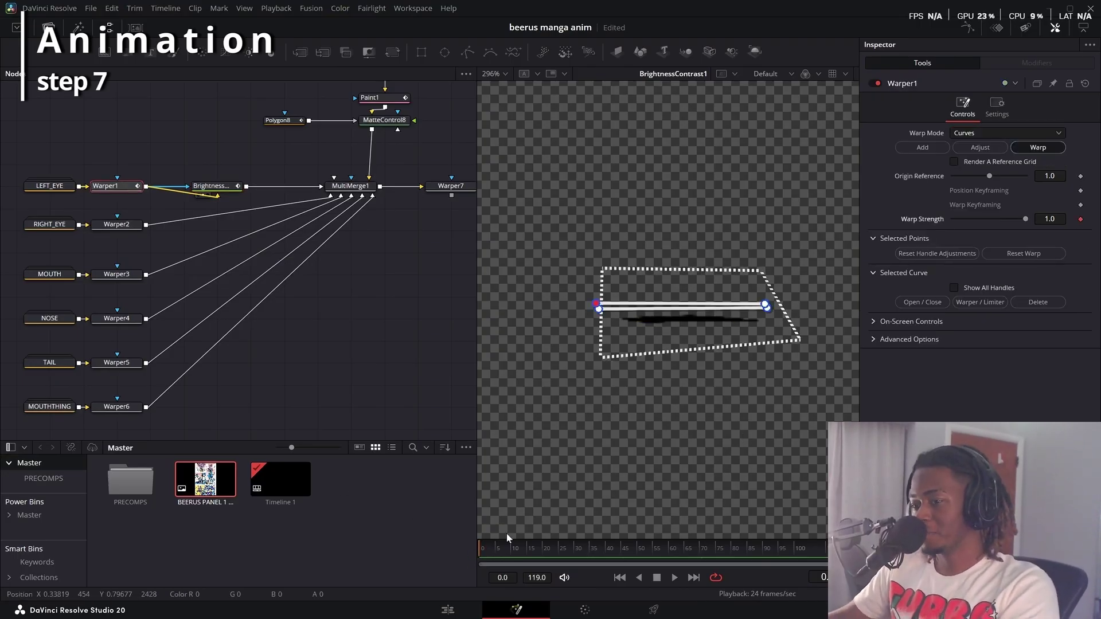
click(532, 548)
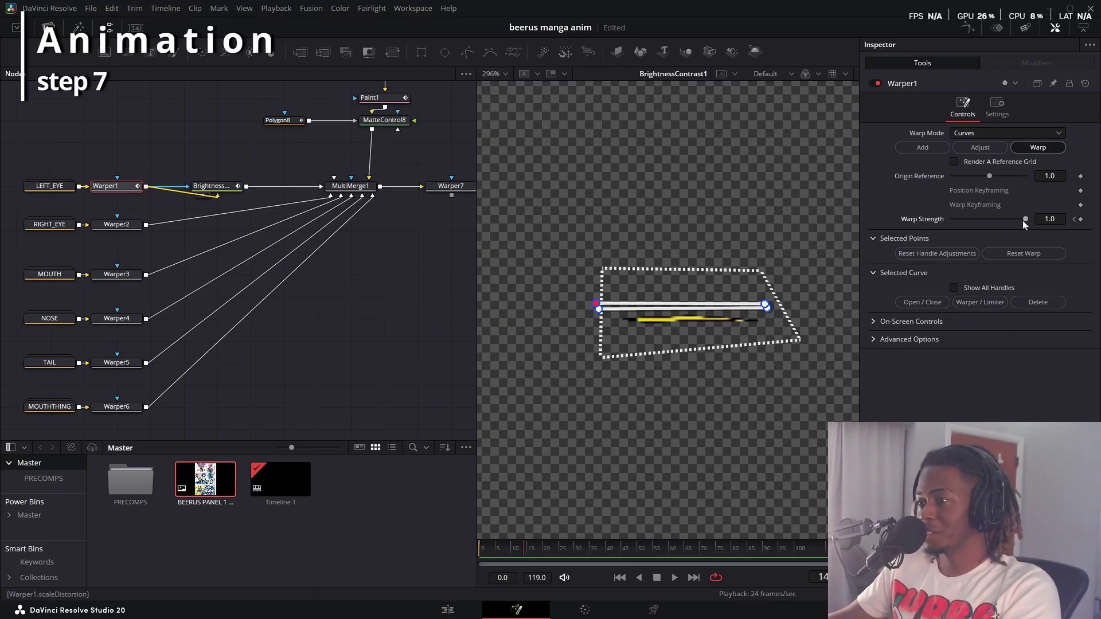
drag(1023, 220, 947, 238)
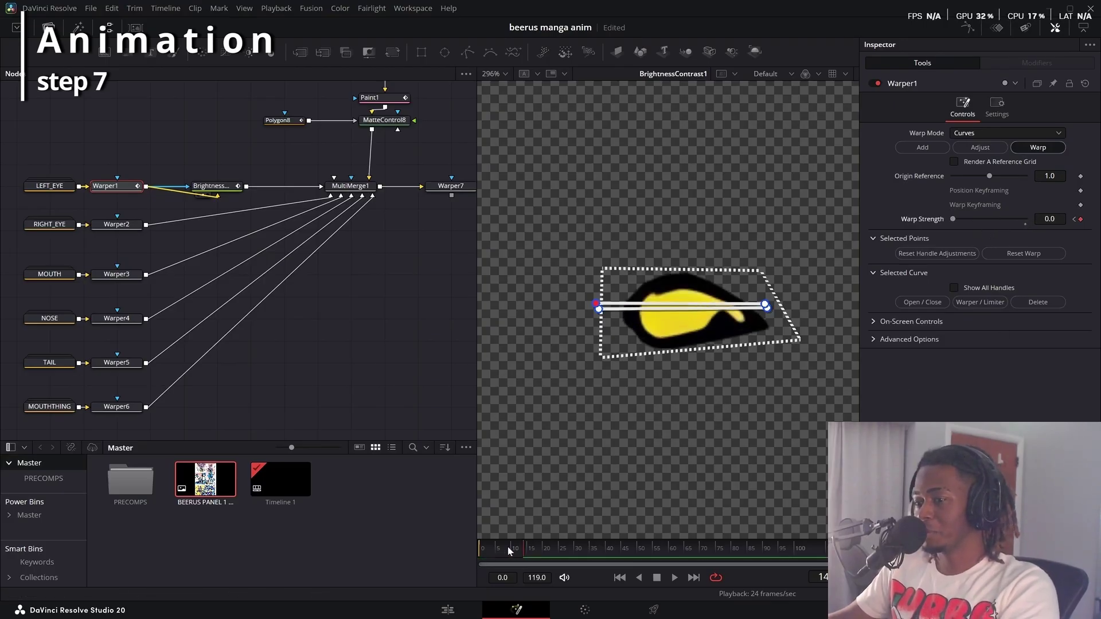
drag(508, 548, 364, 553)
key(space)
key(space)
Show the Warp Strength spline and keyframe a blink with 0.0 at frame 19, 0.362 at frame 23 and 1.0 at frame 26.
key(F8)
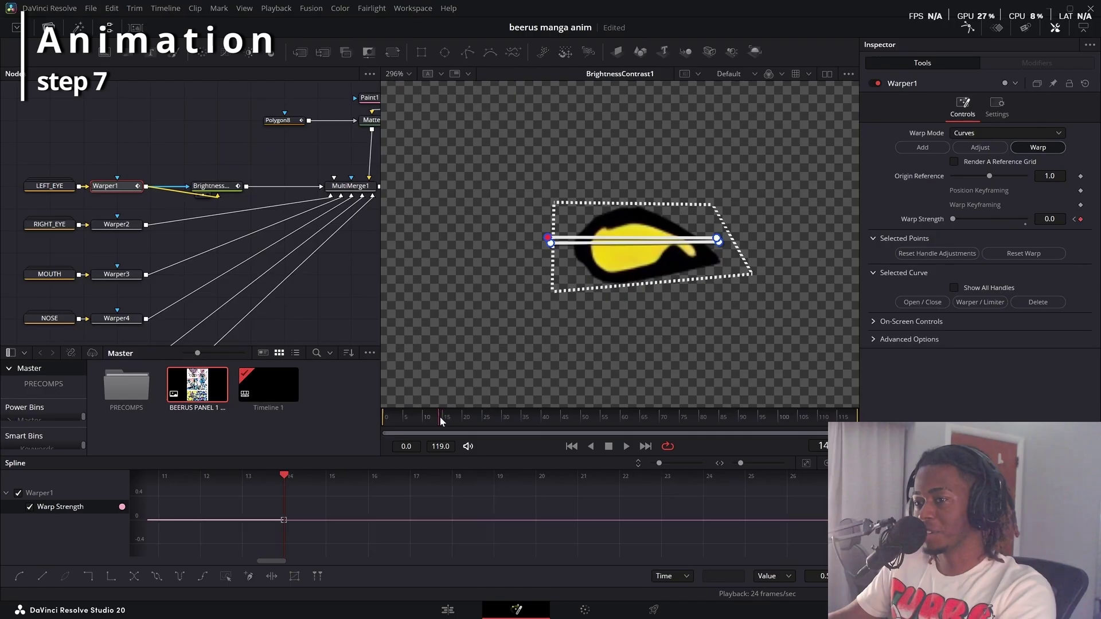
drag(441, 422, 474, 417)
key(Left)
key(Left)
key(Left)
key(Left)
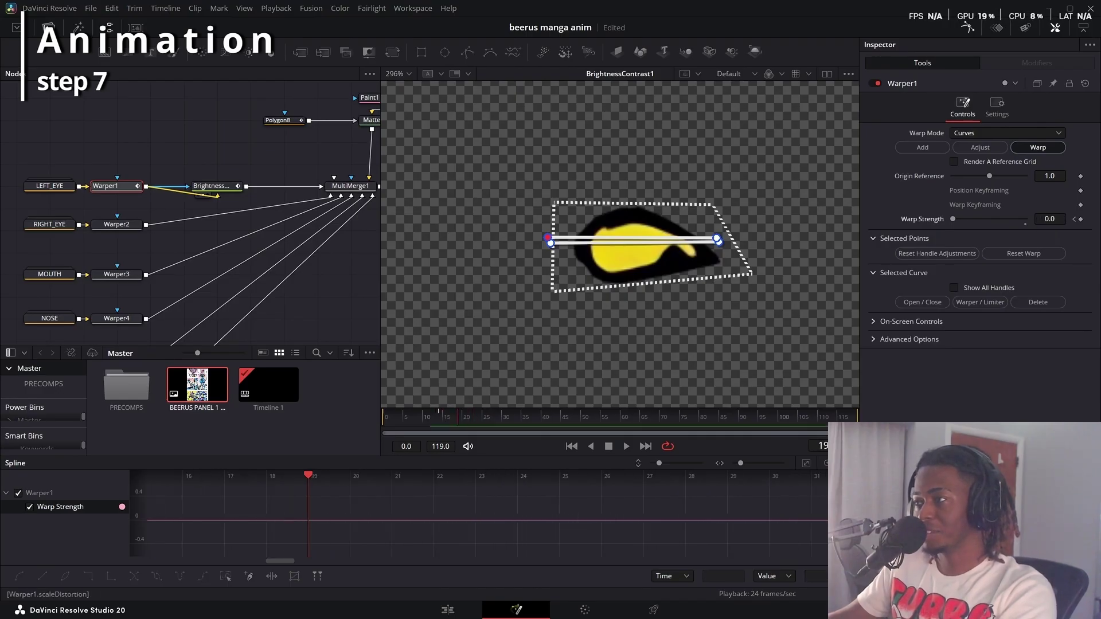
drag(952, 219, 982, 220)
key(Right)
key(Right)
key(Right)
key(Right)
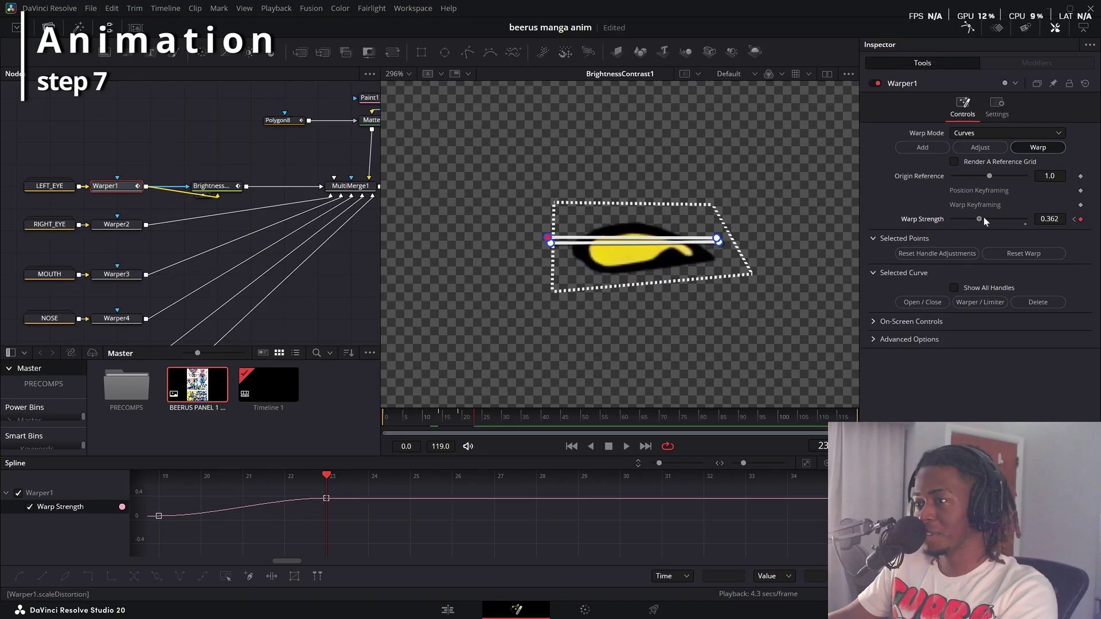
drag(480, 418, 487, 417)
drag(1049, 219, 1074, 229)
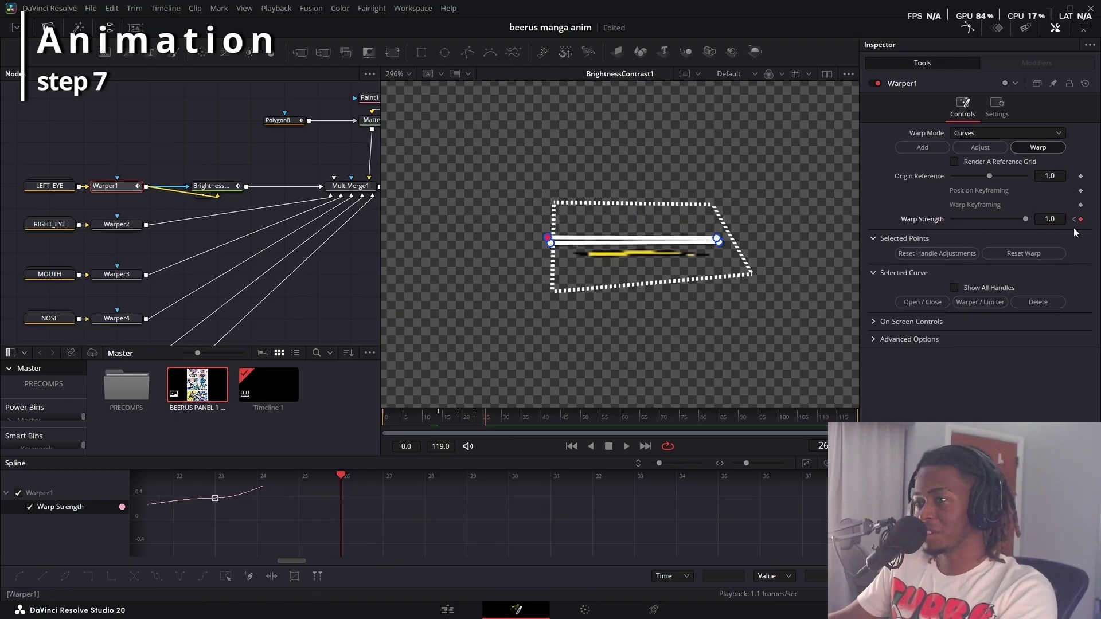
Keyframe BrightnessContrast1's Low/High range to turn the left eye black while it is closed in the blink.
click(216, 186)
click(479, 418)
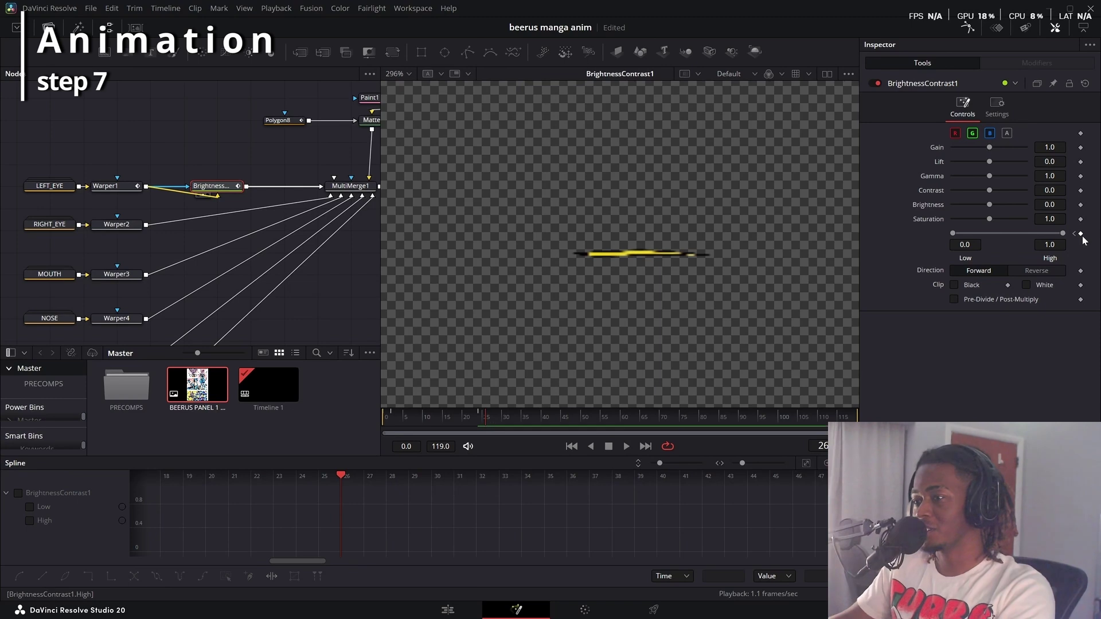
drag(1062, 233, 959, 233)
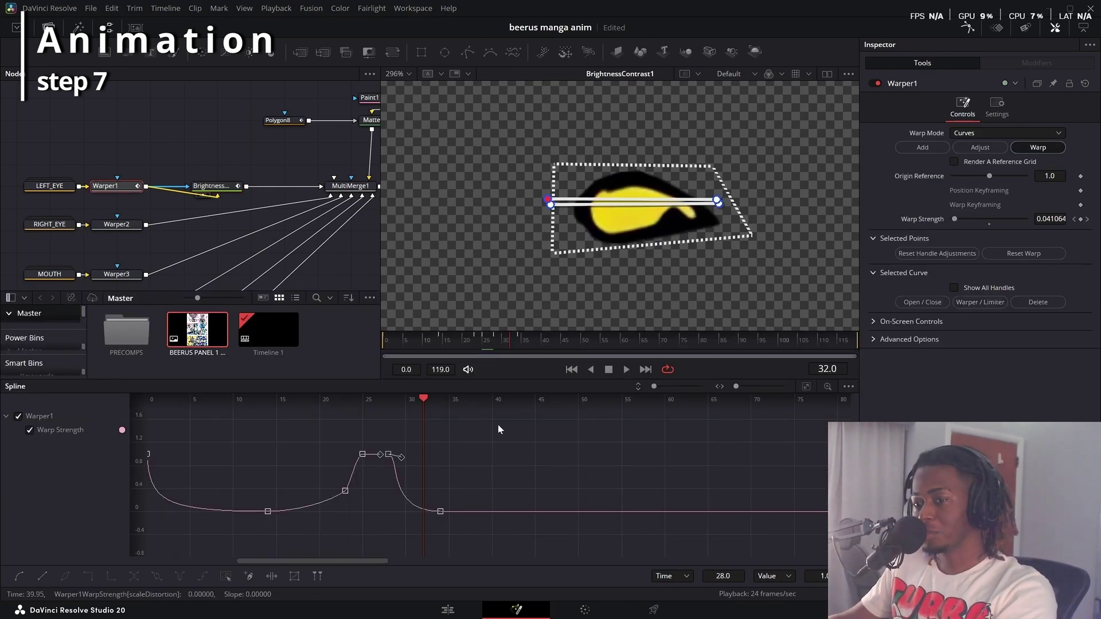
Review the first blink and duplicate its Warp Strength keyframes as a second blink starting at frame 35.
drag(481, 343, 432, 347)
drag(270, 563, 269, 560)
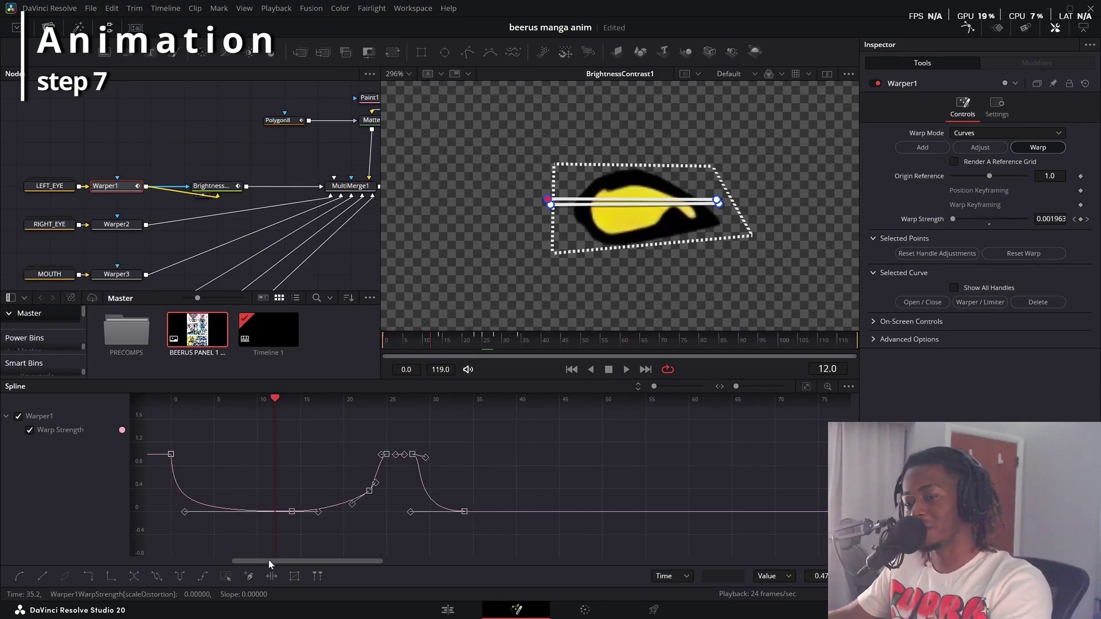
drag(275, 418, 292, 418)
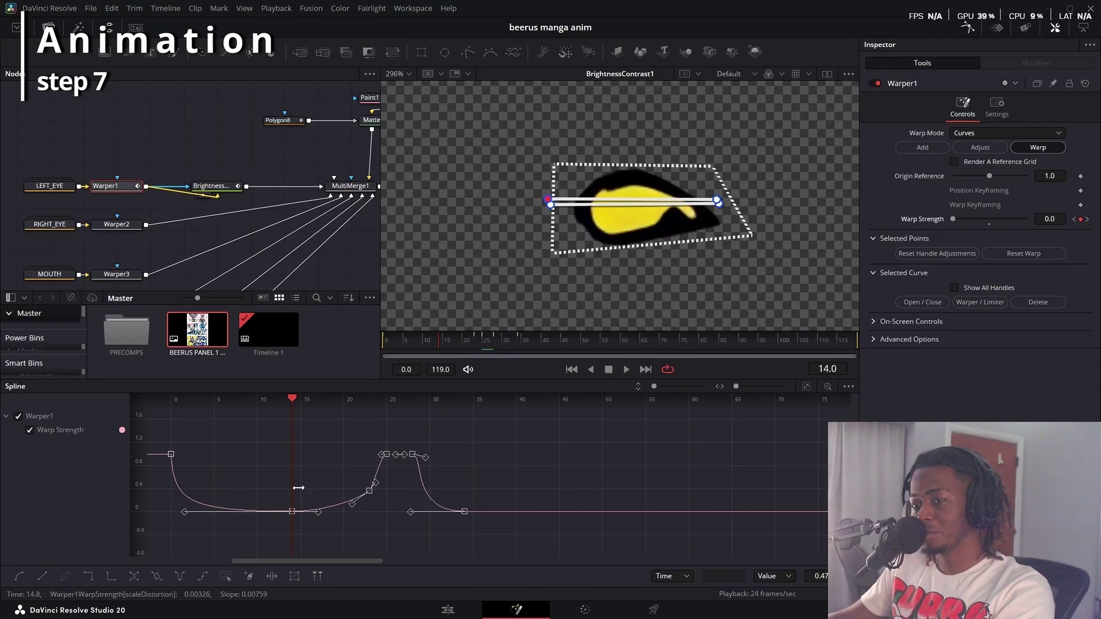
drag(325, 478, 262, 539)
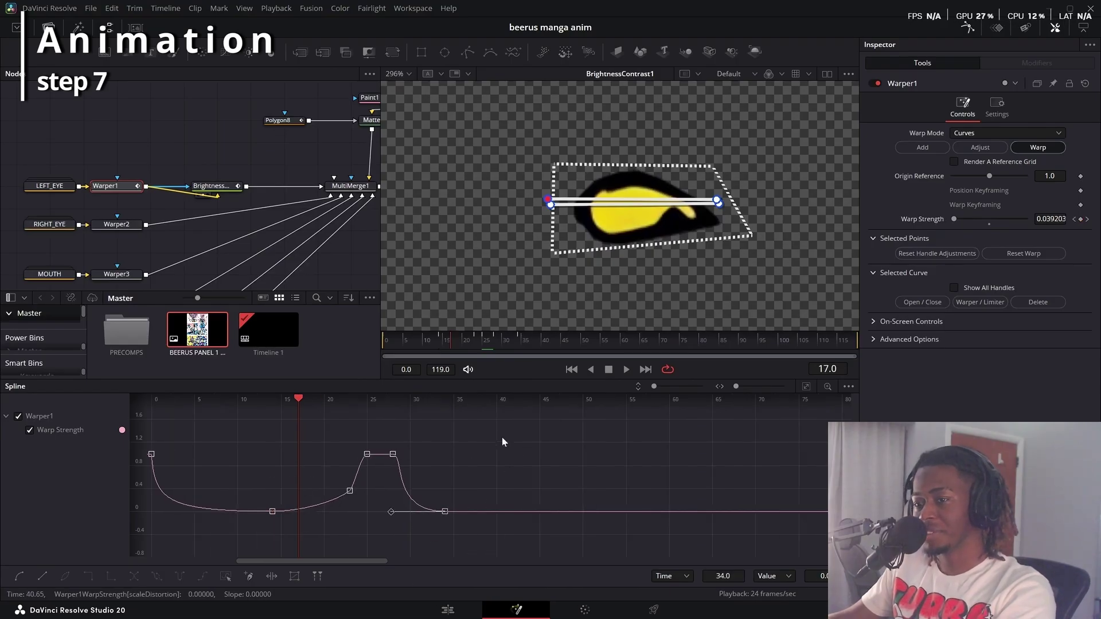
drag(500, 435, 265, 530)
drag(273, 511, 459, 507)
key(space)
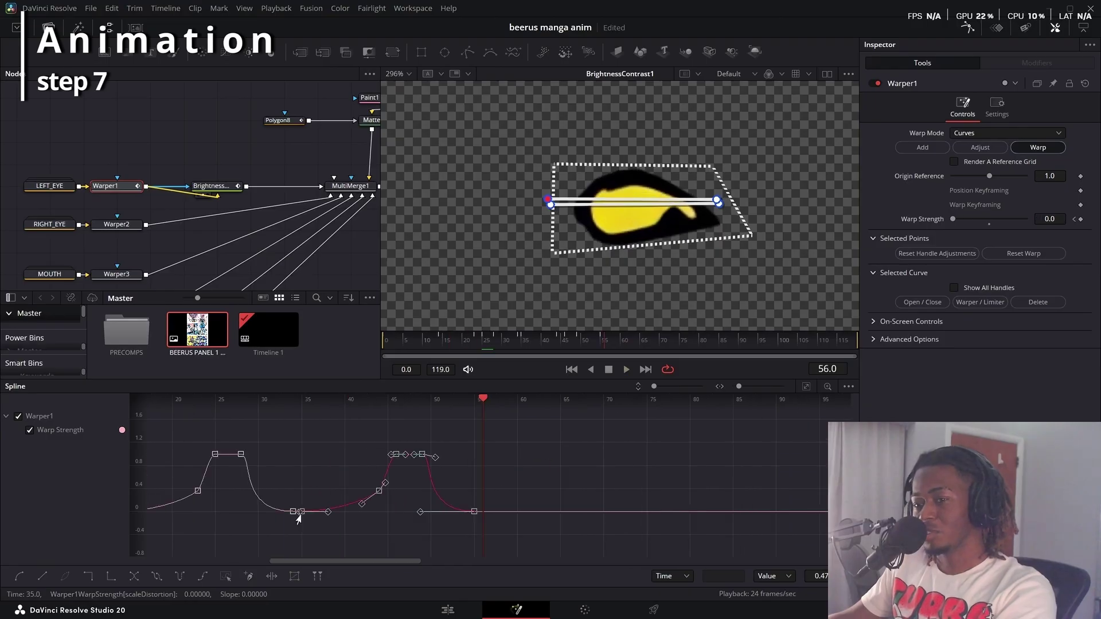
Try to shift the second blink's keyframes earlier and delete the overlapping keyframe at frame 34.
drag(298, 515, 253, 521)
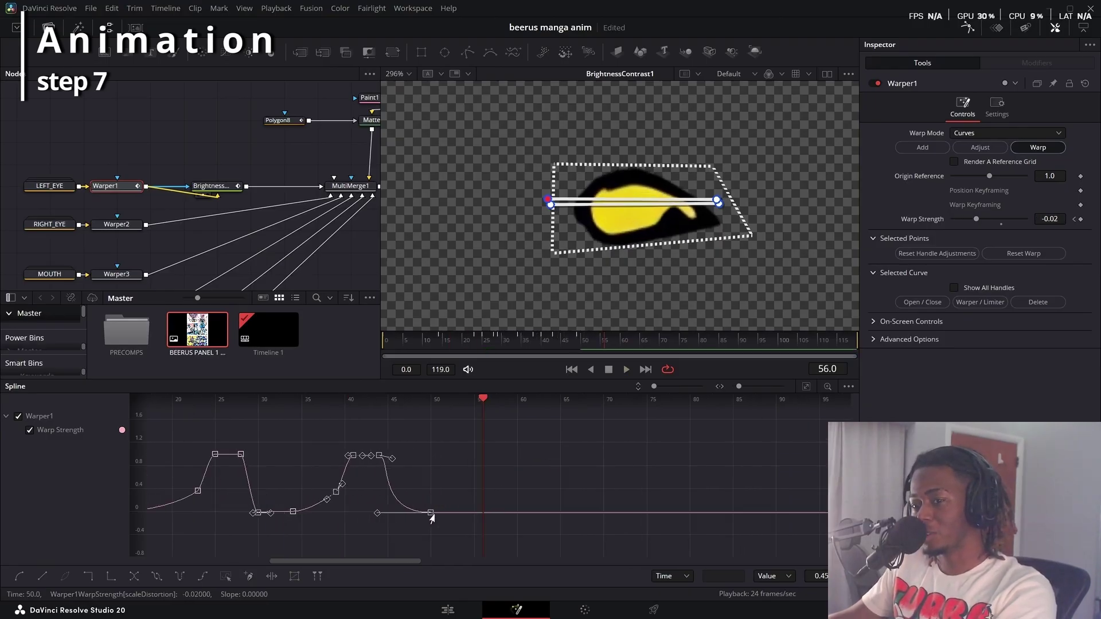
drag(286, 480, 295, 538)
key(Delete)
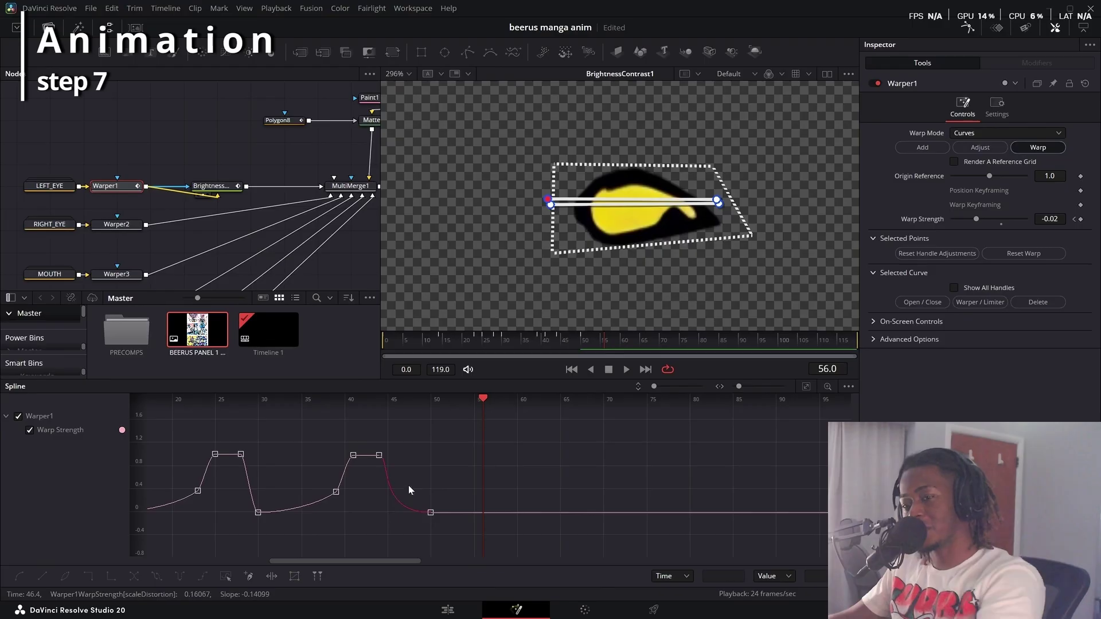
Tighten the second blink's Warp Strength keyframes to span frames 35 to 45 and play the animation.
drag(483, 445, 189, 496)
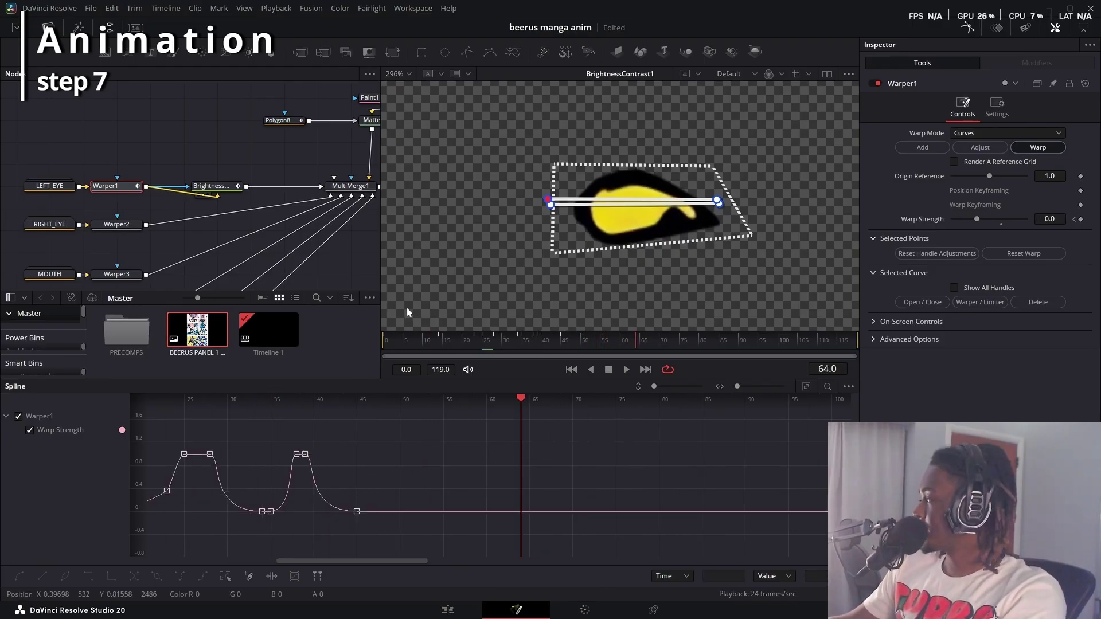
key(space)
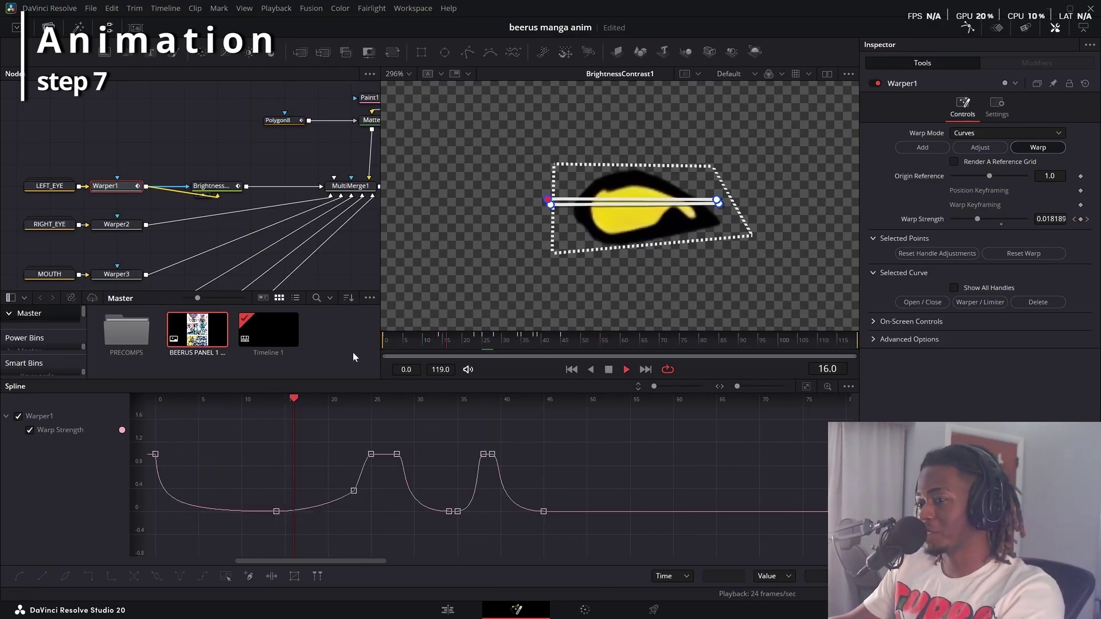
View Warper2 and draw a closed five-point warp curve around the right eye.
click(116, 224)
key(space)
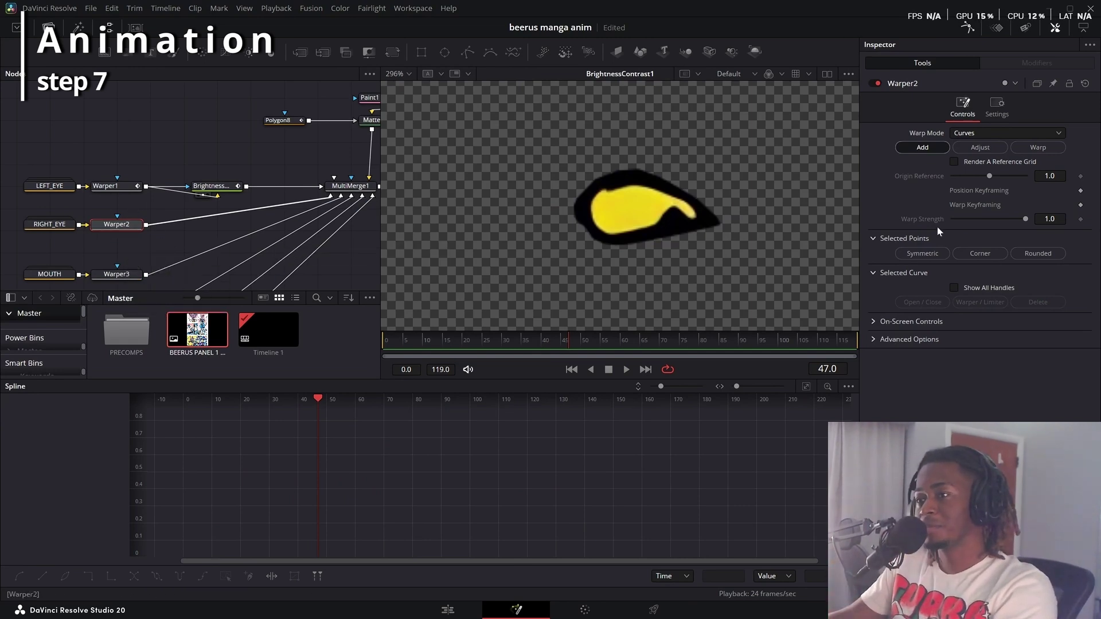
key(1)
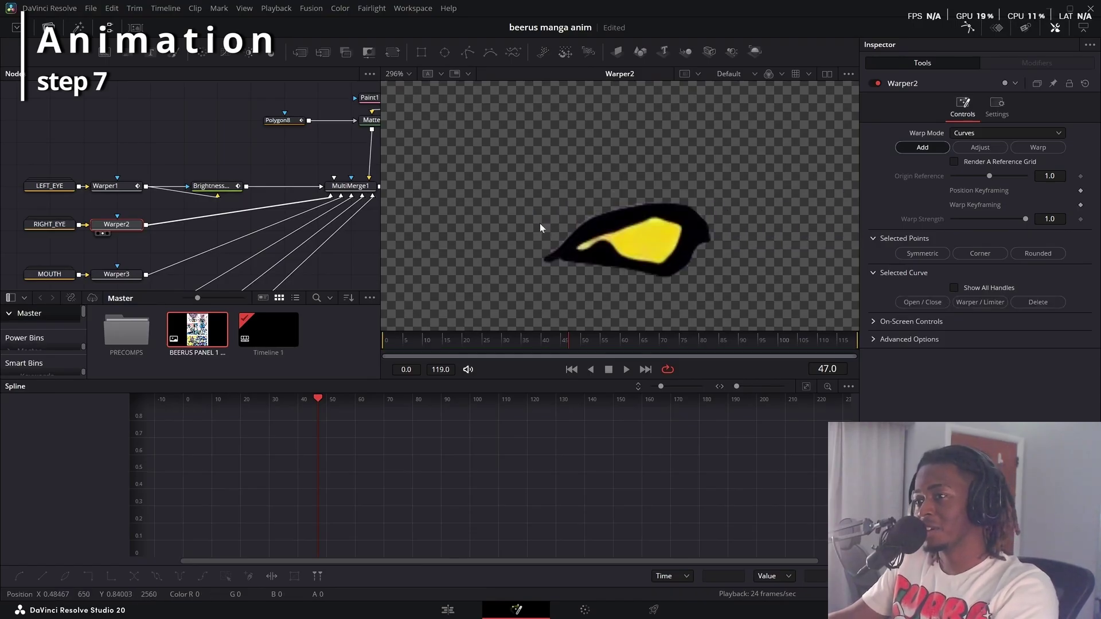
click(538, 204)
click(530, 271)
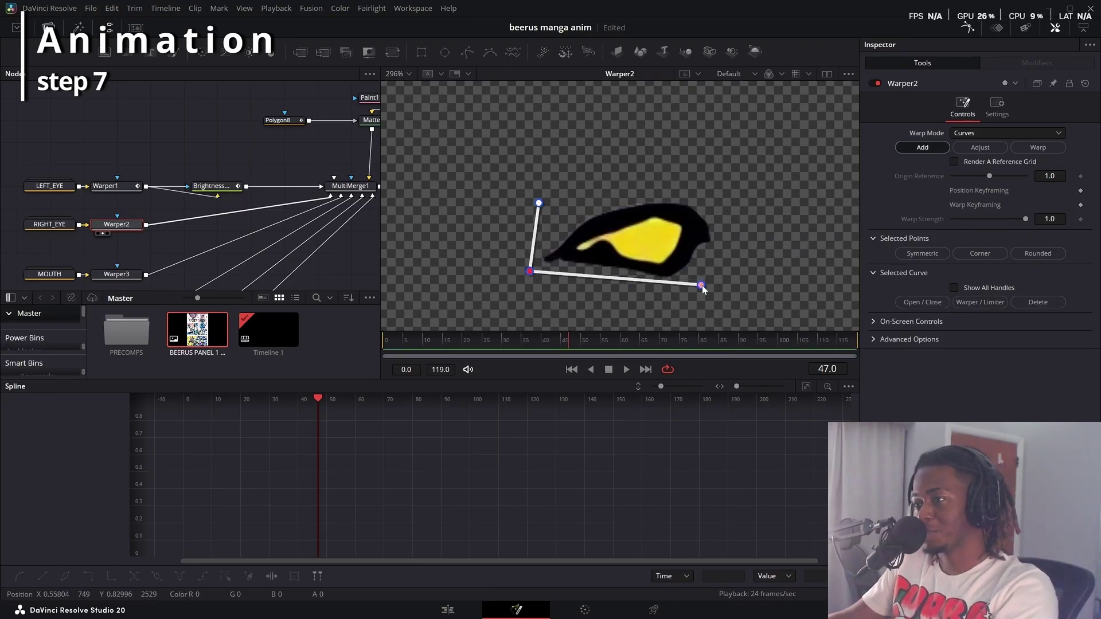
click(701, 285)
click(730, 212)
click(641, 187)
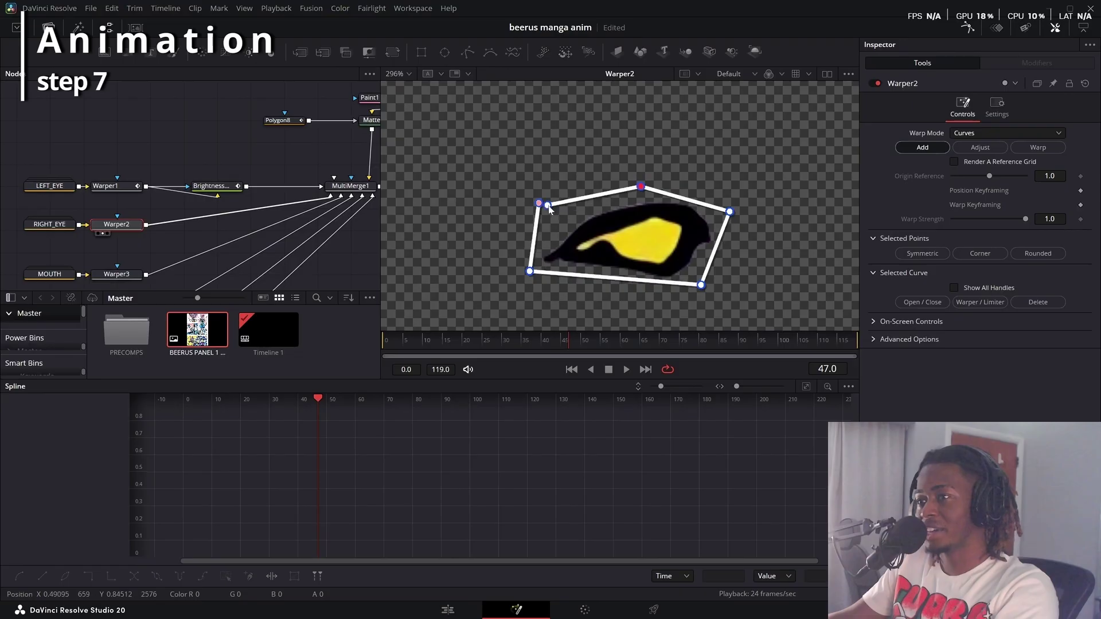
click(540, 204)
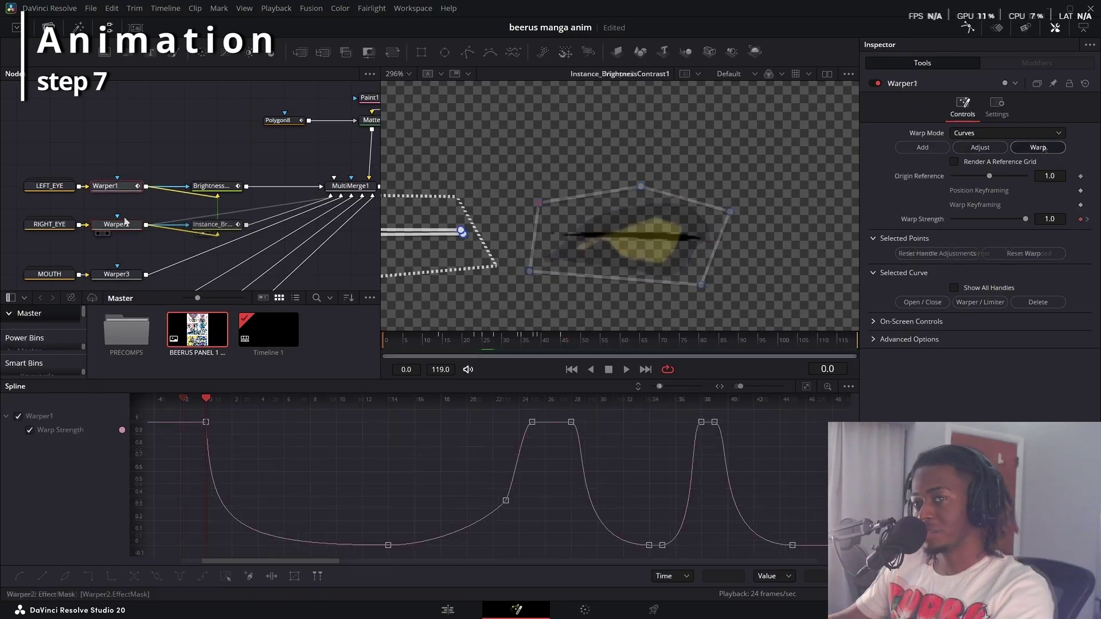
Connect Warper2's Warp Strength to Warper1's Warp Strength so the right eye shares the left eye's blink animation.
right_click(913, 220)
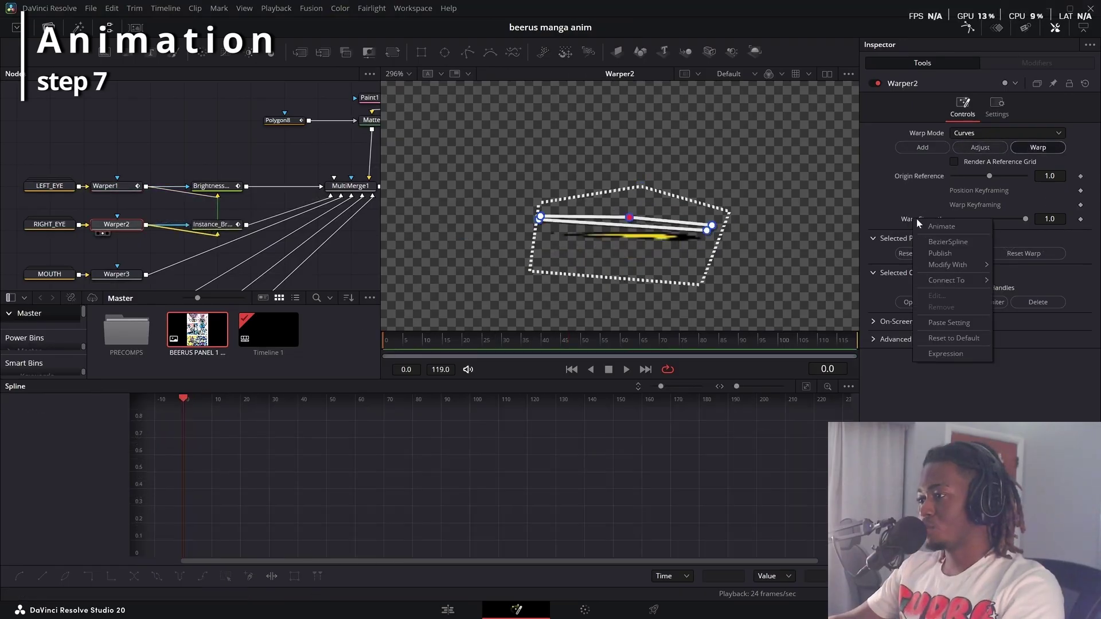
mouse_move(943, 281)
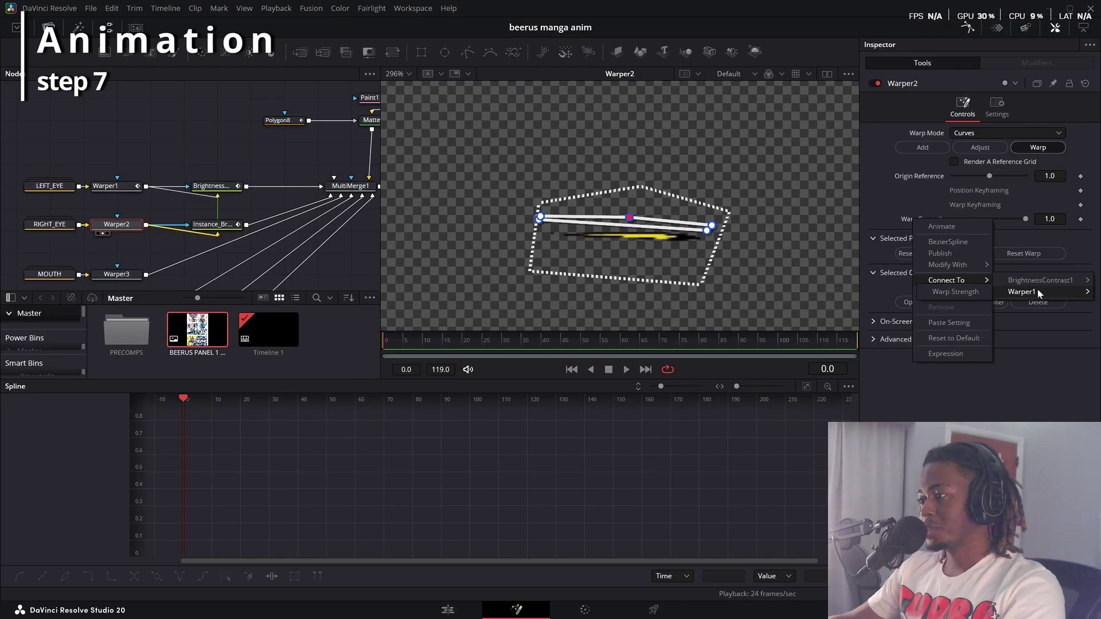
mouse_move(1037, 293)
click(969, 294)
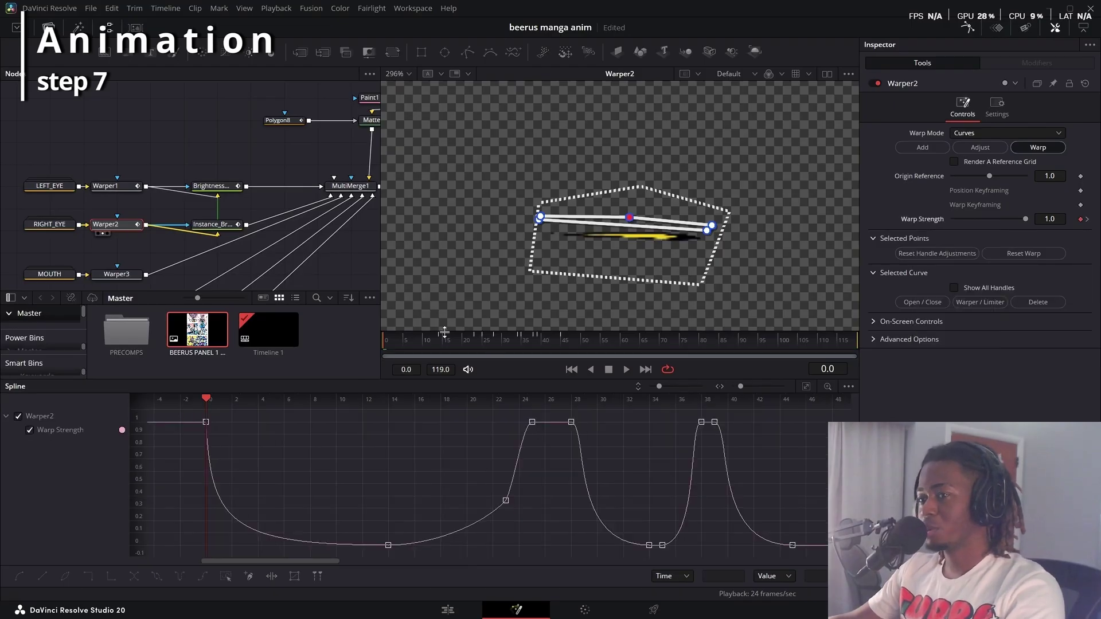
View the merged face from MultiMerge1 and play the animation to check both eyes blinking.
key(space)
key(space)
drag(276, 242, 167, 197)
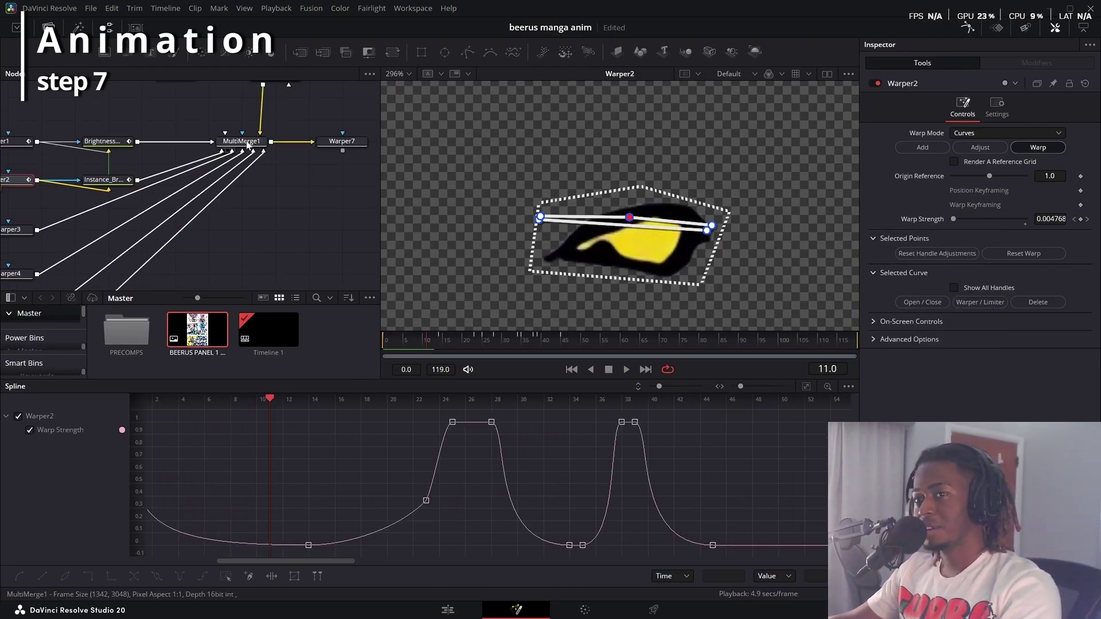
drag(247, 142, 525, 155)
drag(567, 379, 600, 475)
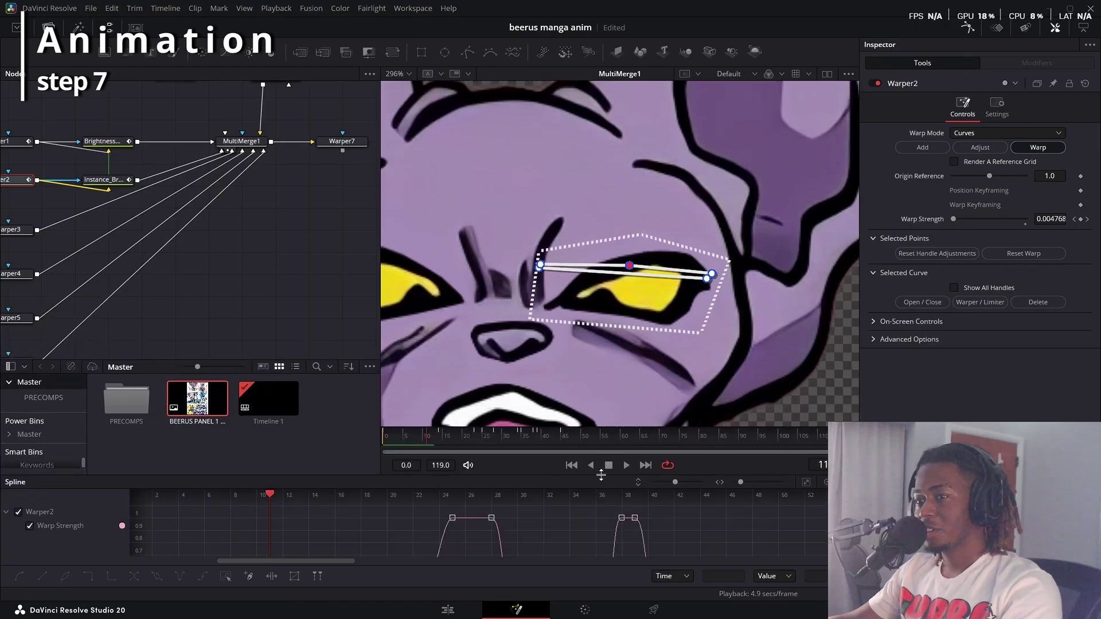
drag(451, 442, 384, 442)
drag(497, 338, 638, 323)
key(space)
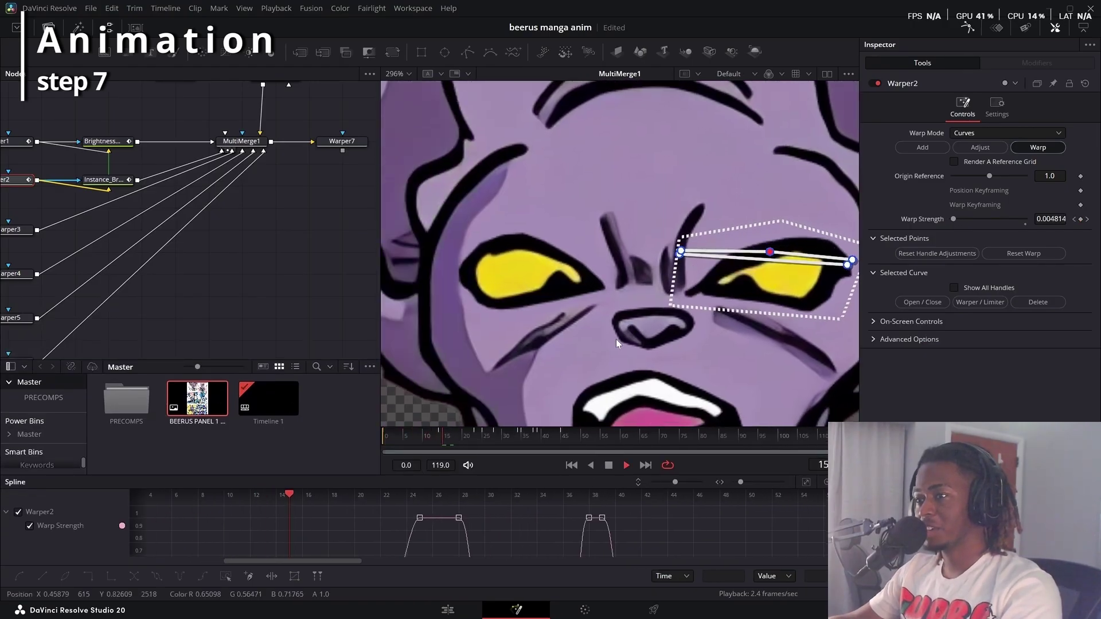
scroll(616, 339, down, 2)
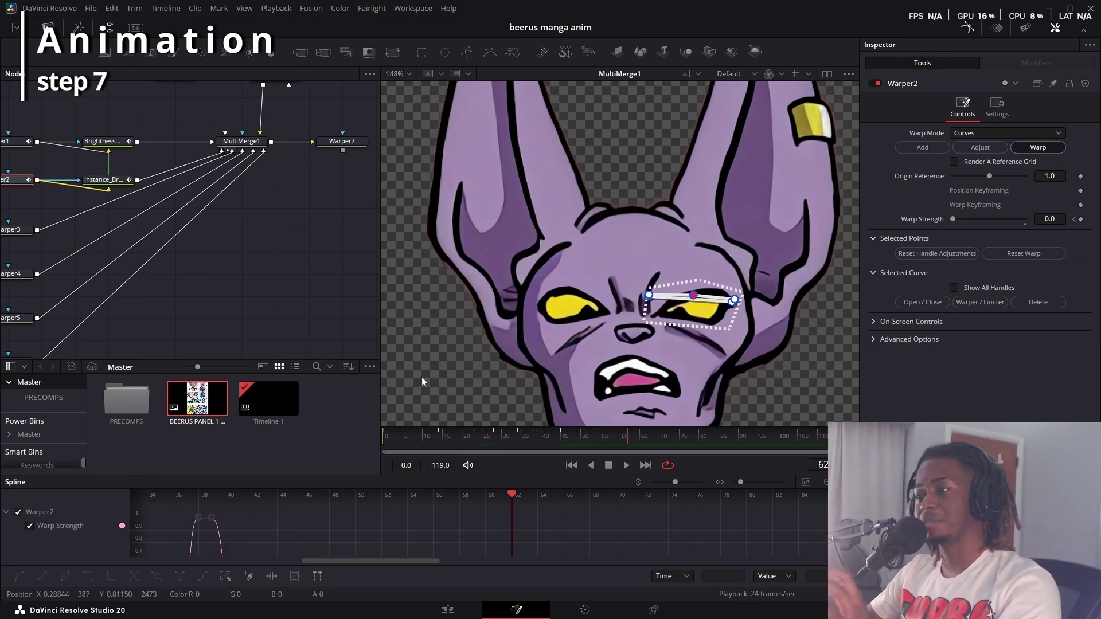
drag(476, 359, 501, 358)
drag(542, 436, 275, 476)
key(space)
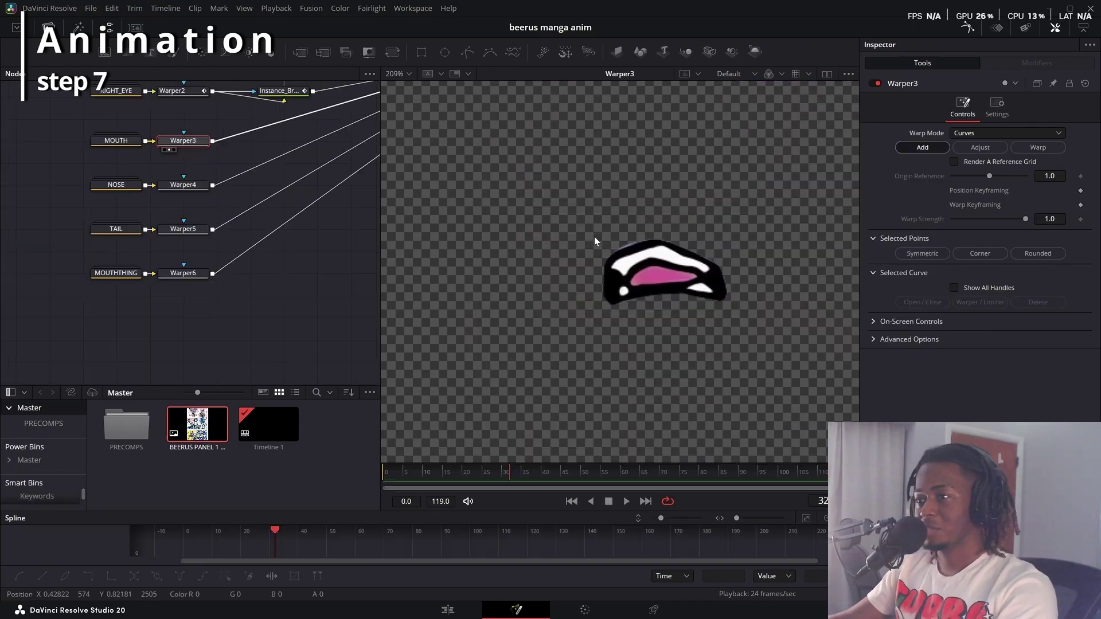
Draw a closed four-point warp curve around the mouth in Warper3.
click(588, 239)
click(588, 310)
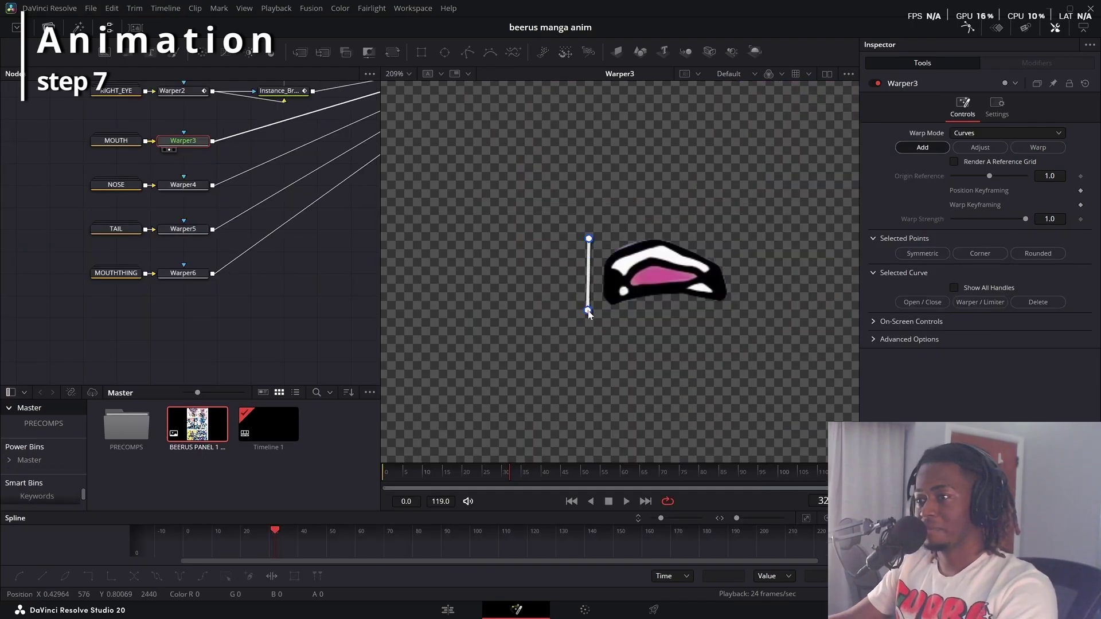
click(740, 306)
click(730, 235)
click(589, 239)
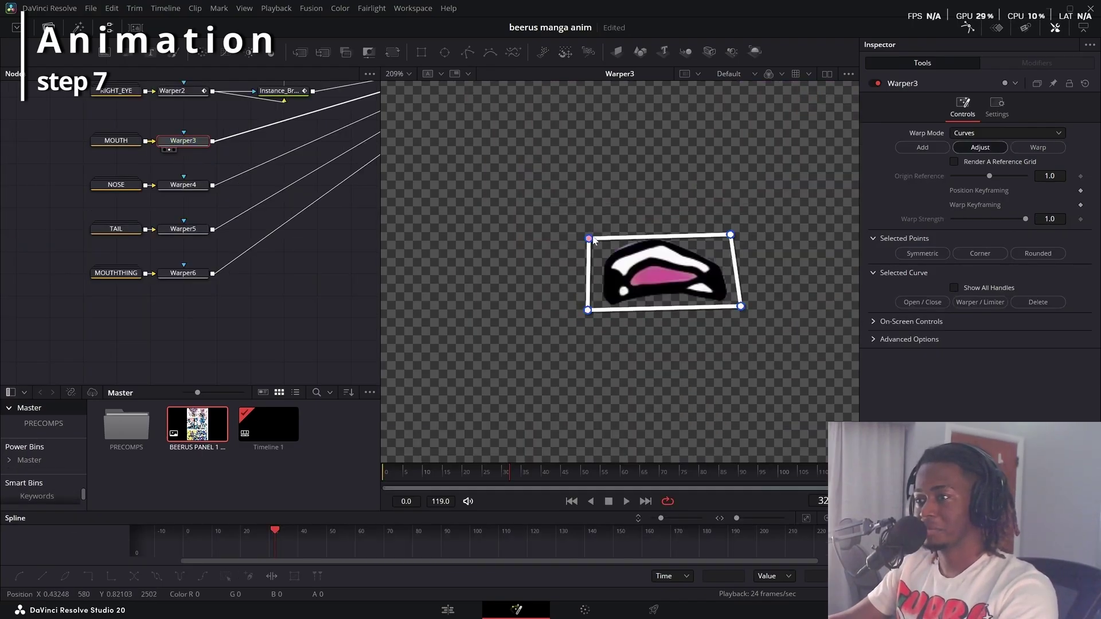
Warp the mouth's curve points toward each other to squash the mouth into a nearly closed shape.
click(1038, 147)
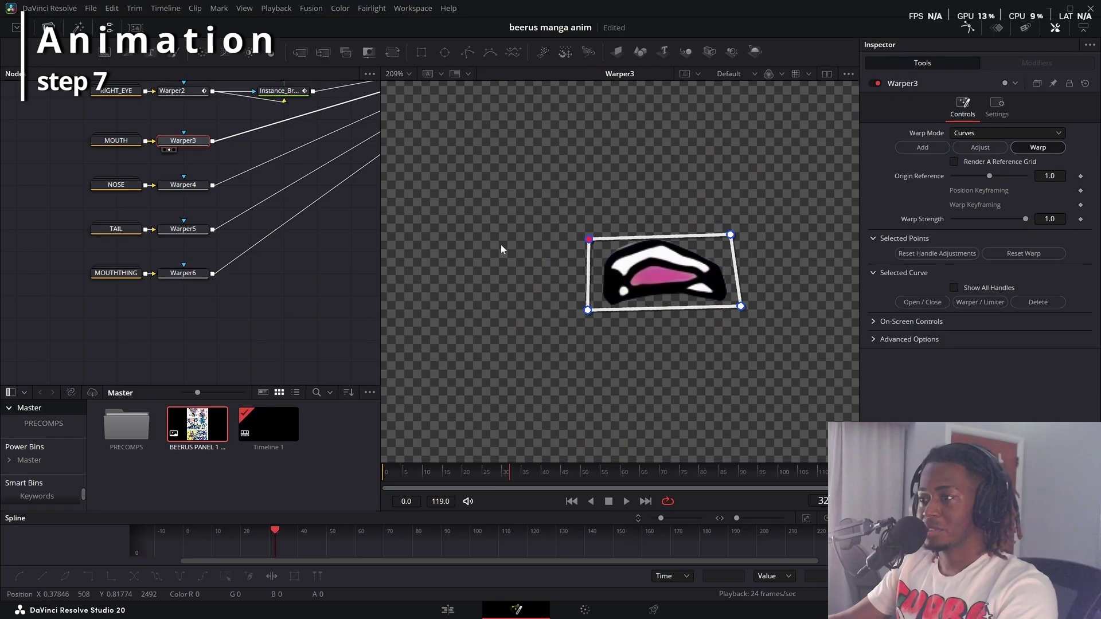
drag(659, 236, 658, 265)
drag(741, 306, 741, 282)
drag(588, 311, 591, 260)
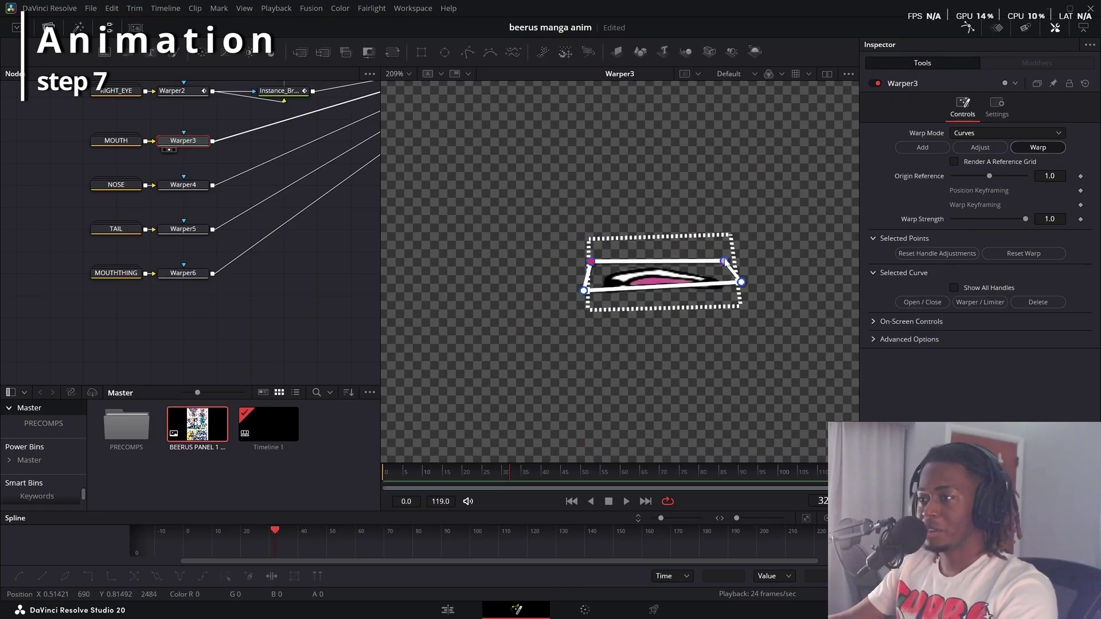
drag(725, 262, 736, 255)
drag(475, 472, 383, 472)
drag(584, 291, 587, 284)
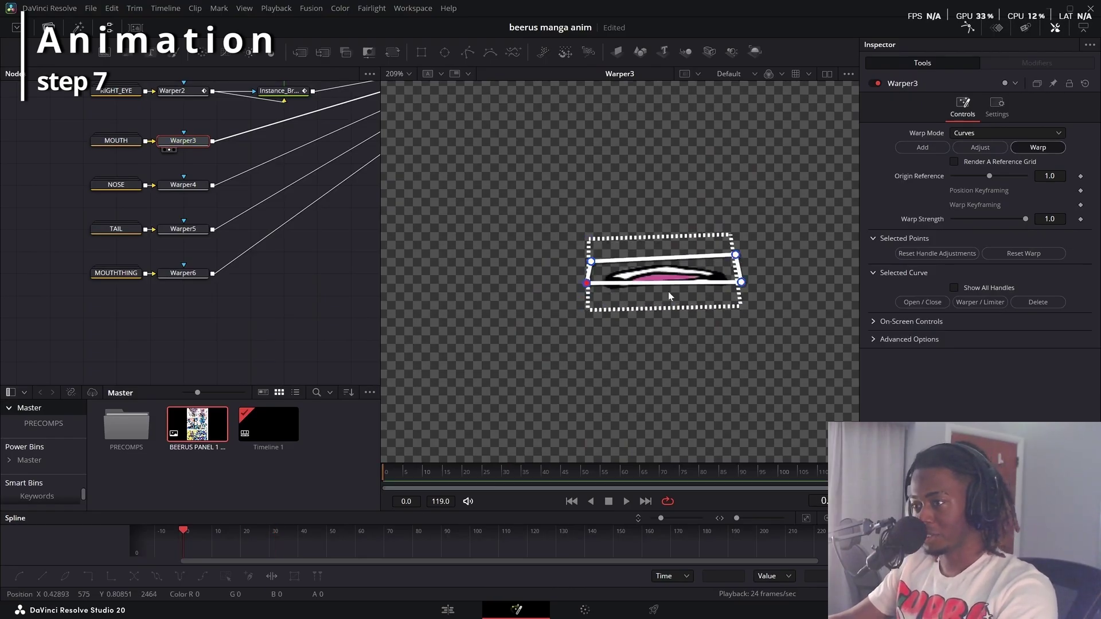
drag(741, 281, 740, 274)
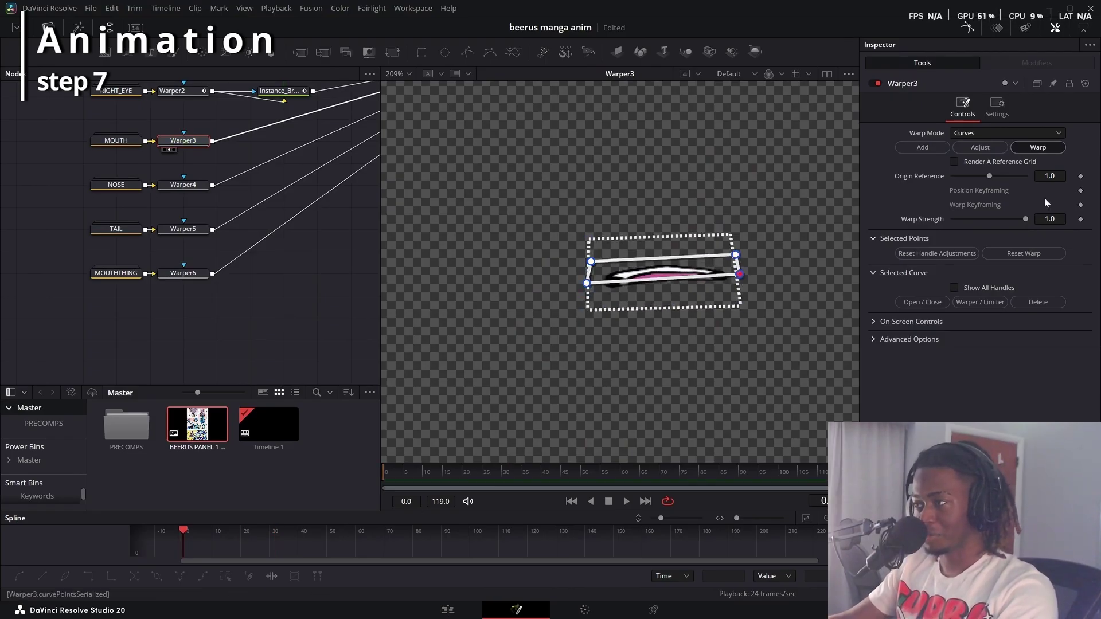
Keyframe Warper3's Warp Strength from 1.0 at frame 0 to 0.0 at frame 22, with a steep initial drop.
drag(976, 225, 952, 221)
click(1081, 219)
key(shift+Right)
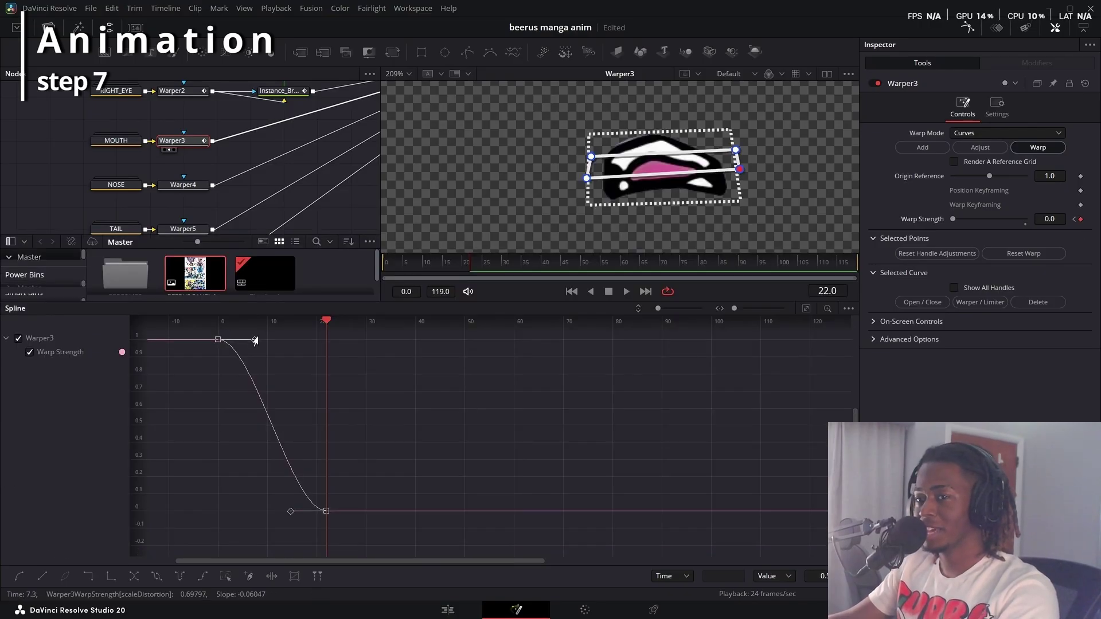
drag(256, 341, 224, 487)
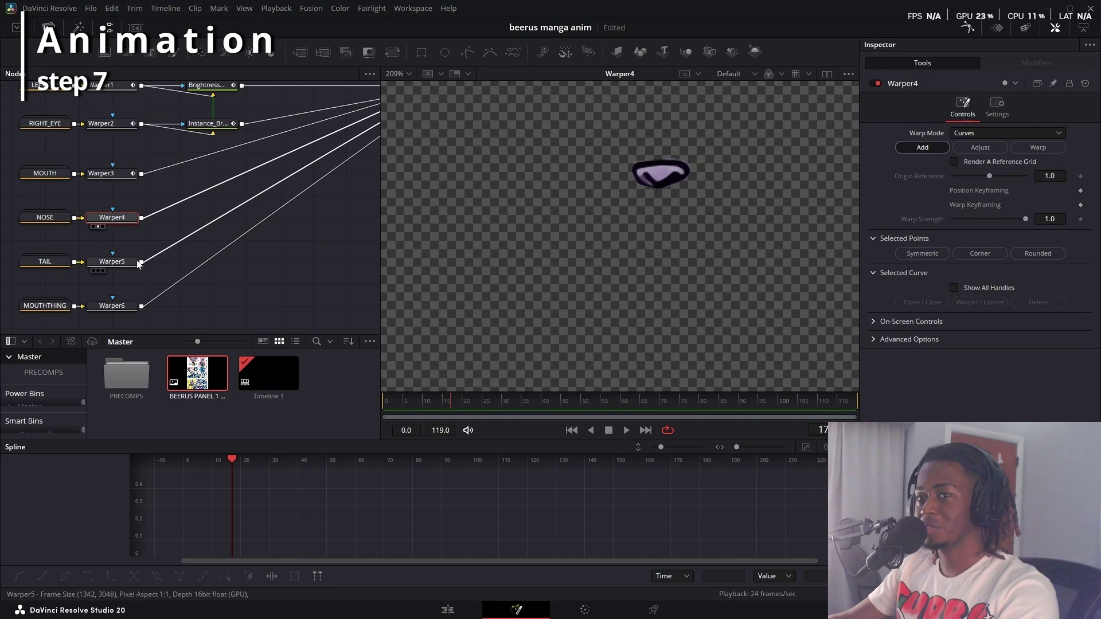
Draw a closed four-point warp curve around the nose in Warper4.
click(621, 167)
click(696, 197)
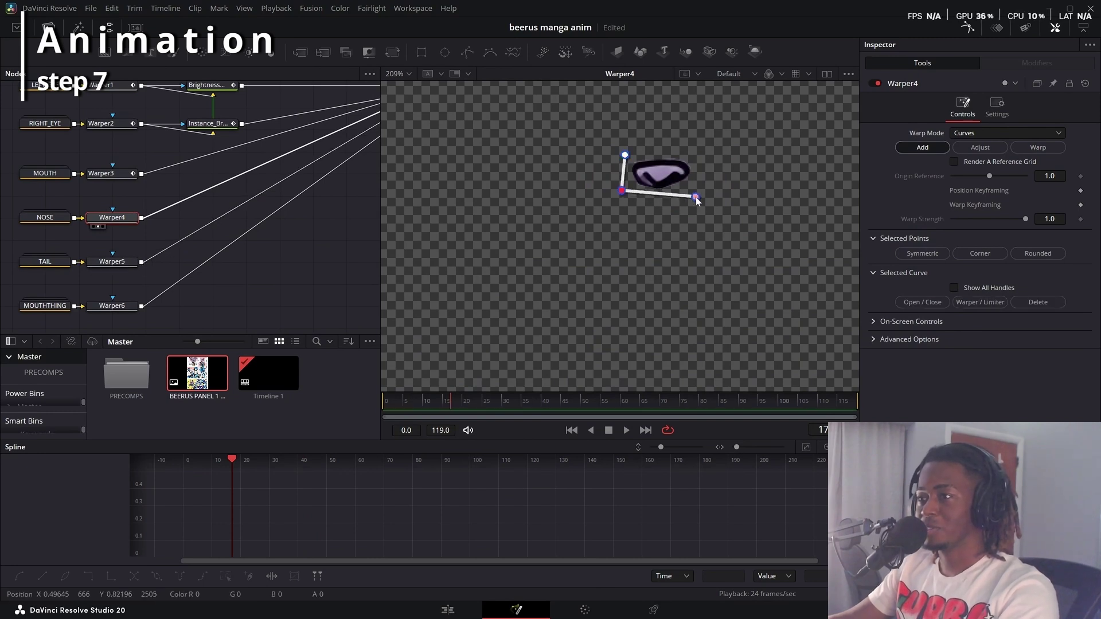
click(701, 154)
click(625, 155)
Warp the nose's curve points downward to lower and reshape the nose.
click(1038, 148)
drag(621, 190, 618, 200)
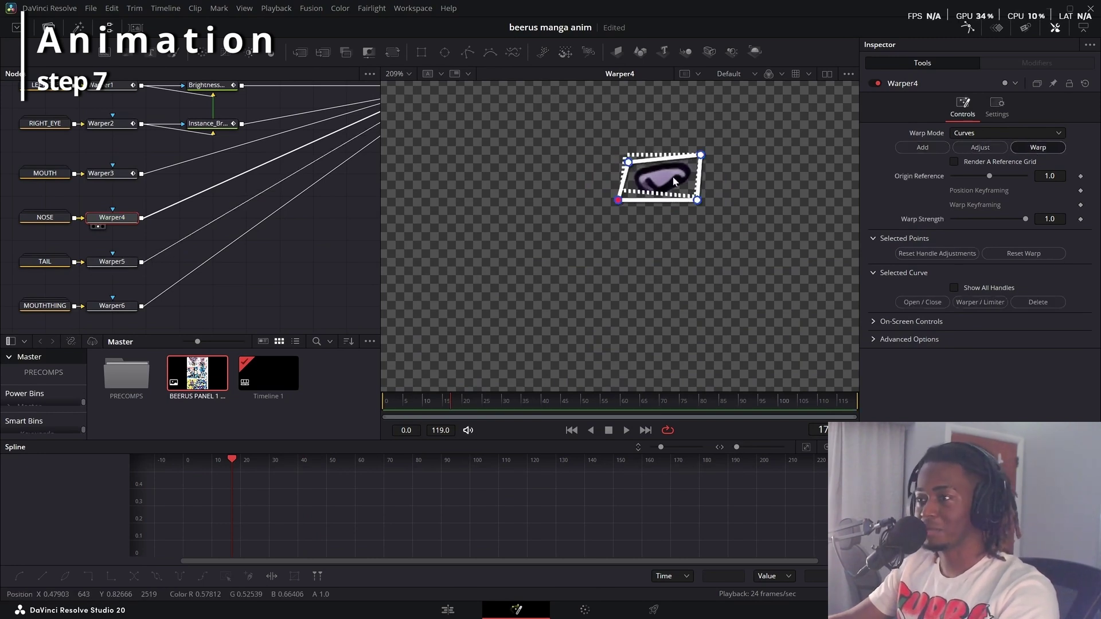
drag(701, 155, 694, 168)
drag(628, 162, 624, 171)
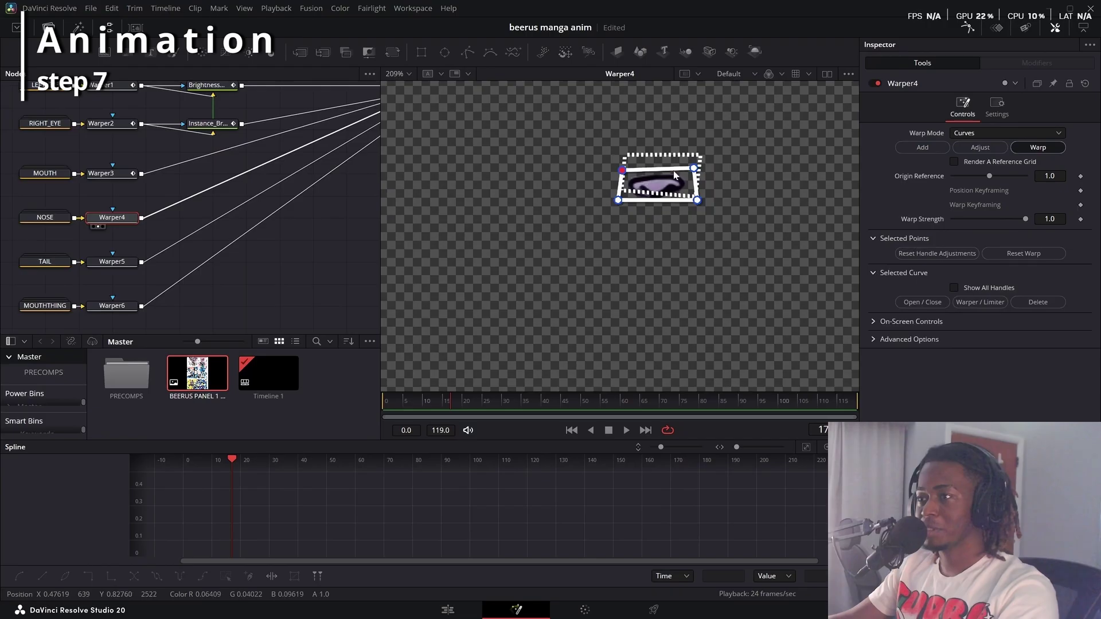
drag(697, 200, 695, 219)
drag(617, 200, 620, 213)
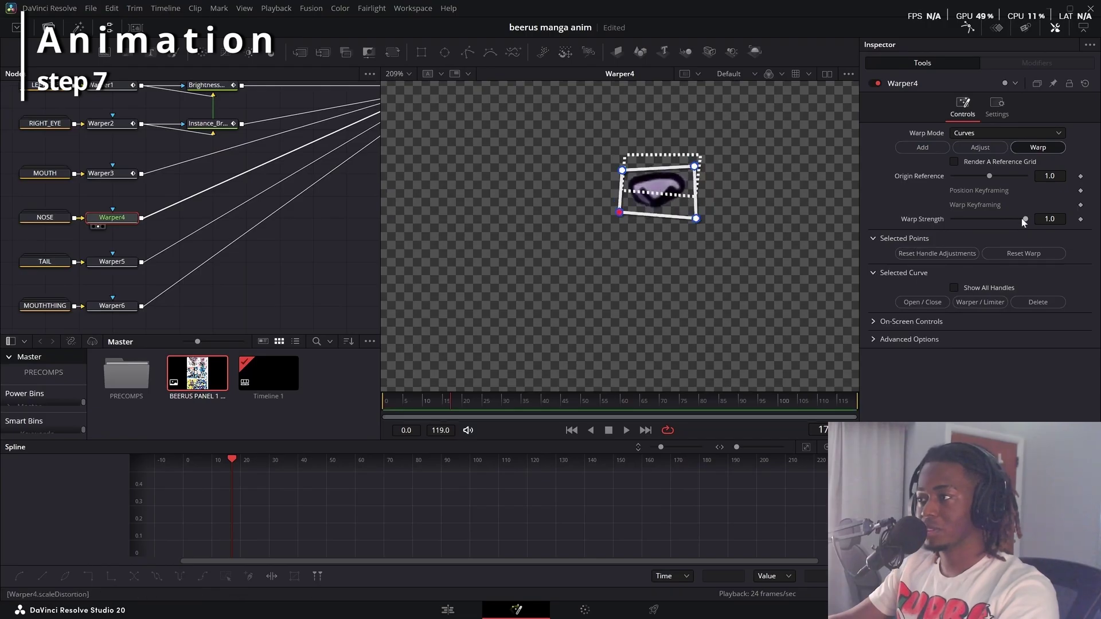
Keyframe Warper4's Warp Strength from 1.0 at frame 0 to 0.0 at frame 19, easing the curve with a steep initial drop.
drag(1025, 219, 988, 225)
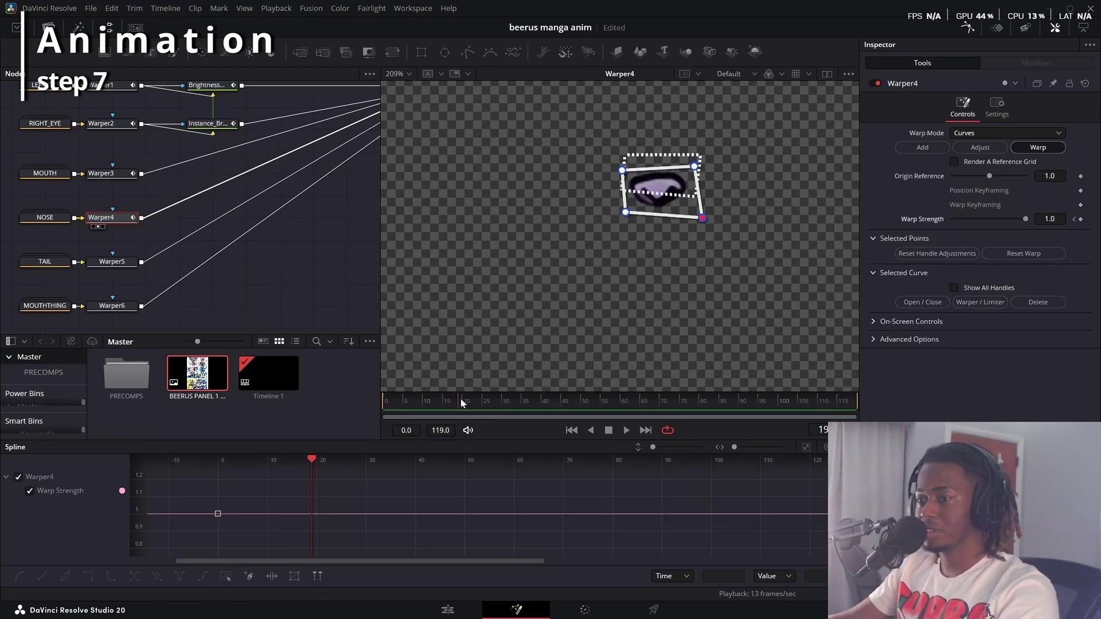
drag(1025, 218, 484, 259)
click(807, 446)
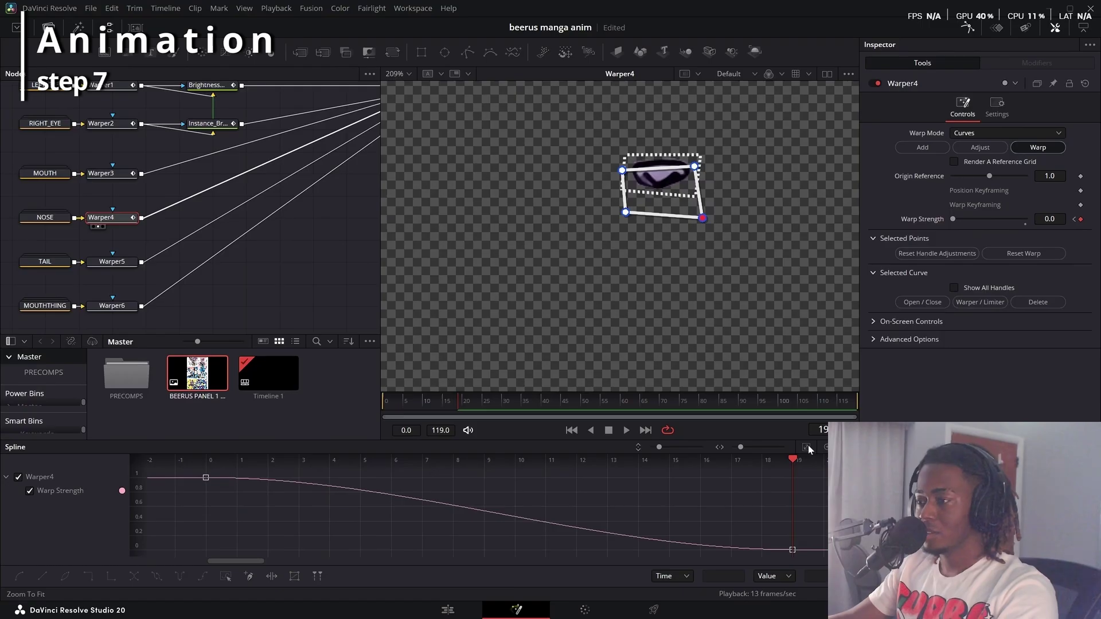
key(ctrl+a)
drag(401, 478, 247, 555)
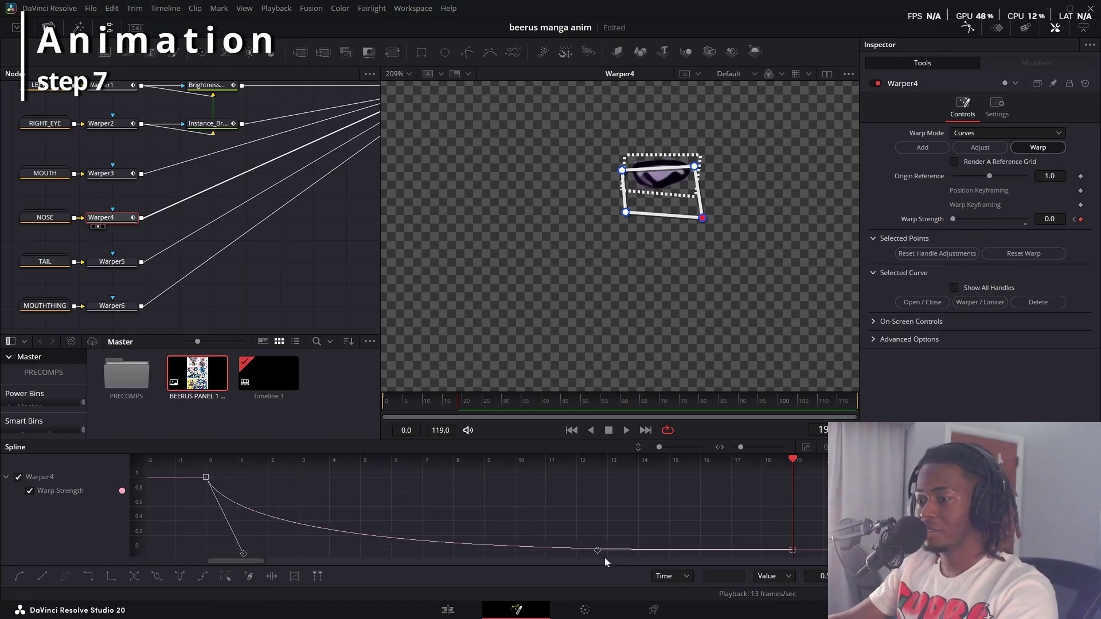
drag(597, 550, 354, 552)
drag(468, 403, 402, 403)
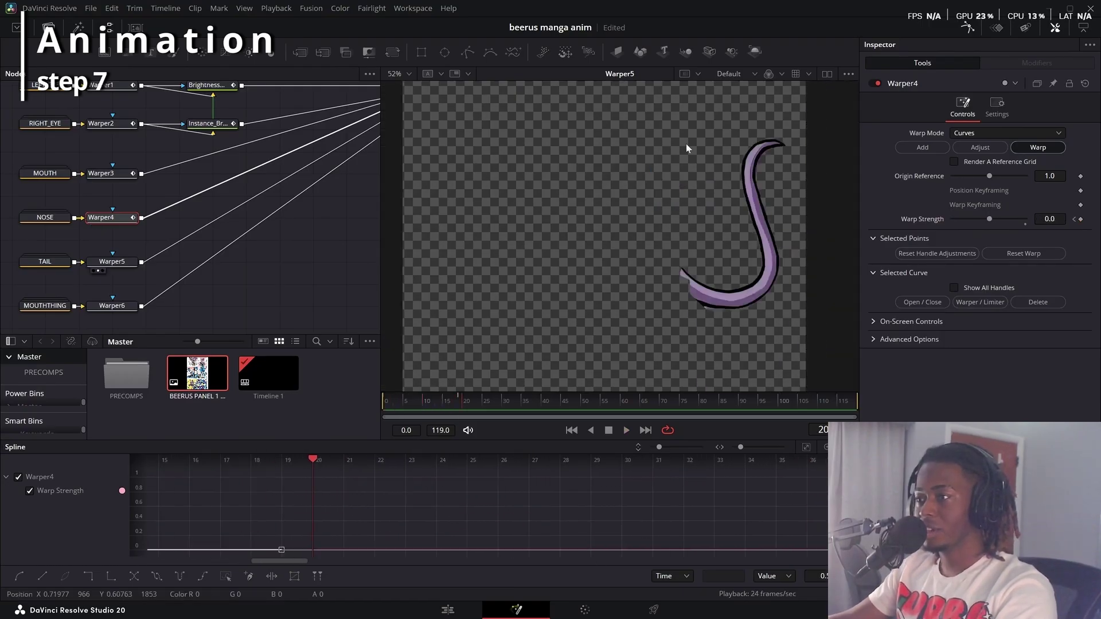
drag(686, 334, 588, 298)
click(105, 263)
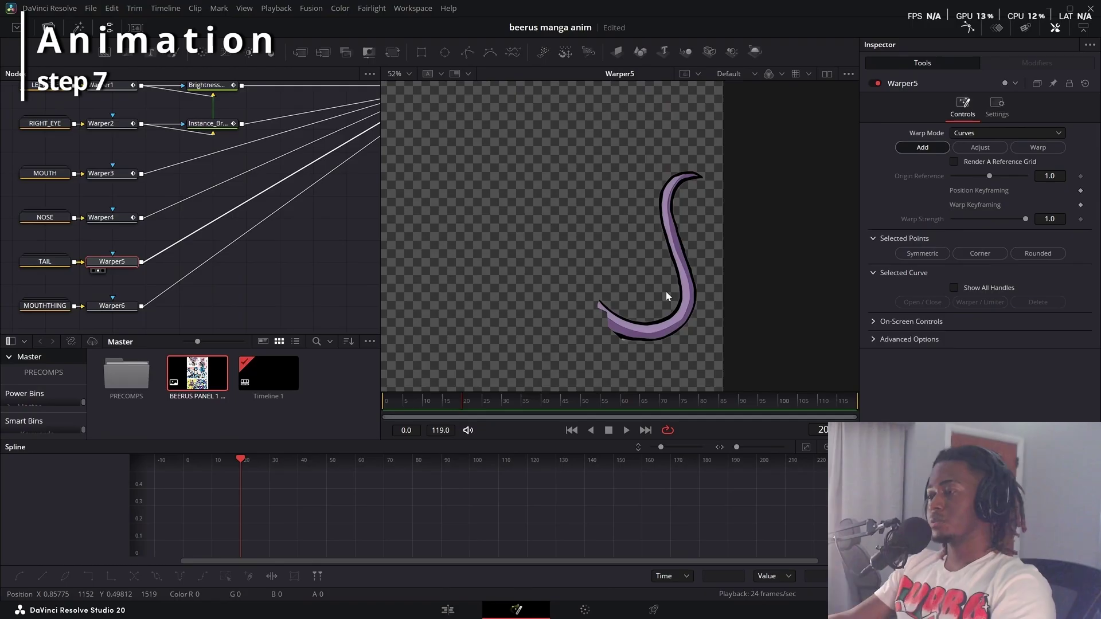
click(588, 292)
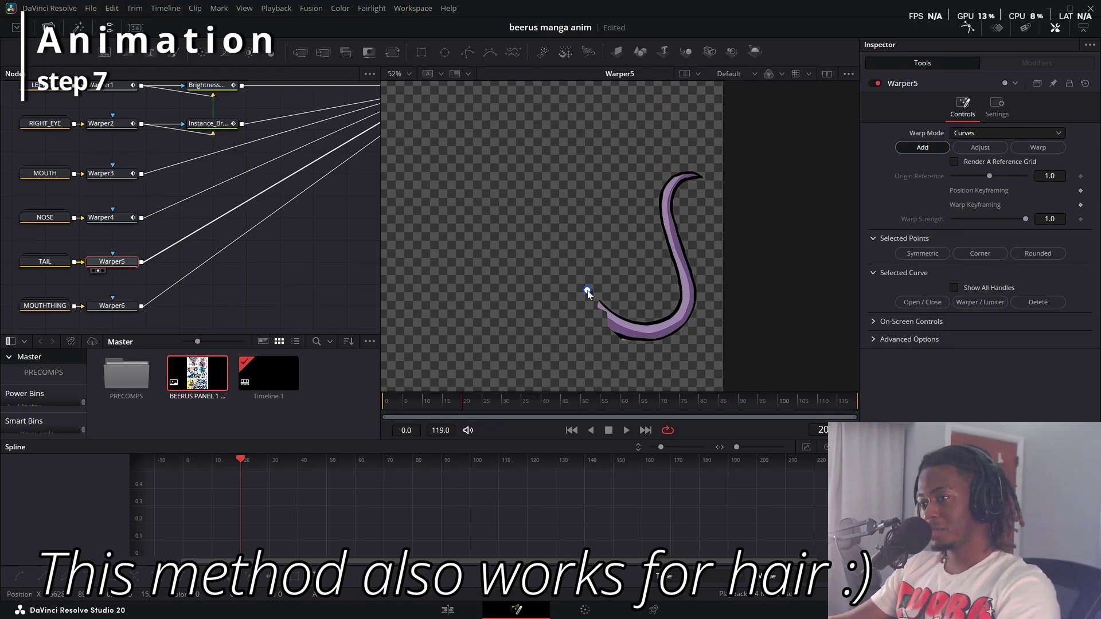
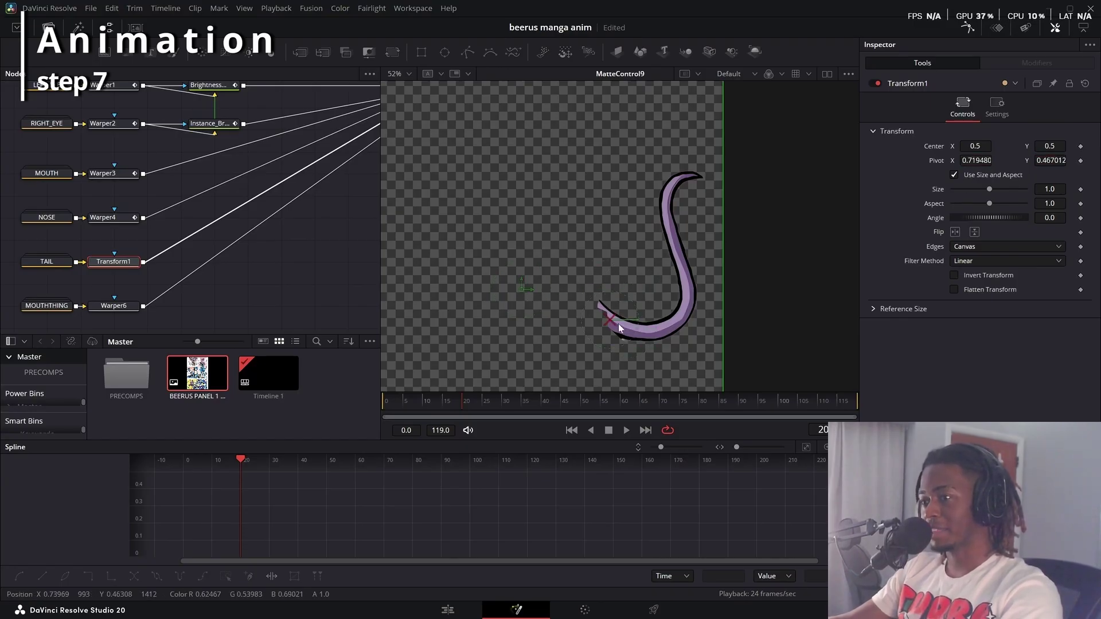
Test the tail's rotation angle in Transform1 and delete the Transform1 node.
mouse_move(990, 218)
mouse_down()
mouse_move(1003, 218)
mouse_move(962, 218)
mouse_move(990, 218)
mouse_up()
key(2)
key(Delete)
Add an S_WarpBubble node after the TAIL node.
click(60, 262)
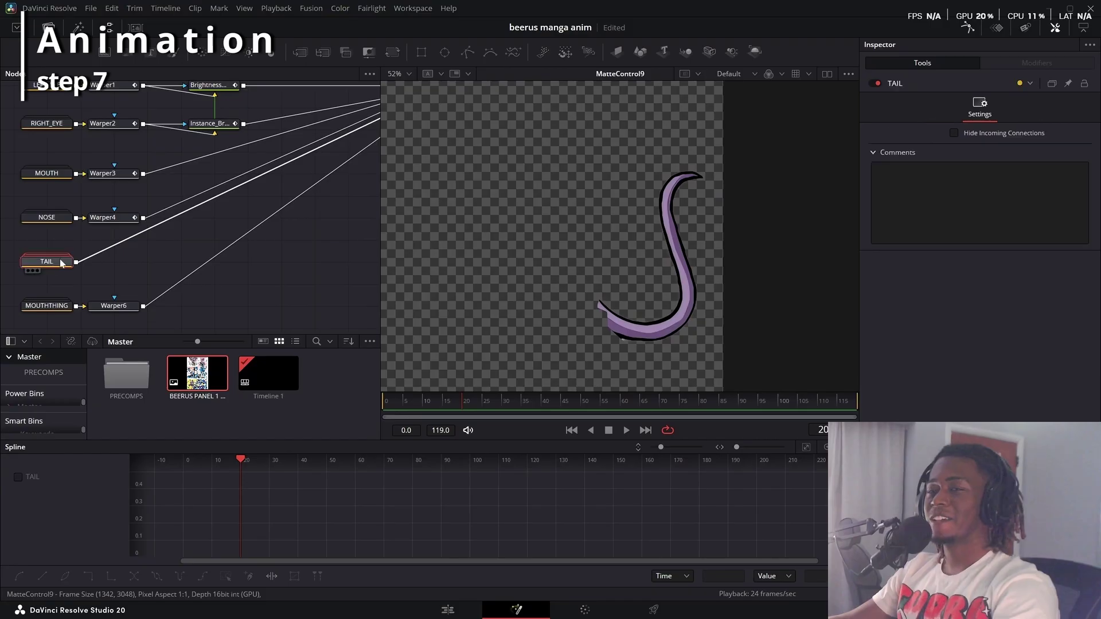
key(shift+space)
text(WARPB)
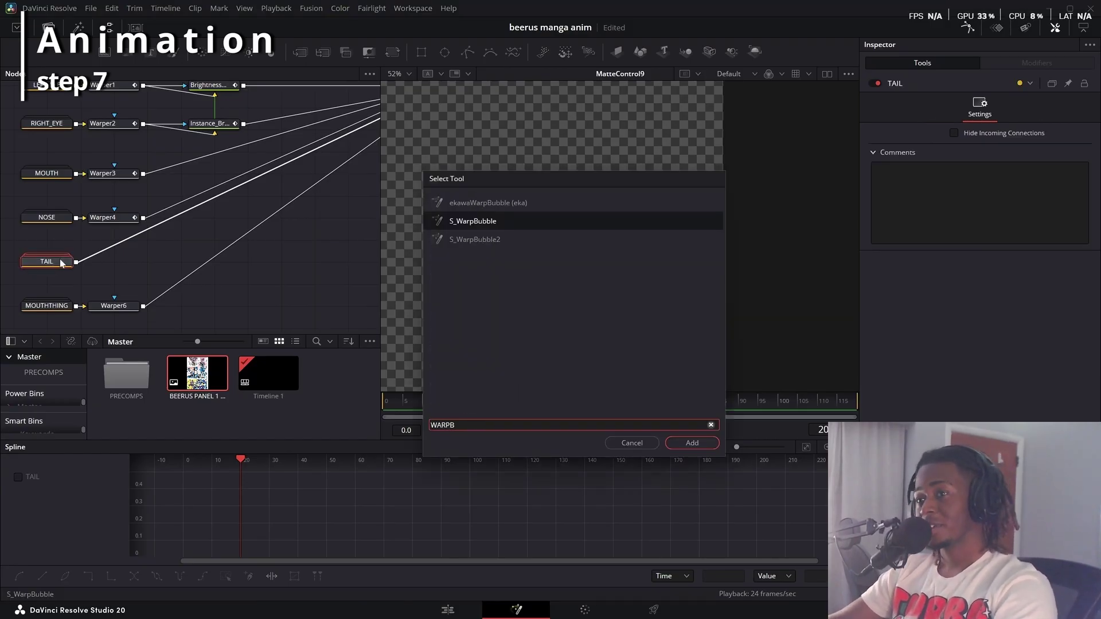
key(Return)
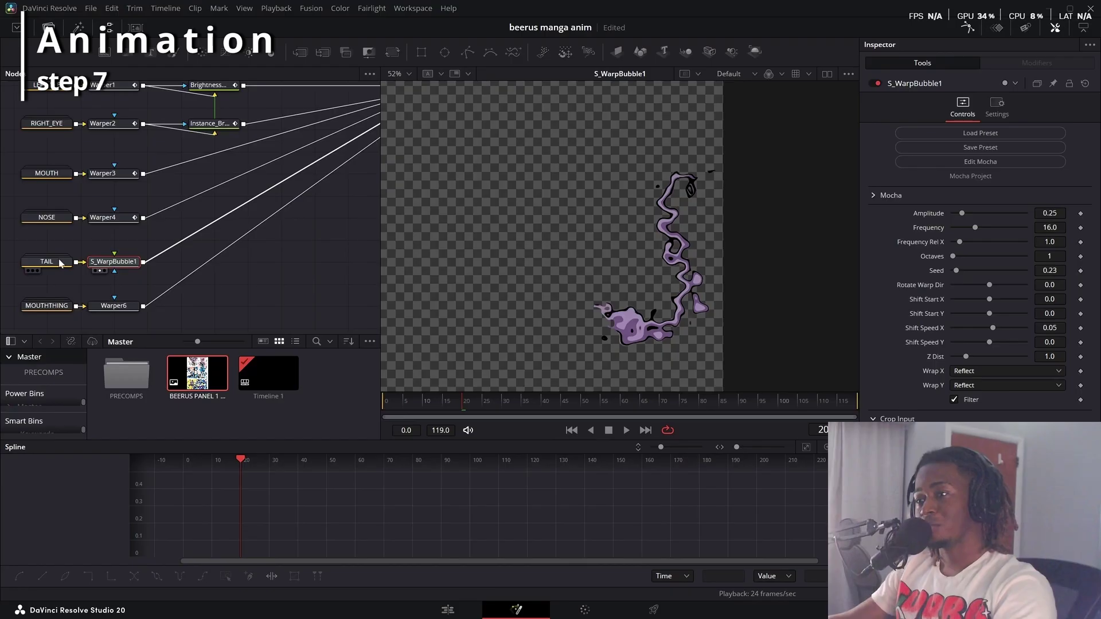
Set S_WarpBubble1's Amplitude keyframe to 0.1342, Frequency to 2.096, Frequency Rel X to 1.423, Seed to 0.541 and Shift Speed X to 0.071, and play MultiMerge1.
drag(978, 226, 957, 230)
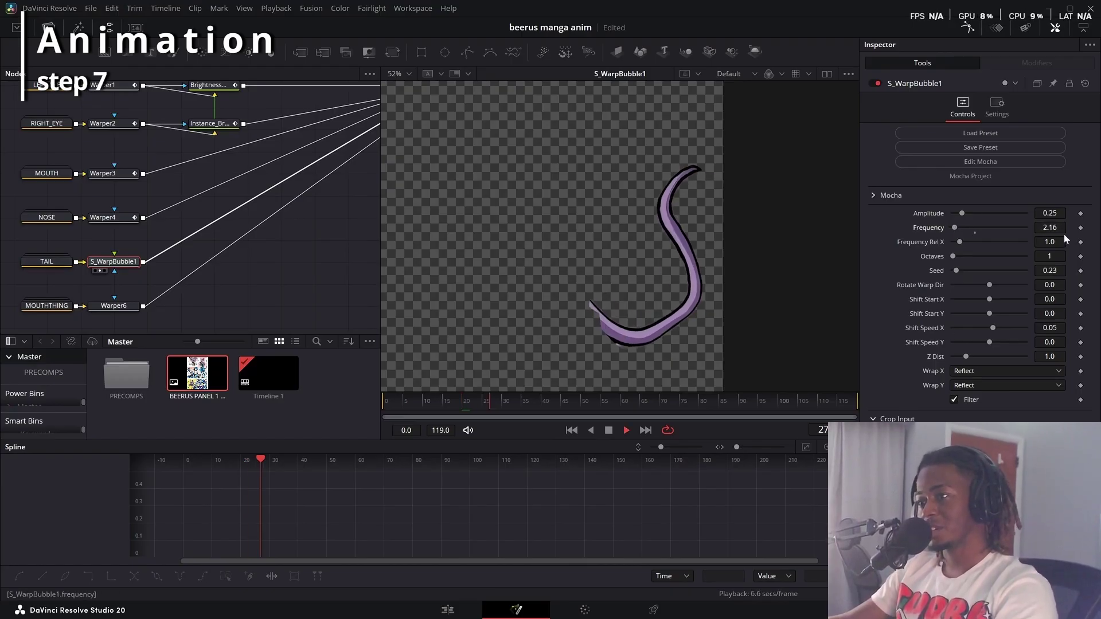
drag(989, 303, 998, 328)
click(990, 304)
click(990, 318)
key(space)
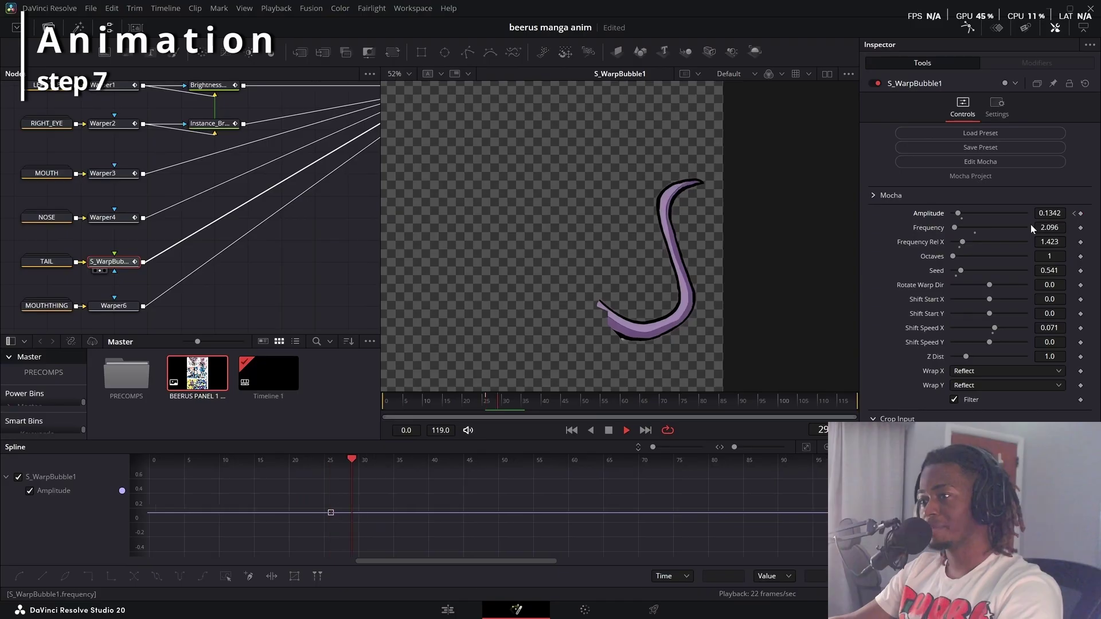
drag(211, 189, 51, 220)
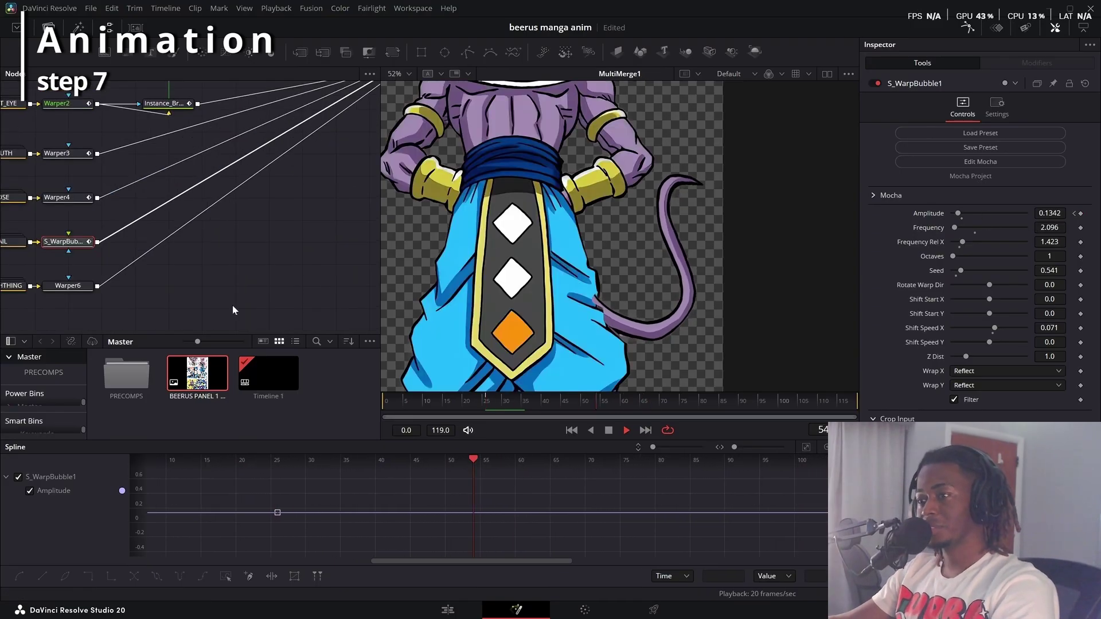
scroll(354, 134, up, 3)
scroll(353, 135, up, 2)
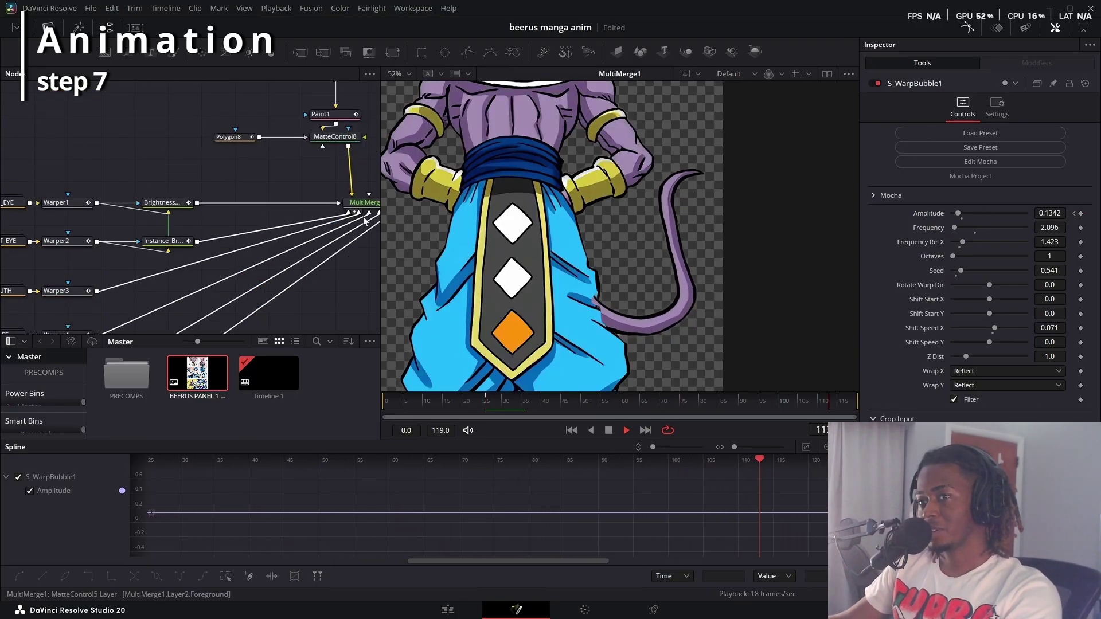
click(359, 202)
scroll(268, 205, down, 4)
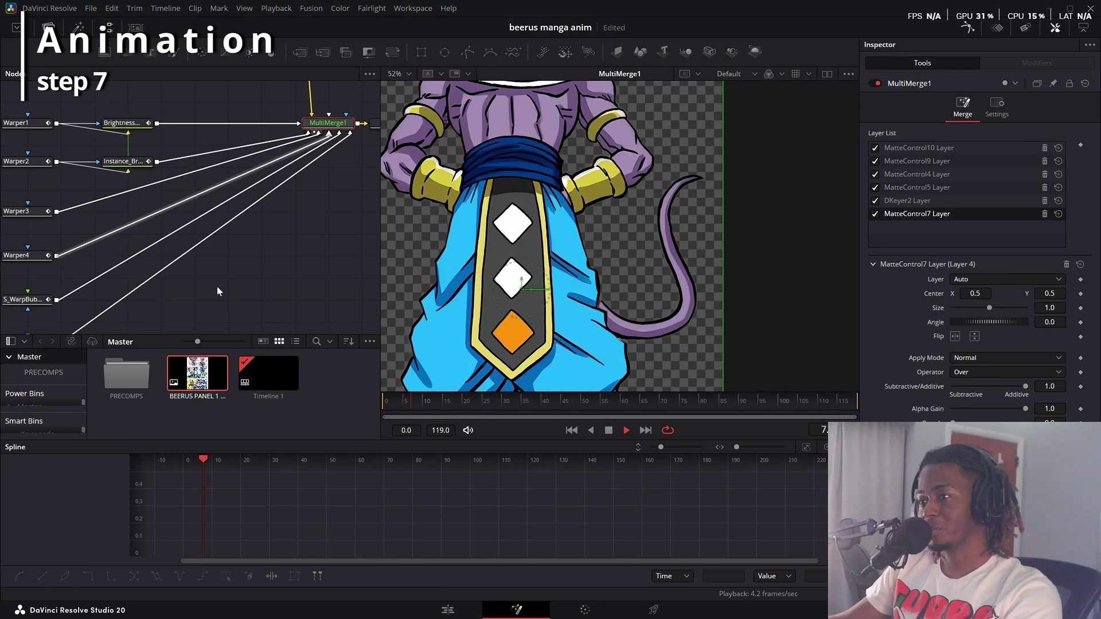
Insert a MatteControl node between S_WarpBubble1 and MultiMerge1 and feed it MatteControl8's output as the garbage matte.
drag(217, 287, 294, 198)
click(99, 211)
scroll(590, 316, up, 5)
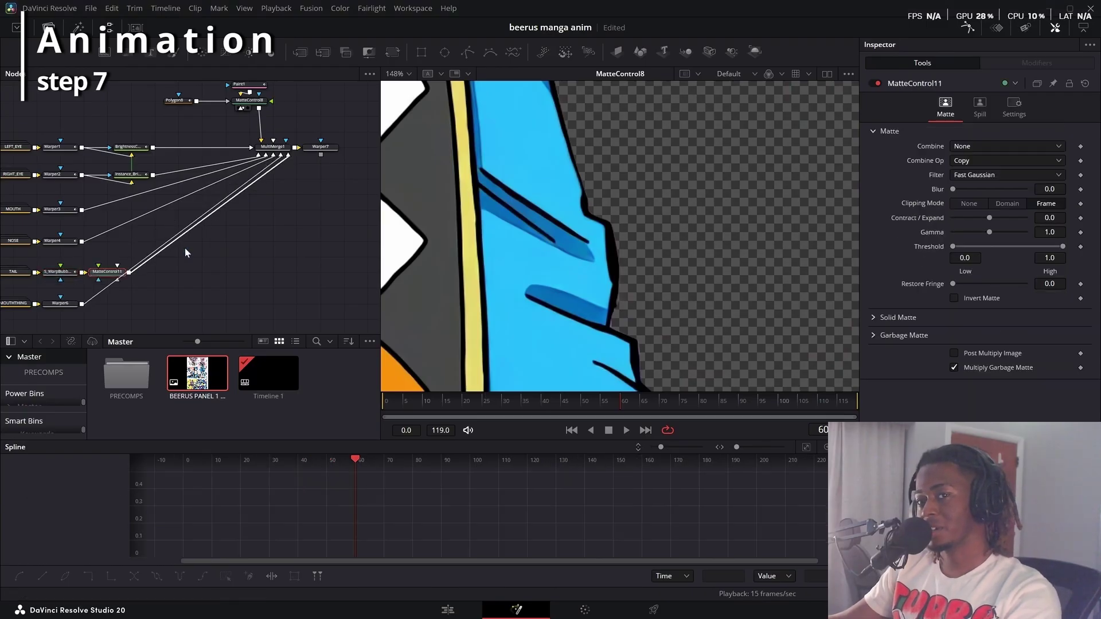
scroll(189, 241, up, 3)
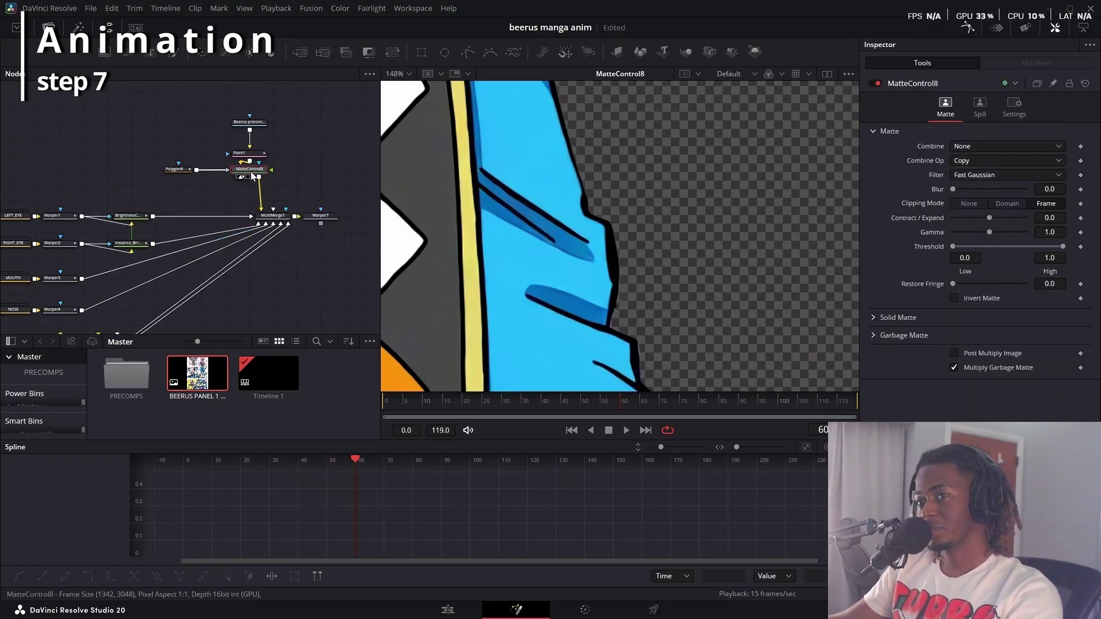
scroll(632, 215, down, 5)
scroll(632, 215, up, 3)
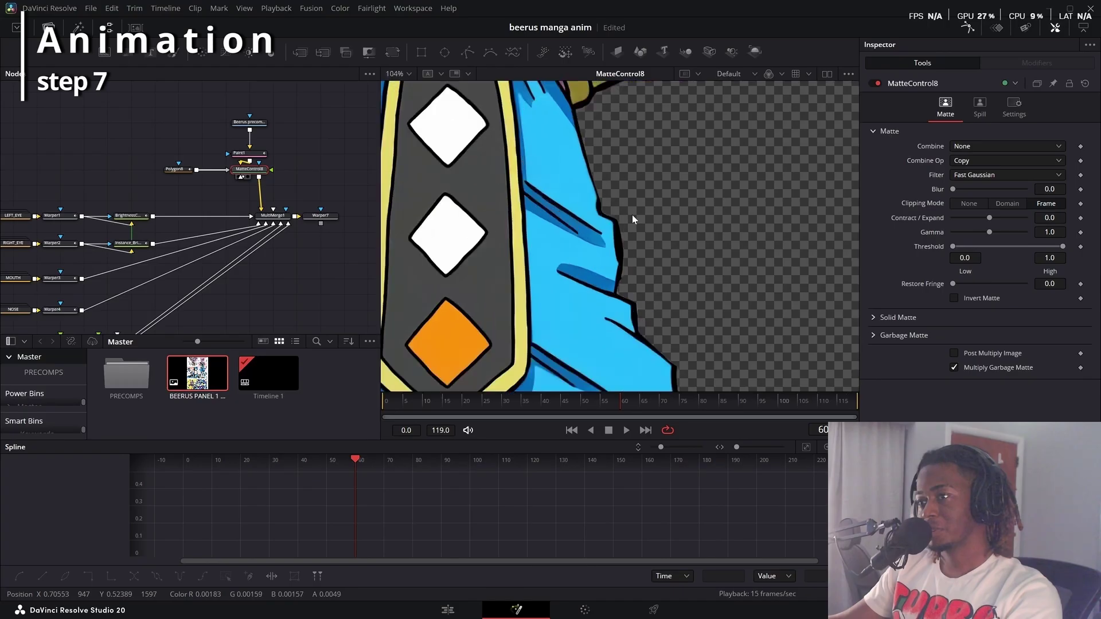
scroll(632, 215, up, 3)
scroll(283, 151, down, 2)
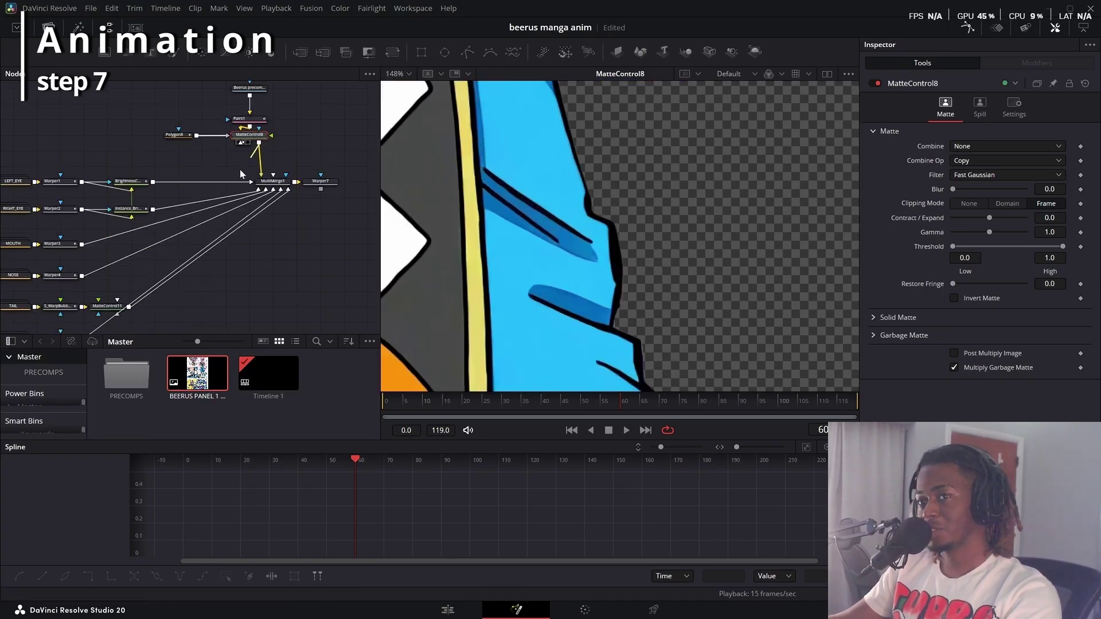
drag(258, 142, 115, 318)
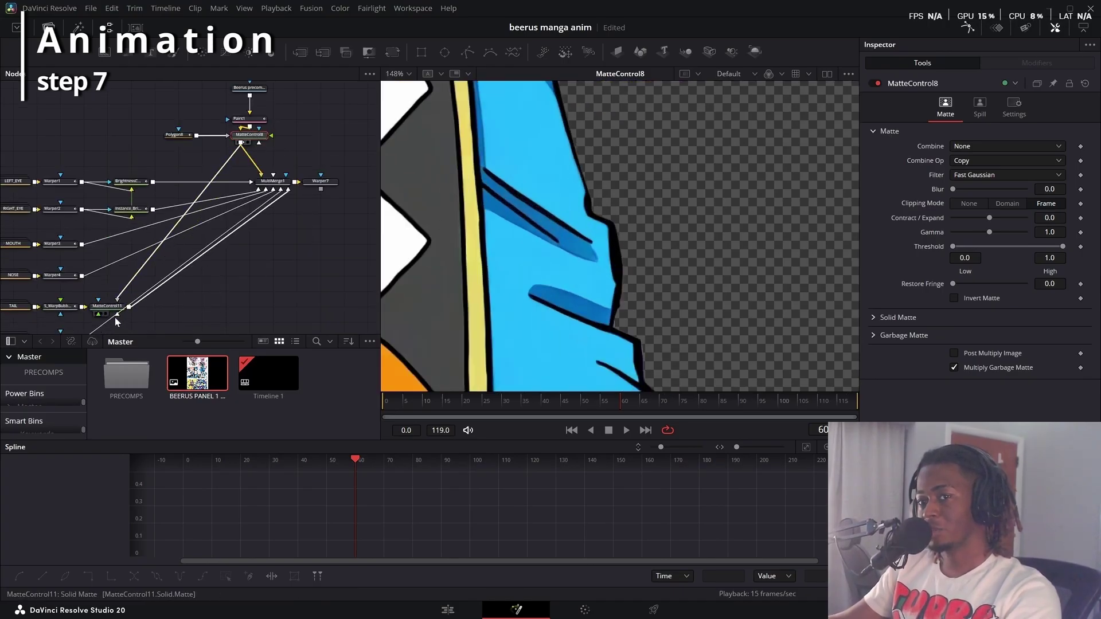
Hide the incoming connections of MatteControl11 and play the tail animation in MultiMerge1.
scroll(115, 318, up, 2)
click(102, 307)
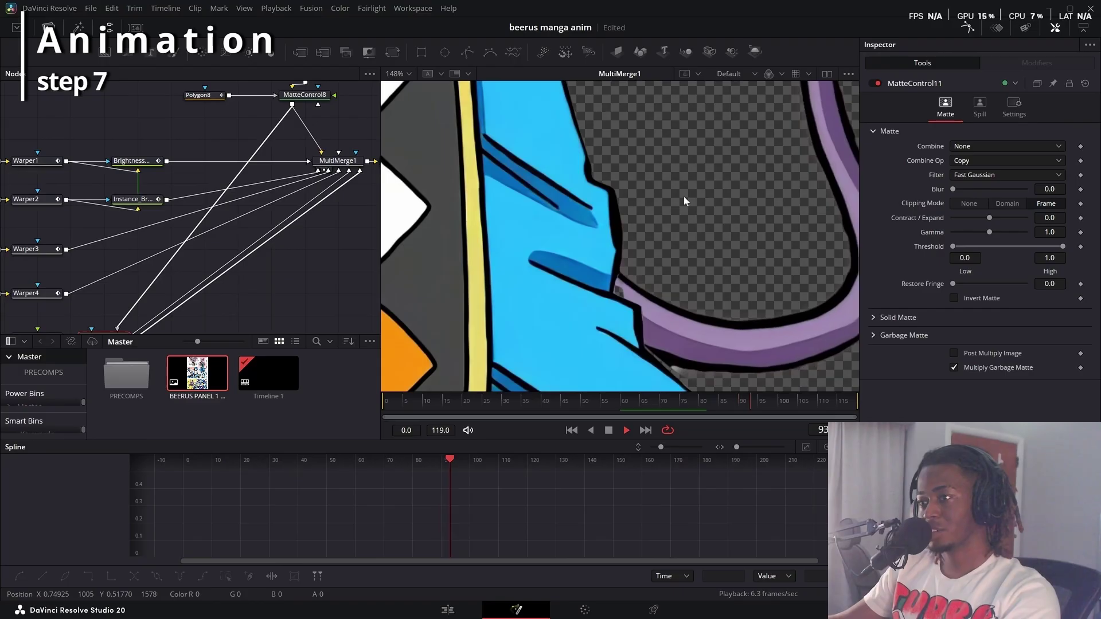
scroll(144, 299, down, 4)
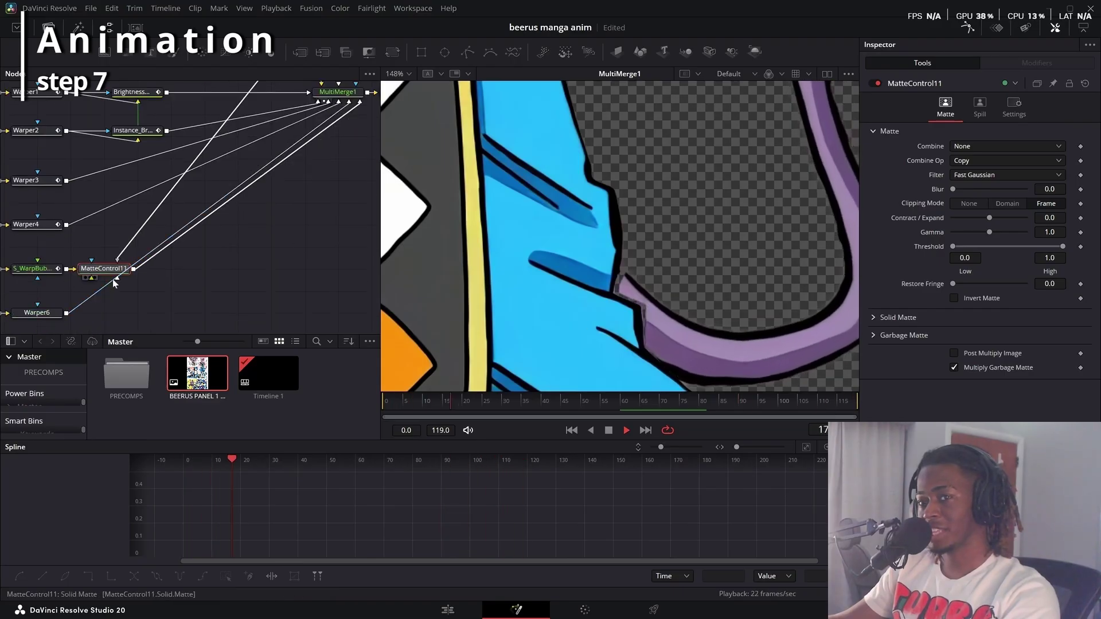
click(1003, 106)
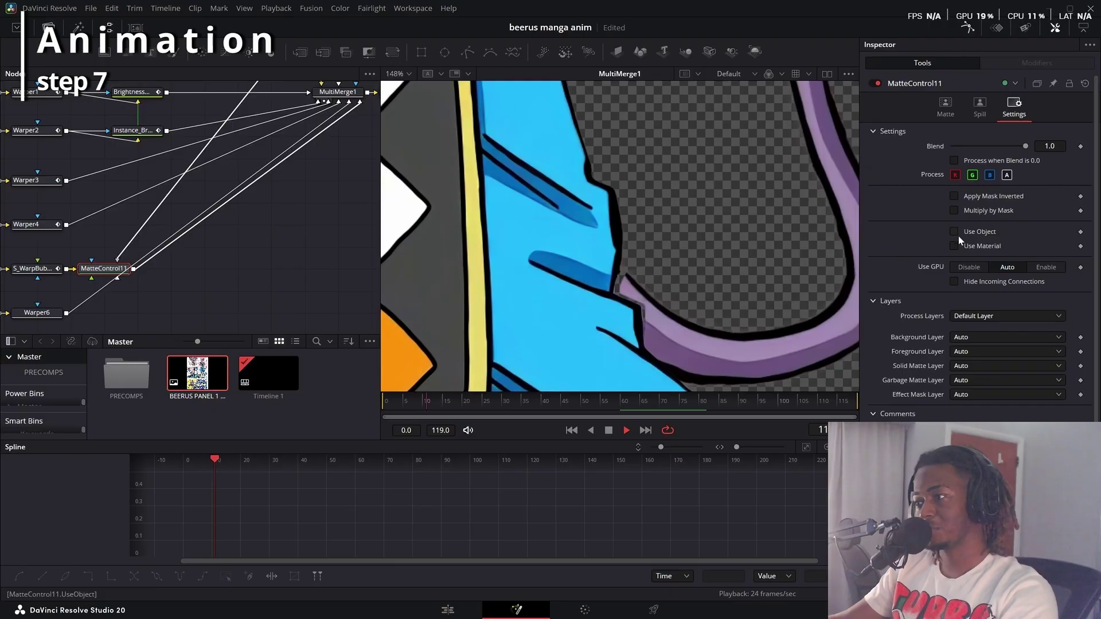
click(955, 282)
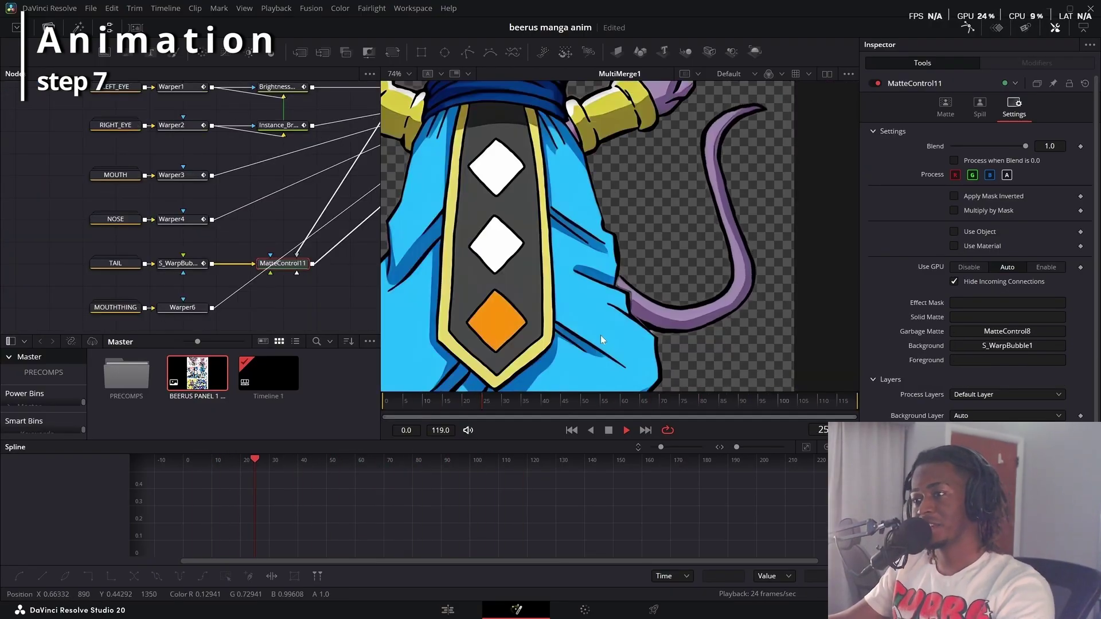
key(space)
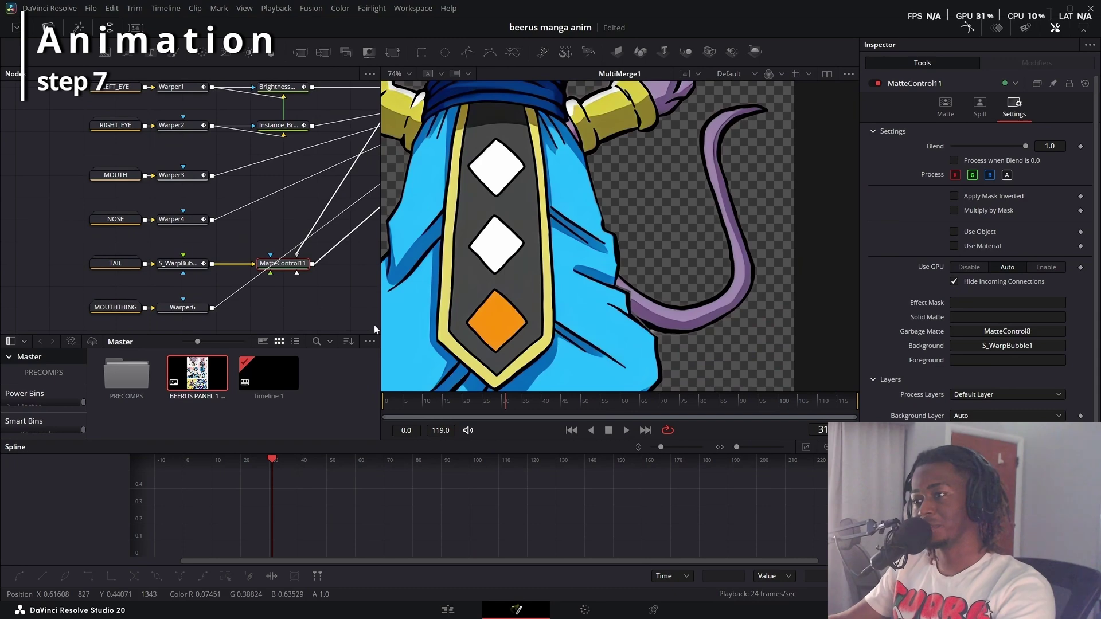
Insert a Transform node after S_WarpBubble1 and set its Center X to 0.467 to shift the tail toward the body.
click(178, 268)
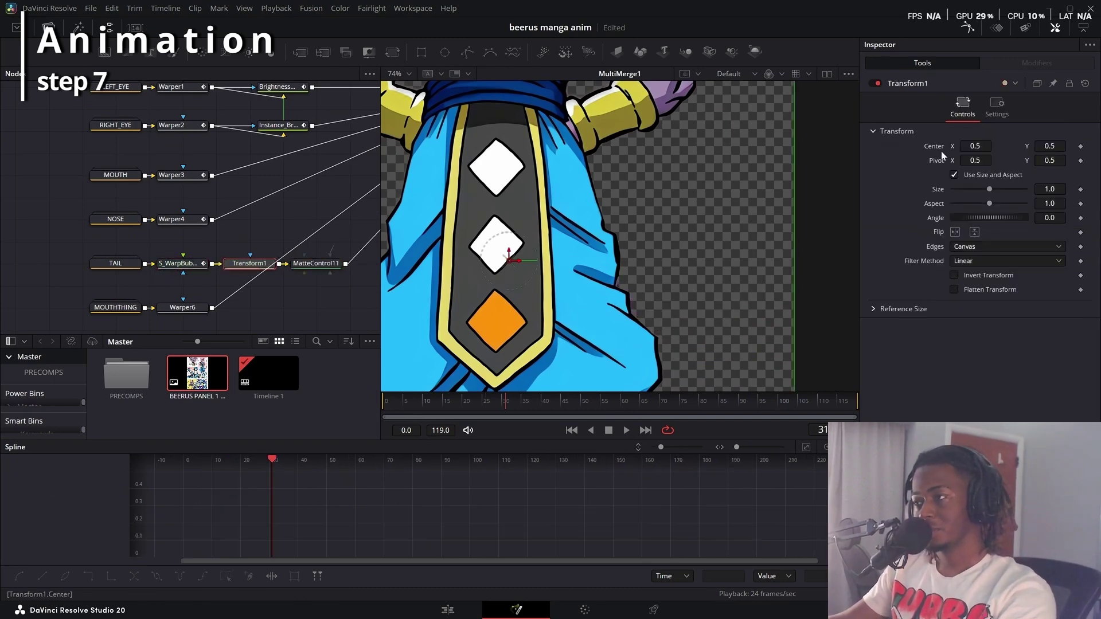
drag(975, 146, 969, 146)
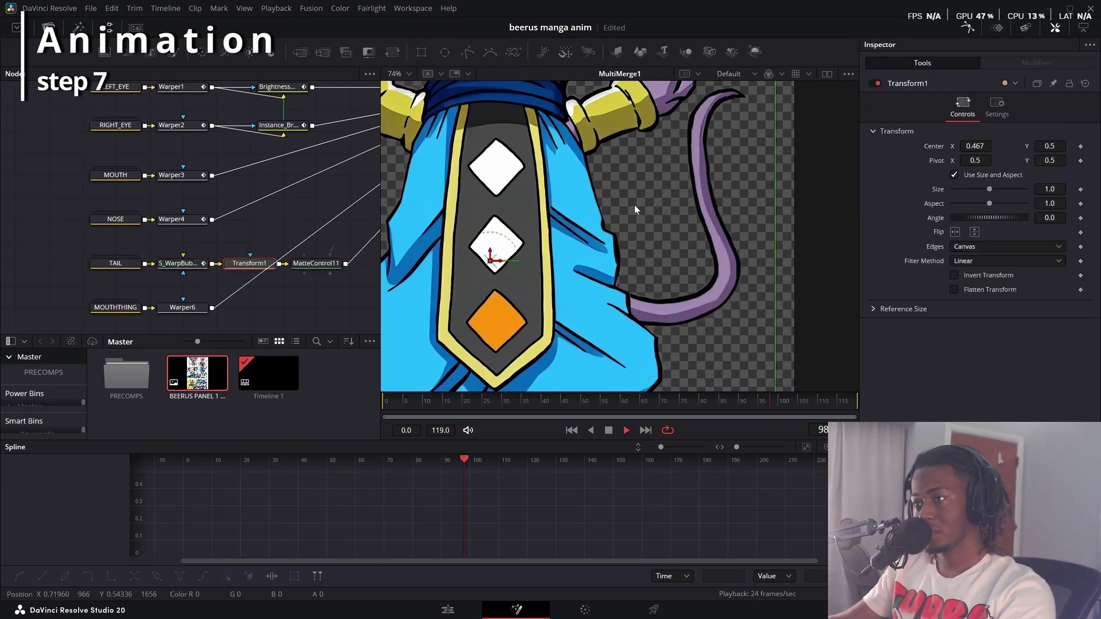
scroll(634, 205, down, 1)
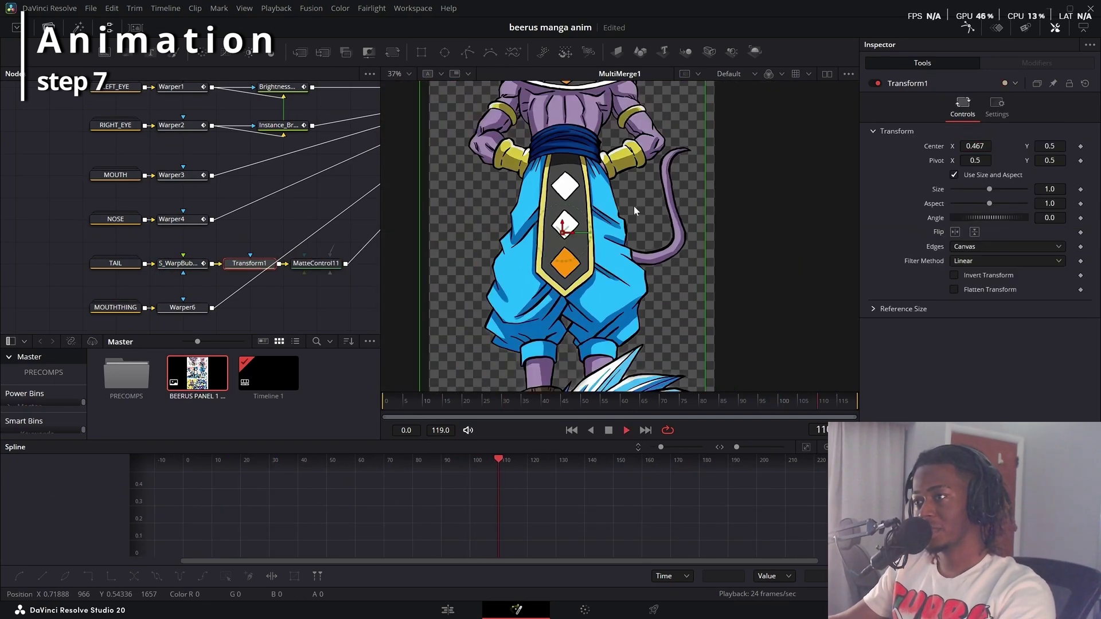
scroll(584, 214, down, 1)
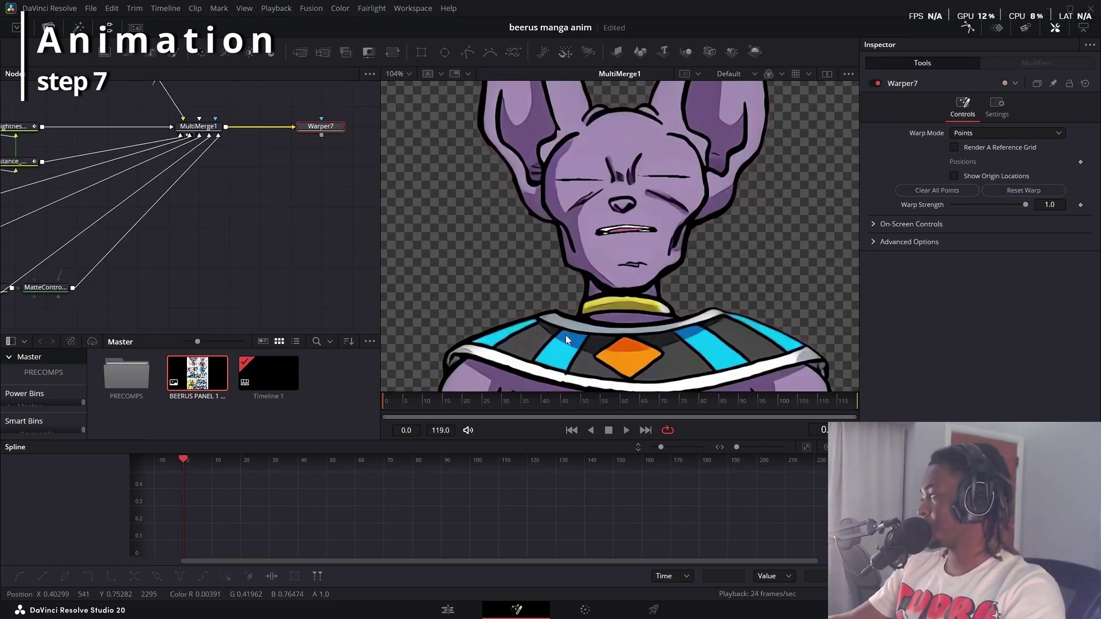
Add a Nudge node after MultiMerge1 and place it between MultiMerge1 and Warper7.
drag(207, 134, 164, 211)
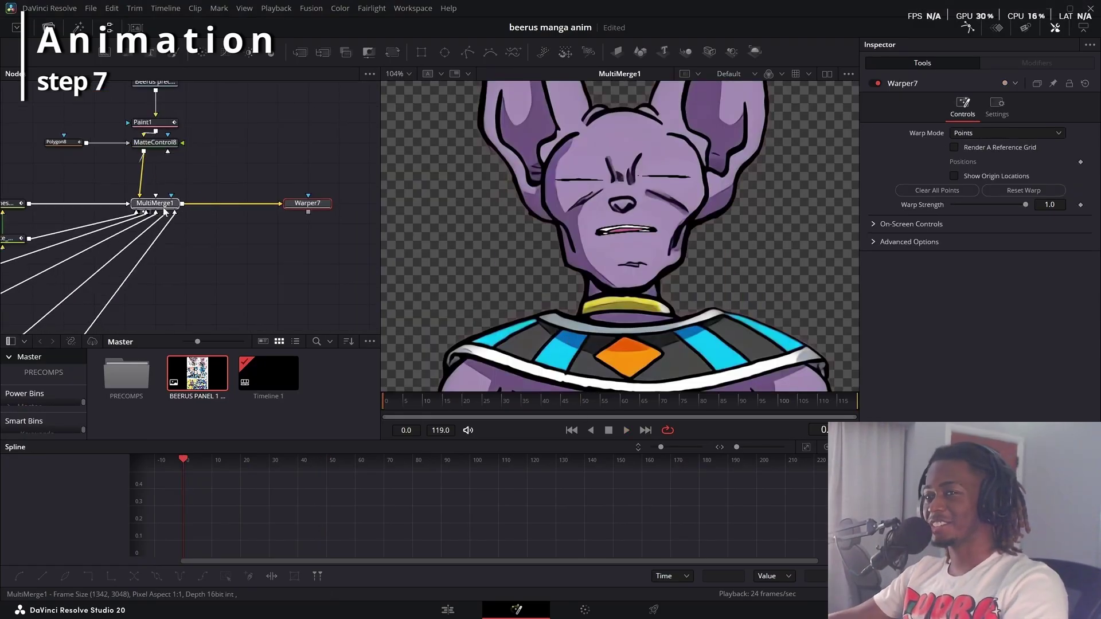
key(ctrl+space)
key(Escape)
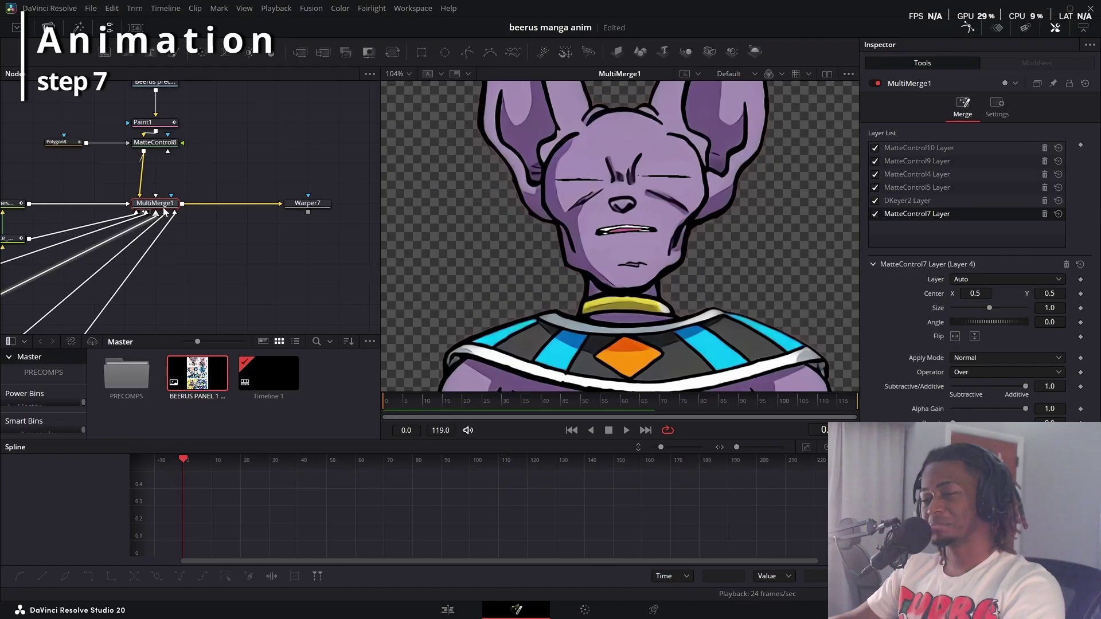
key(shift+space)
text(NUDG)
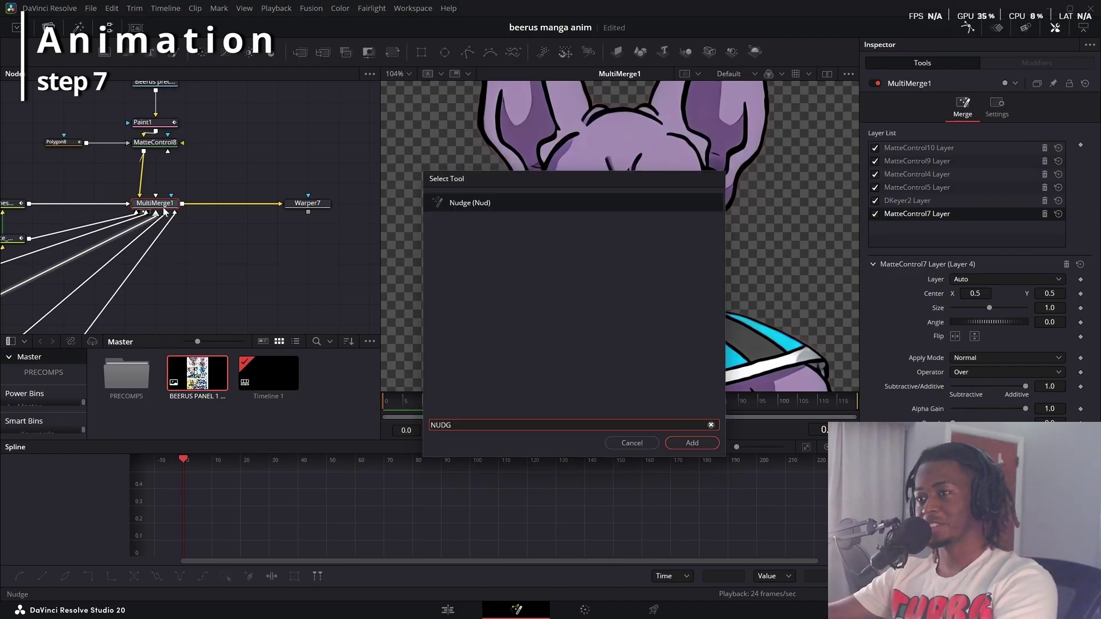
key(Escape)
key(shift+space)
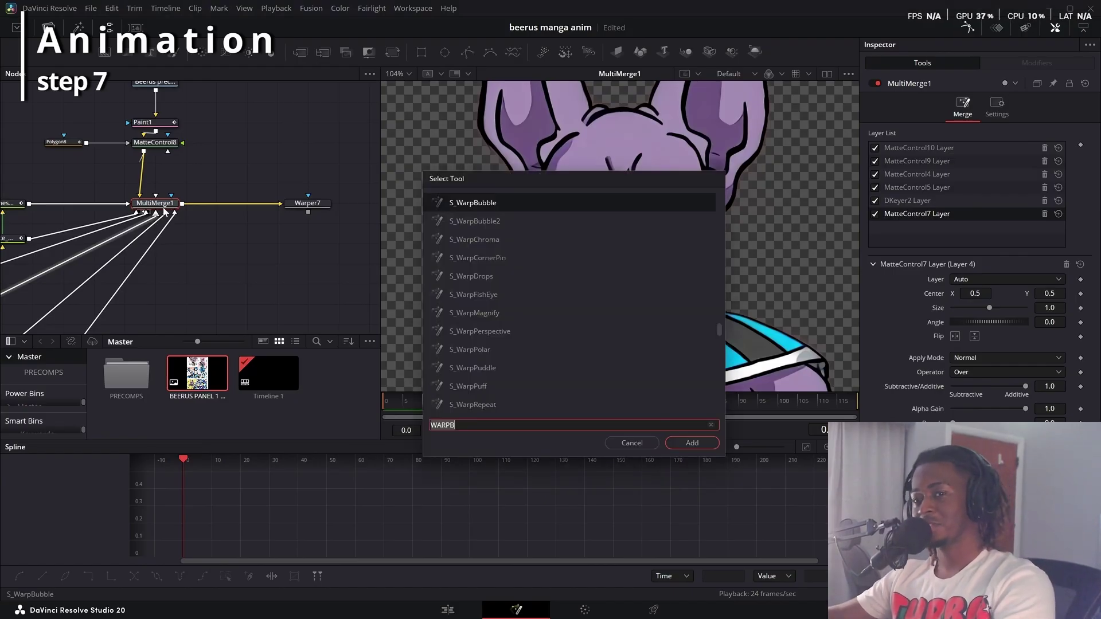
text(nudg)
key(Return)
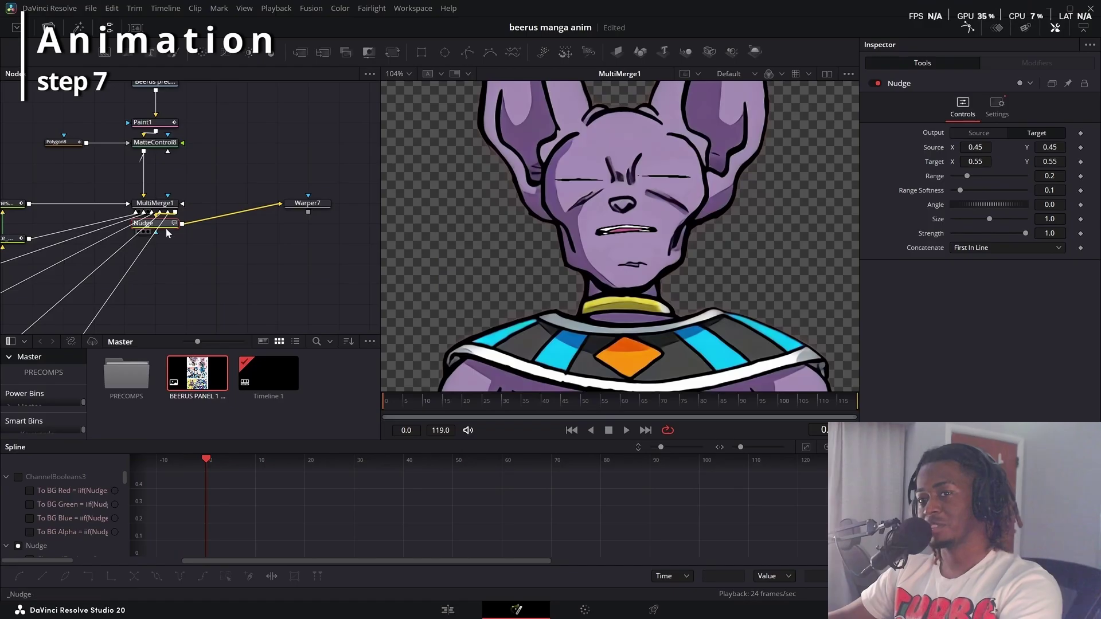
drag(167, 221, 223, 212)
Switch to Discord, find the NUDGE download in the davinci-effects channel, and return to DaVinci Resolve.
key(alt+Tab)
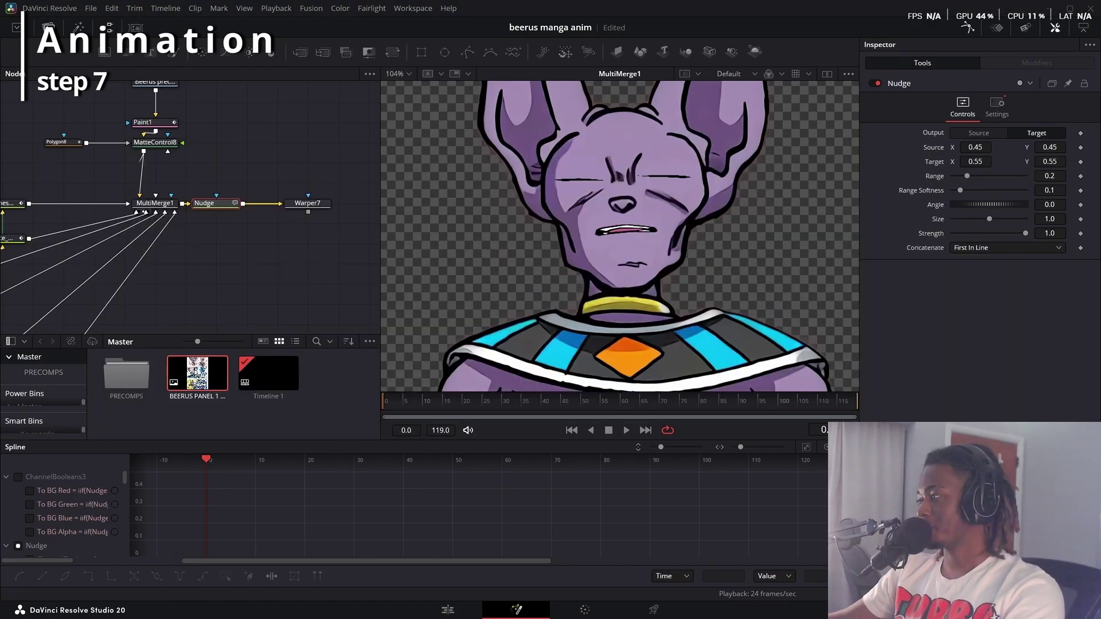
key(alt+Tab)
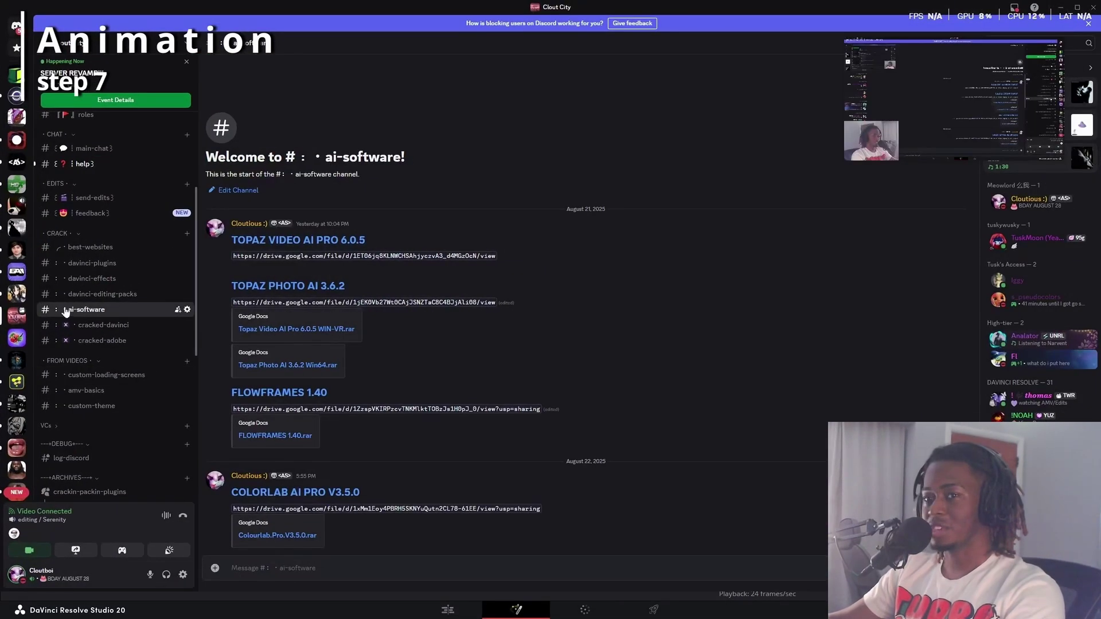
click(81, 278)
scroll(353, 299, up, 3)
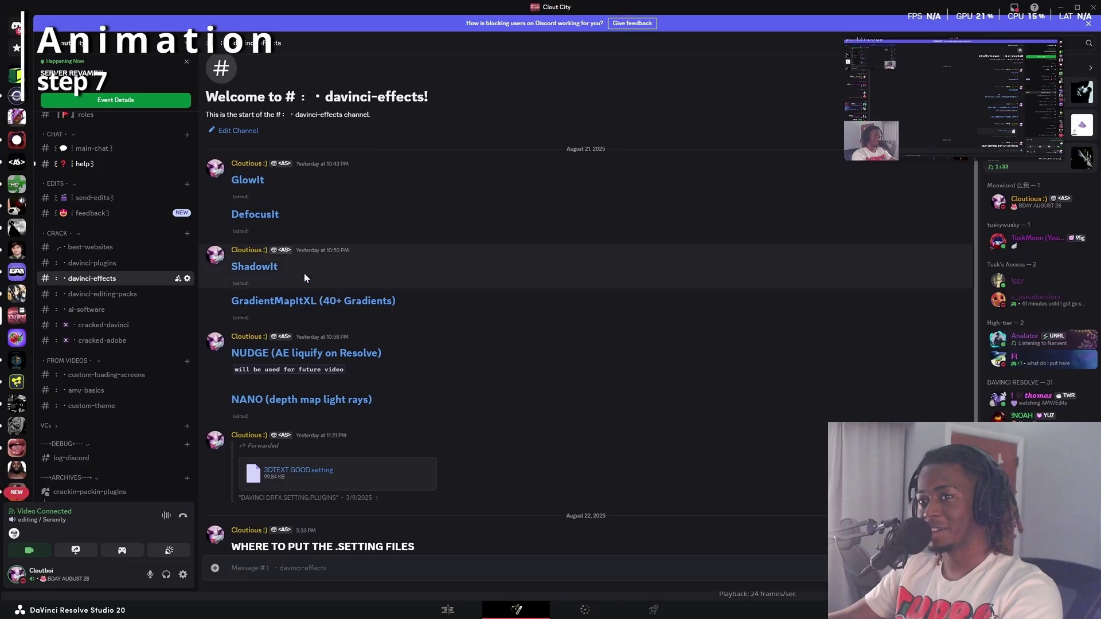
key(alt+Tab)
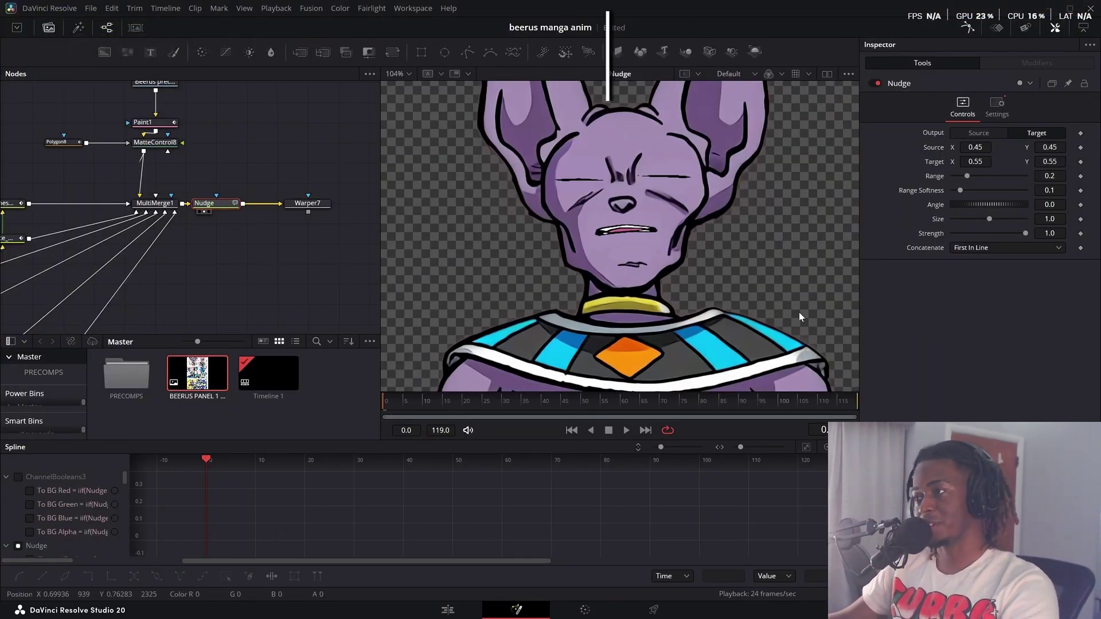
View the Nudge node and move its controls onto the face, with Source about 0.483, 0.801 and Target about 0.489, 0.769.
key(1)
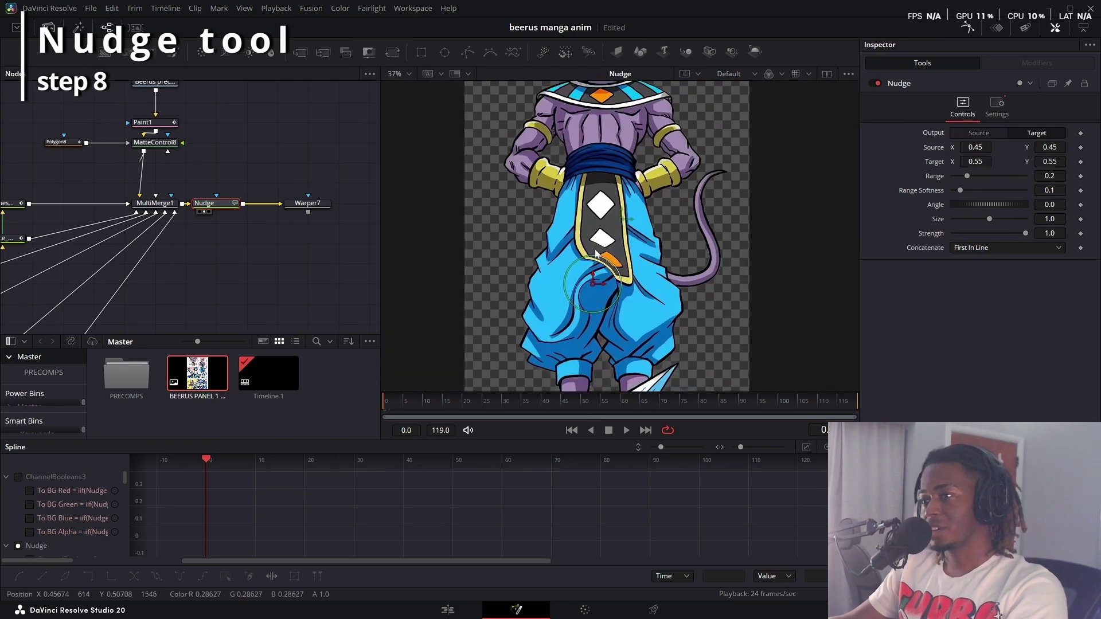
drag(595, 296, 586, 157)
scroll(590, 102, up, 5)
drag(571, 324, 632, 300)
drag(621, 196, 624, 238)
drag(633, 300, 631, 321)
scroll(635, 319, down, 2)
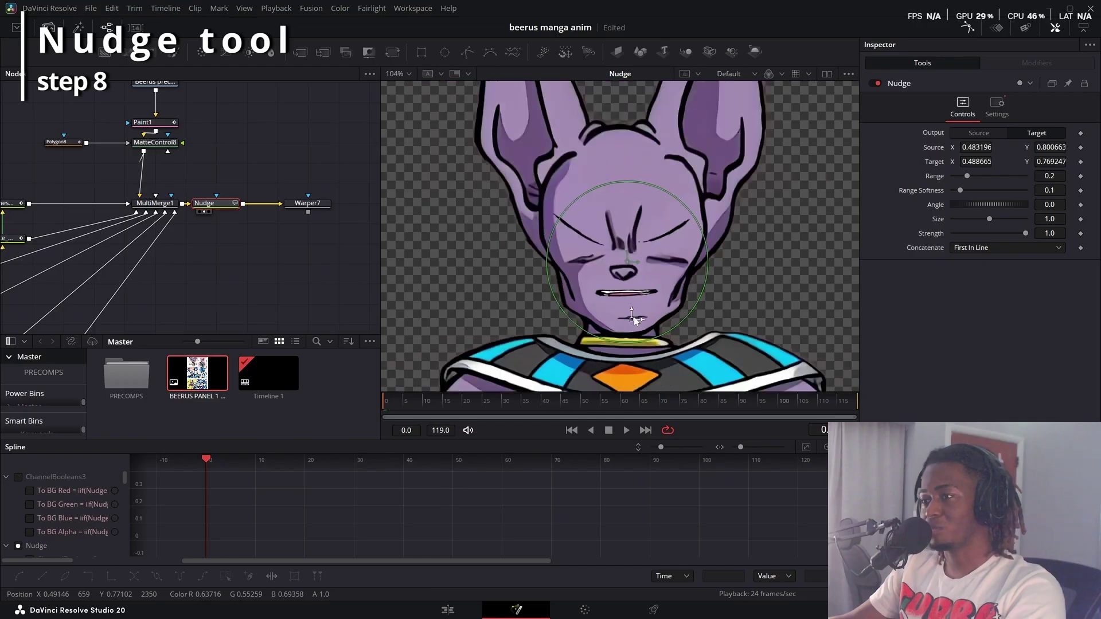
scroll(634, 318, up, 1)
scroll(635, 320, down, 2)
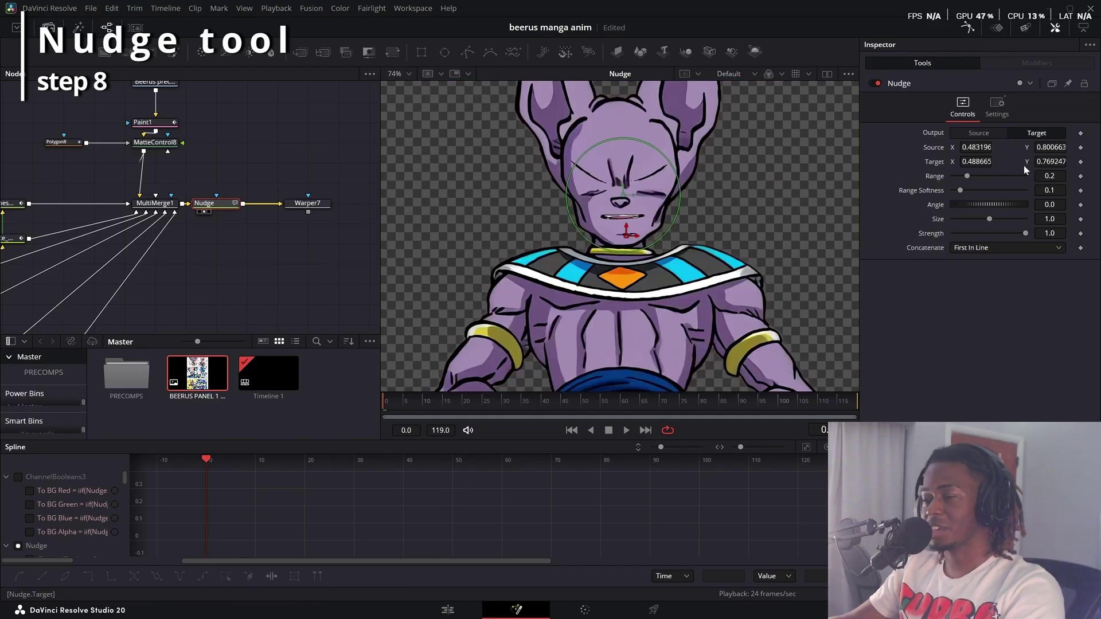
Refine Nudge's Source to 0.477166, 0.801548 and Target to 0.478614, 0.771902, set Range to 0.236, and test the softness, angle and strength.
click(625, 199)
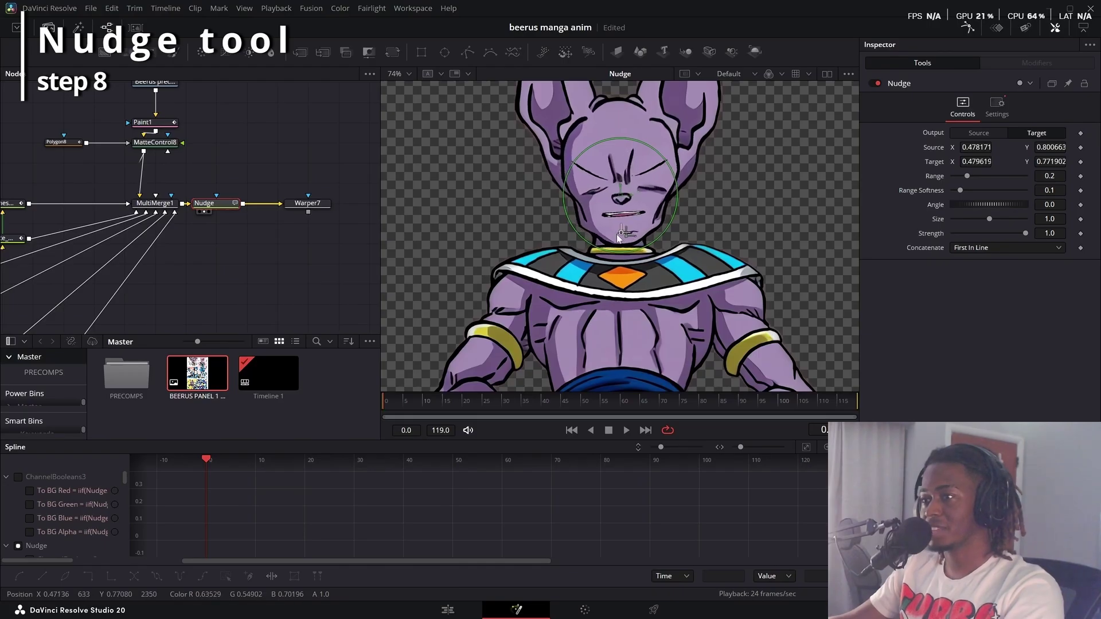
drag(1021, 233, 1082, 246)
drag(960, 190, 994, 200)
click(960, 195)
double_click(993, 203)
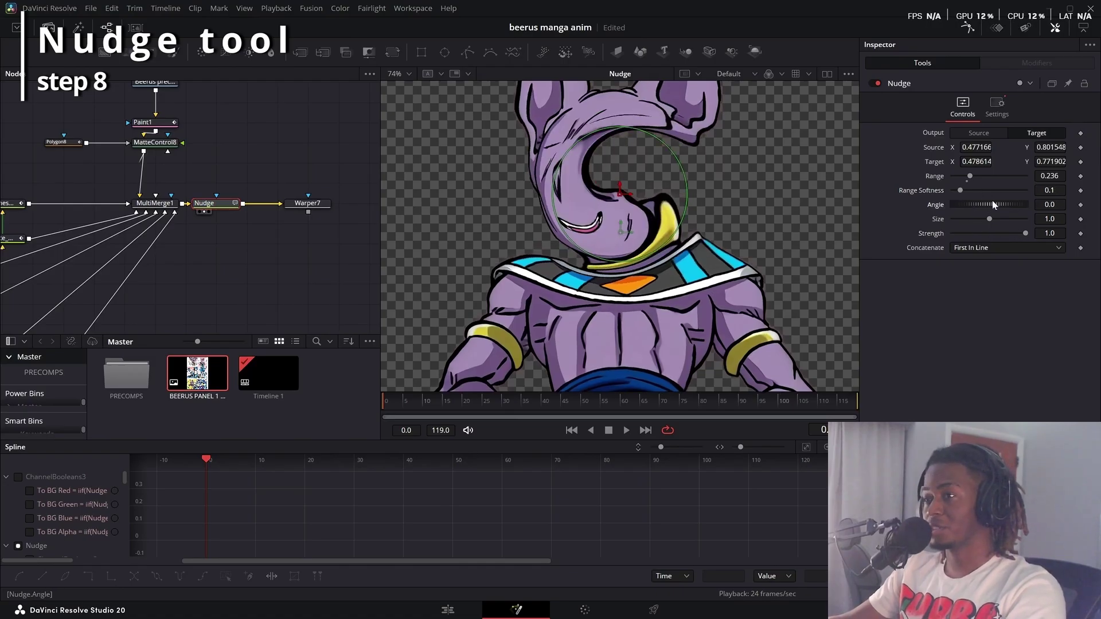
Keyframe Nudge's Range Softness at 0.1 on frame 0 and raise it further along the timeline.
click(1081, 191)
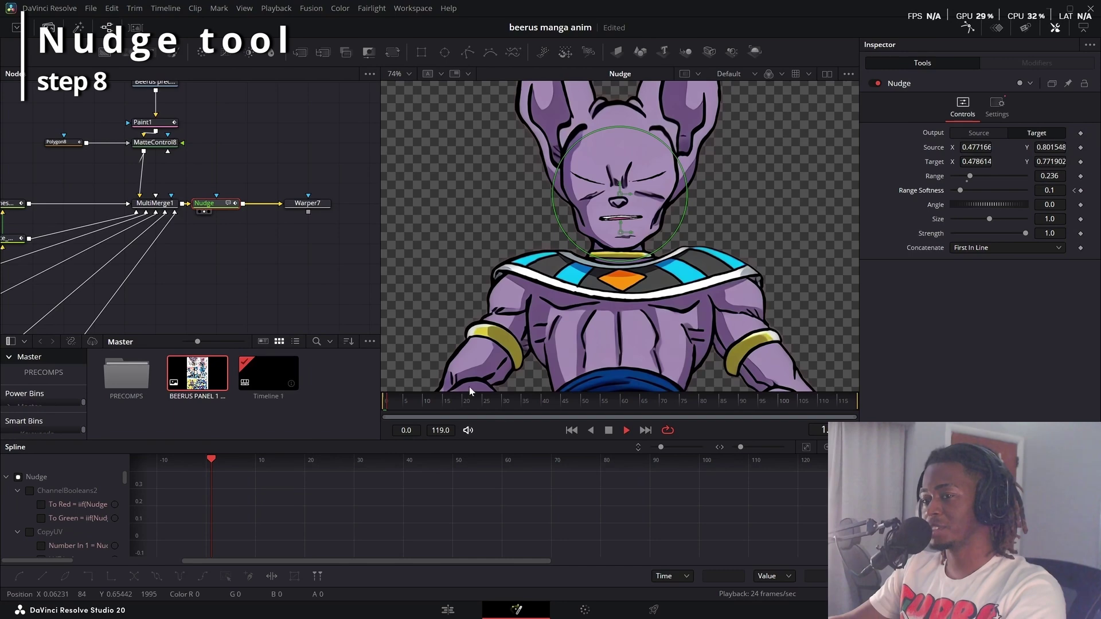
click(453, 401)
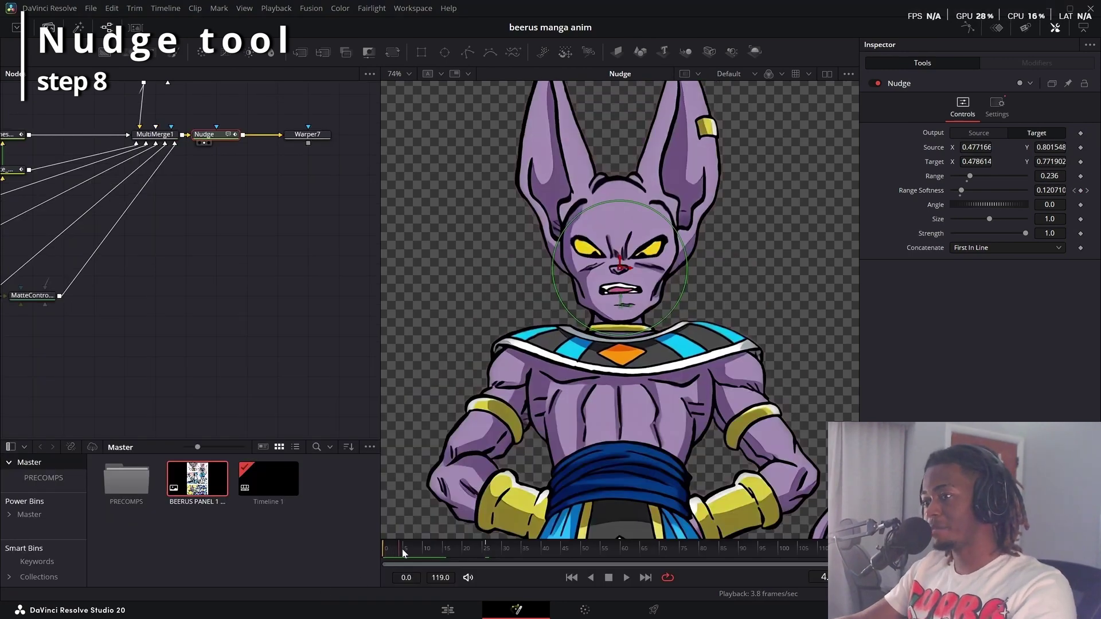
mouse_move(1044, 191)
mouse_down()
mouse_move(1099, 190)
mouse_move(1061, 191)
mouse_up()
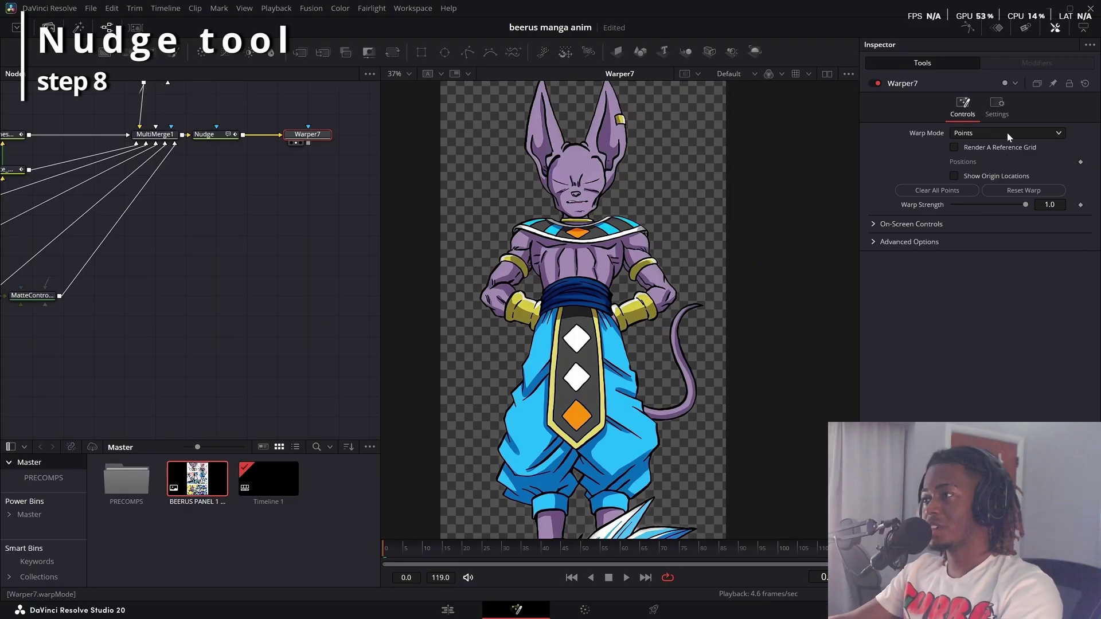
Place Warper7 beside Nudge and add warp points on Beerus's legs, belt, arms, shoulders, chest, forehead and ears.
drag(308, 139, 278, 136)
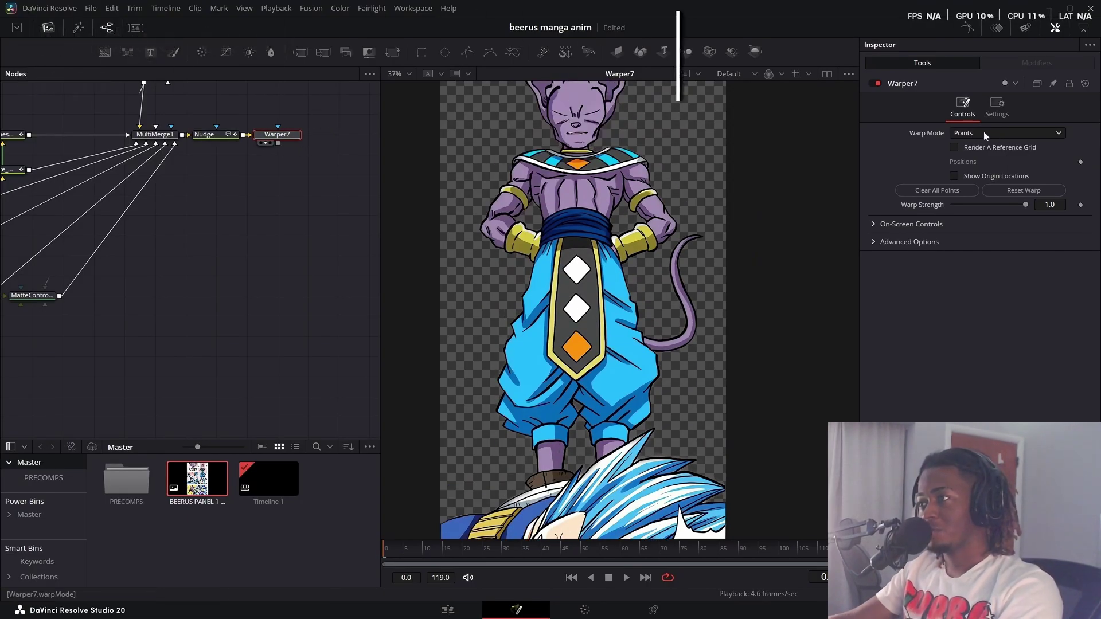
click(549, 467)
click(548, 426)
click(526, 401)
click(535, 364)
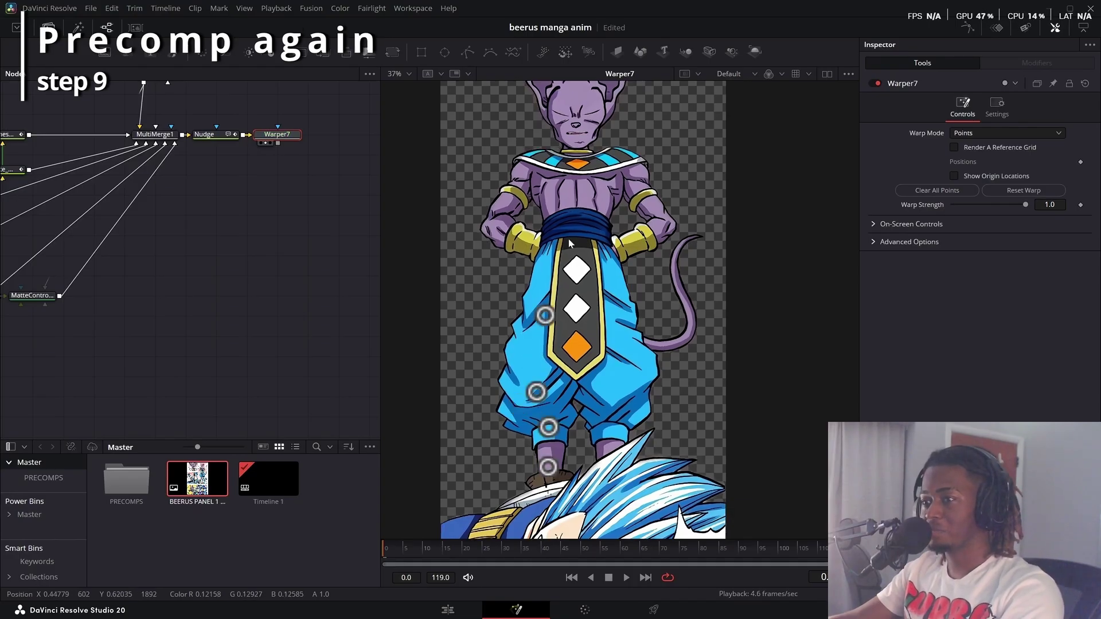
click(601, 348)
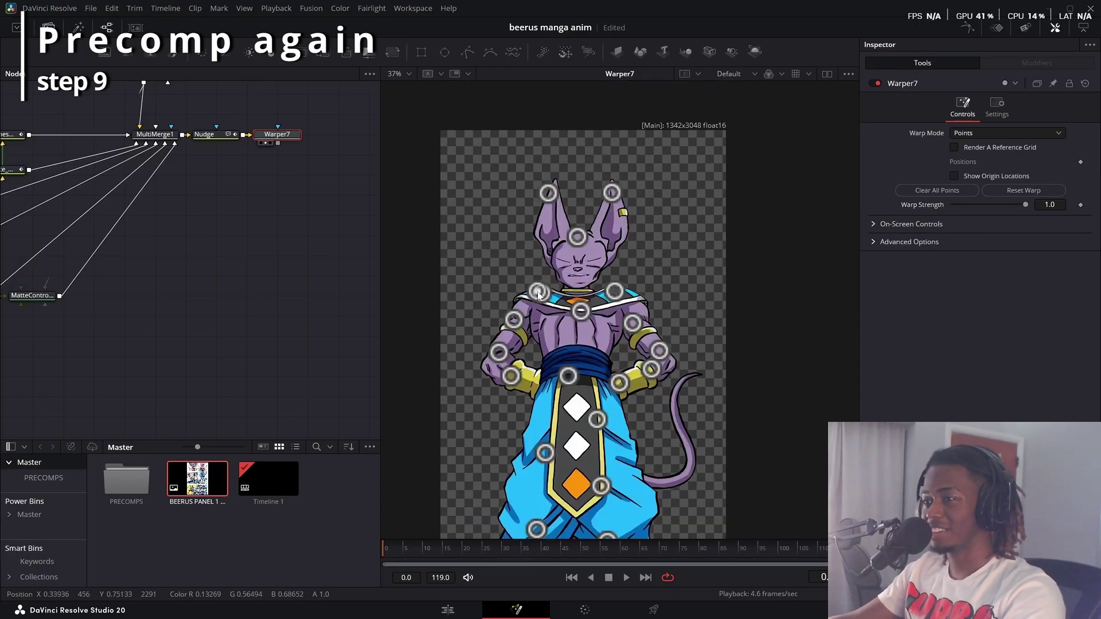
Shift the upper-body warp points into a breathing pose and keyframe Warp Strength at 1.0 on frame 0 and 0.0 on frame 22.
drag(538, 291, 545, 297)
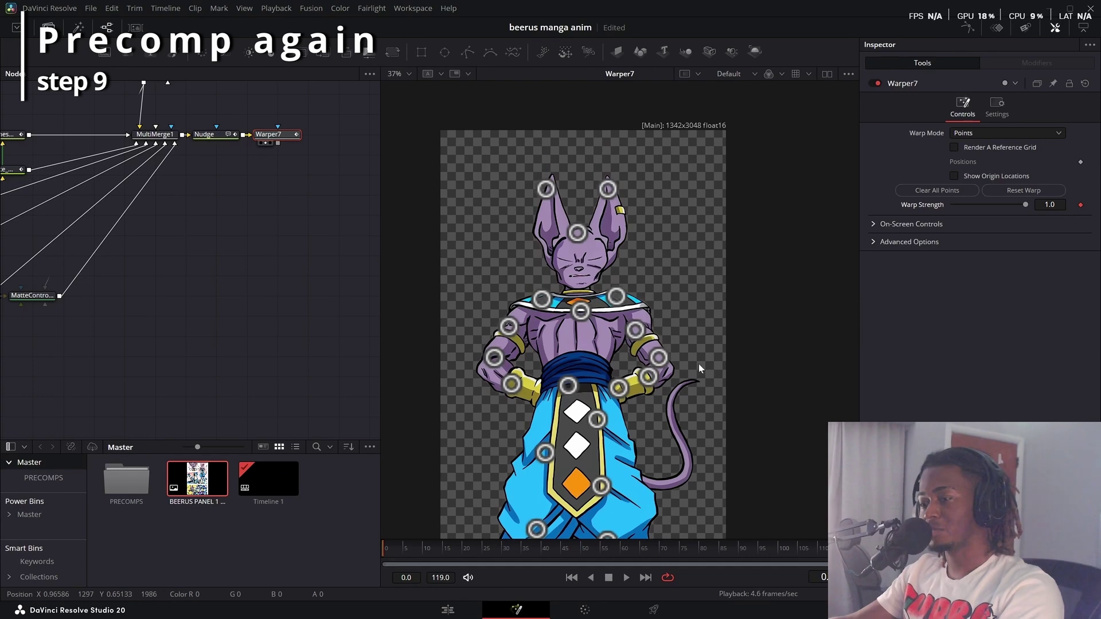
scroll(656, 354, down, 5)
key(space)
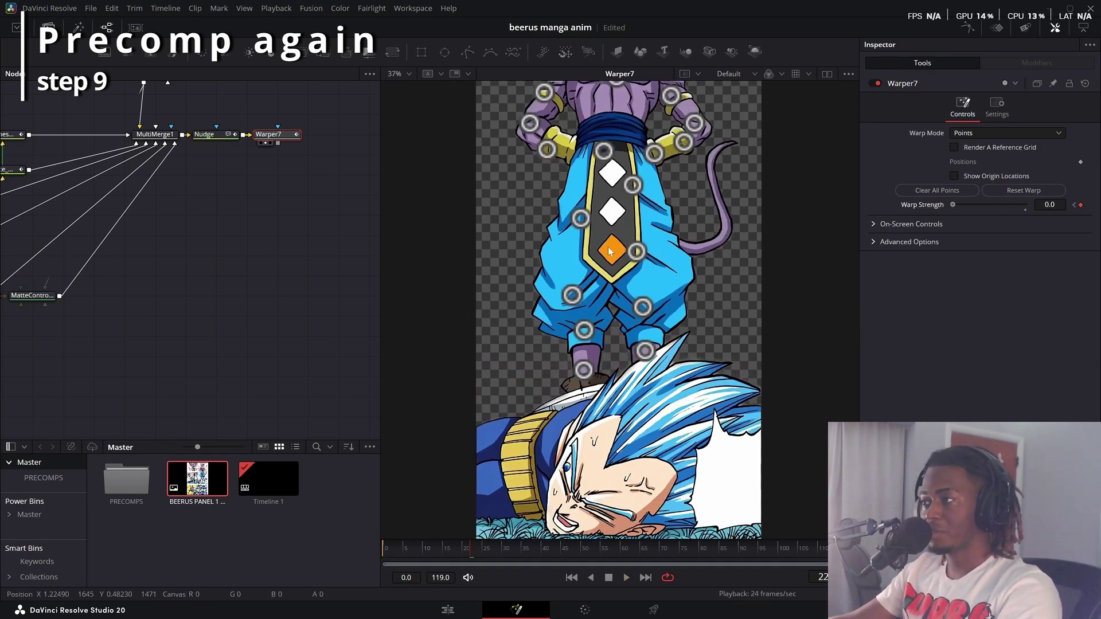
Ease Warper7's Warp Strength curve into a steep drop with a gradual finish, and play the animation from frame 0.
click(967, 27)
key(ctrl+a)
drag(399, 285, 241, 516)
drag(598, 533, 598, 525)
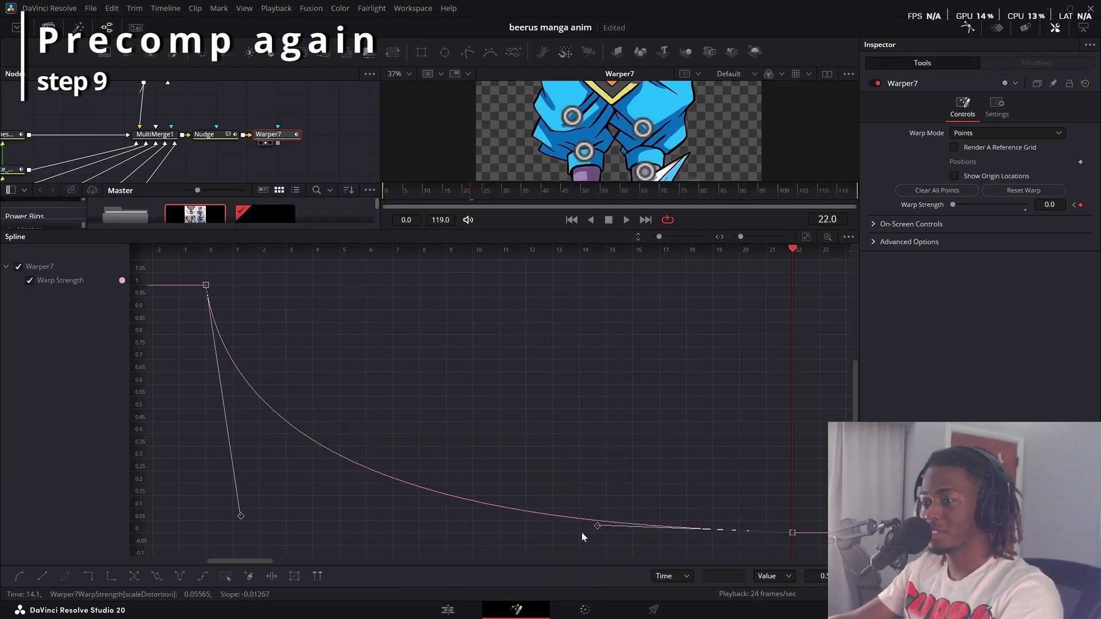
drag(505, 230, 499, 539)
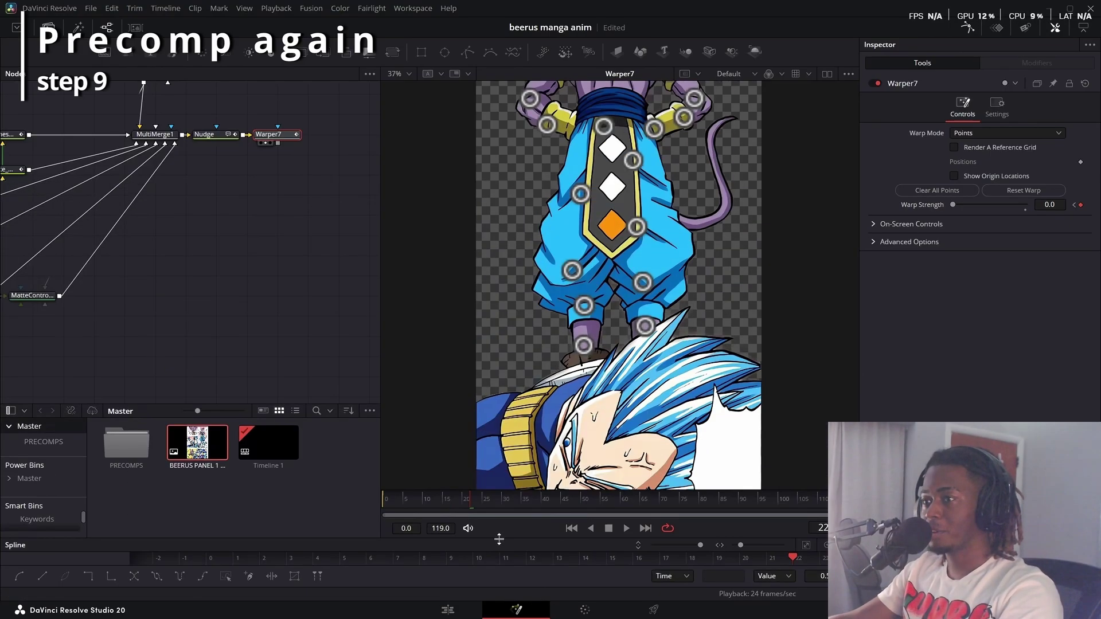
click(328, 262)
click(385, 498)
key(space)
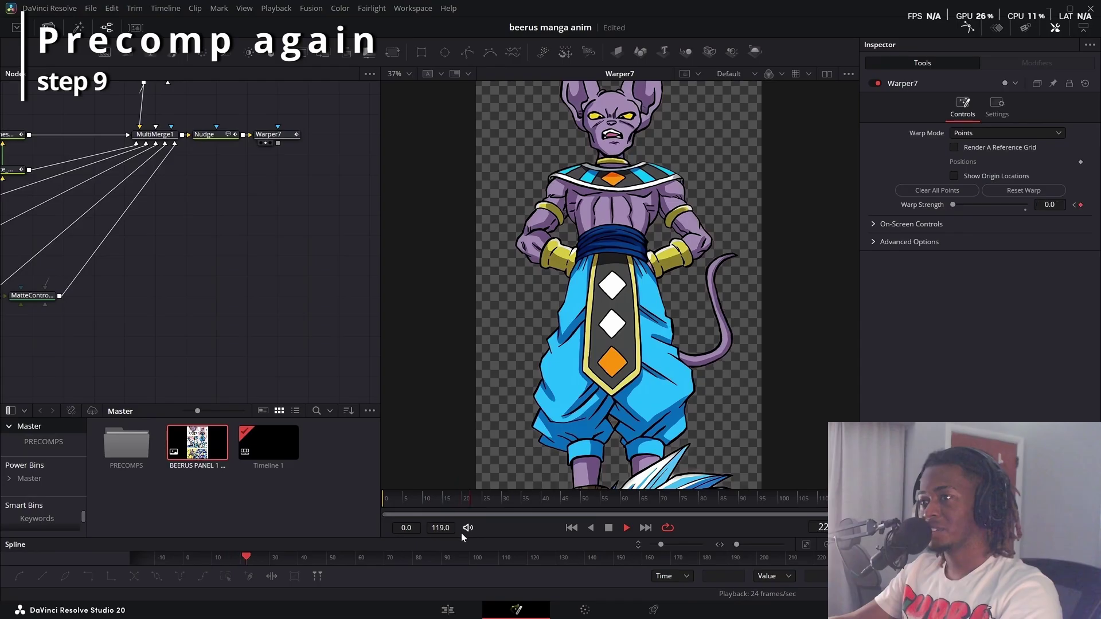
key(space)
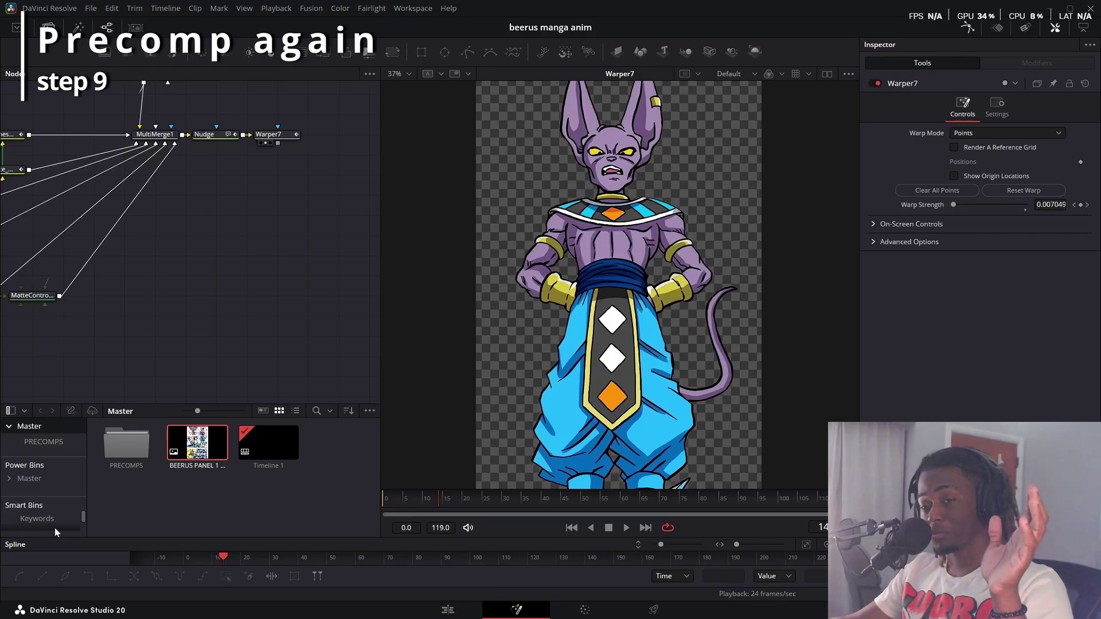
Add a Saver node, connect Warper7's output to it, view it and align it with the node chain.
mouse_move(159, 284)
mouse_down()
mouse_move(149, 353)
mouse_move(108, 341)
mouse_up()
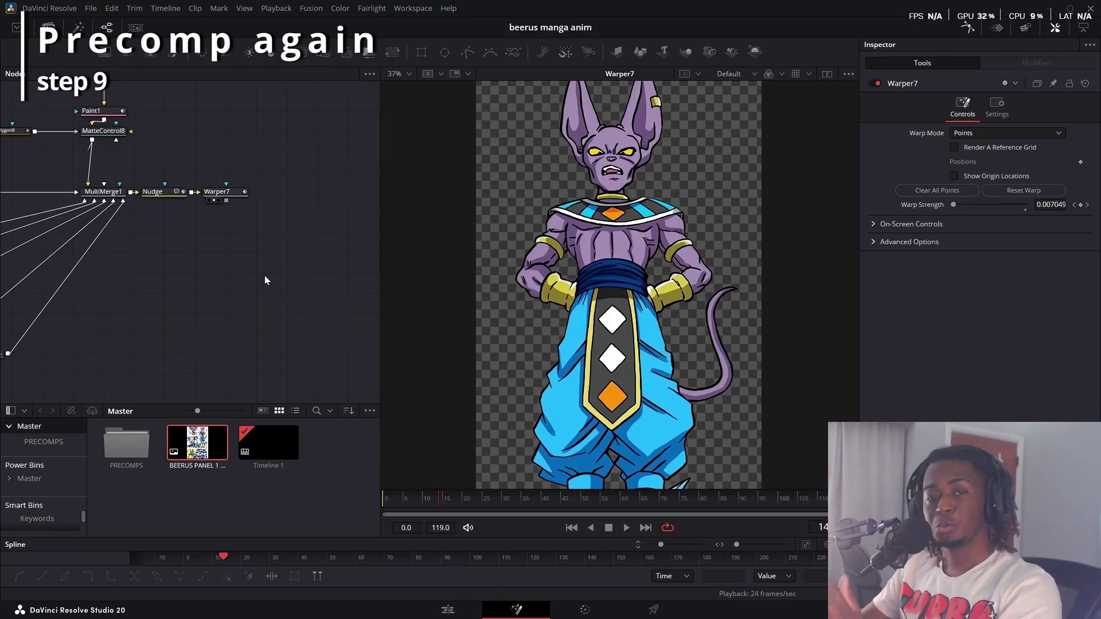
key(s)
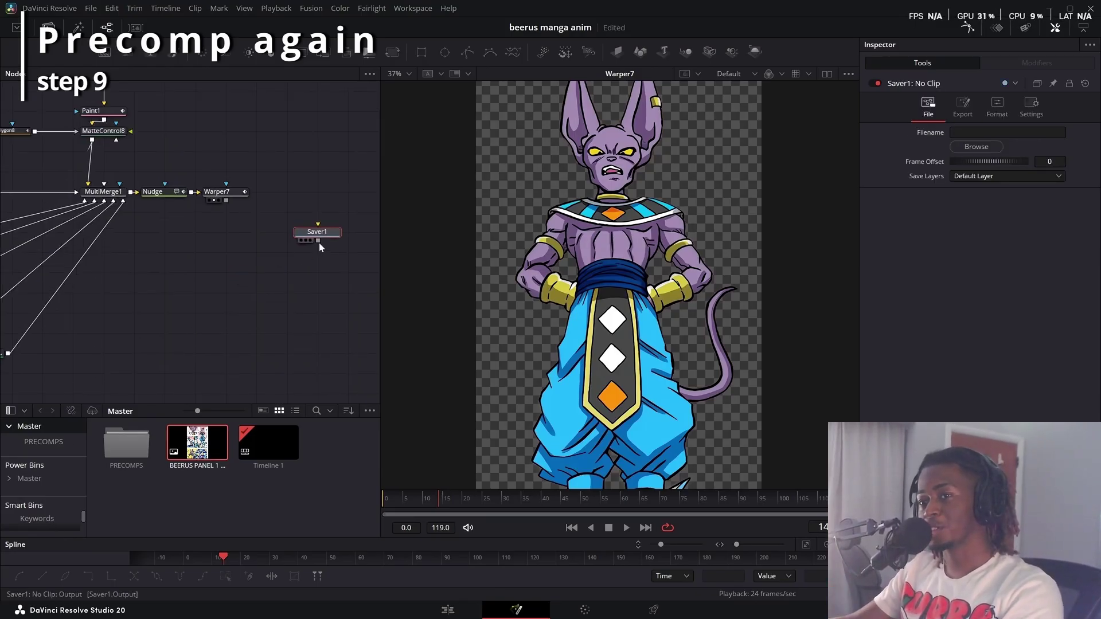
drag(226, 200, 330, 231)
key(2)
drag(329, 230, 327, 190)
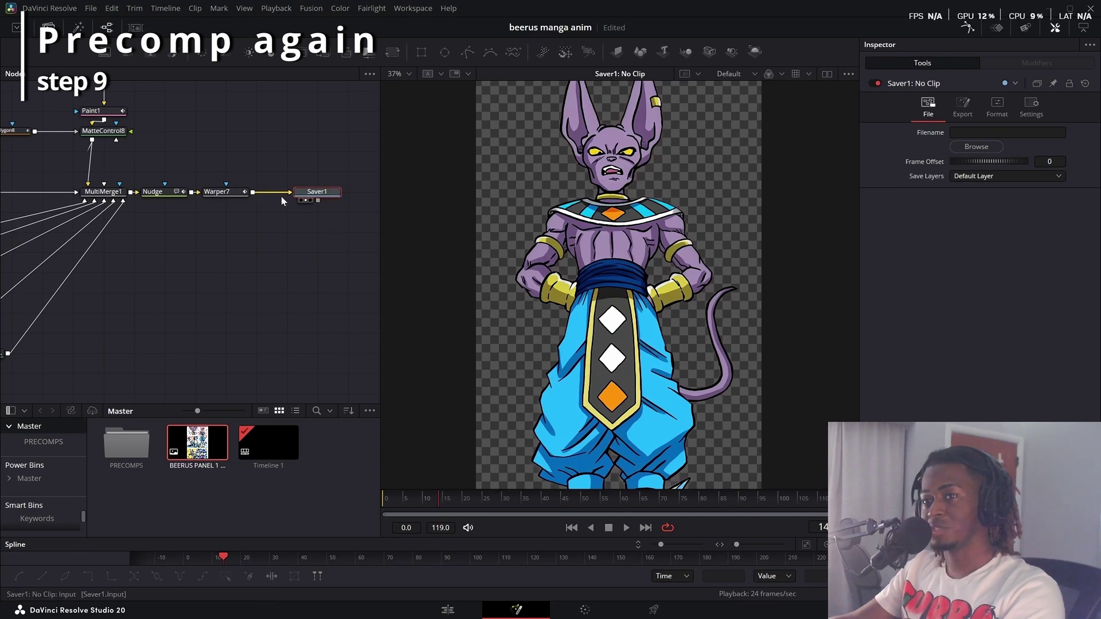
Set the Saver's output to an OpenEXR file named Beerus in a saver folder inside PRECOMP, and render all savers.
click(975, 147)
click(468, 379)
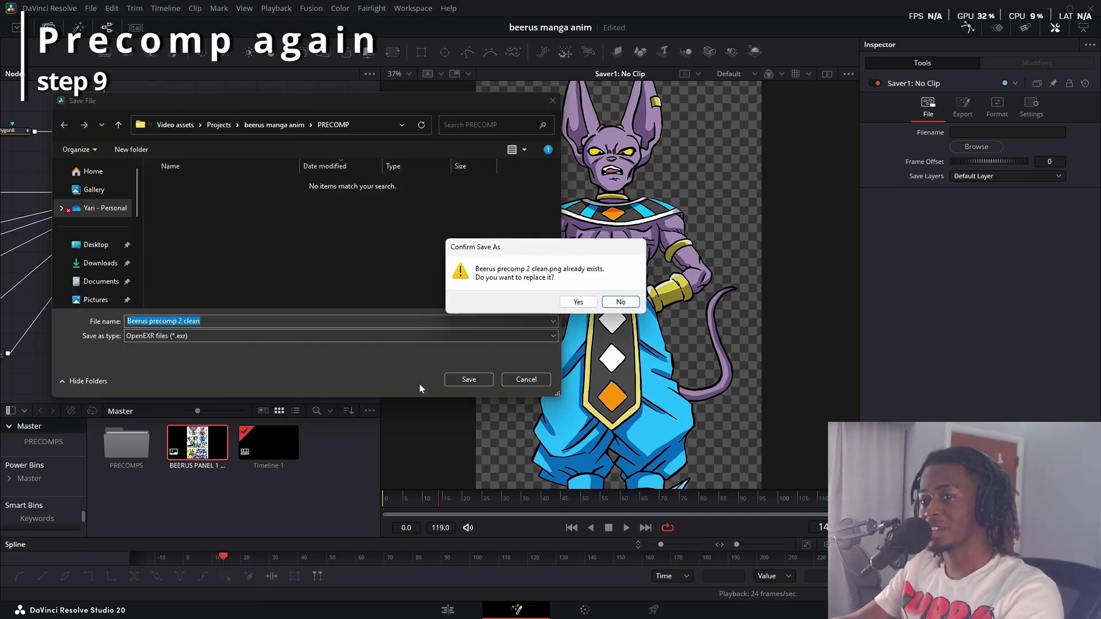
click(619, 300)
right_click(302, 248)
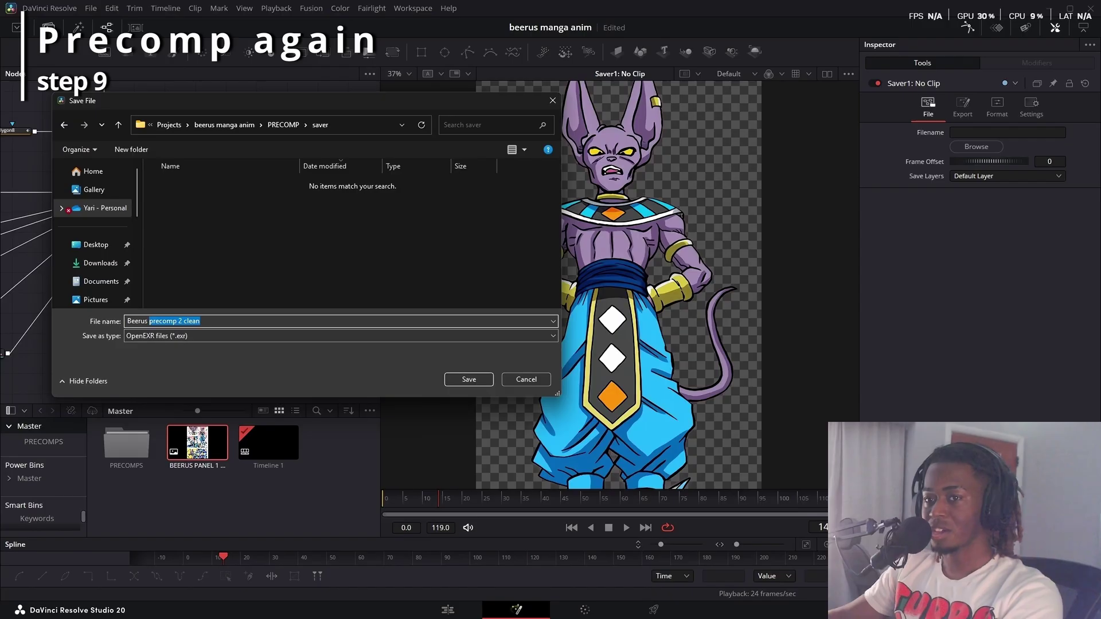
key(Return)
click(310, 8)
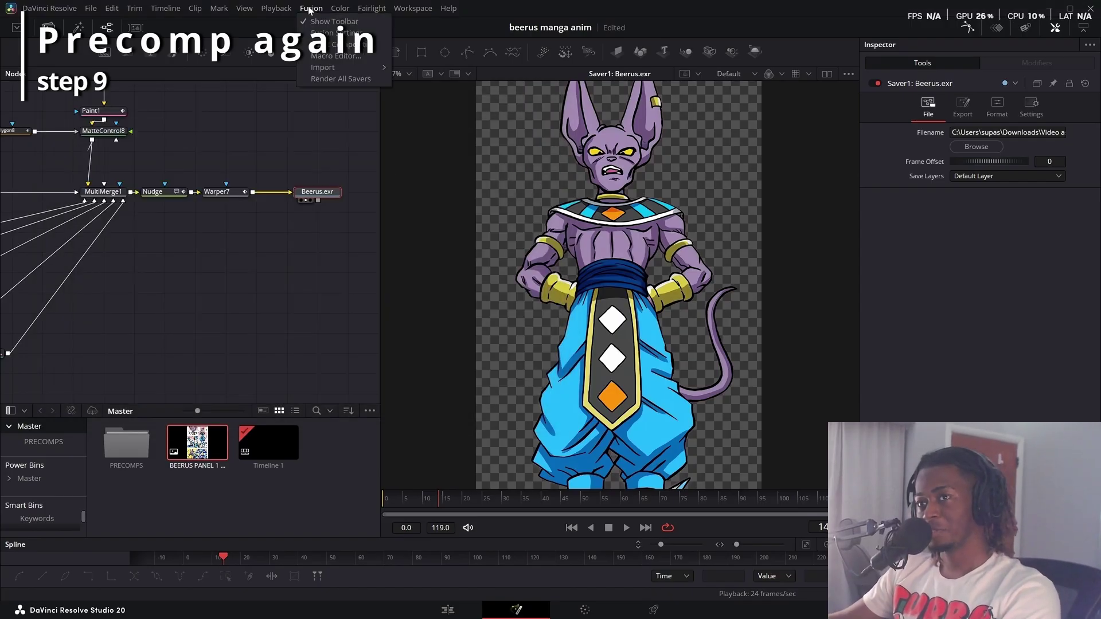
click(327, 79)
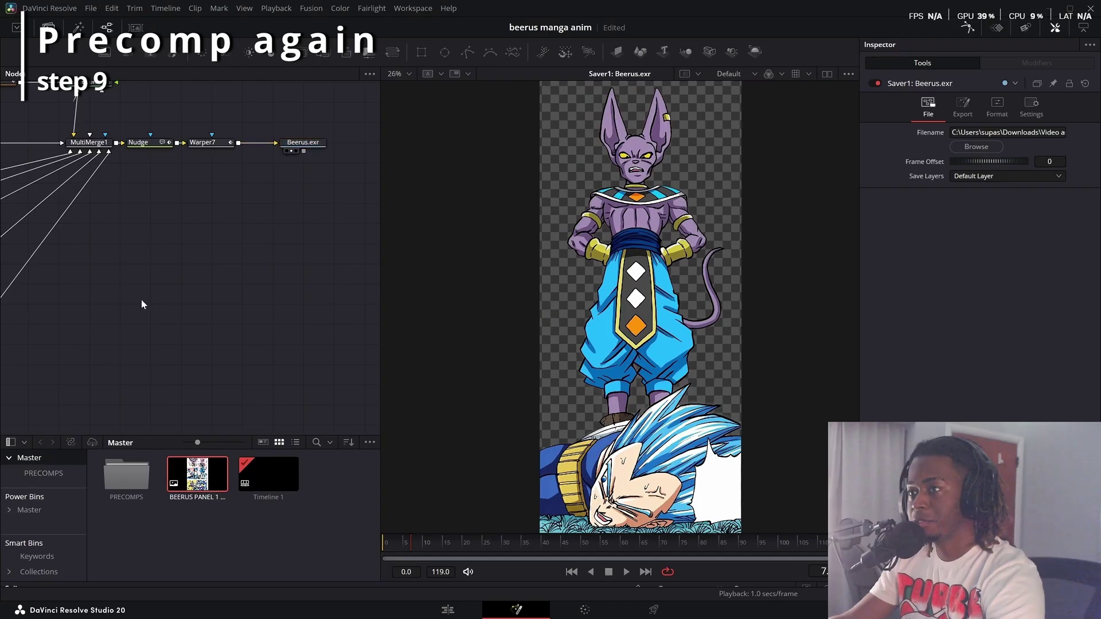
Try loading the rendered Beerus EXR sequence with a Loader node, and delete that node.
key(l)
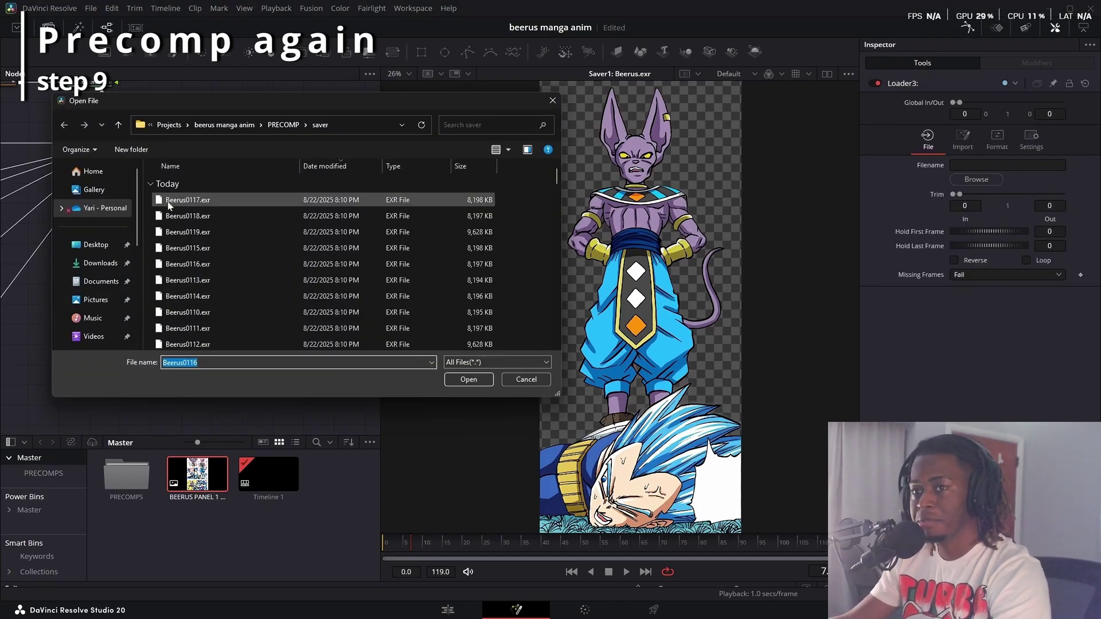
click(281, 222)
double_click(346, 312)
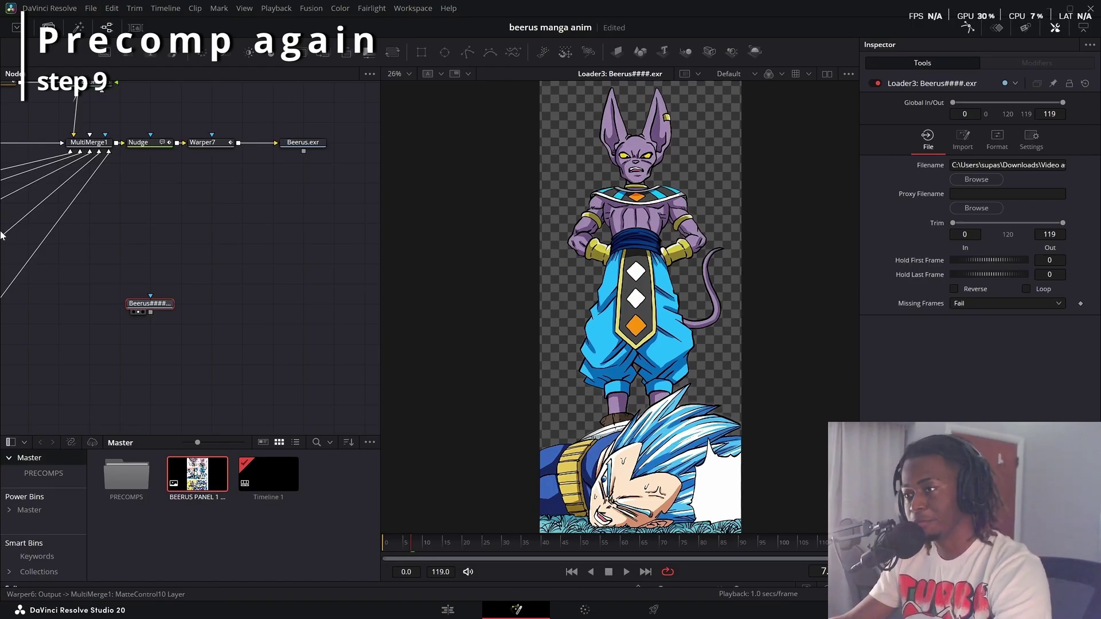
drag(151, 304, 213, 243)
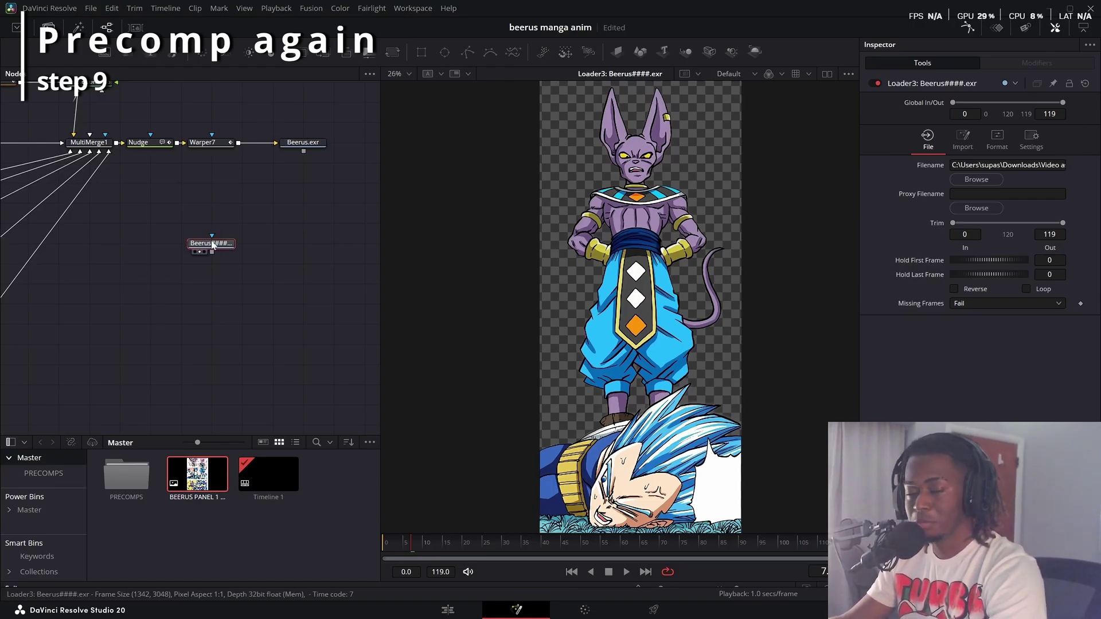
key(Delete)
Find the Loader tool by name, load the Beerus EXR sequence from the saver folder, and view it.
key(shift+space)
text(rea)
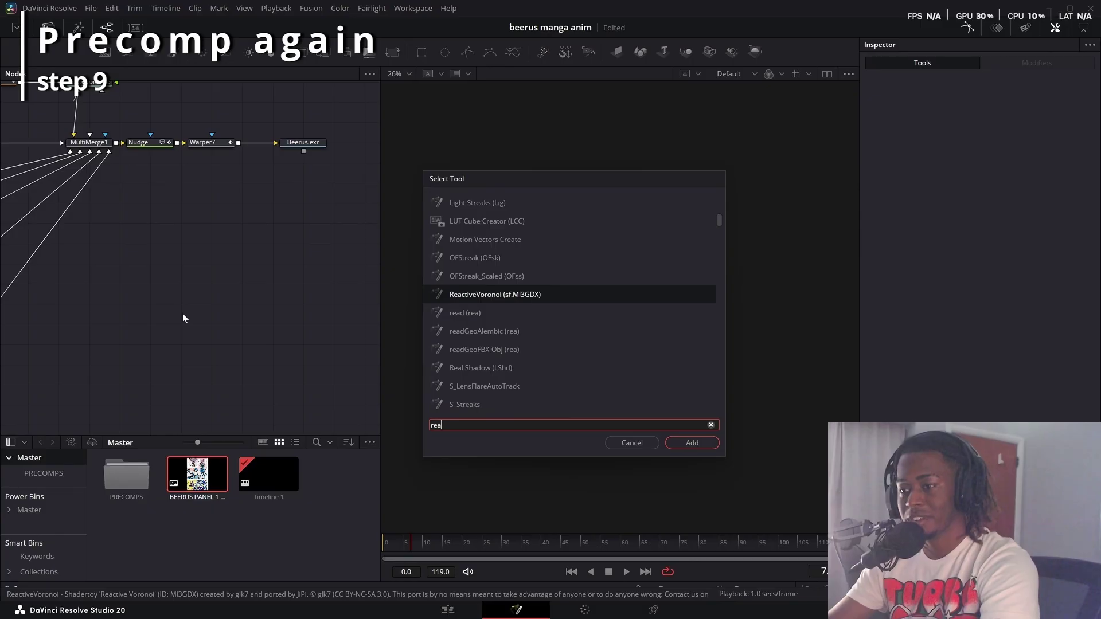
key(BackSpace)
key(BackSpace)
key(BackSpace)
text(loade)
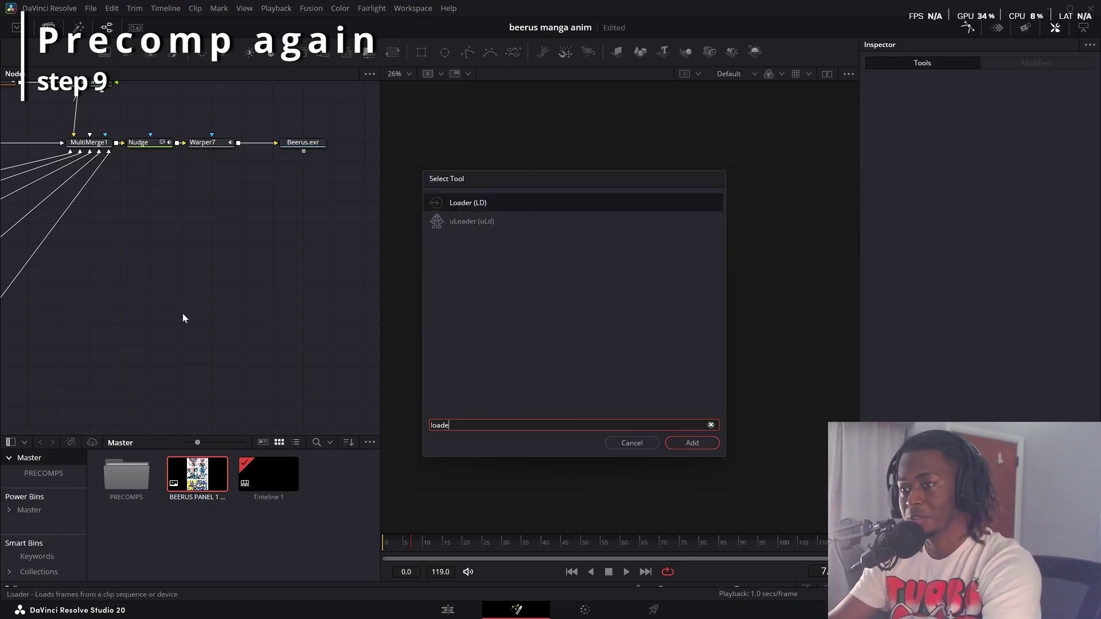
key(Return)
click(474, 377)
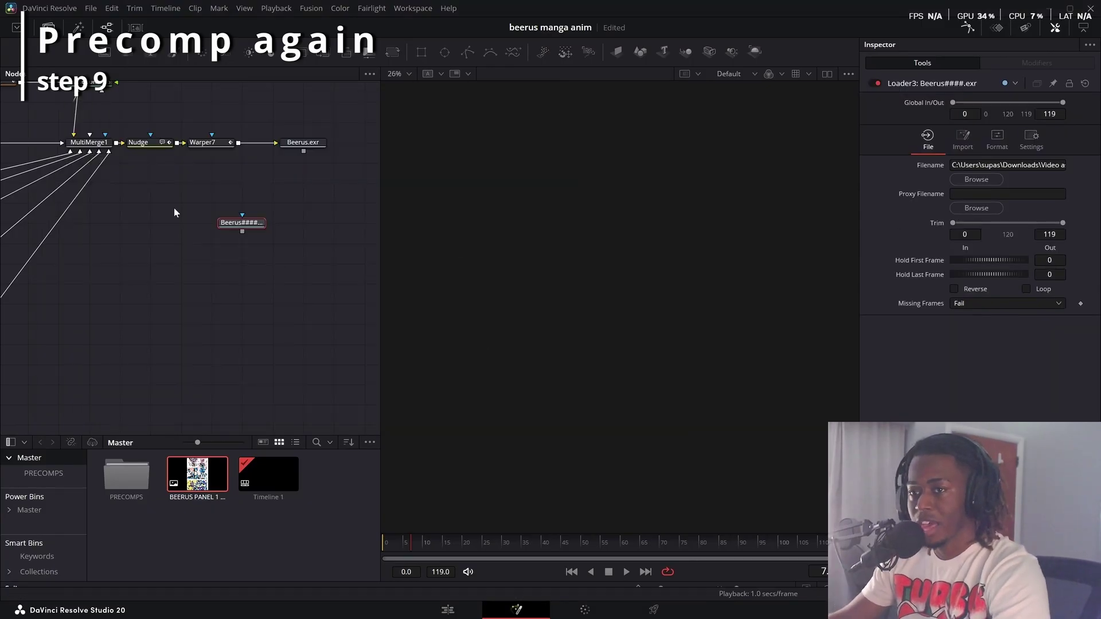
key(1)
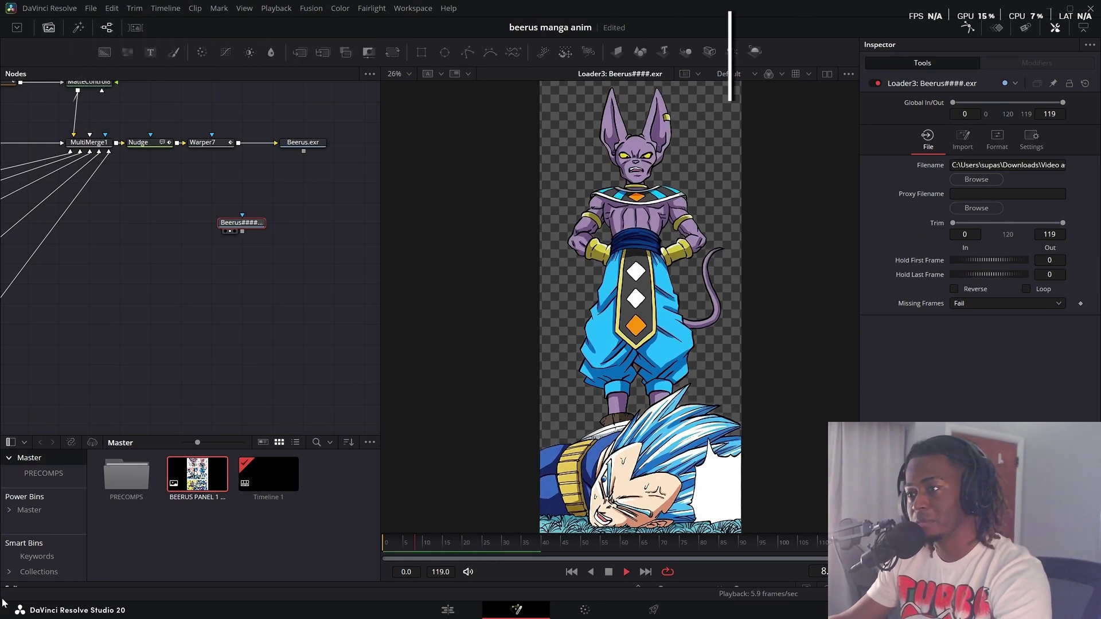
Try a Time Stretcher directly after the Beerus loader with Source Time keyframed at 0.0 on frame 0, and undo it.
key(shift+space)
text(loadetst)
key(Return)
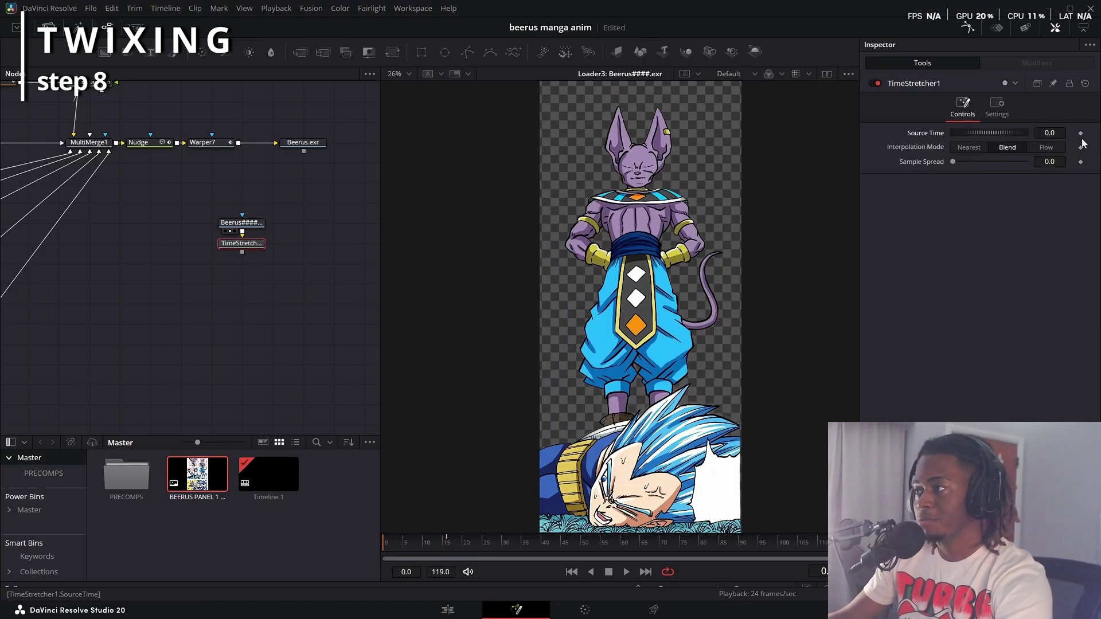
click(385, 545)
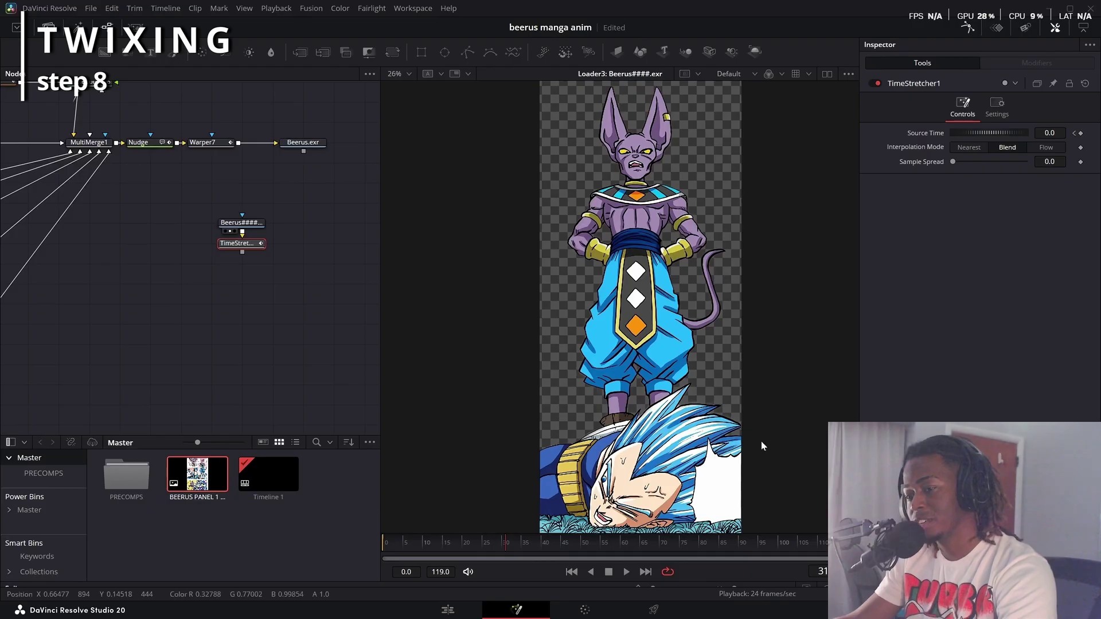
key(ctrl+z)
Add an Optical Flow node after the Beerus loader and a Time Stretcher after the Optical Flow.
key(shift+space)
text(tst)
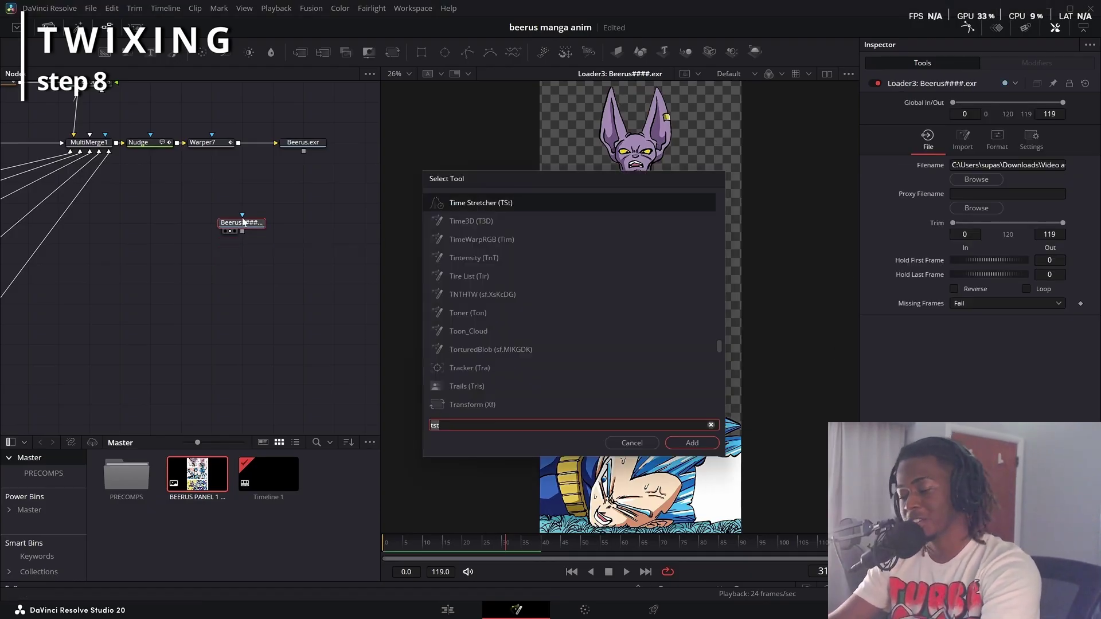
text(OPTICAL)
key(Down)
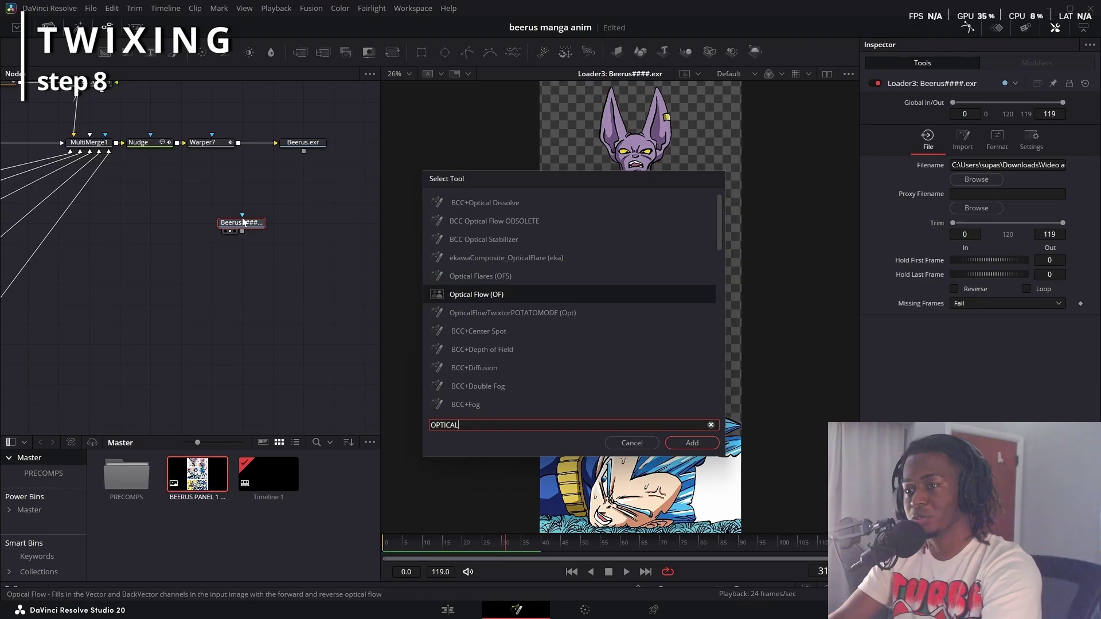
key(Return)
key(shift+space)
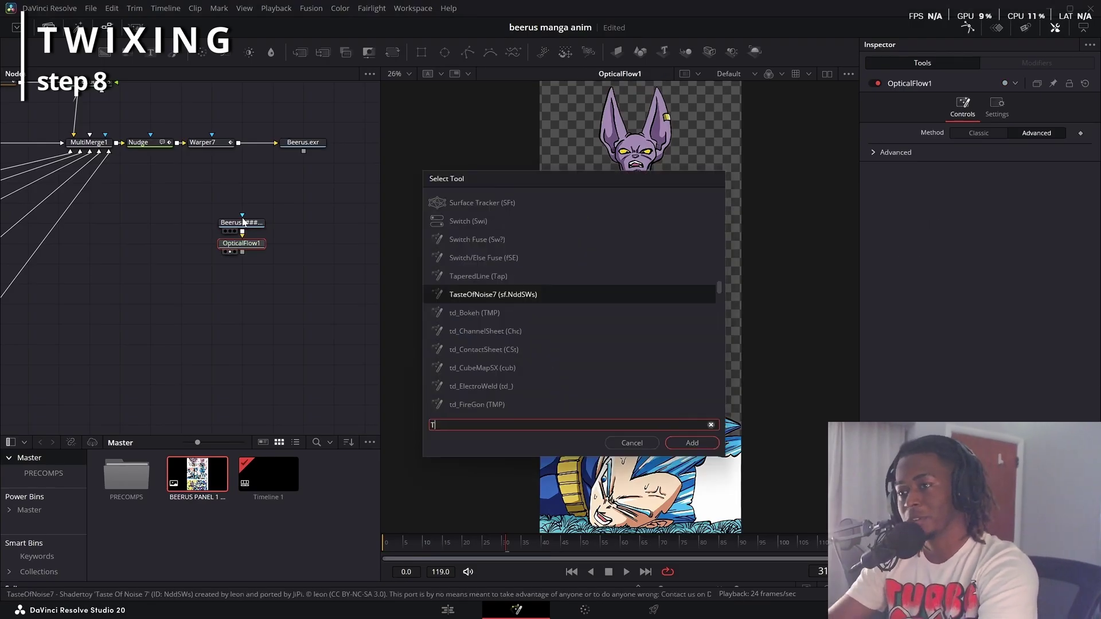
text(tst)
key(Return)
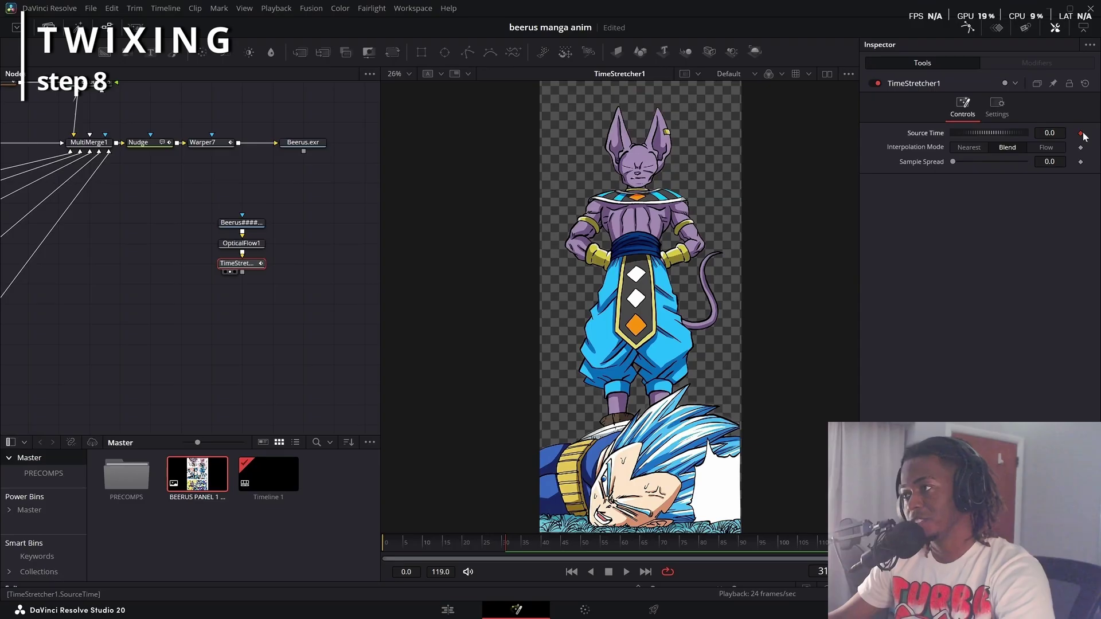
Set the Time Stretcher's interpolation to Flow, enable Clamp Edges and both Backward directions, and check the Optical Flow node's settings.
click(1045, 148)
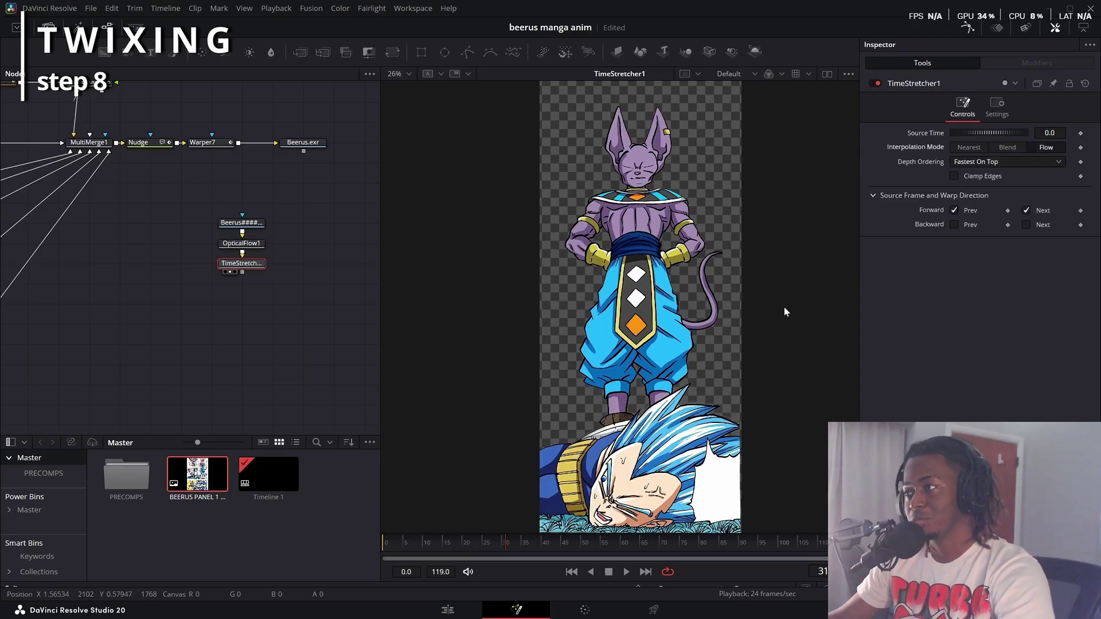
click(956, 225)
click(1028, 225)
click(955, 176)
click(233, 246)
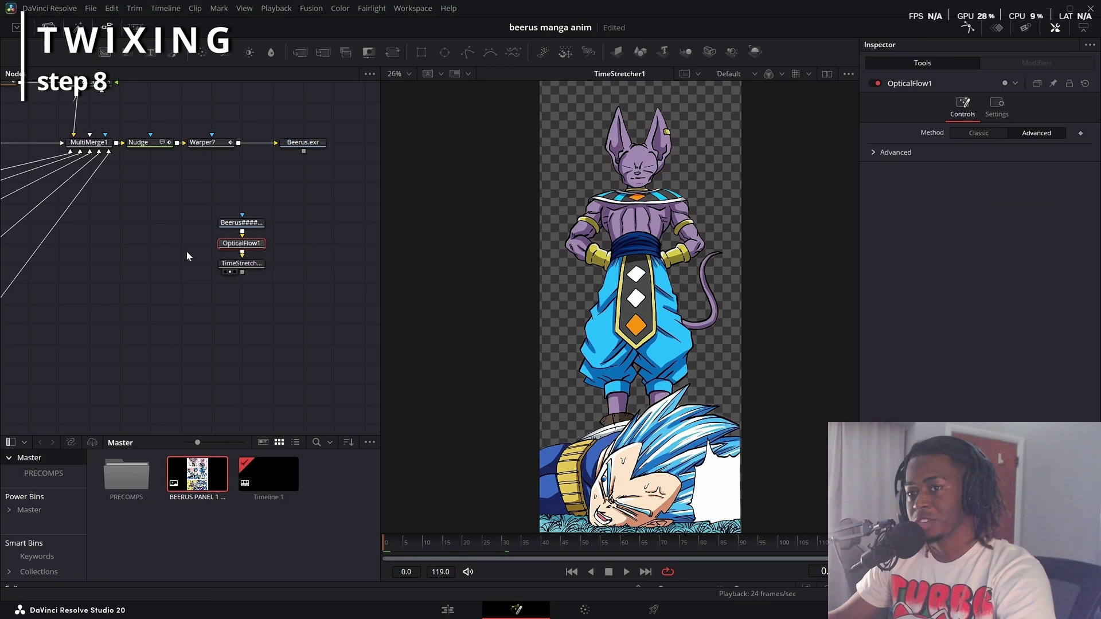
click(249, 265)
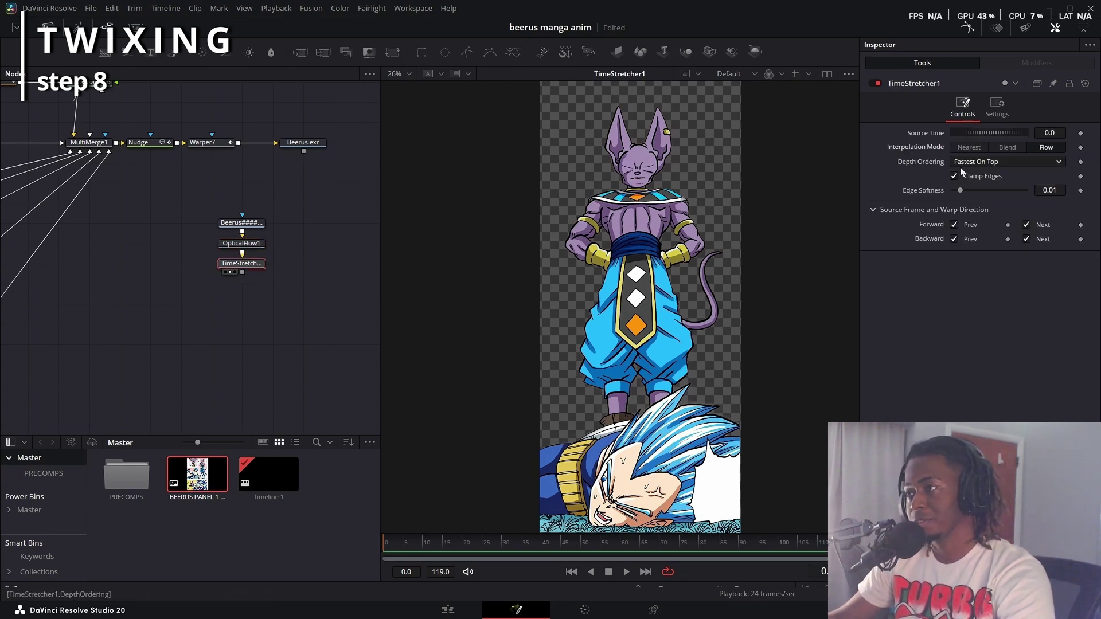
Keyframe the Time Stretcher's Source Time at 0.0 on frame 0 and at 3.1 on frame 26.
click(1081, 132)
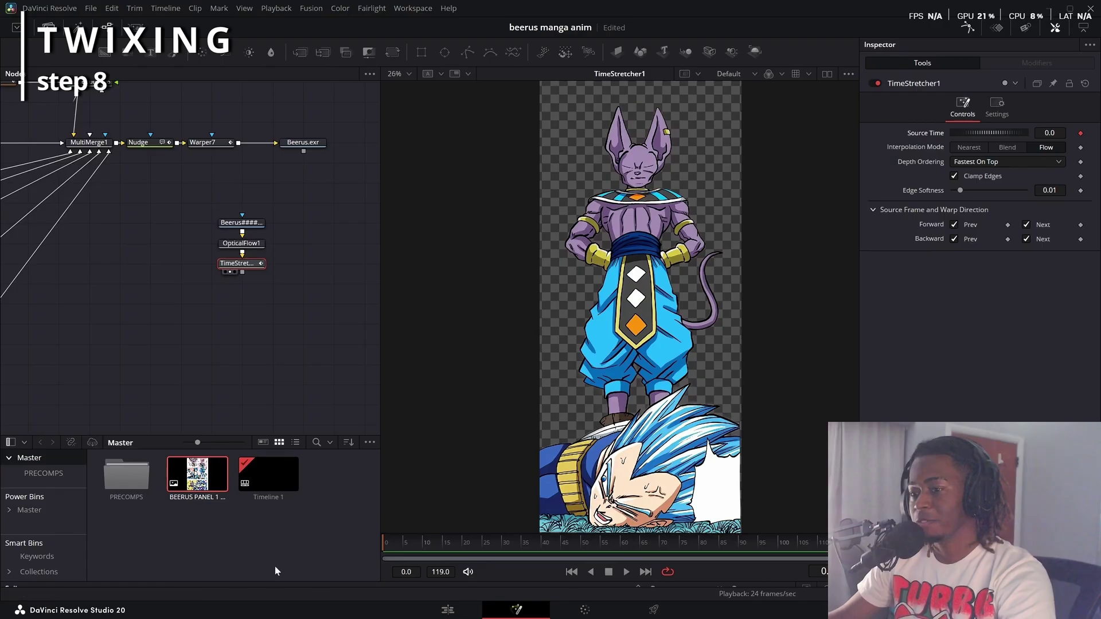
click(486, 542)
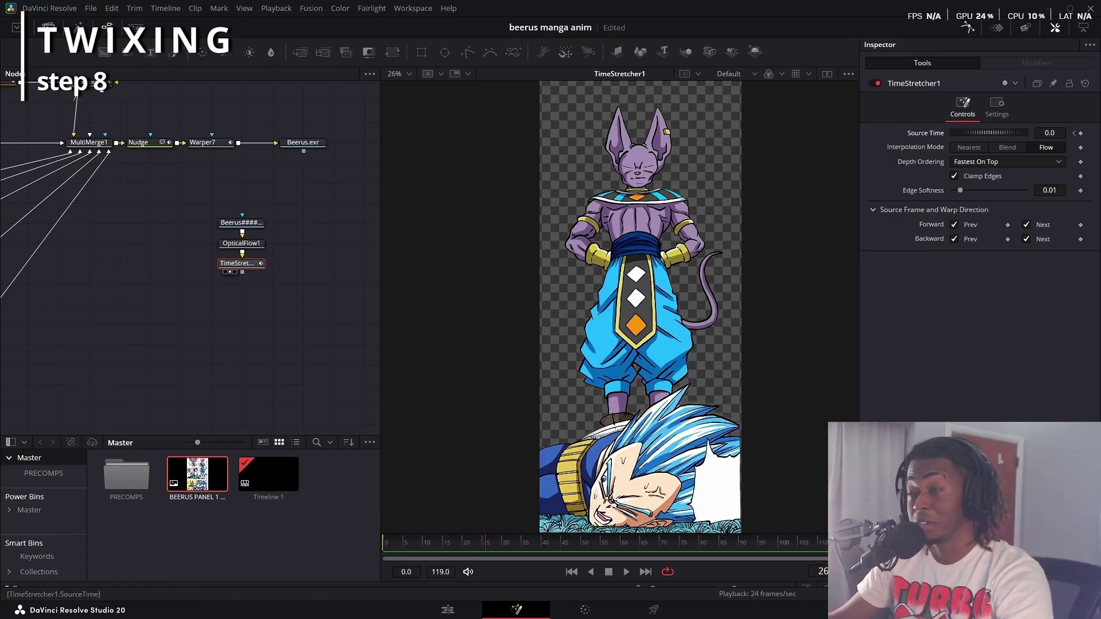
mouse_move(1050, 133)
mouse_down()
mouse_move(1061, 133)
mouse_move(1052, 133)
mouse_up()
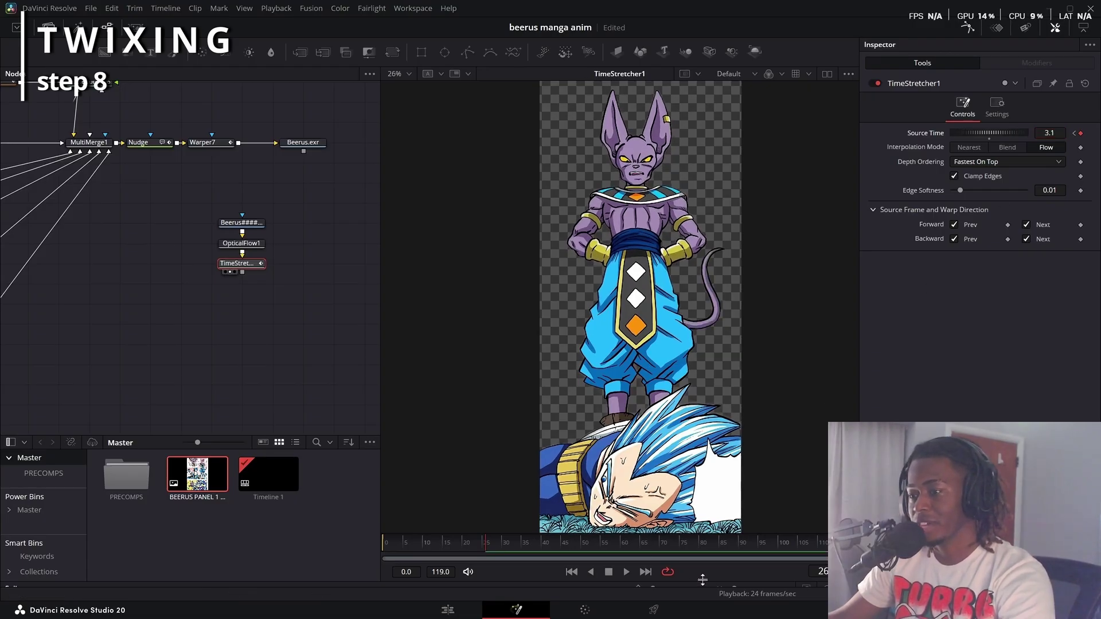
Show the Source Time spline, lengthen the incoming ease handle of the frame 26 keyframe, and play back the retimed animation.
drag(703, 580, 742, 406)
click(806, 414)
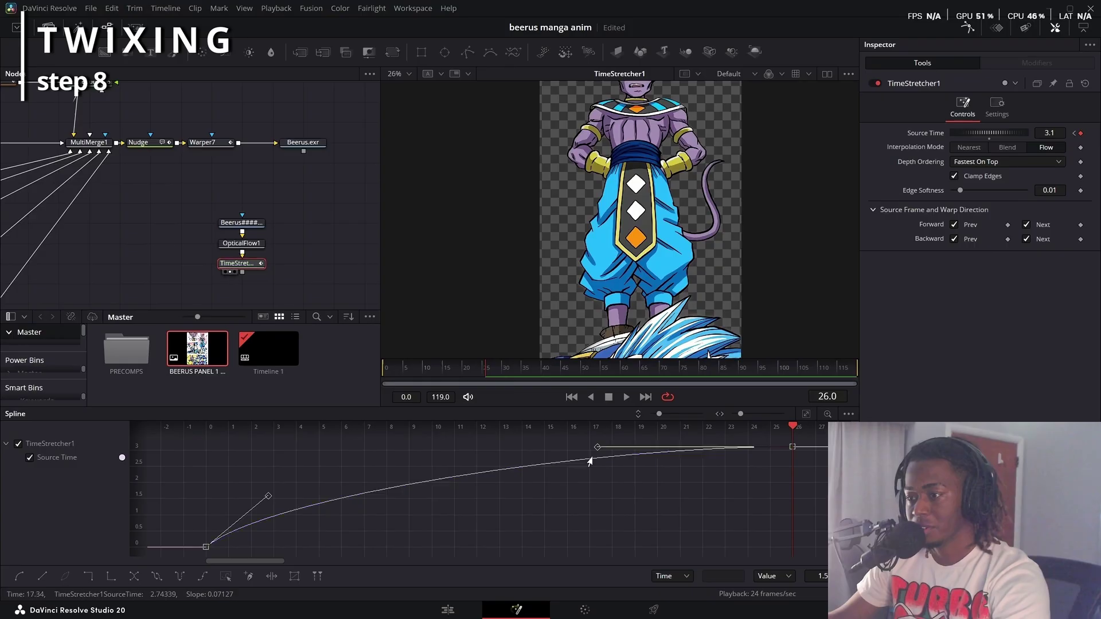
drag(597, 447, 515, 463)
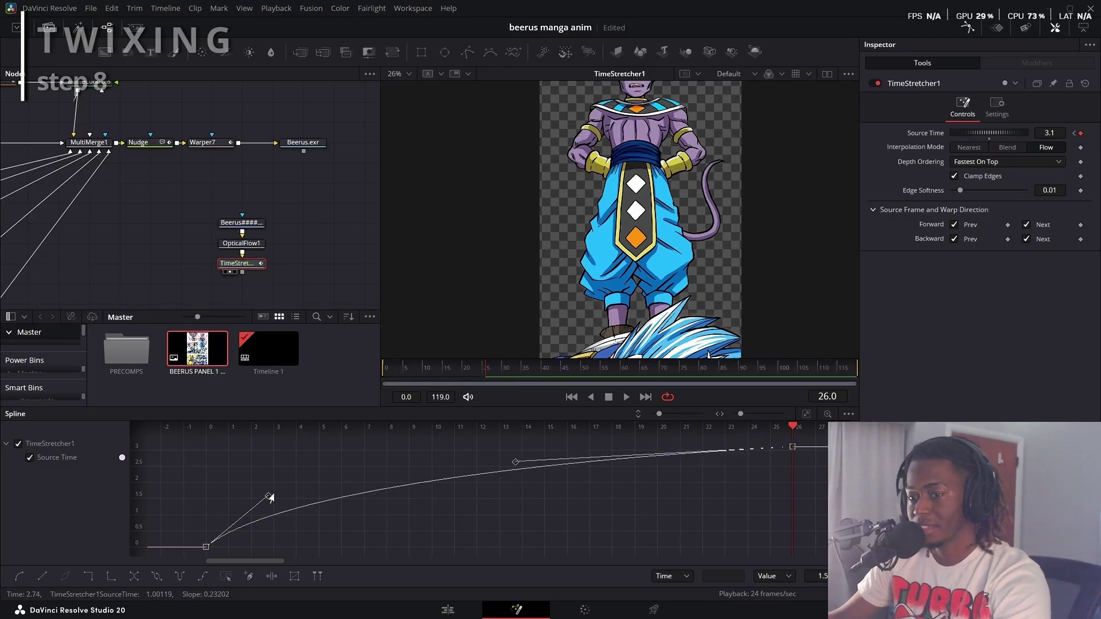
key(space)
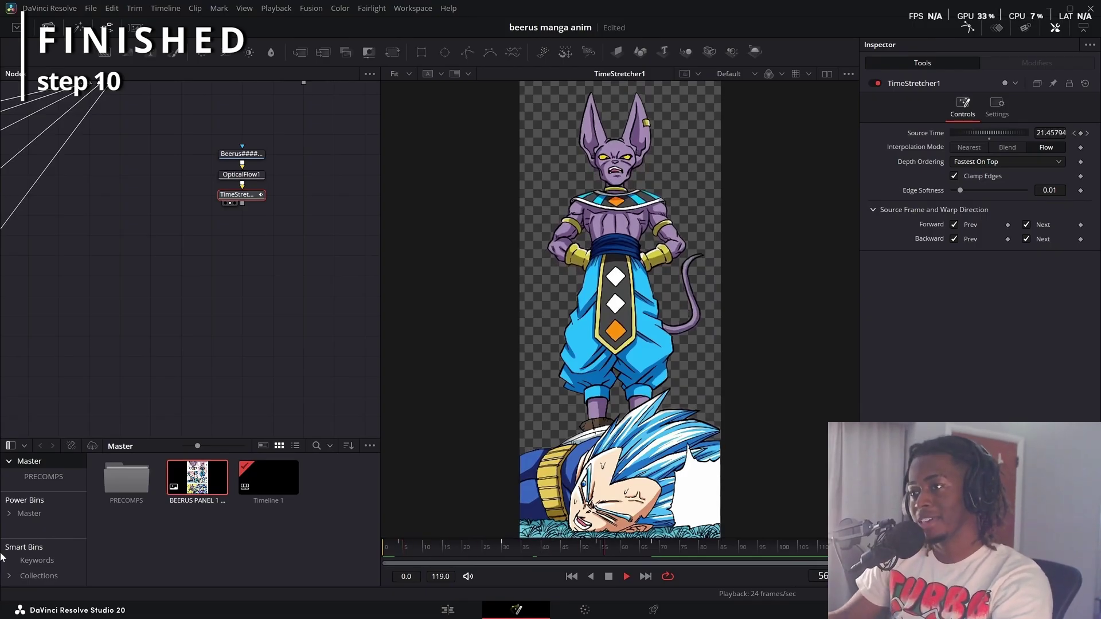
Move the Beerus loader node farther above the Optical Flow node and select the Time Stretcher node.
drag(241, 154, 241, 114)
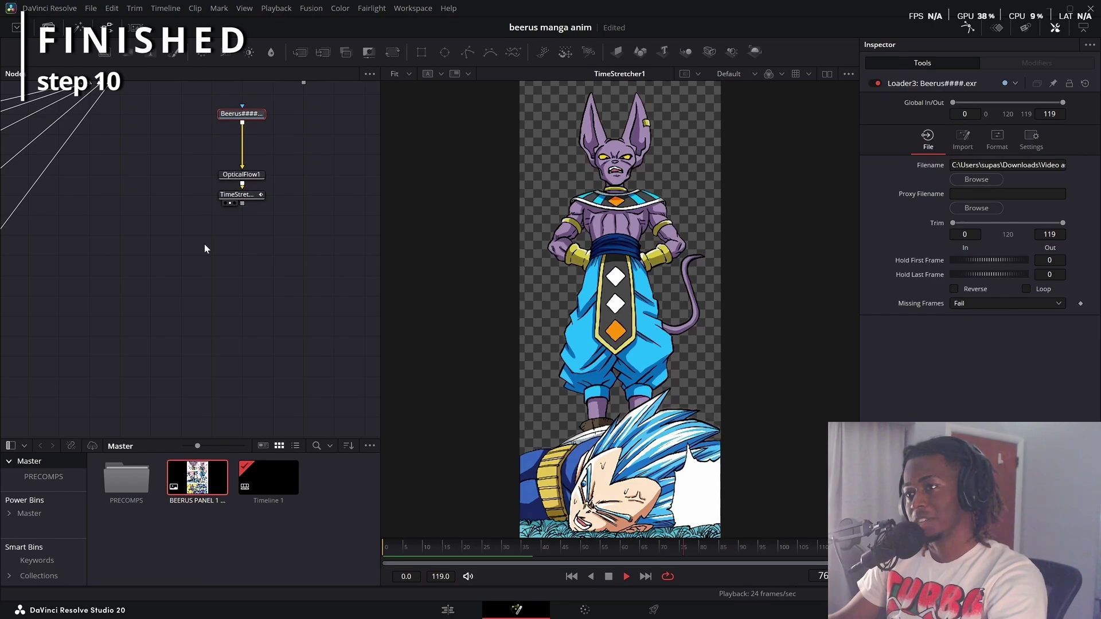
click(238, 195)
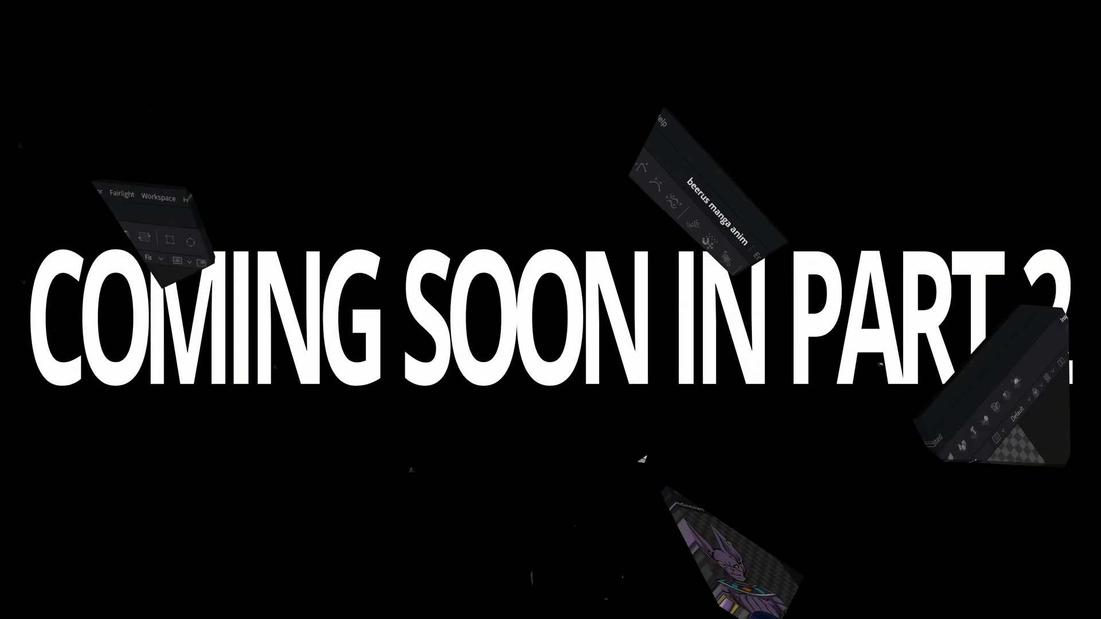